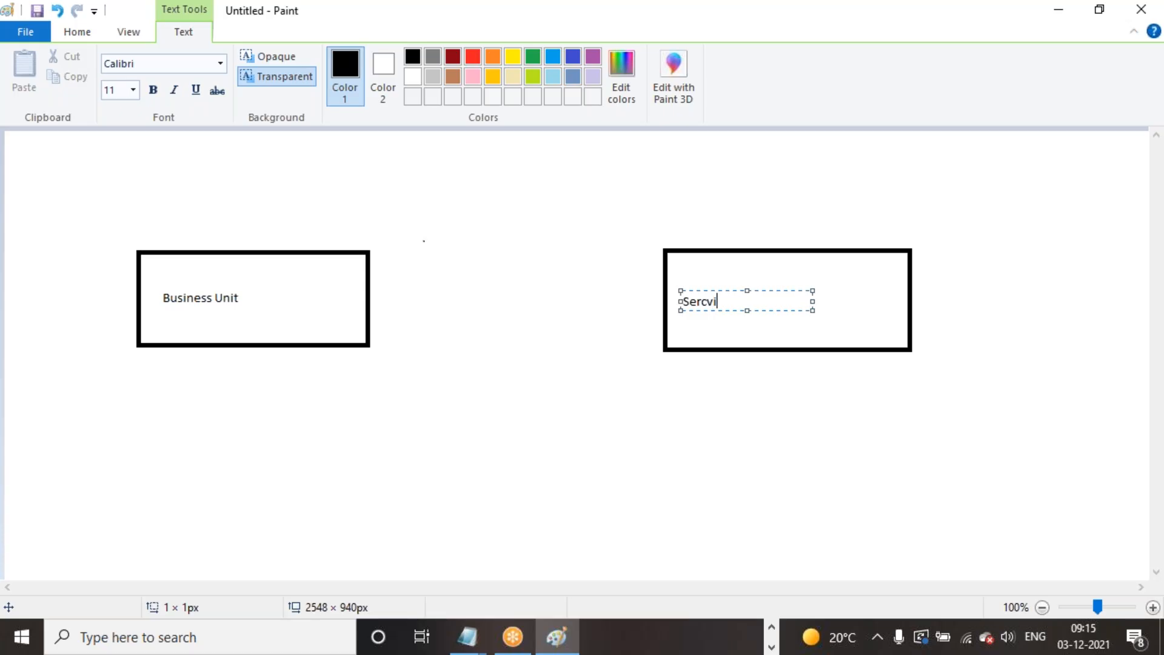
Complete the right-hand box's label as "Sercvice Provider" and move it toward the middle of the box
{"action": "type", "text": "ce Provider"}
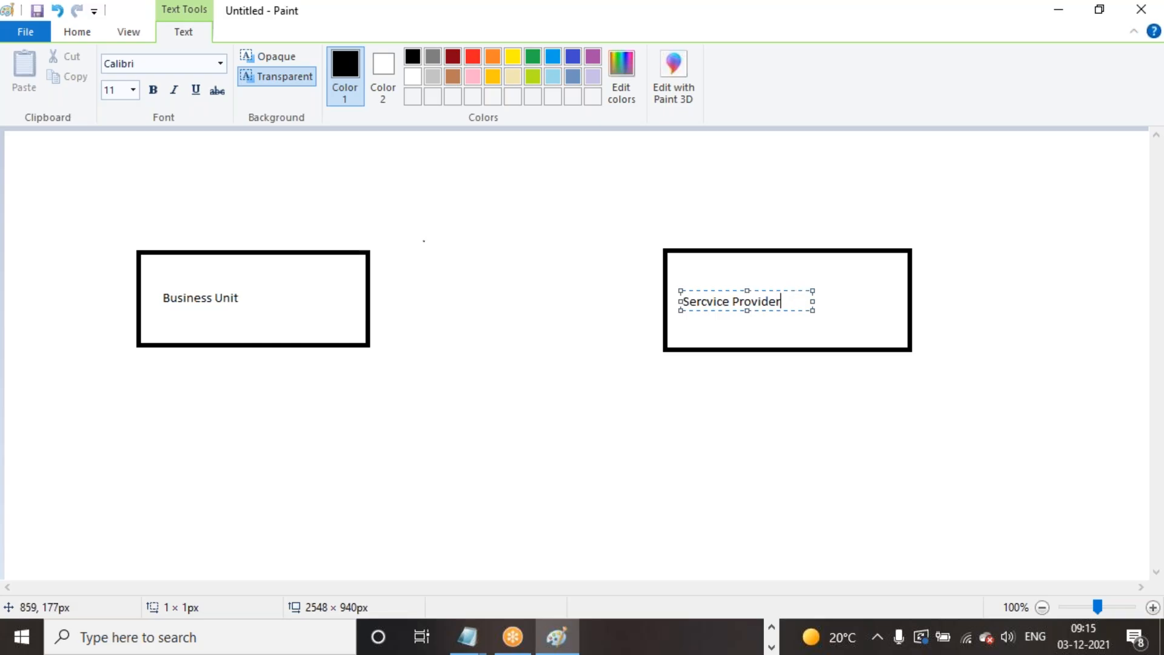
{"action": "left_click_drag", "start_coordinate": [787, 291], "coordinate": [840, 288]}
{"action": "left_click", "coordinate": [642, 419]}
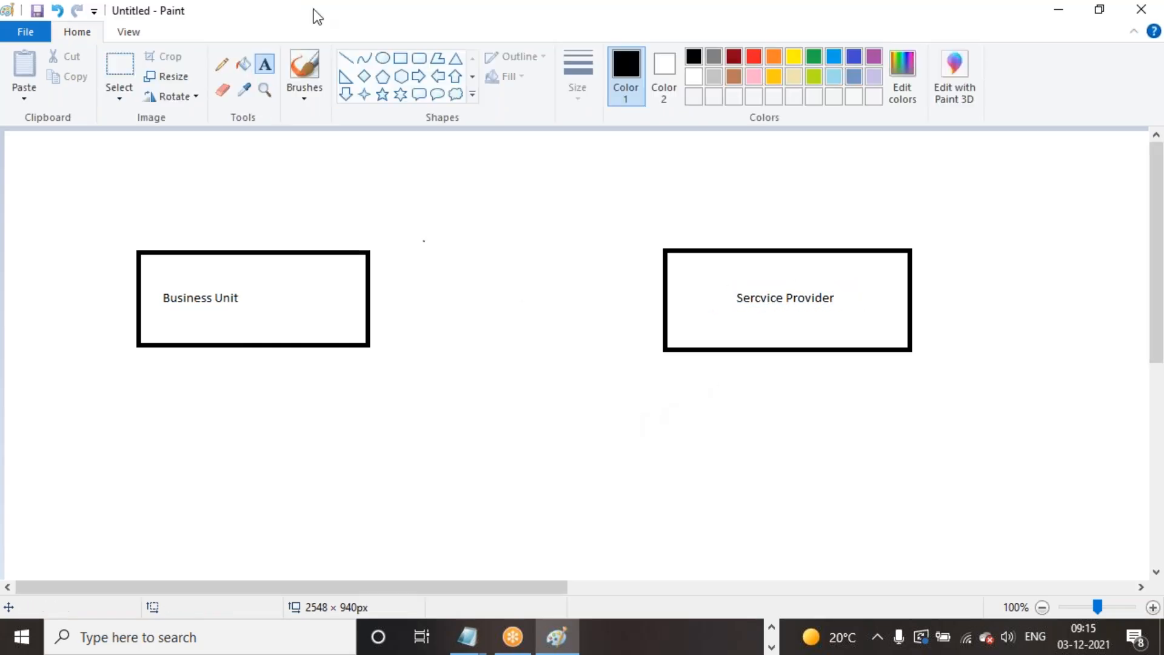
Draw two roughly horizontal lines, each about 325 px long, connecting the Business Unit box to the Sercvice Provider box
{"action": "left_click", "coordinate": [346, 59]}
{"action": "mouse_move", "coordinate": [371, 283]}
{"action": "left_mouse_down"}
{"action": "mouse_move", "coordinate": [671, 291]}
{"action": "mouse_move", "coordinate": [665, 282]}
{"action": "left_mouse_up"}
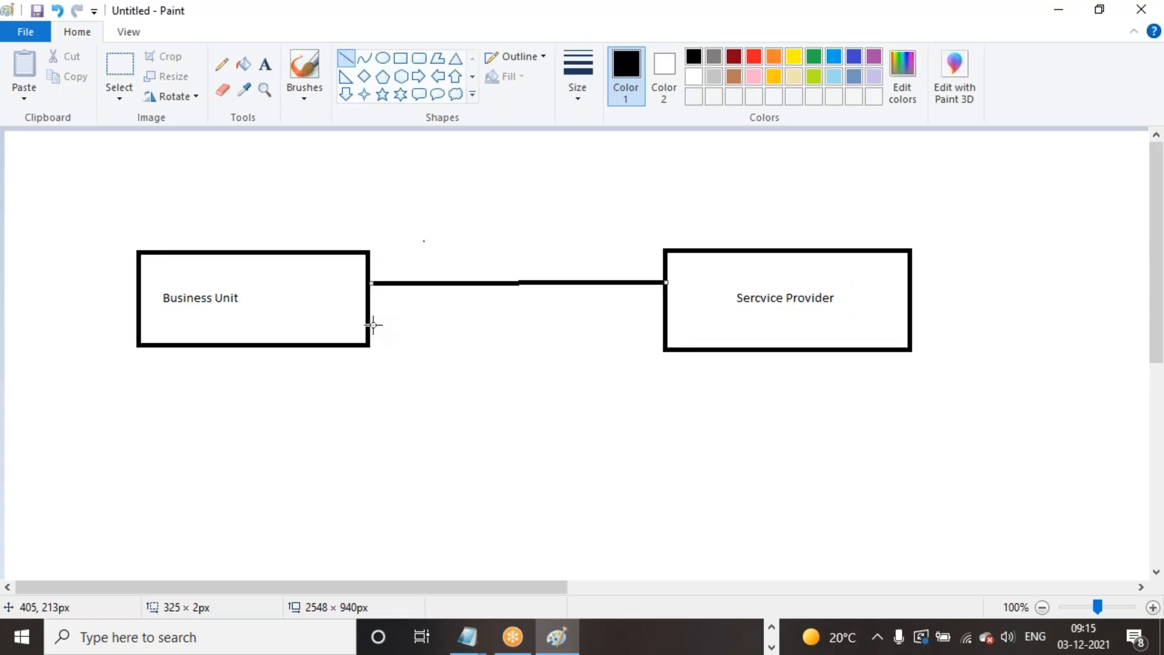
{"action": "left_click_drag", "start_coordinate": [370, 330], "coordinate": [664, 333]}
Add the text "Benz" above the Business Unit box and "HCL" centred above the Sercvice Provider box
{"action": "left_click", "coordinate": [266, 66]}
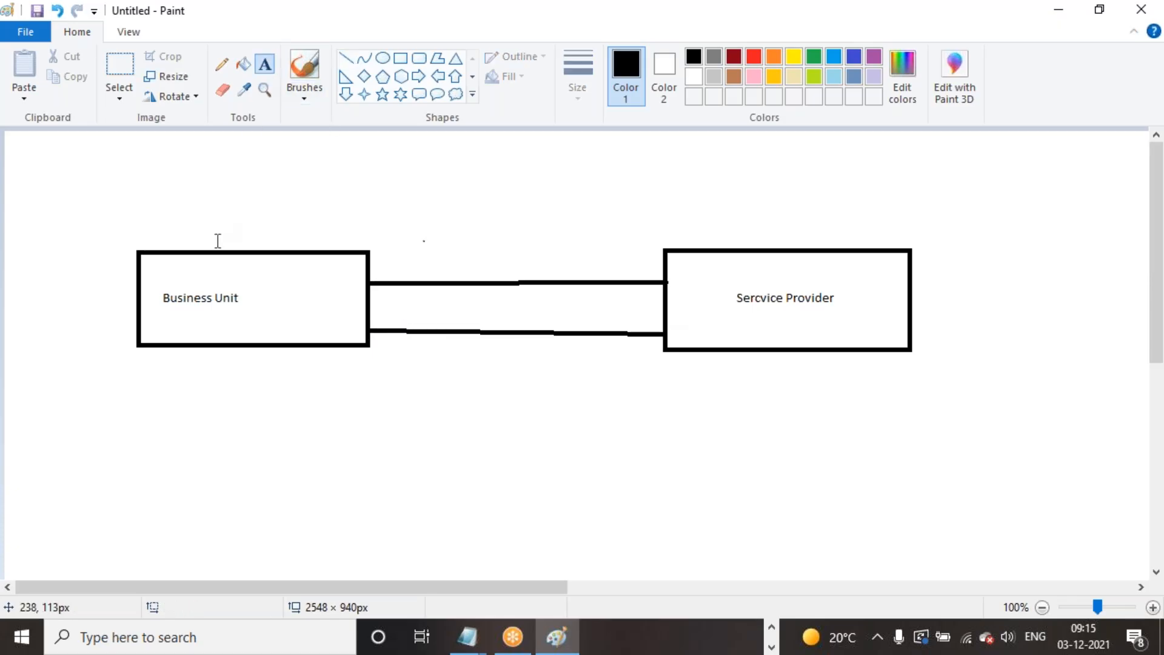
{"action": "left_click", "coordinate": [184, 220]}
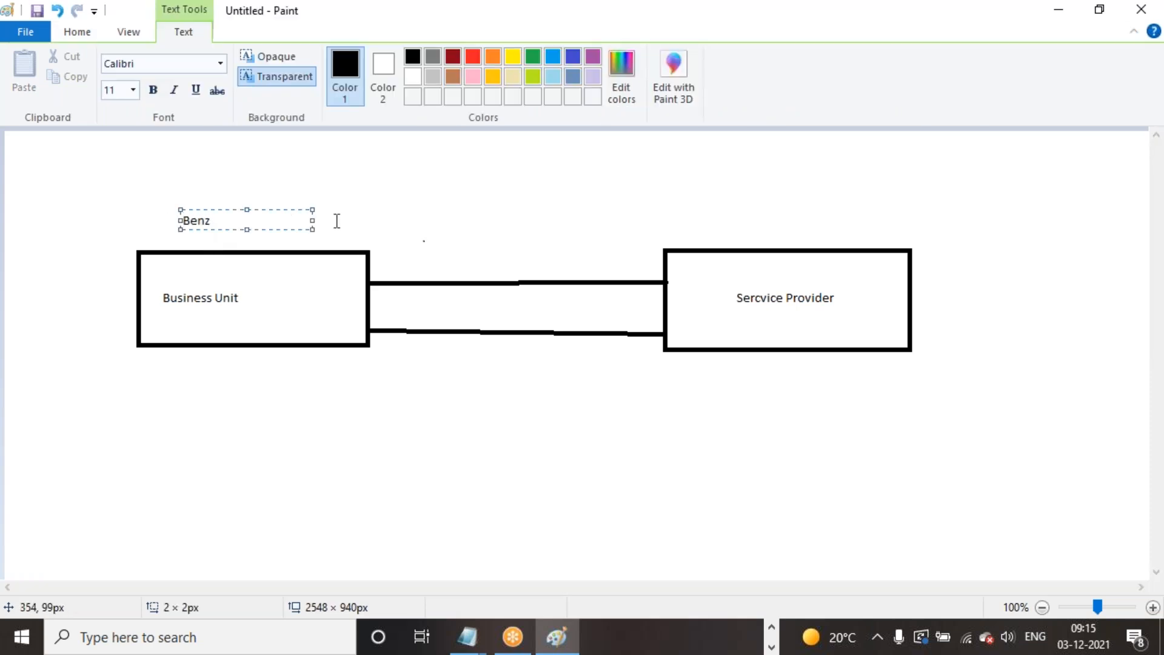
{"action": "left_click", "coordinate": [707, 212]}
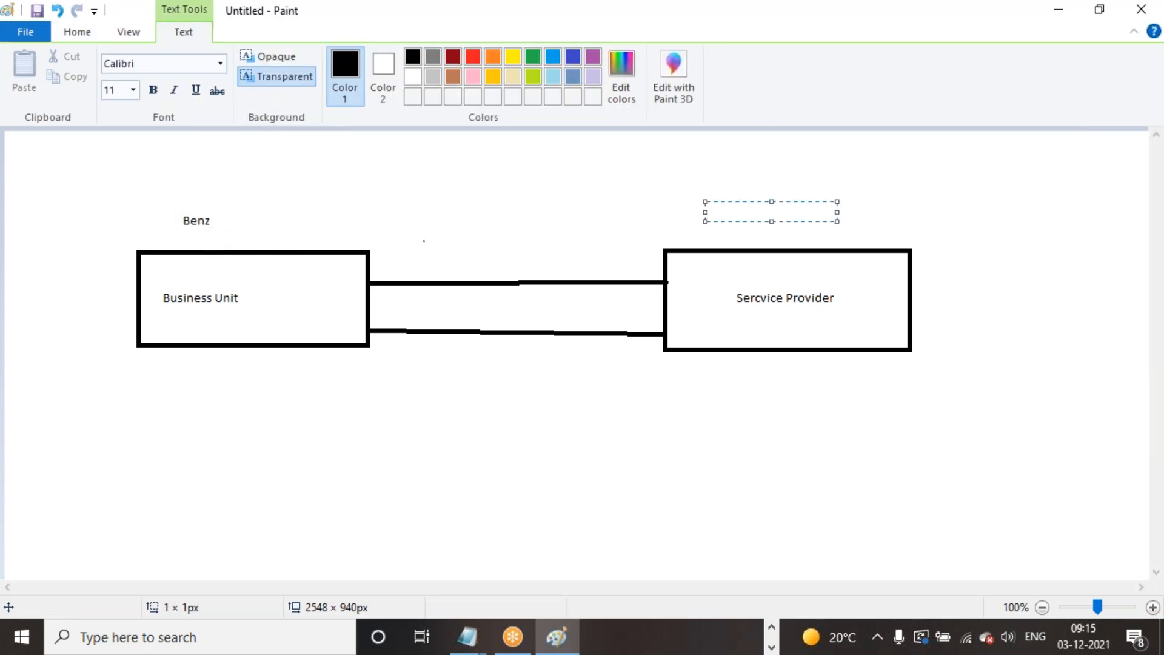
{"action": "type", "text": "HCL"}
{"action": "left_click_drag", "start_coordinate": [819, 200], "coordinate": [870, 204]}
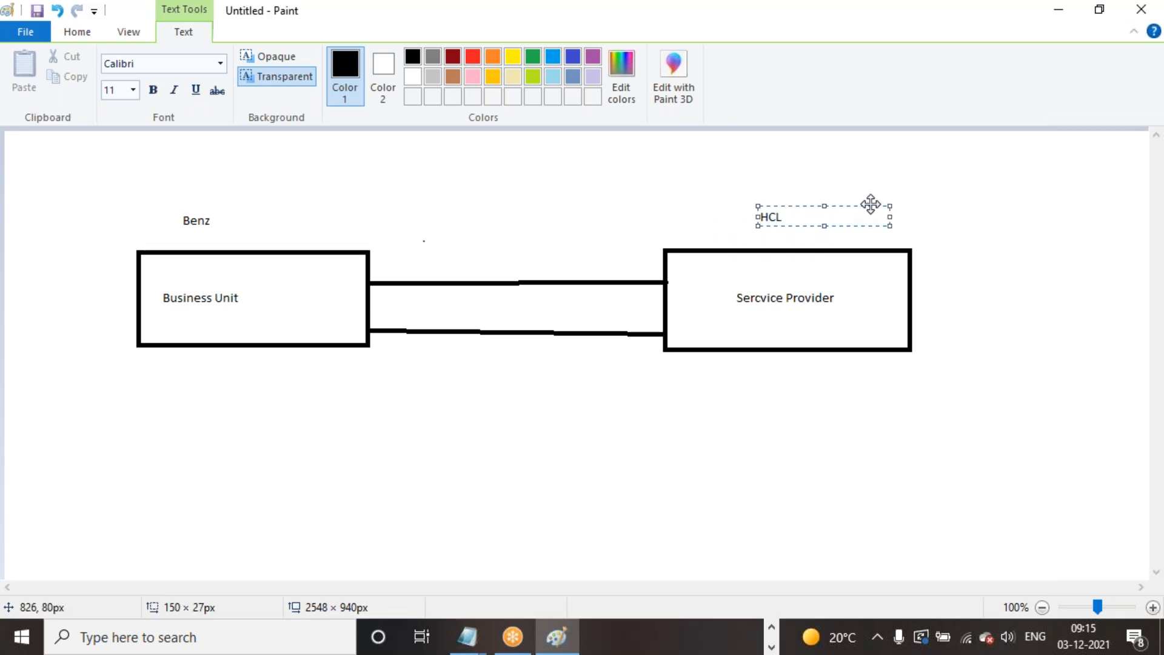
{"action": "left_click", "coordinate": [520, 230]}
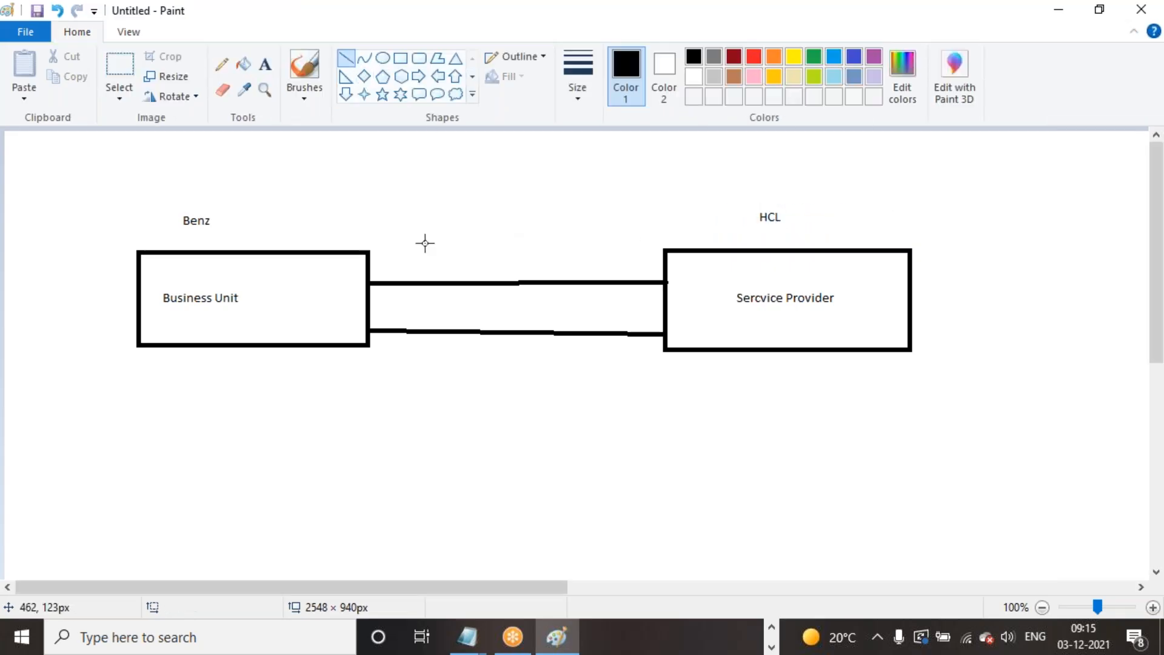
Add the label "P1- Incident (1 hour)" just above the upper connecting line between the two boxes
{"action": "left_click", "coordinate": [265, 64]}
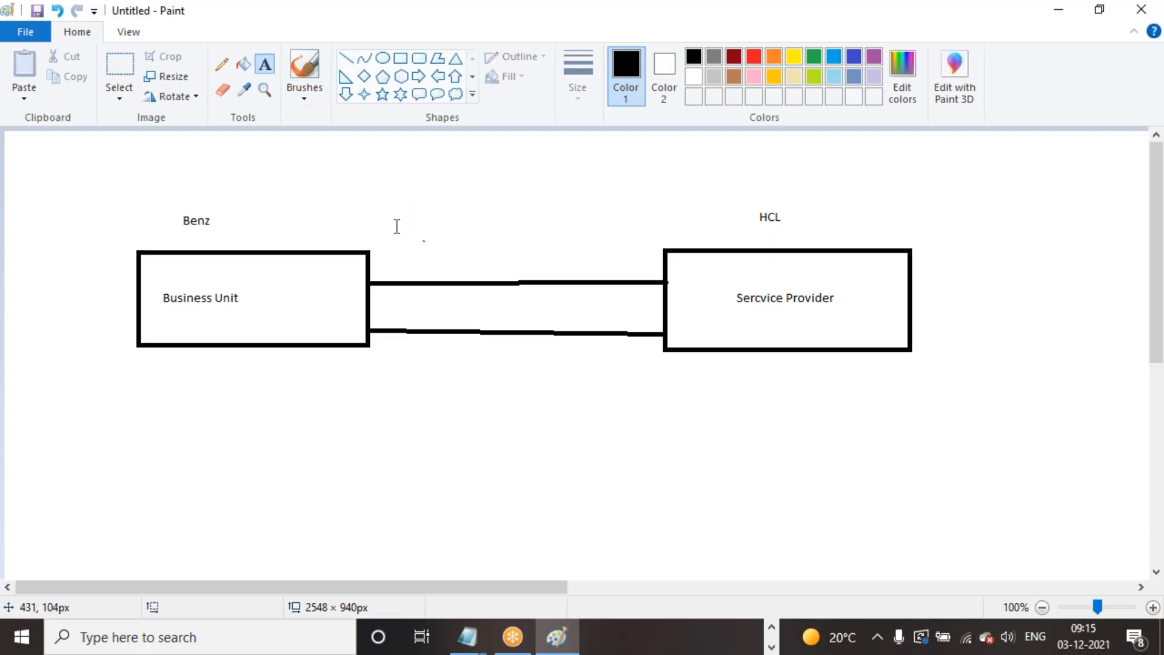
{"action": "left_click", "coordinate": [385, 221]}
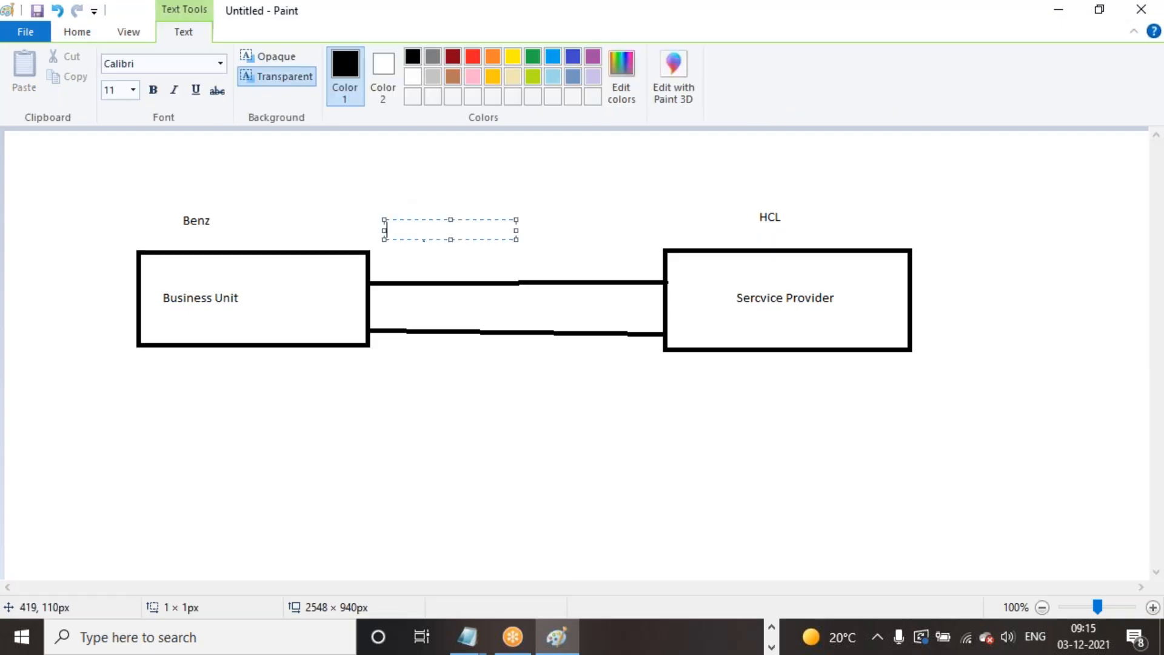
{"action": "type", "text": "P1- Incident (1 hour"}
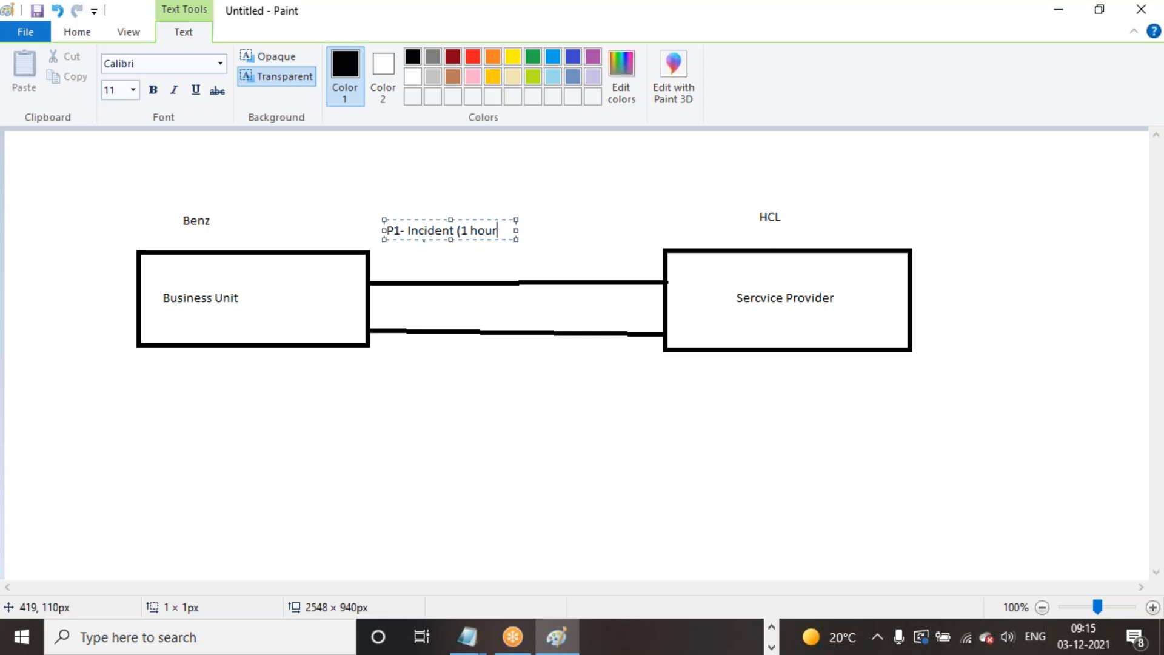
{"action": "left_click_drag", "start_coordinate": [482, 215], "coordinate": [532, 234]}
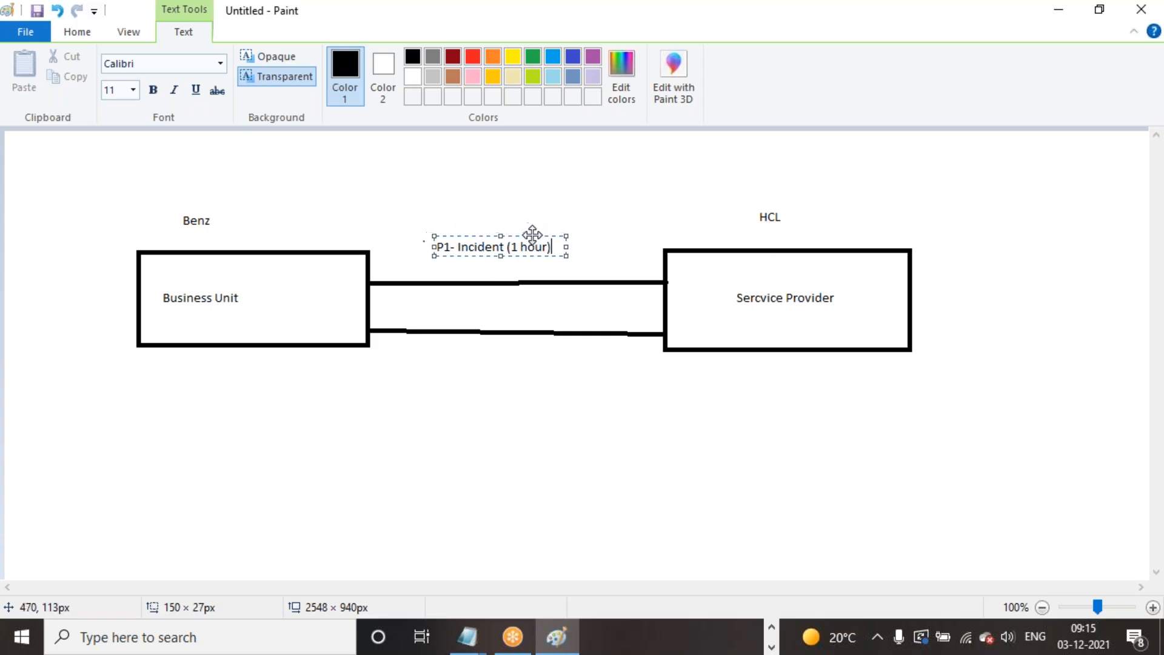
{"action": "left_click", "coordinate": [571, 410]}
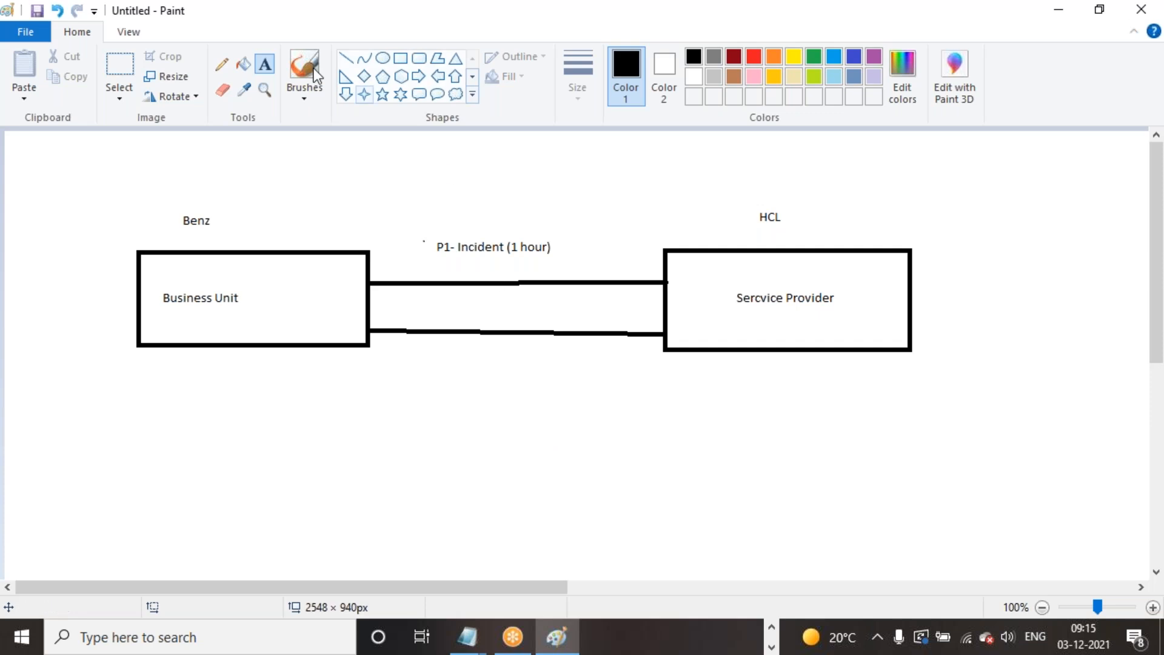
Add the label "SLA(Service Level Aggrement)" on a single line just below the lower connecting line
{"action": "left_click", "coordinate": [346, 58]}
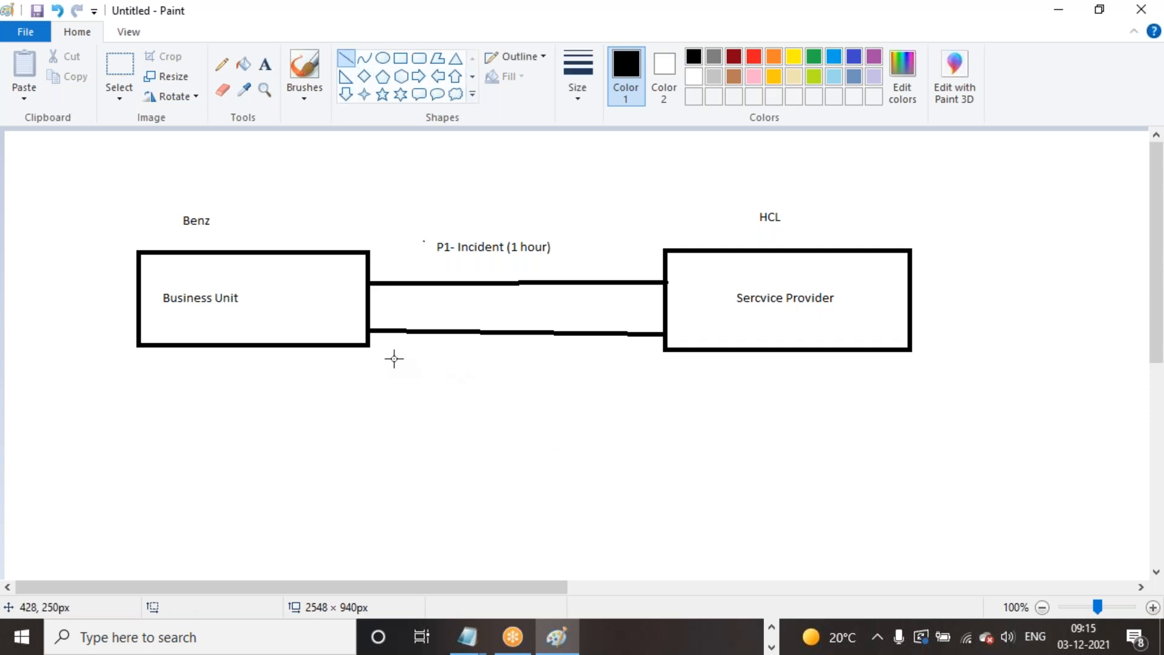
{"action": "left_click", "coordinate": [266, 65]}
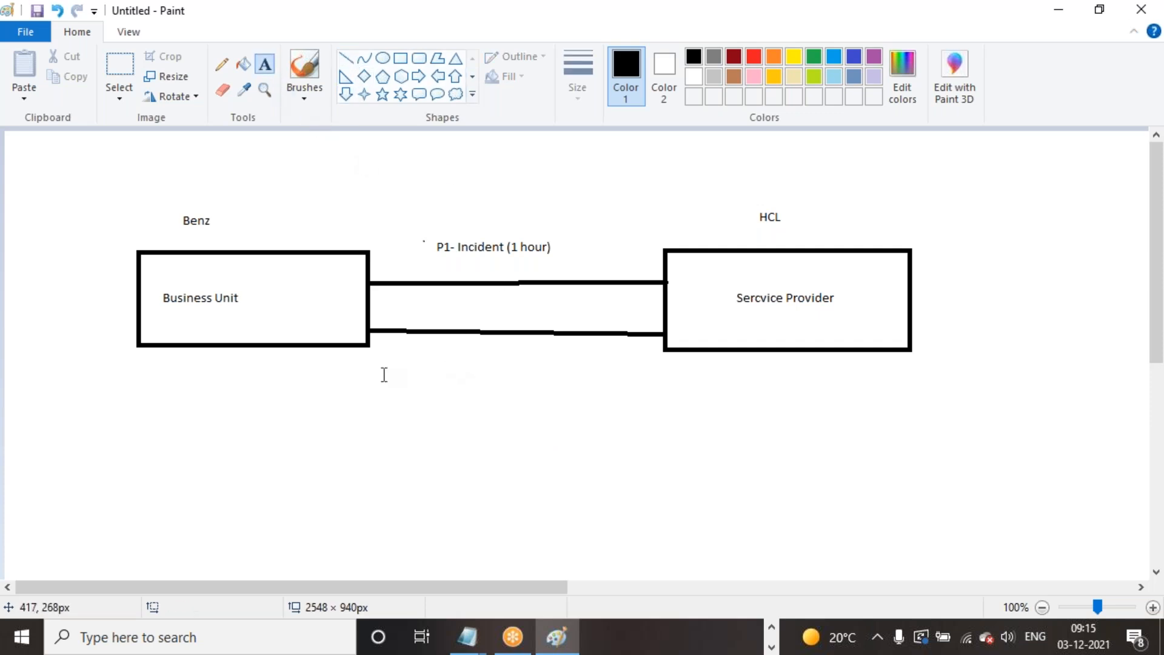
{"action": "left_click", "coordinate": [382, 364]}
{"action": "type", "text": "SL"}
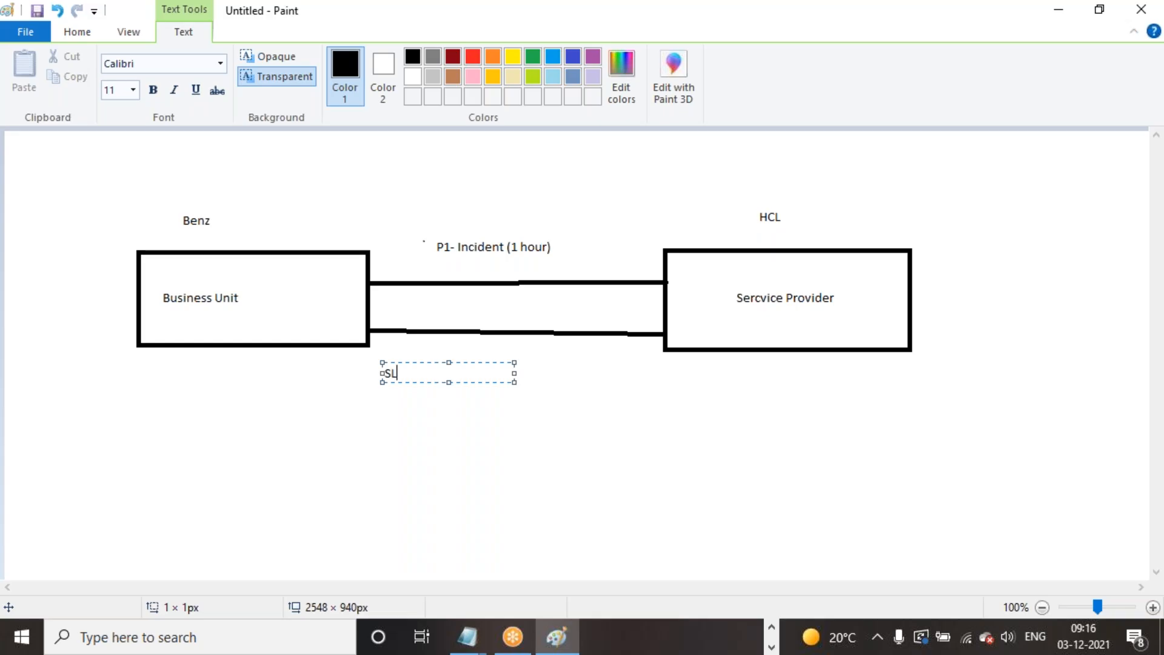
{"action": "type", "text": "A(Service Le"}
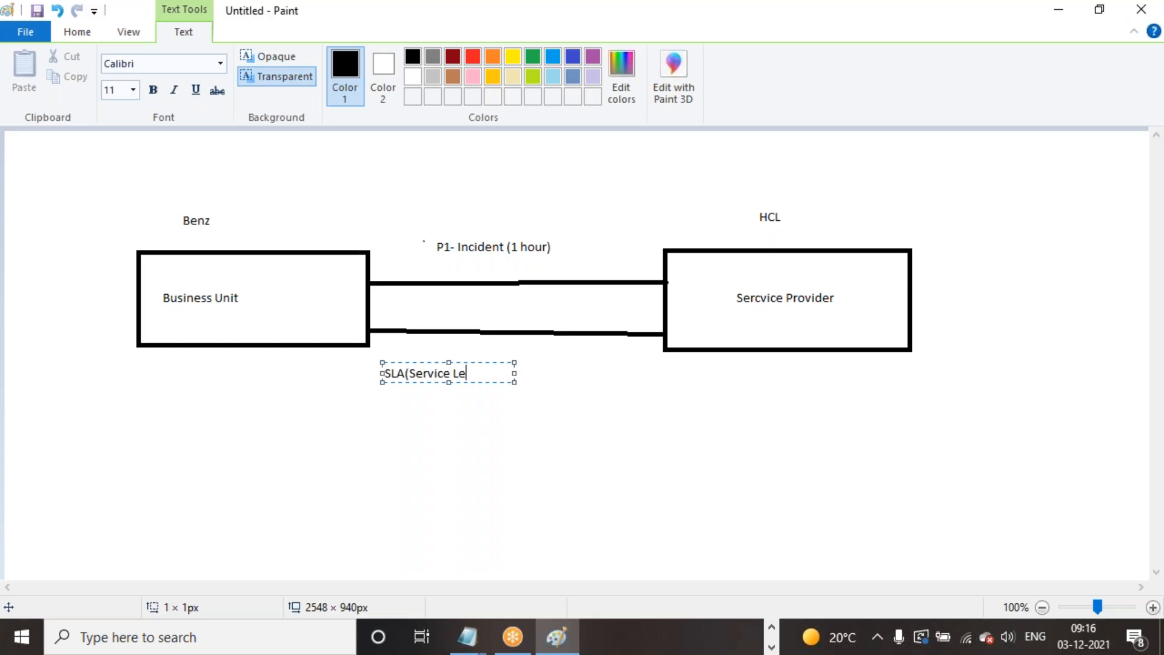
{"action": "type", "text": "vel Aggrement"}
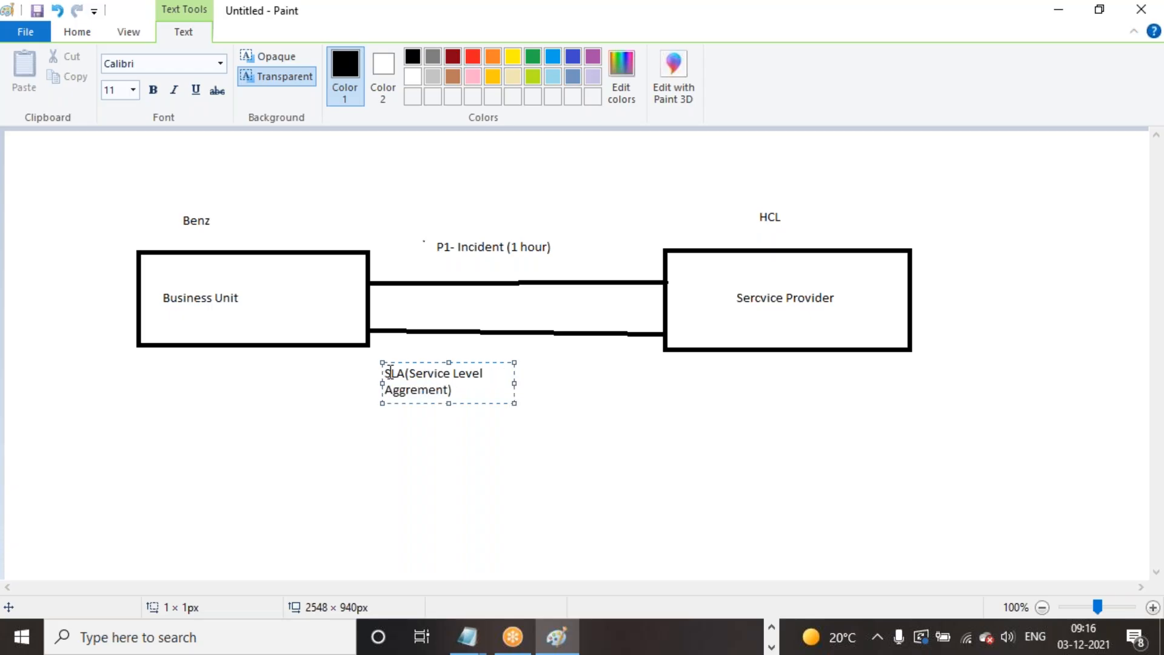
{"action": "left_click_drag", "start_coordinate": [515, 383], "coordinate": [623, 351]}
{"action": "left_click", "coordinate": [673, 458]}
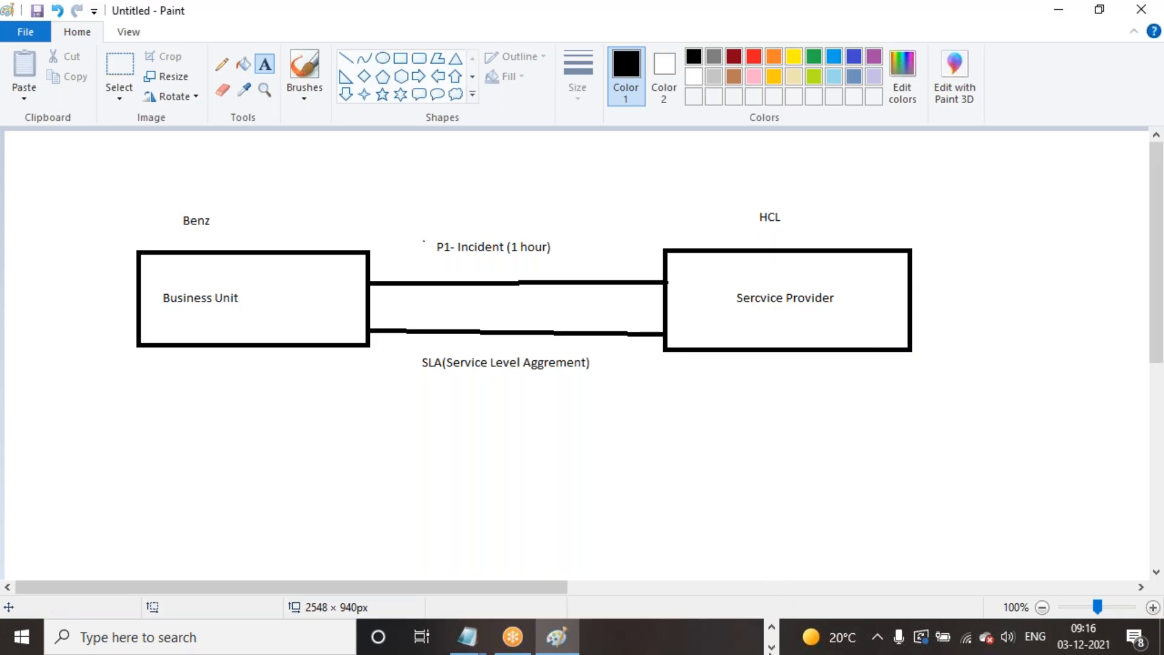
Switch to ServiceNow in Chrome and start a new incident record
{"action": "left_click", "coordinate": [769, 631]}
{"action": "left_click", "coordinate": [745, 636]}
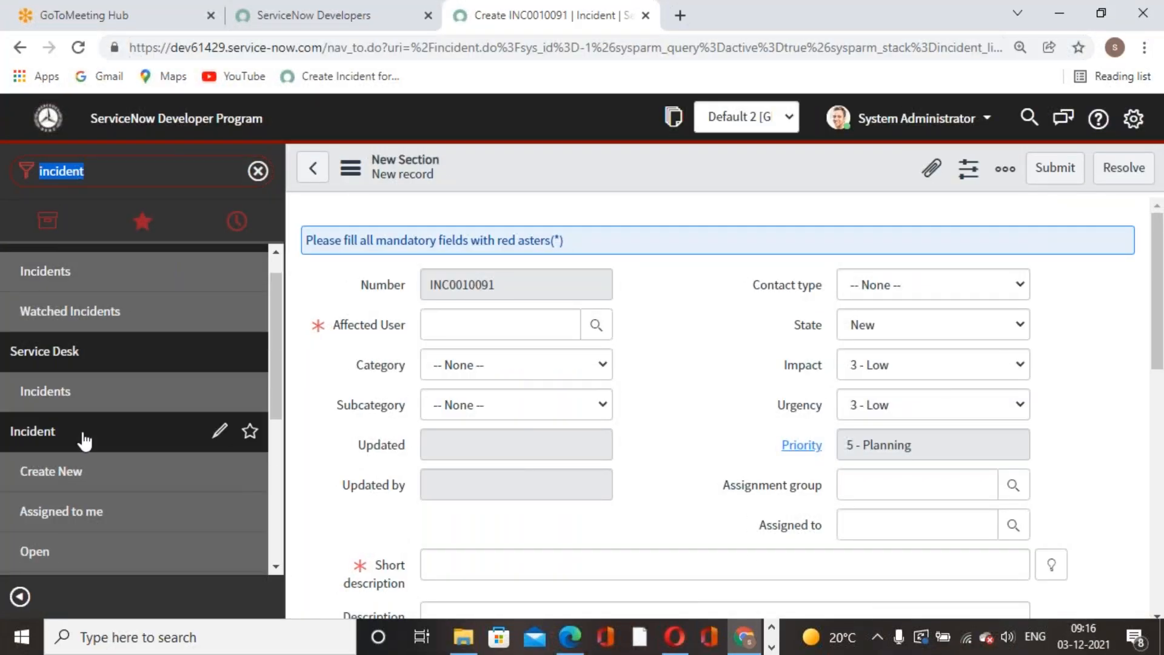
{"action": "left_click", "coordinate": [51, 471]}
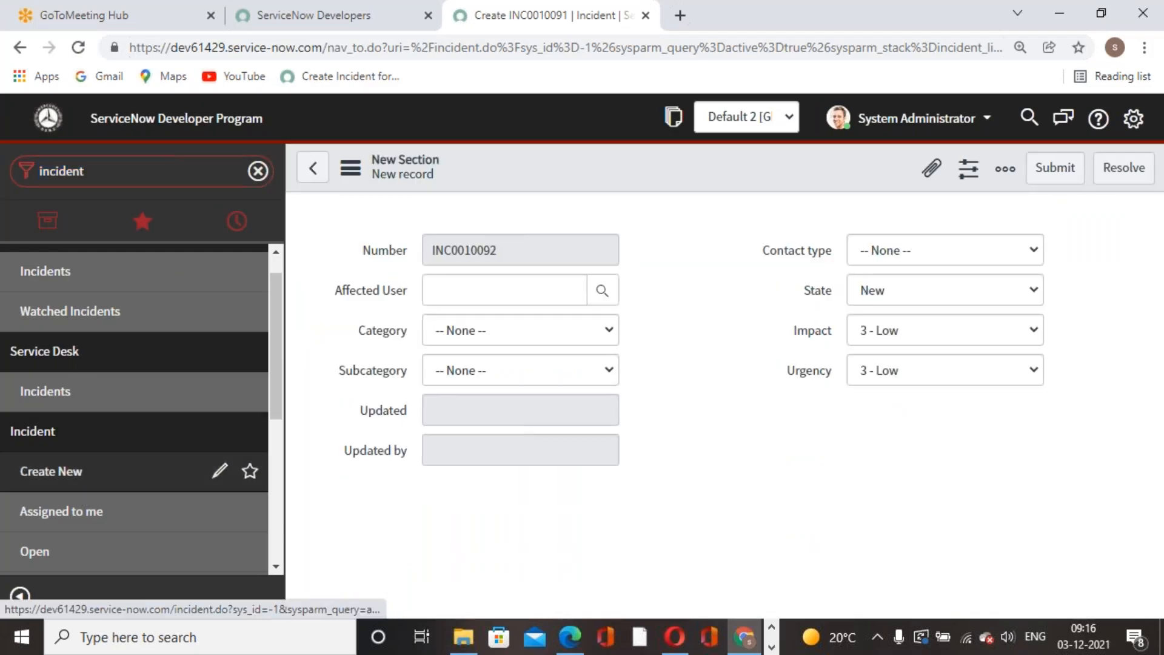
Set the affected user to the first listed user and choose "Issue with email" as the short description
{"action": "left_click", "coordinate": [596, 325]}
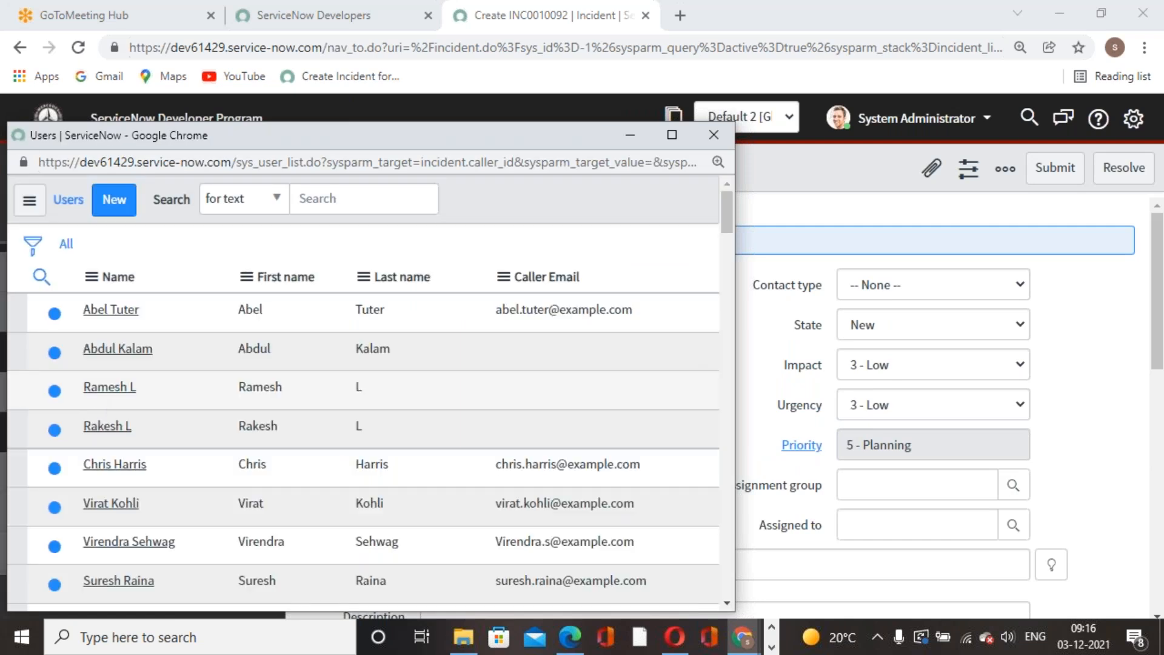
{"action": "key", "text": "Return"}
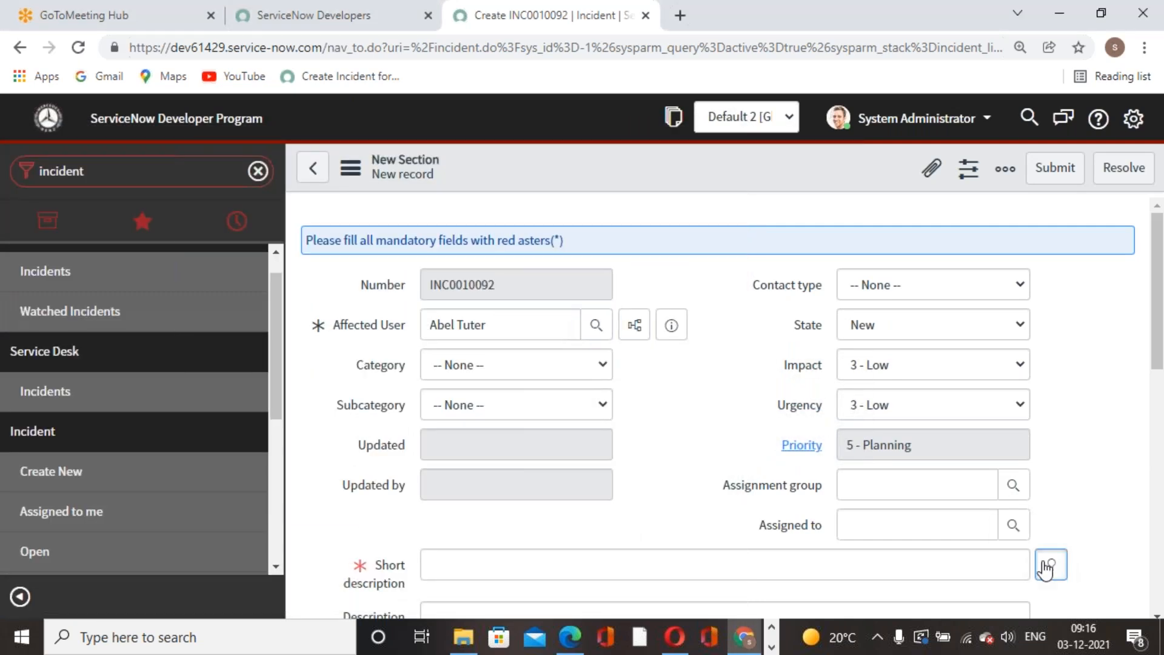
{"action": "left_click", "coordinate": [1051, 564]}
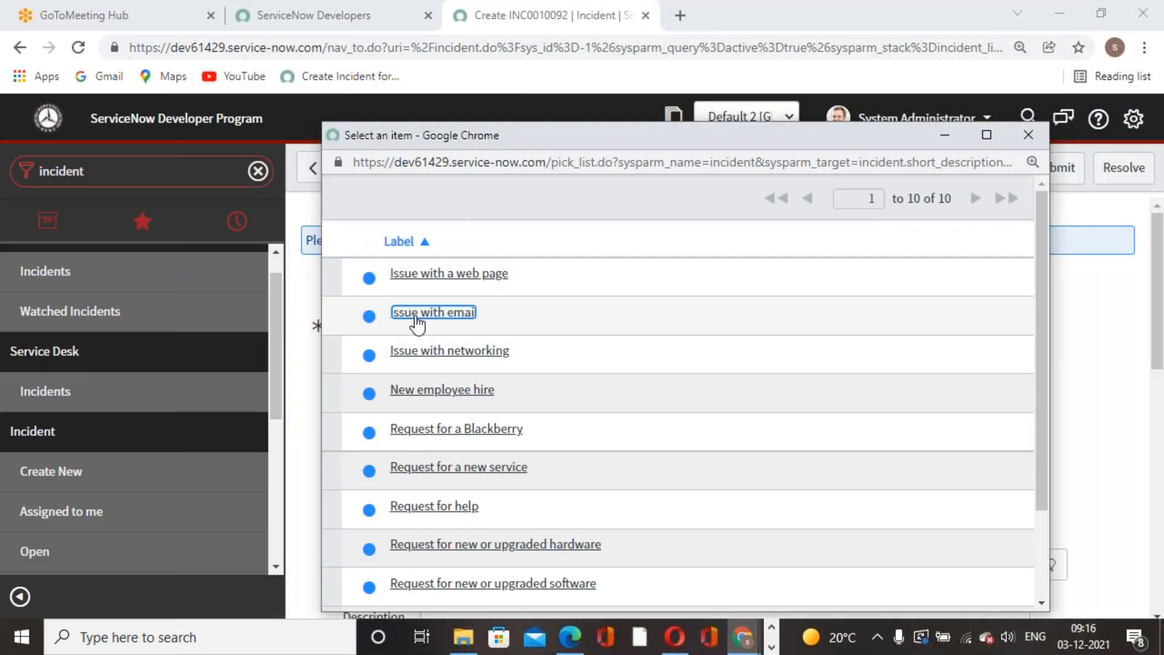
{"action": "left_click", "coordinate": [415, 321]}
Set the incident's impact and urgency to 1 - High and save the record while staying on the form
{"action": "left_click", "coordinate": [981, 362]}
{"action": "left_click", "coordinate": [912, 391]}
{"action": "left_click", "coordinate": [938, 405]}
{"action": "left_click", "coordinate": [928, 431]}
{"action": "right_click", "coordinate": [594, 170]}
{"action": "left_click", "coordinate": [607, 191]}
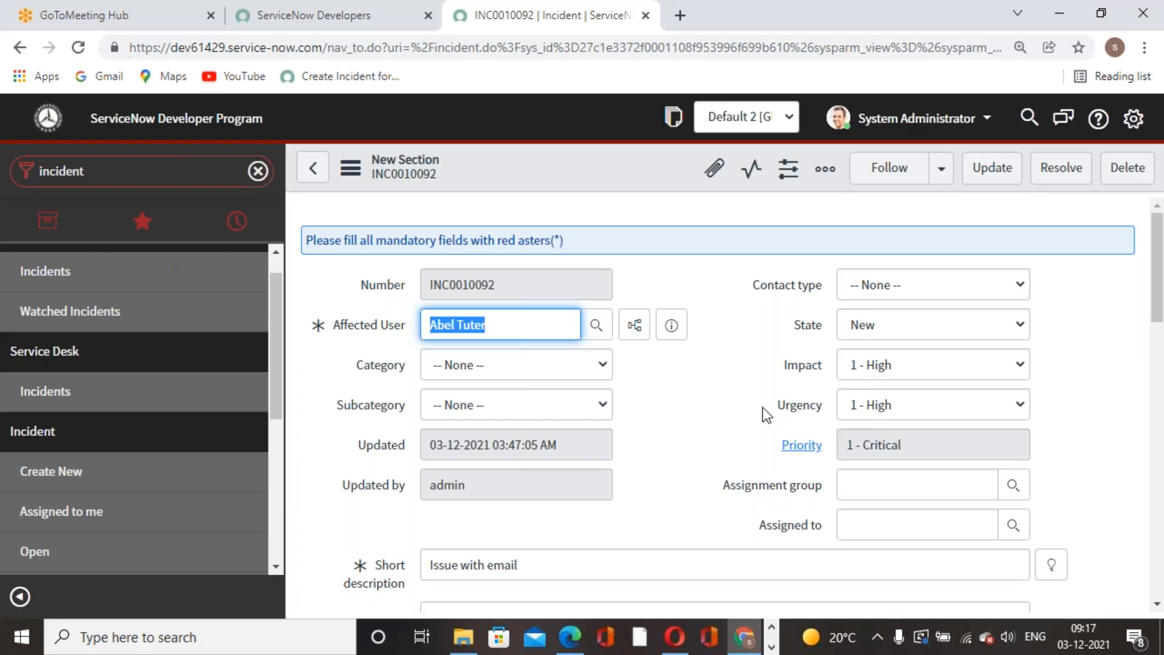
Examine the Task SLAs attached to the saved incident and compare them with its priority and state fields
{"action": "scroll", "coordinate": [758, 406], "scroll_direction": "down", "scroll_amount": 5}
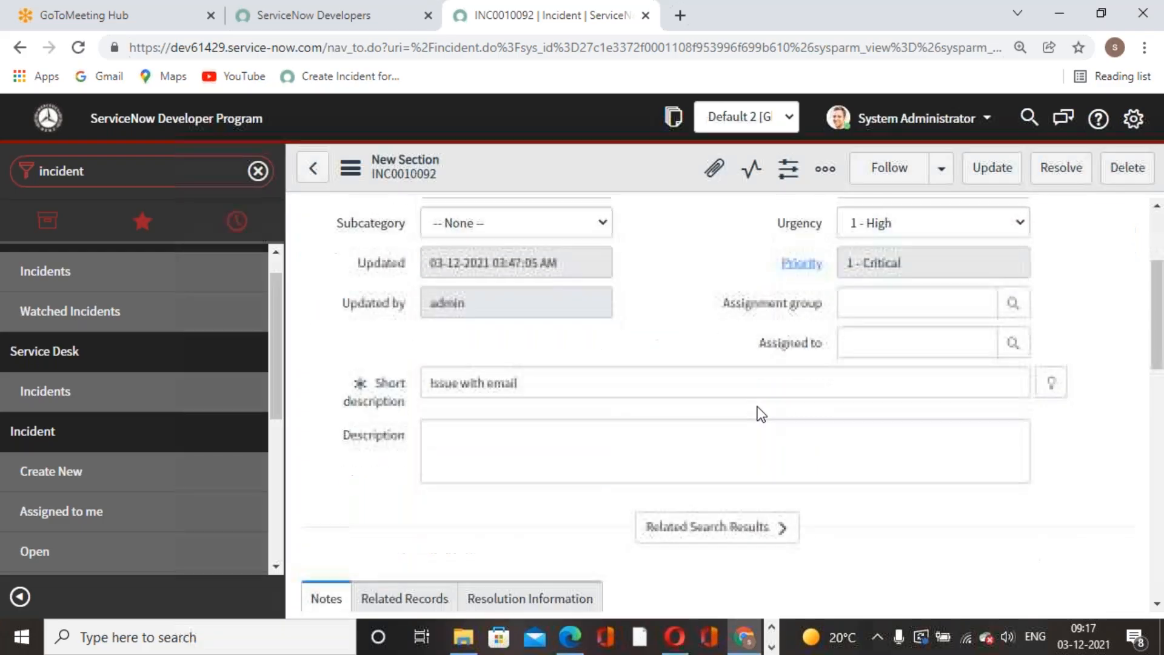
{"action": "scroll", "coordinate": [758, 406], "scroll_direction": "down", "scroll_amount": 10}
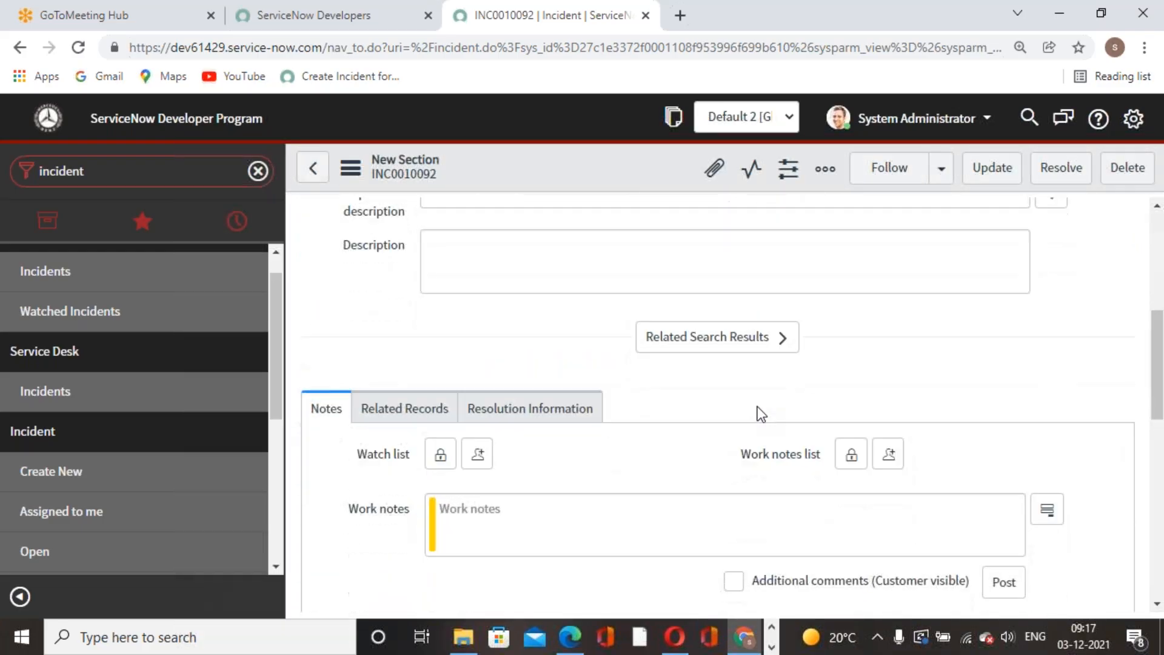
{"action": "scroll", "coordinate": [765, 402], "scroll_direction": "down", "scroll_amount": 2}
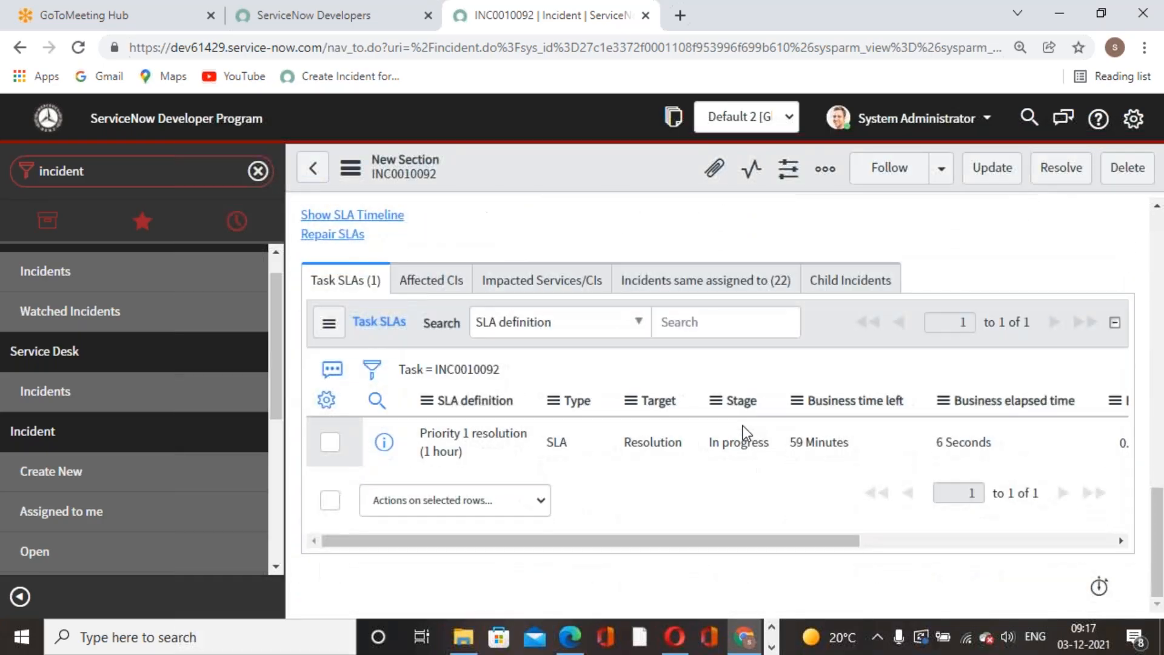
{"action": "scroll", "coordinate": [631, 445], "scroll_direction": "up", "scroll_amount": 12}
{"action": "scroll", "coordinate": [645, 439], "scroll_direction": "up", "scroll_amount": 5}
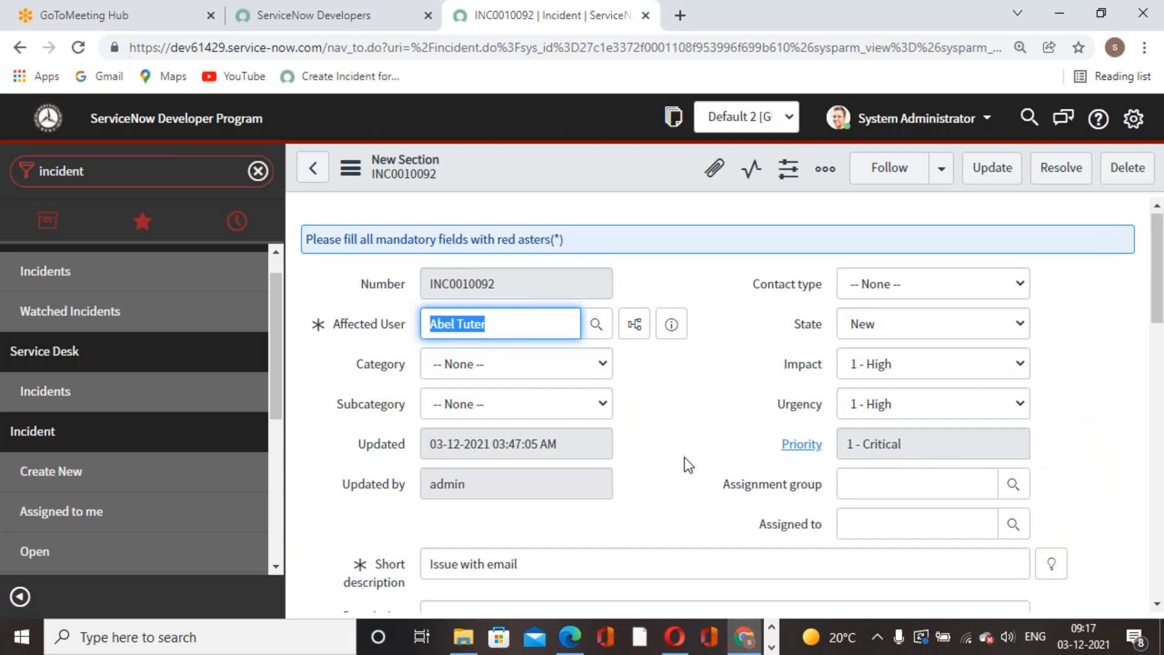
{"action": "scroll", "coordinate": [685, 458], "scroll_direction": "down", "scroll_amount": 15}
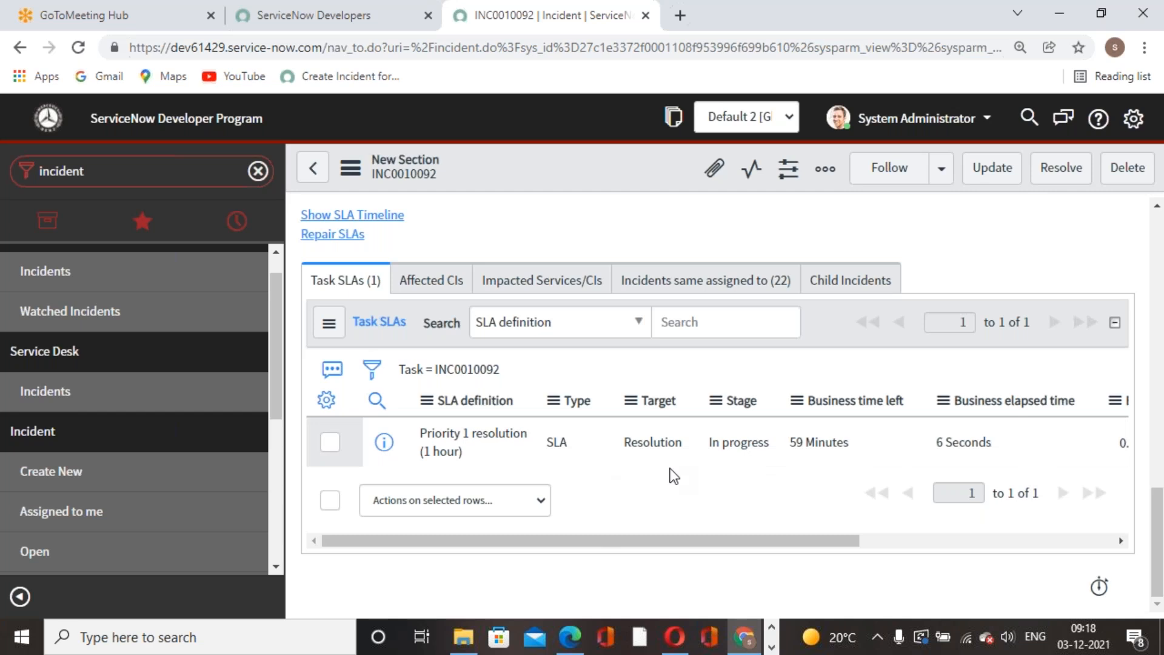
{"action": "scroll", "coordinate": [667, 437], "scroll_direction": "up", "scroll_amount": 15}
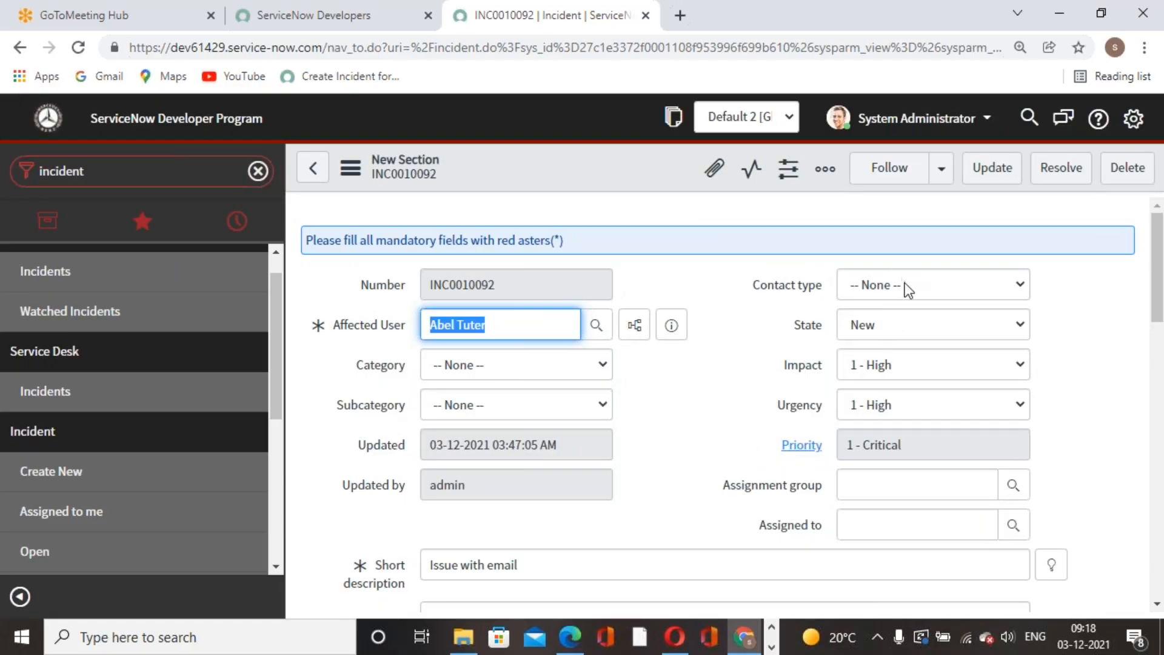
{"action": "scroll", "coordinate": [943, 417], "scroll_direction": "down", "scroll_amount": 15}
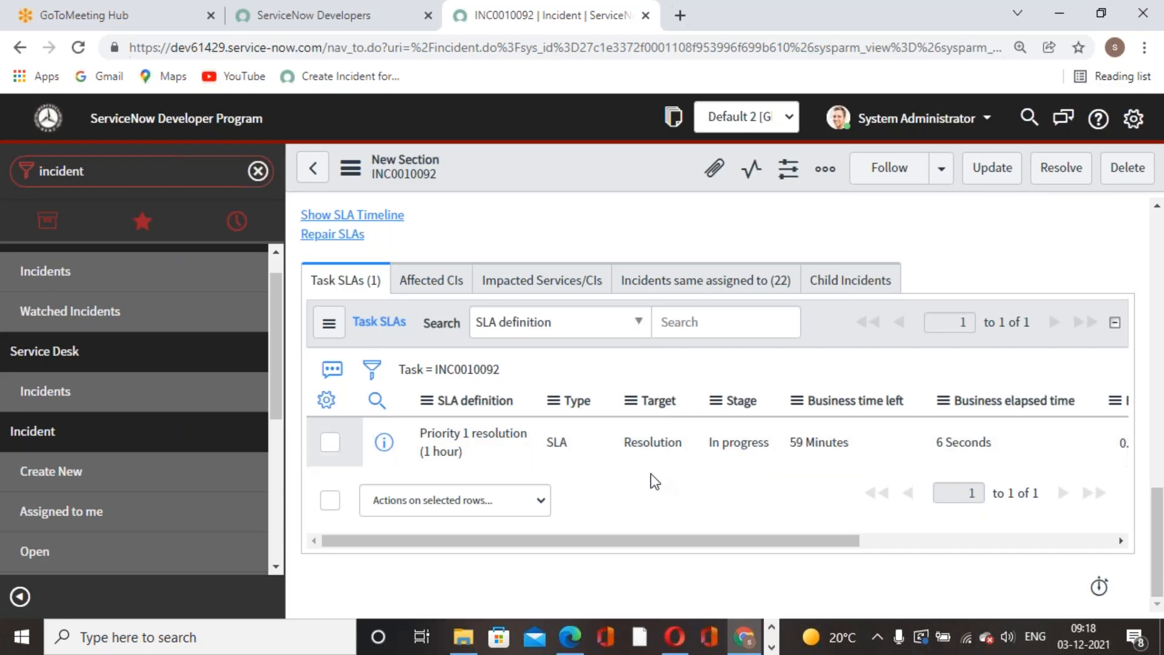
{"action": "scroll", "coordinate": [652, 475], "scroll_direction": "up", "scroll_amount": 15}
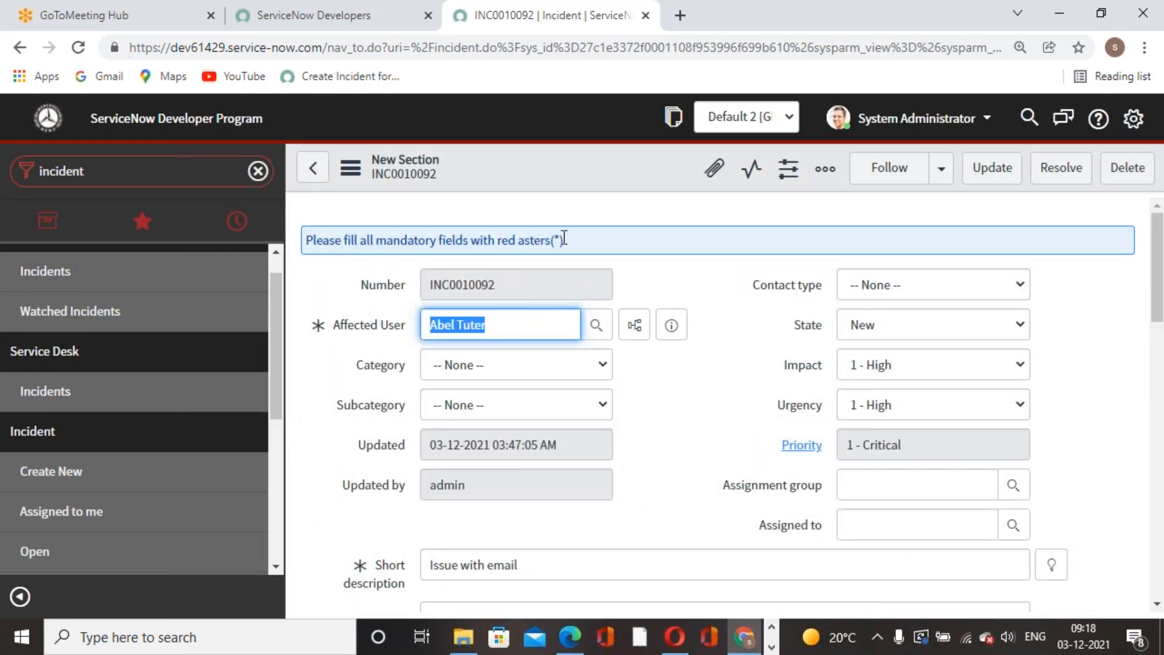
Filter the navigator for "sla d" and open the SLA Definitions list under Service Level Management
{"action": "left_click", "coordinate": [143, 172]}
{"action": "double_click", "coordinate": [51, 170]}
{"action": "type", "text": "sla d"}
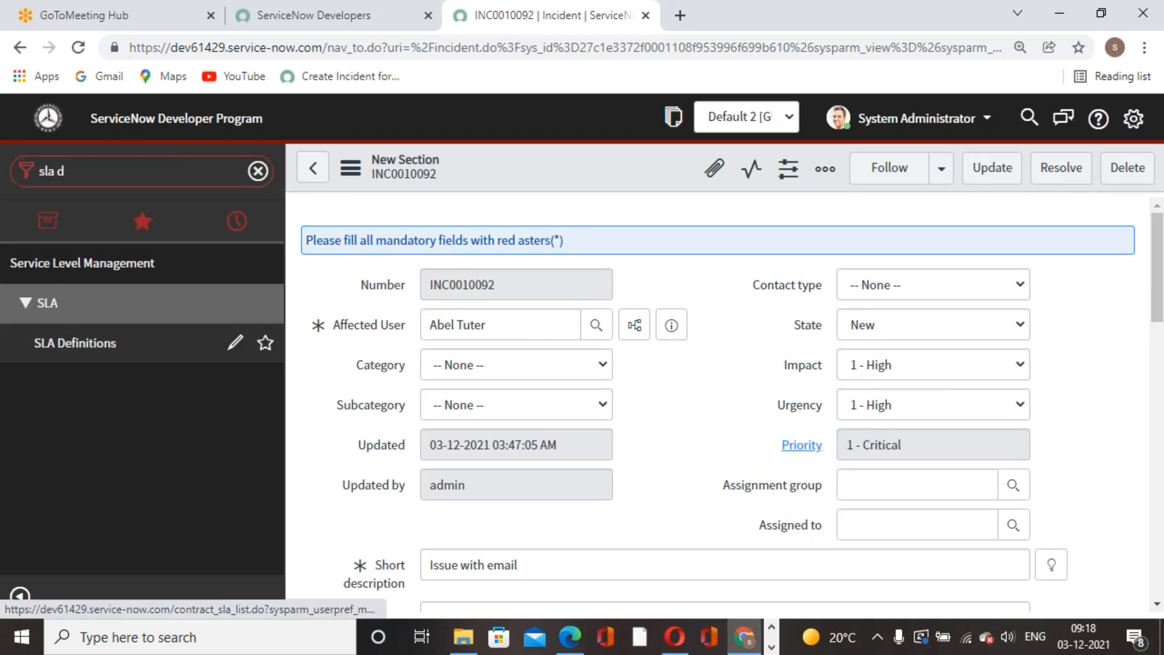
{"action": "left_click", "coordinate": [75, 343]}
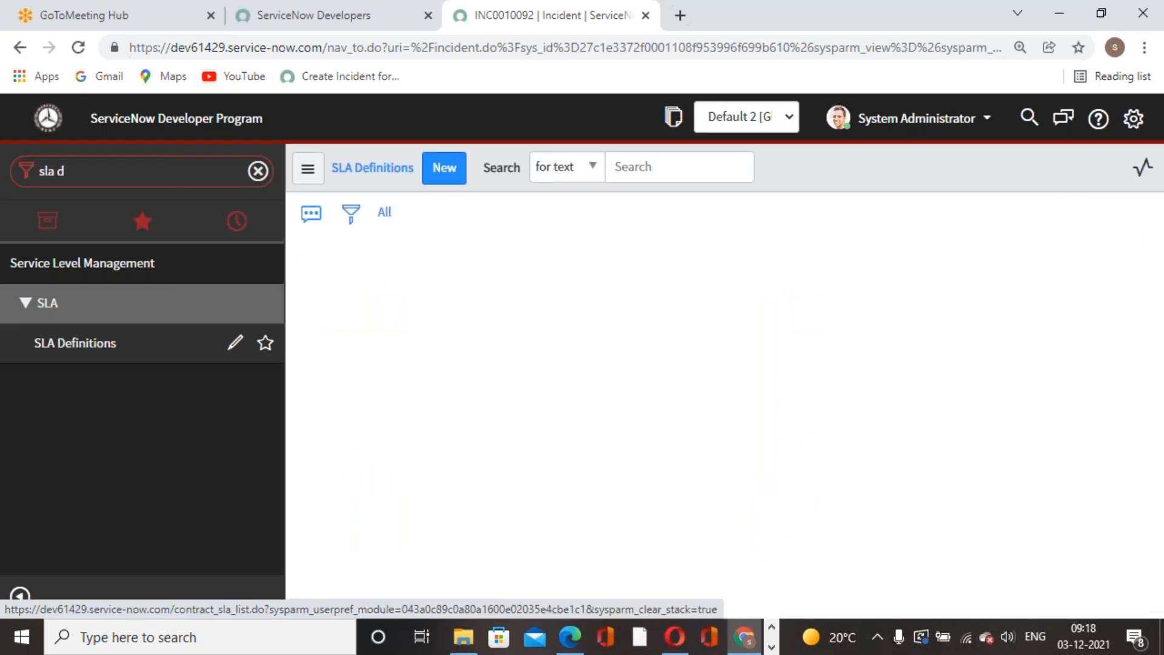
Open the "Priority 1 resolution (1 hour)" SLA definition and dismiss its breach-time notice
{"action": "scroll", "coordinate": [467, 364], "scroll_direction": "down", "scroll_amount": 5}
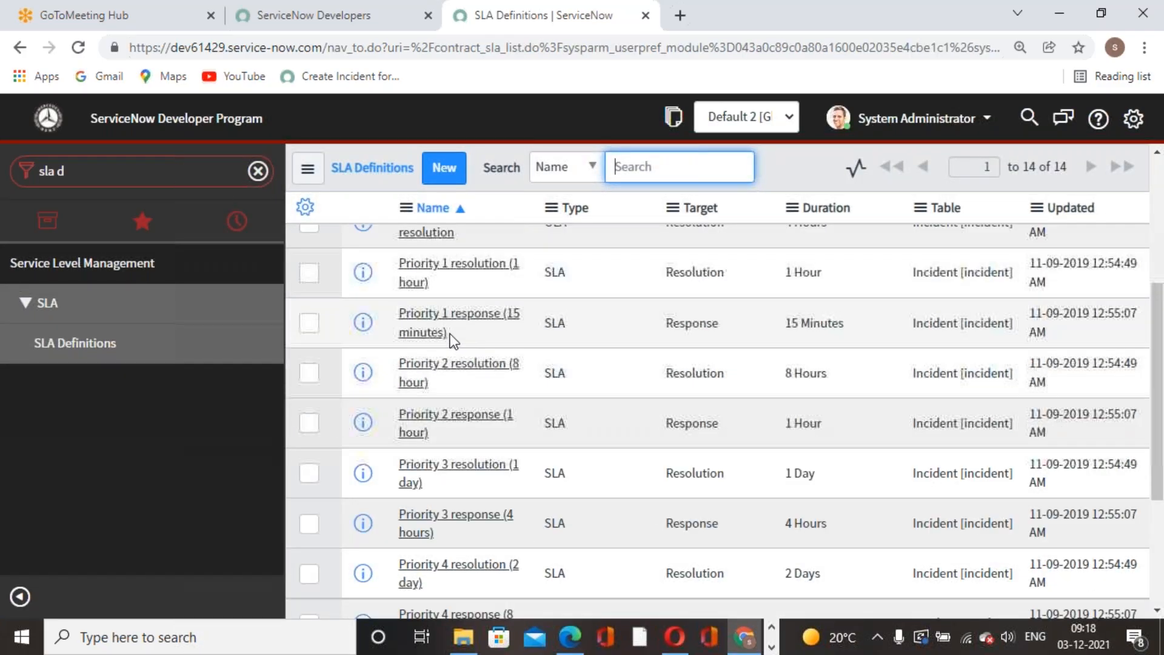
{"action": "left_click", "coordinate": [457, 275]}
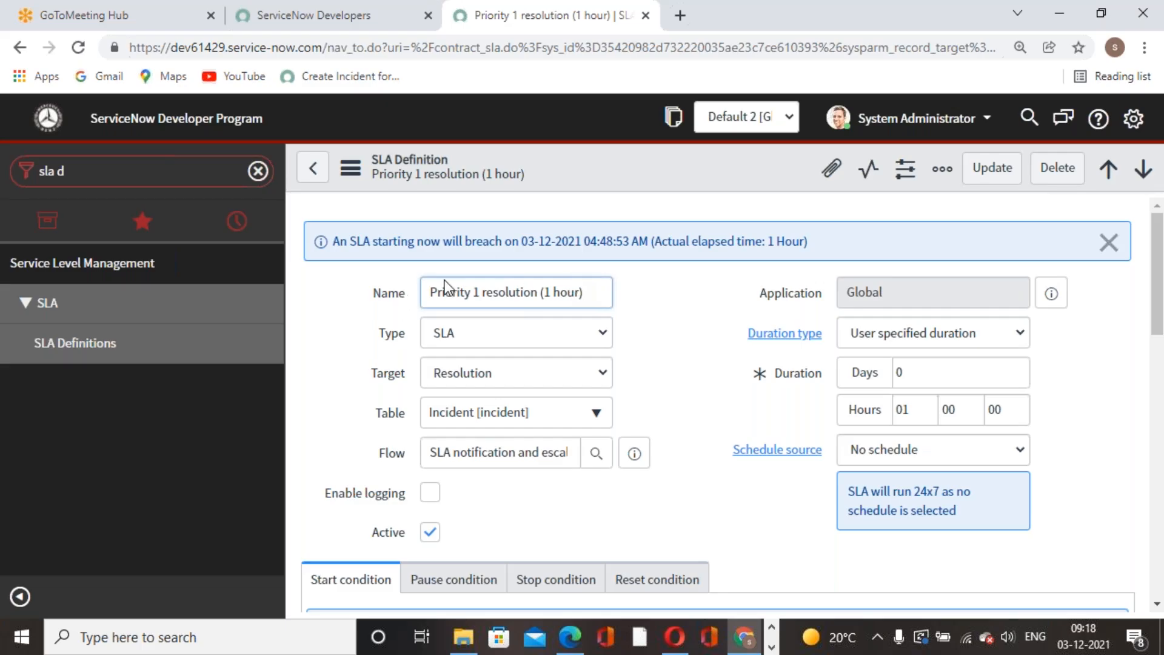
{"action": "triple_click", "coordinate": [561, 297]}
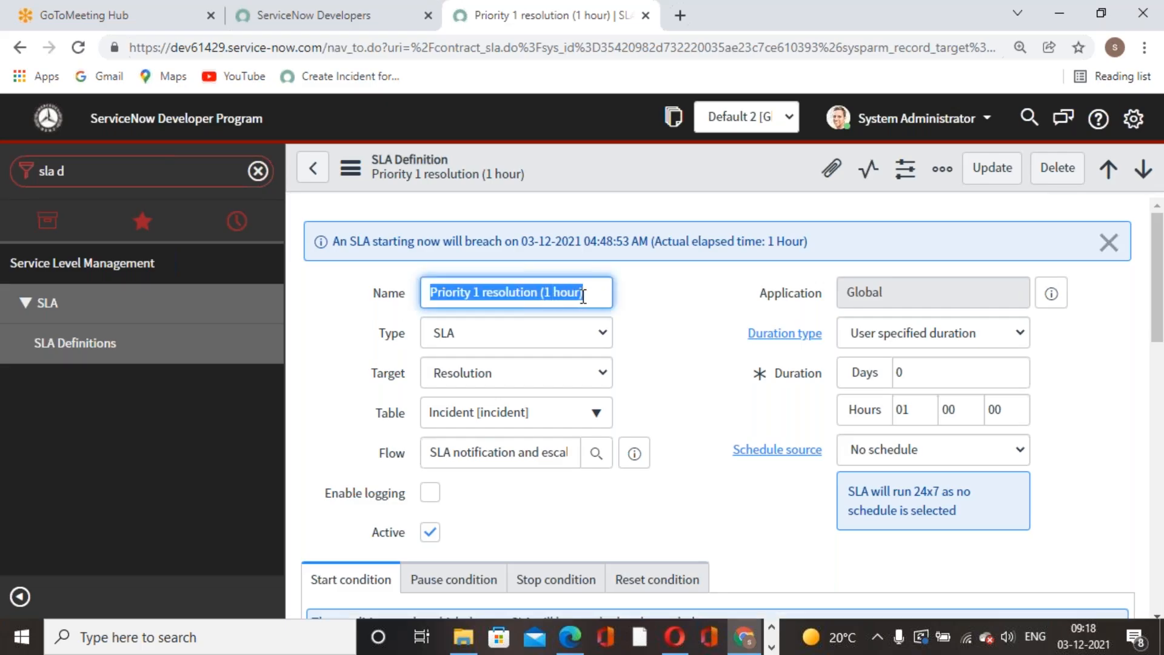
{"action": "left_click", "coordinate": [1109, 241]}
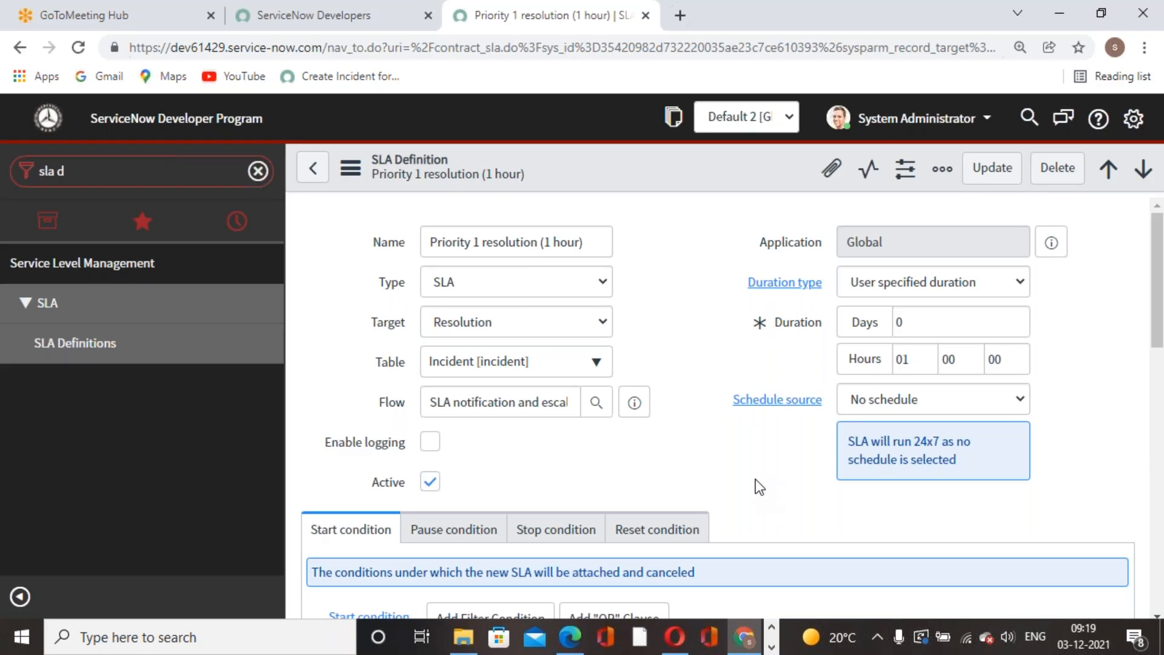
Look through the definition's start, pause, stop and reset conditions, ending back on the start condition
{"action": "scroll", "coordinate": [750, 475], "scroll_direction": "down", "scroll_amount": 3}
{"action": "scroll", "coordinate": [750, 475], "scroll_direction": "up", "scroll_amount": 3}
{"action": "scroll", "coordinate": [696, 482], "scroll_direction": "down", "scroll_amount": 3}
{"action": "scroll", "coordinate": [696, 482], "scroll_direction": "down", "scroll_amount": 2}
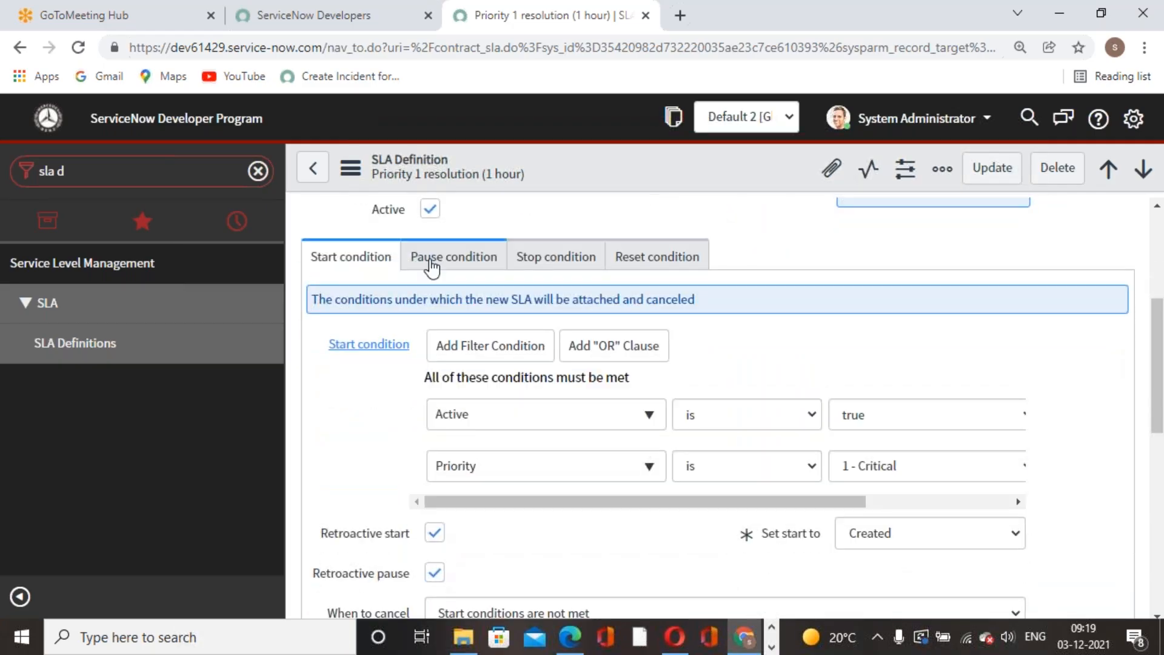
{"action": "left_click", "coordinate": [468, 261]}
{"action": "left_click", "coordinate": [570, 261]}
{"action": "left_click", "coordinate": [704, 258]}
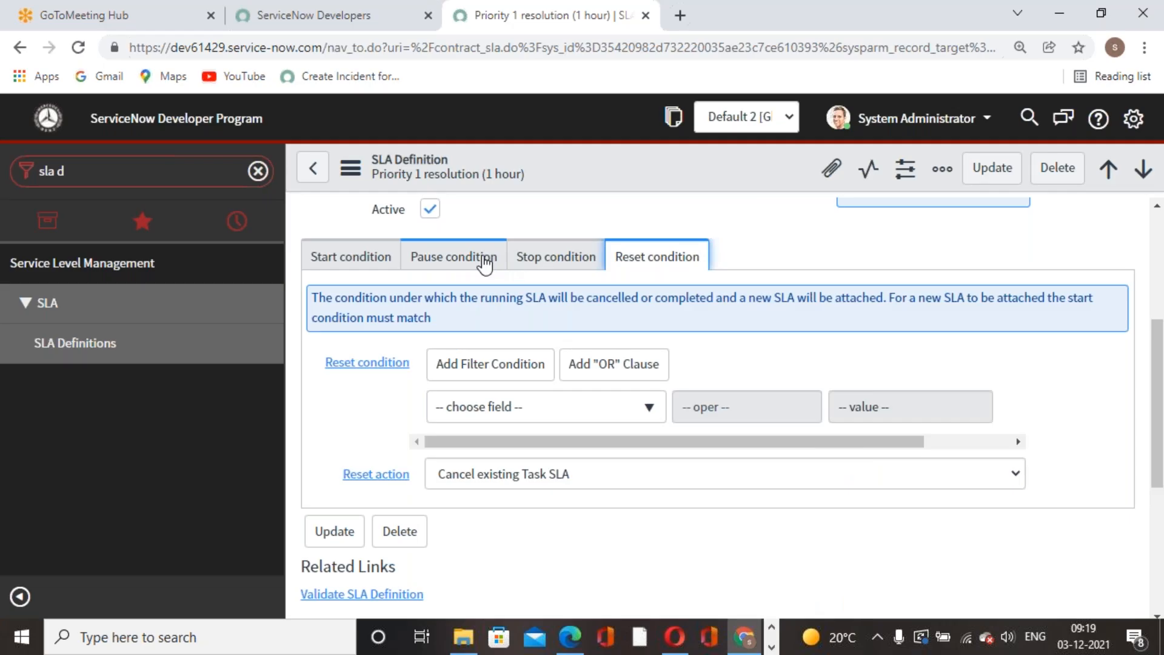
{"action": "left_click", "coordinate": [541, 263]}
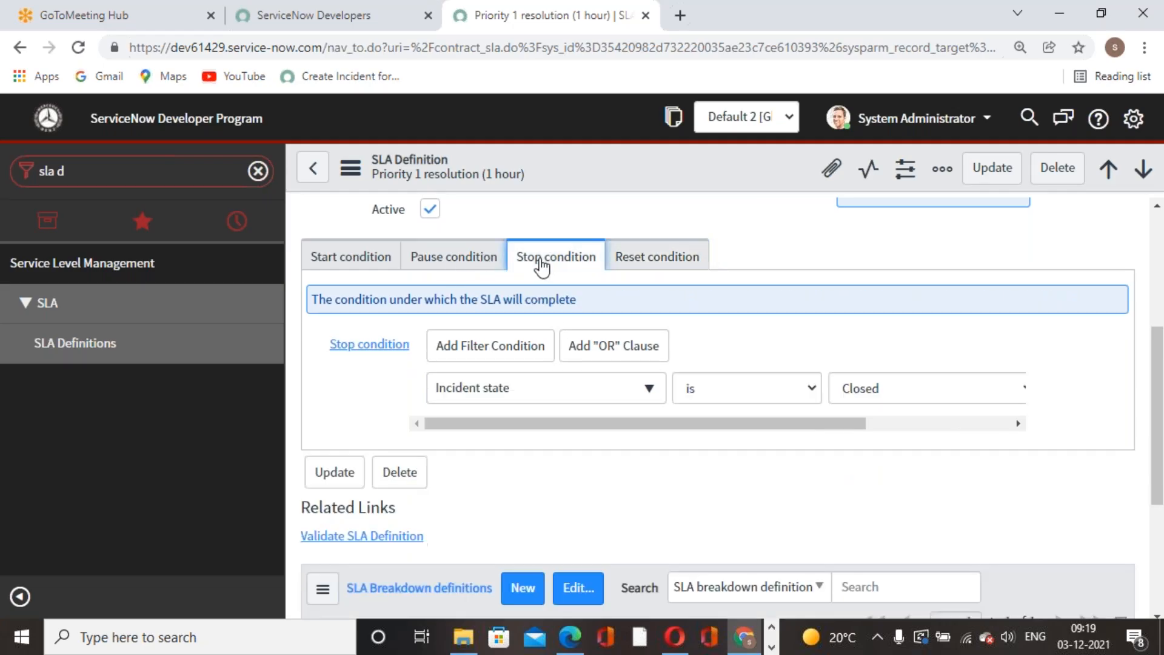
{"action": "left_click", "coordinate": [452, 254]}
{"action": "left_click", "coordinate": [364, 260]}
Examine the definition's general fields together with its start conditions, retroactive start and cancel settings
{"action": "scroll", "coordinate": [718, 456], "scroll_direction": "up", "scroll_amount": 5}
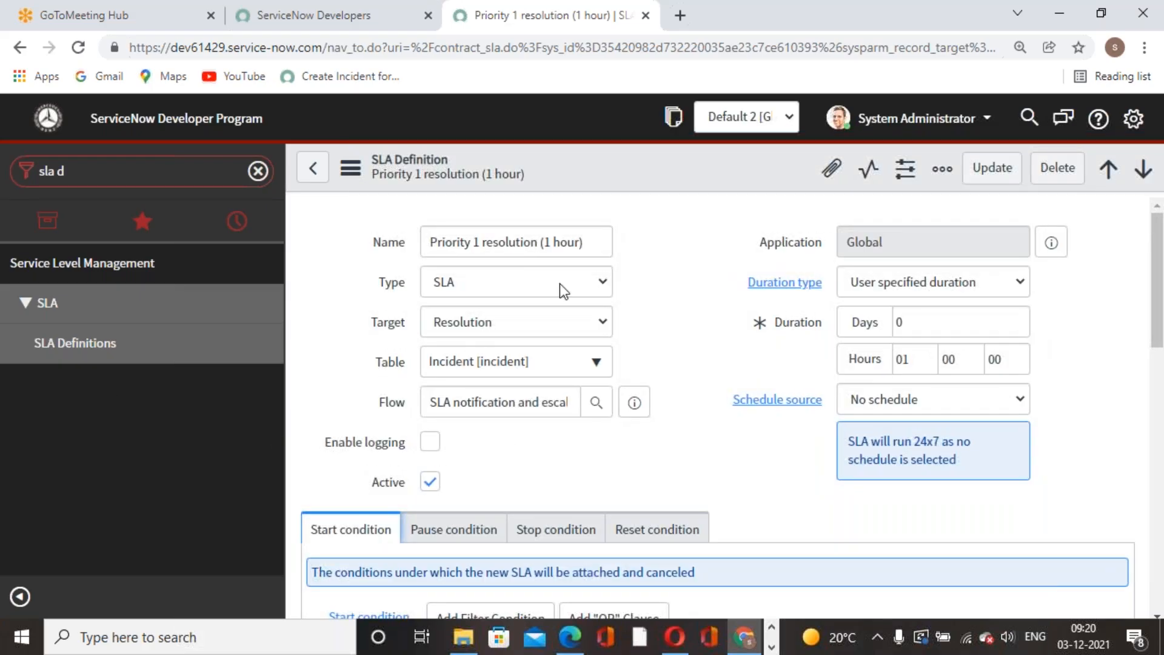
{"action": "scroll", "coordinate": [579, 382], "scroll_direction": "down", "scroll_amount": 5}
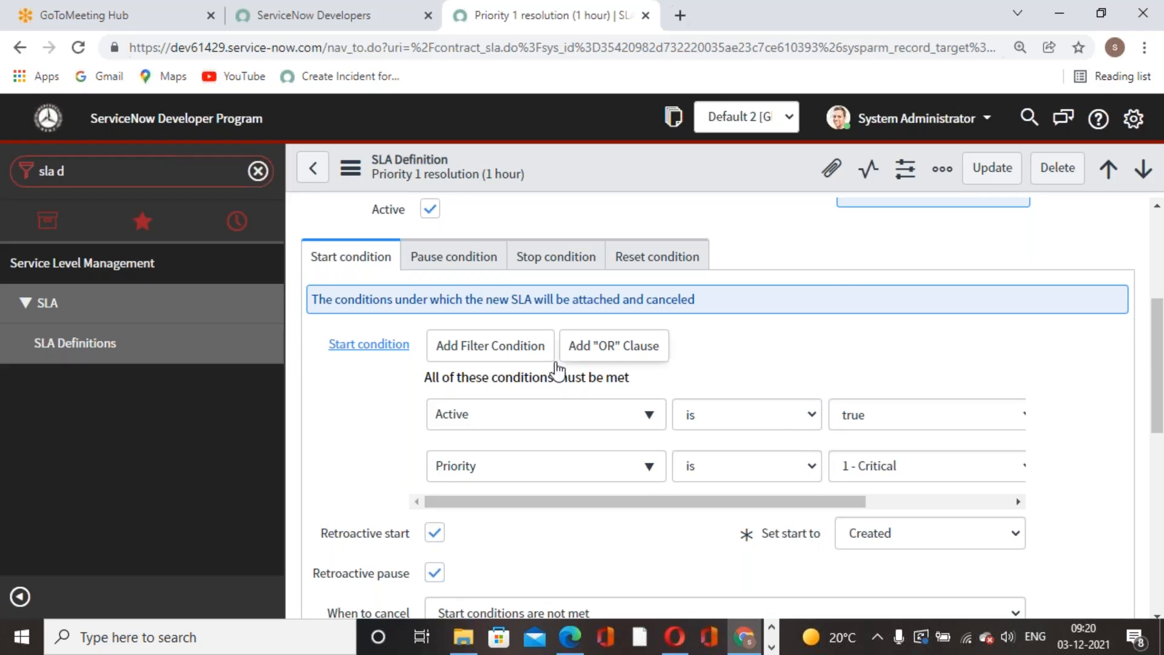
{"action": "scroll", "coordinate": [522, 445], "scroll_direction": "up", "scroll_amount": 5}
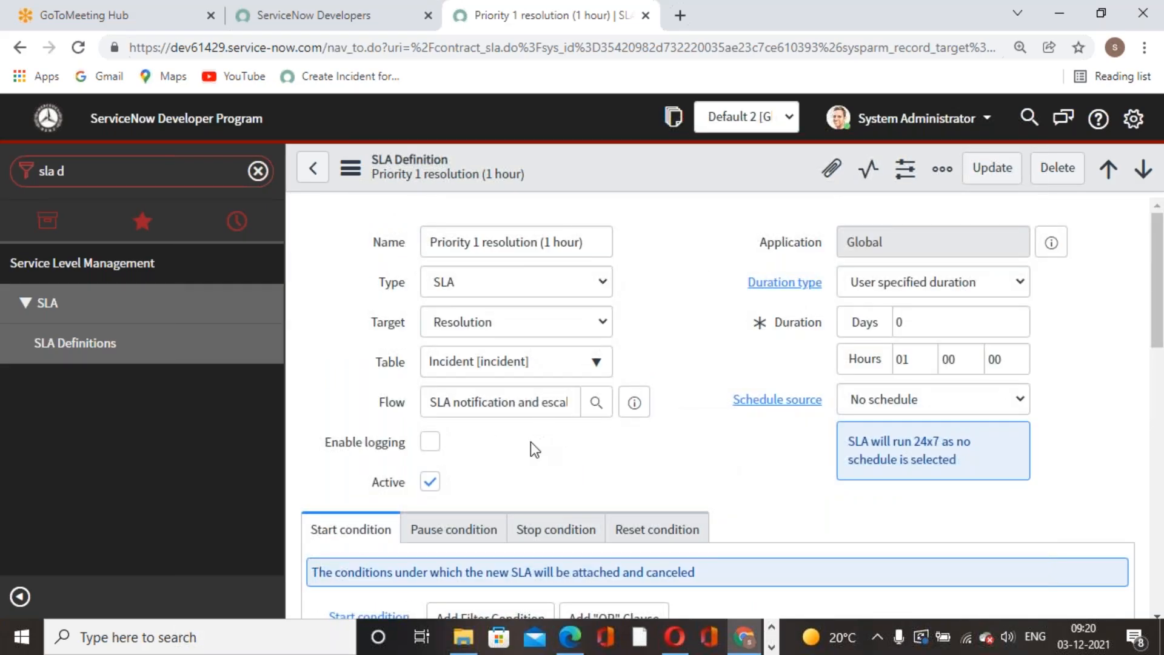
{"action": "scroll", "coordinate": [530, 449], "scroll_direction": "down", "scroll_amount": 5}
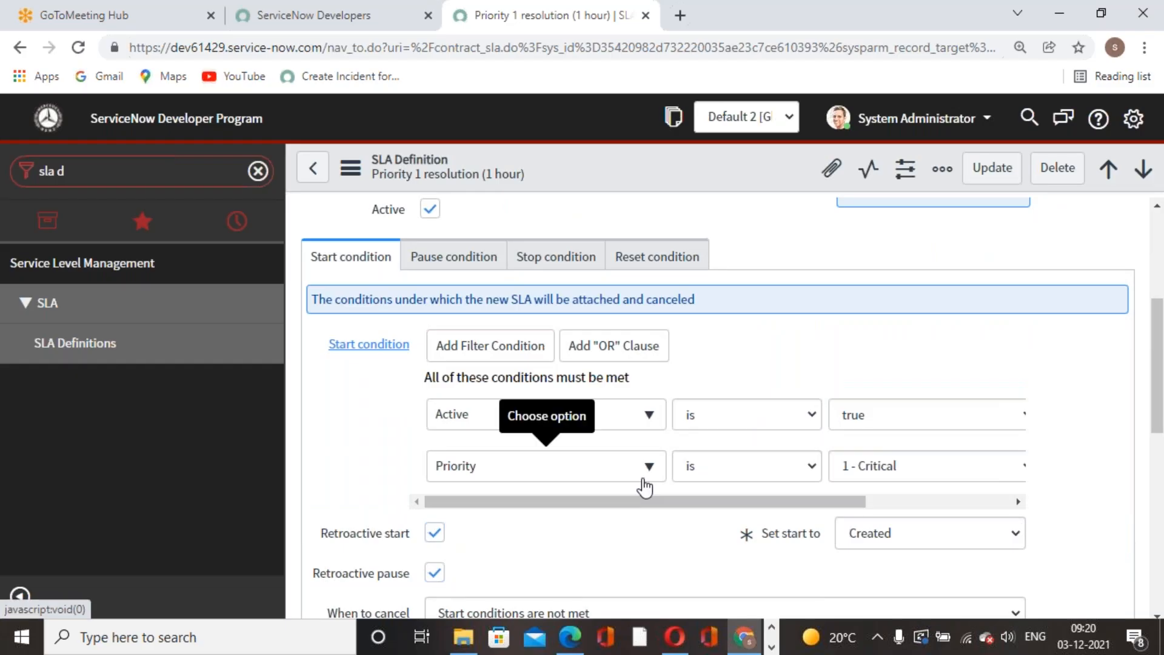
{"action": "scroll", "coordinate": [543, 491], "scroll_direction": "down", "scroll_amount": 5}
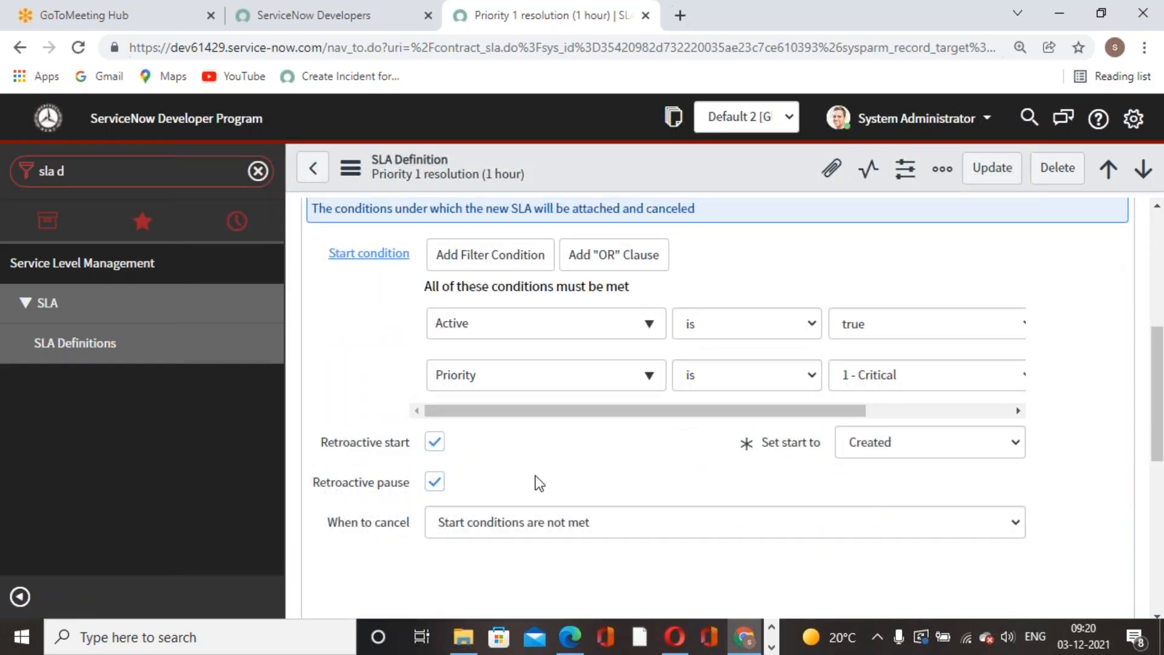
{"action": "scroll", "coordinate": [536, 475], "scroll_direction": "up", "scroll_amount": 10}
{"action": "scroll", "coordinate": [603, 467], "scroll_direction": "down", "scroll_amount": 3}
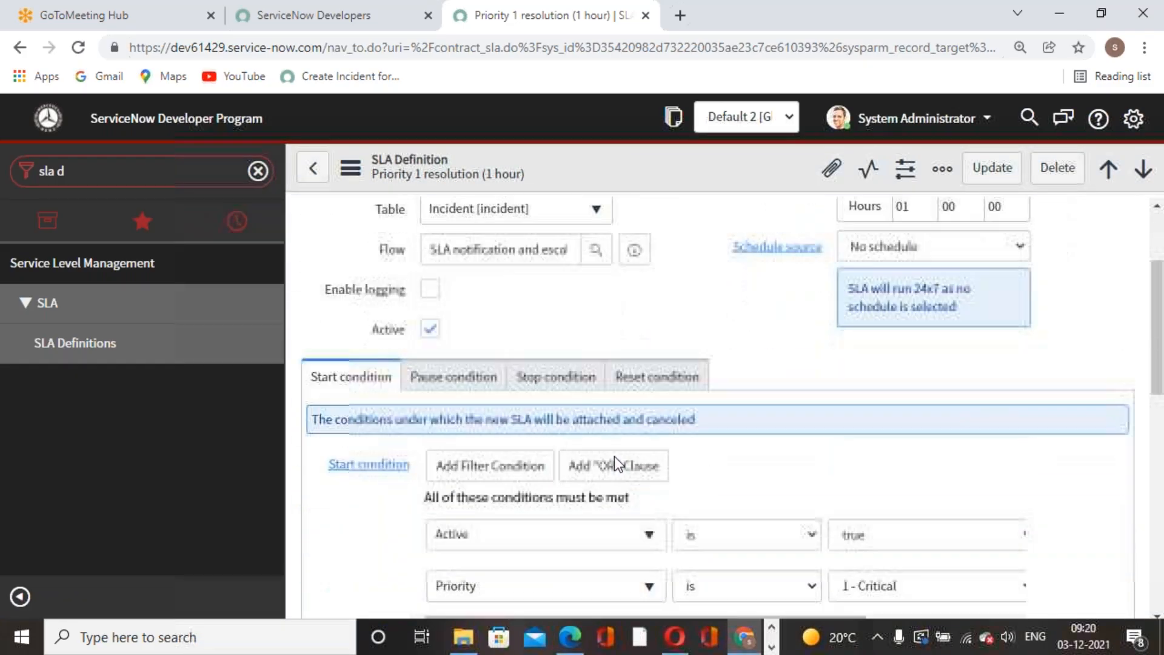
{"action": "scroll", "coordinate": [700, 463], "scroll_direction": "down", "scroll_amount": 2}
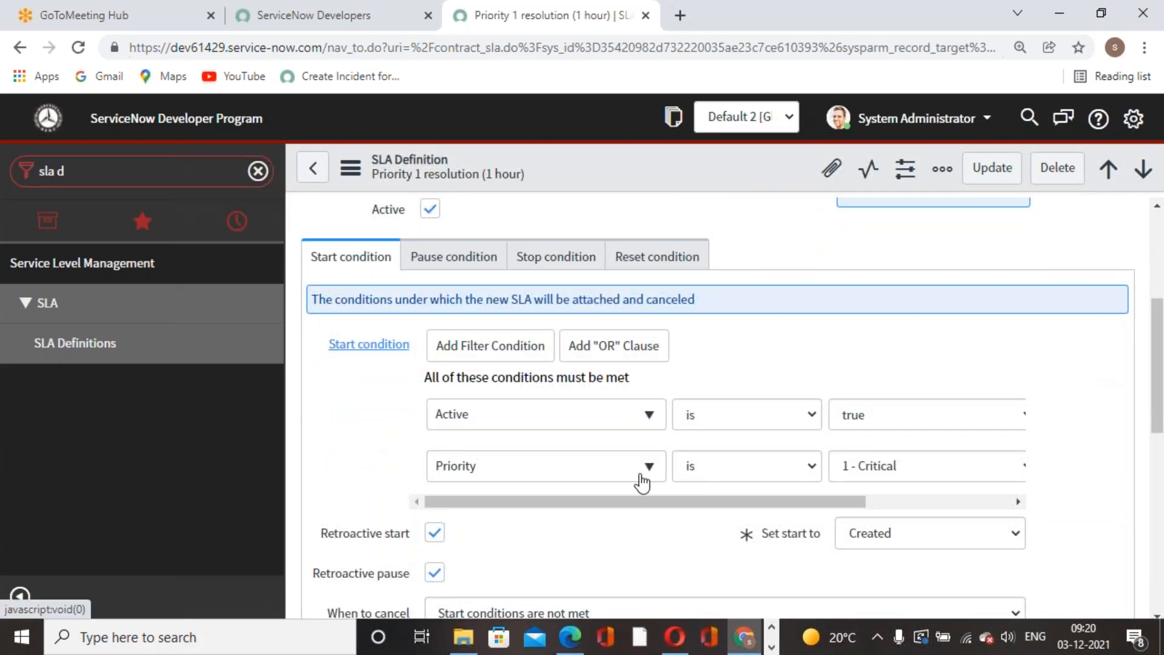
{"action": "scroll", "coordinate": [642, 479], "scroll_direction": "up", "scroll_amount": 4}
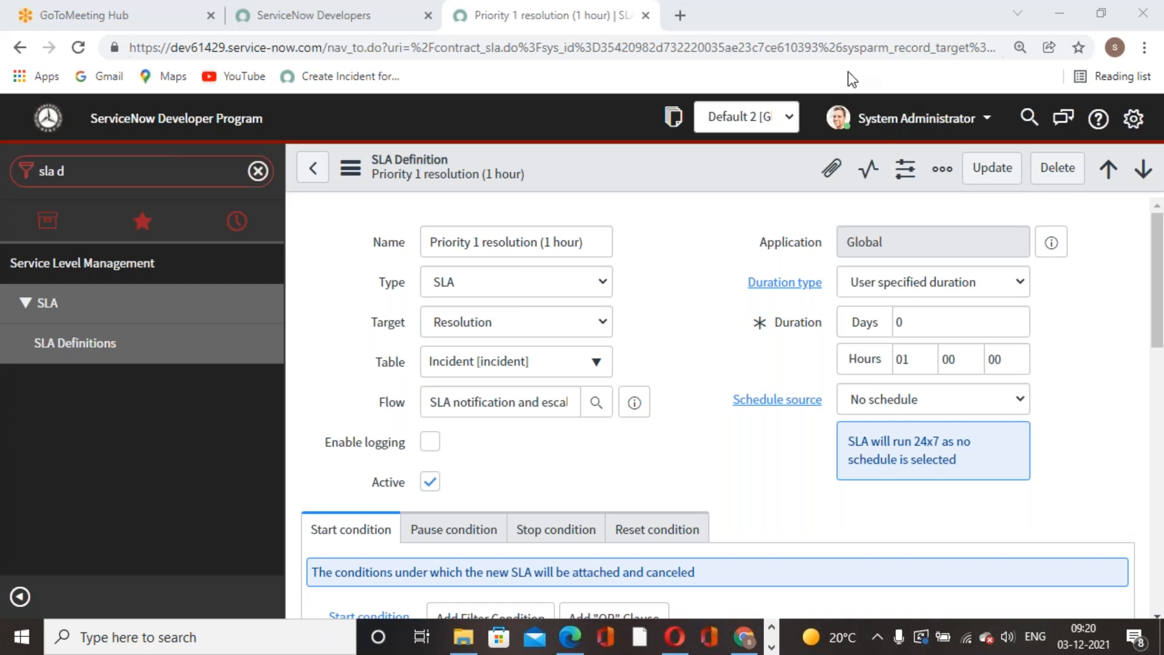
Examine the pause conditions of the Priority 1 resolution SLA, including when it resumes
{"action": "left_click", "coordinate": [453, 530]}
{"action": "scroll", "coordinate": [582, 521], "scroll_direction": "down", "scroll_amount": 6}
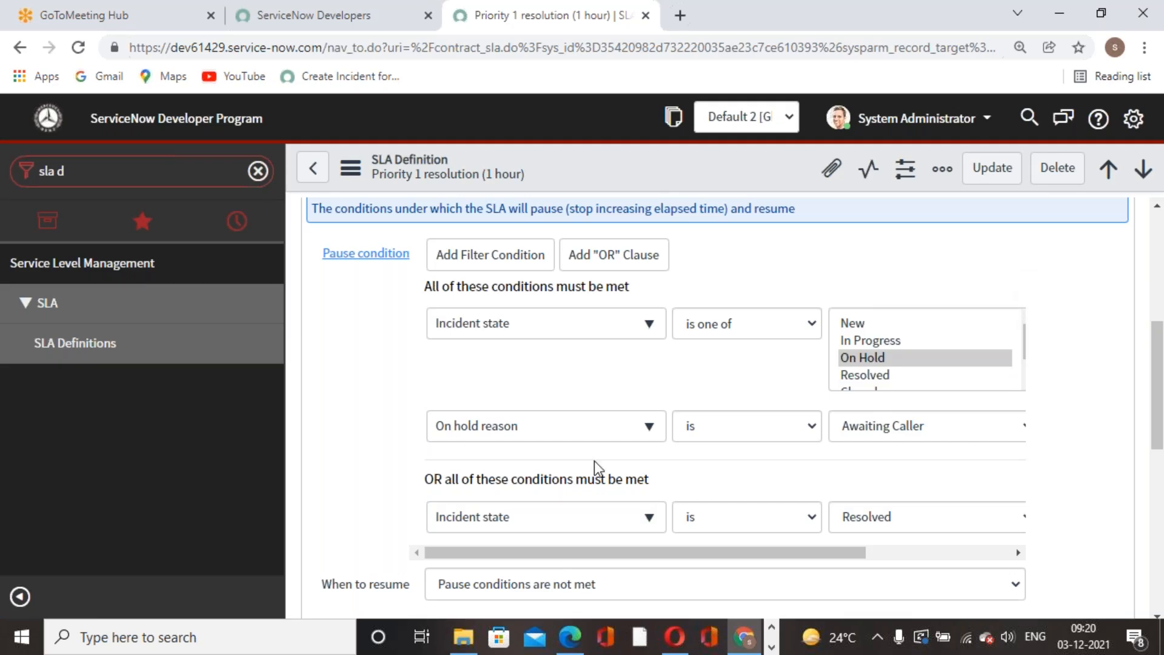
{"action": "scroll", "coordinate": [594, 461], "scroll_direction": "up", "scroll_amount": 6}
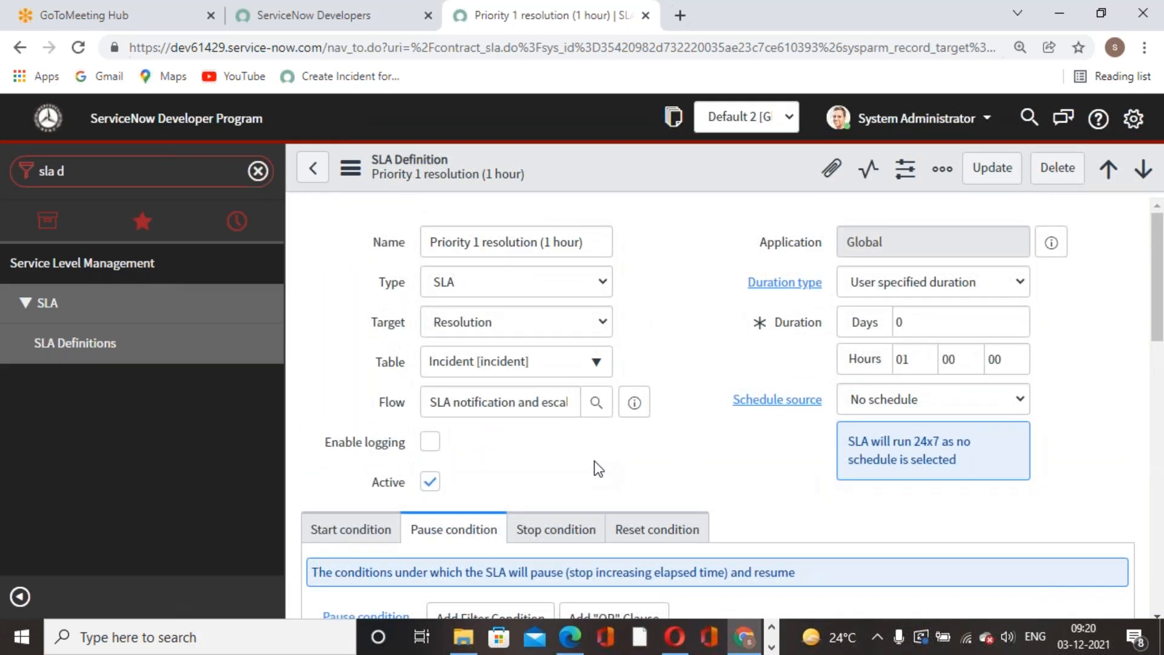
{"action": "scroll", "coordinate": [883, 446], "scroll_direction": "down", "scroll_amount": 6}
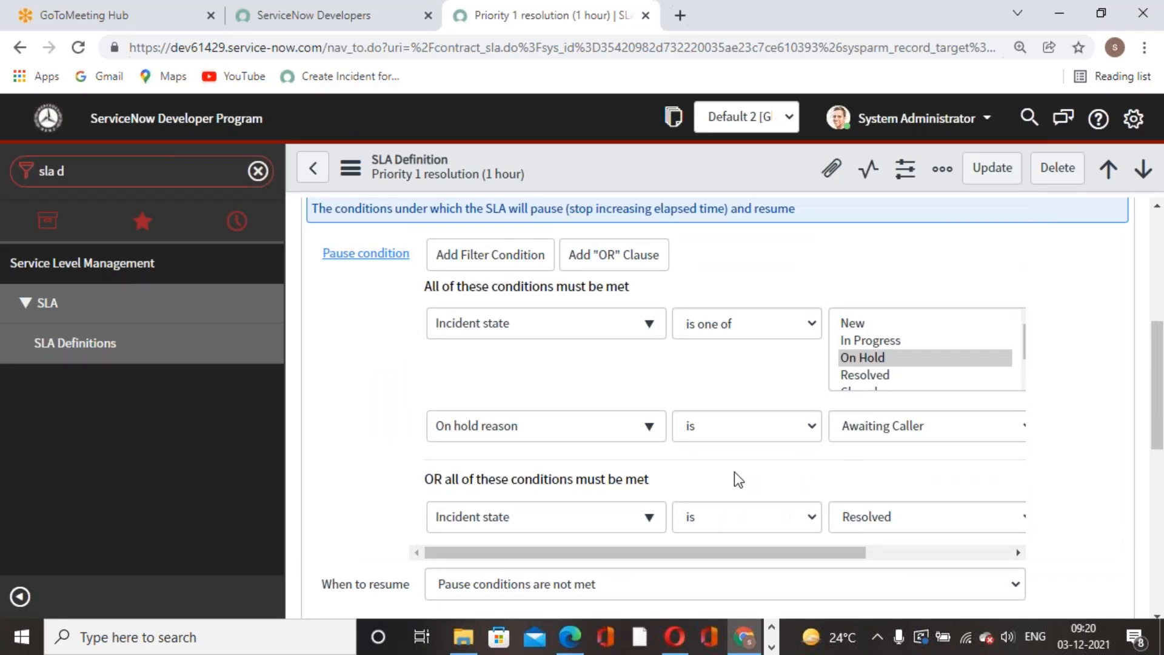
{"action": "scroll", "coordinate": [733, 472], "scroll_direction": "down", "scroll_amount": 2}
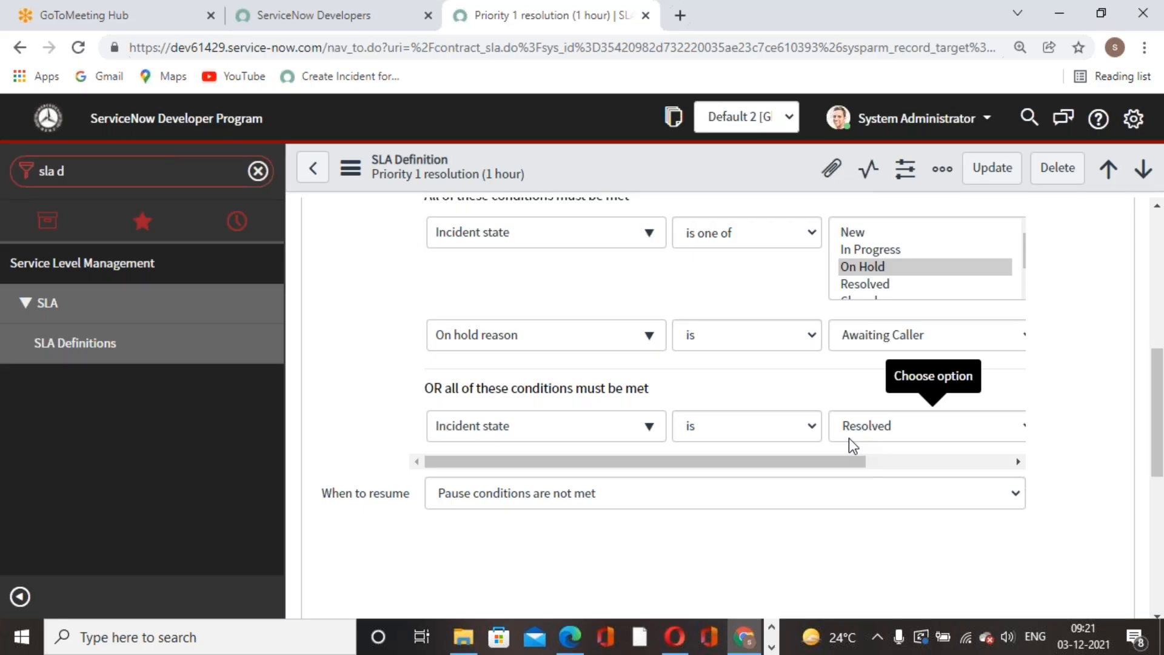
{"action": "scroll", "coordinate": [848, 438], "scroll_direction": "up", "scroll_amount": 3}
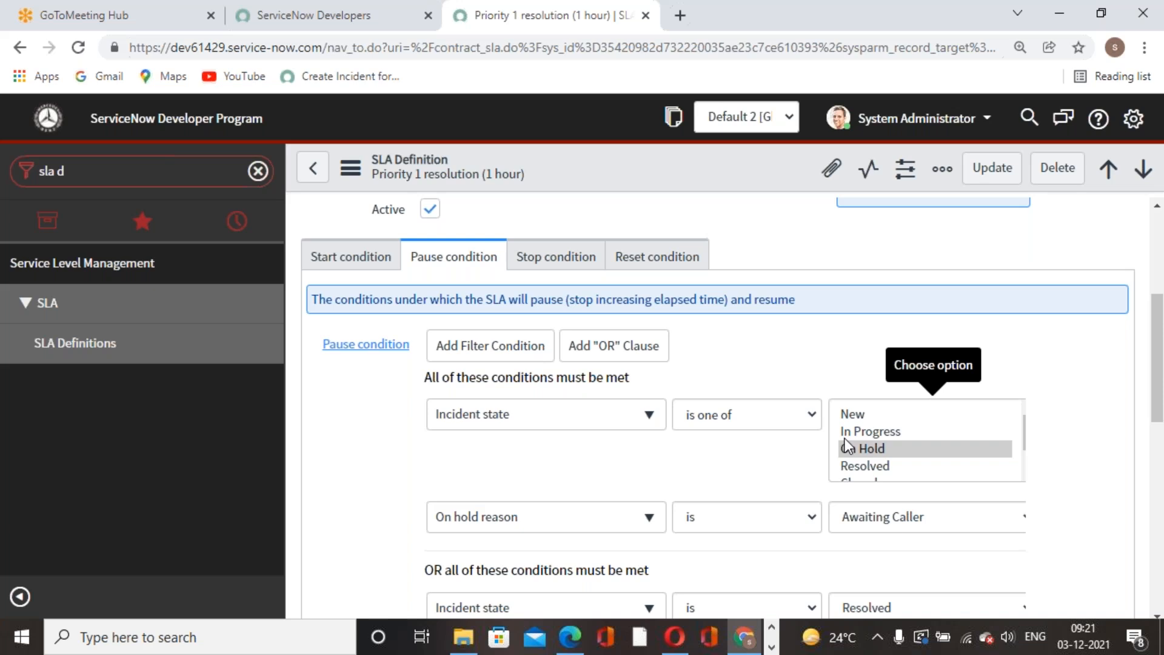
{"action": "scroll", "coordinate": [605, 511], "scroll_direction": "down", "scroll_amount": 2}
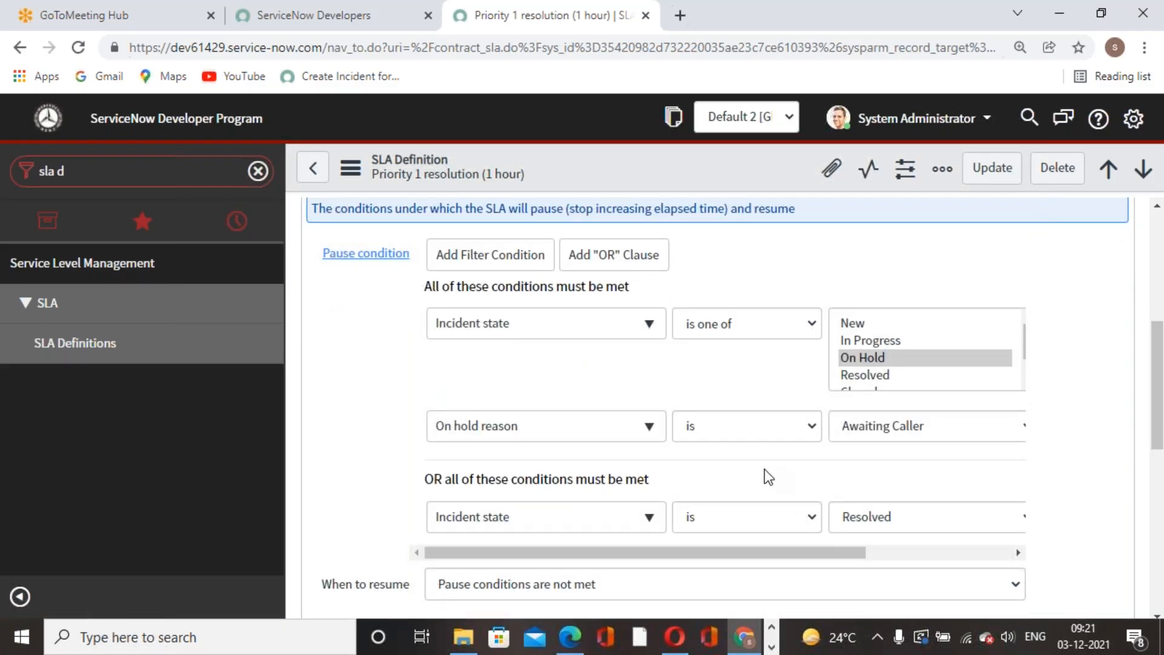
{"action": "scroll", "coordinate": [766, 475], "scroll_direction": "up", "scroll_amount": 3}
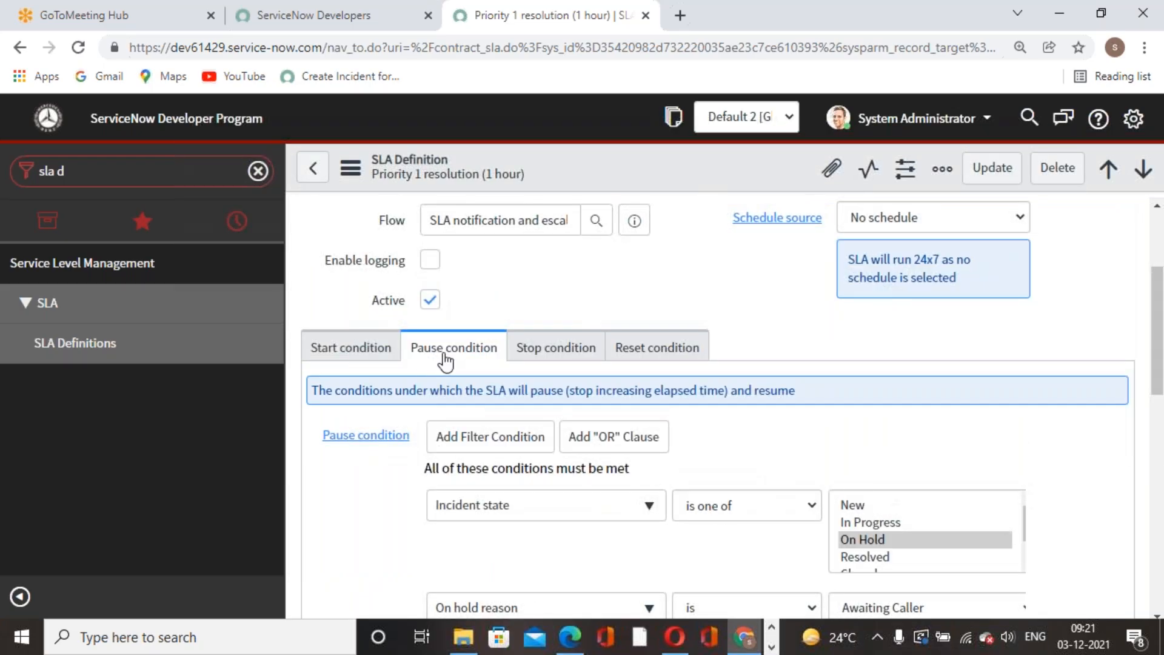
{"action": "scroll", "coordinate": [446, 362], "scroll_direction": "down", "scroll_amount": 5}
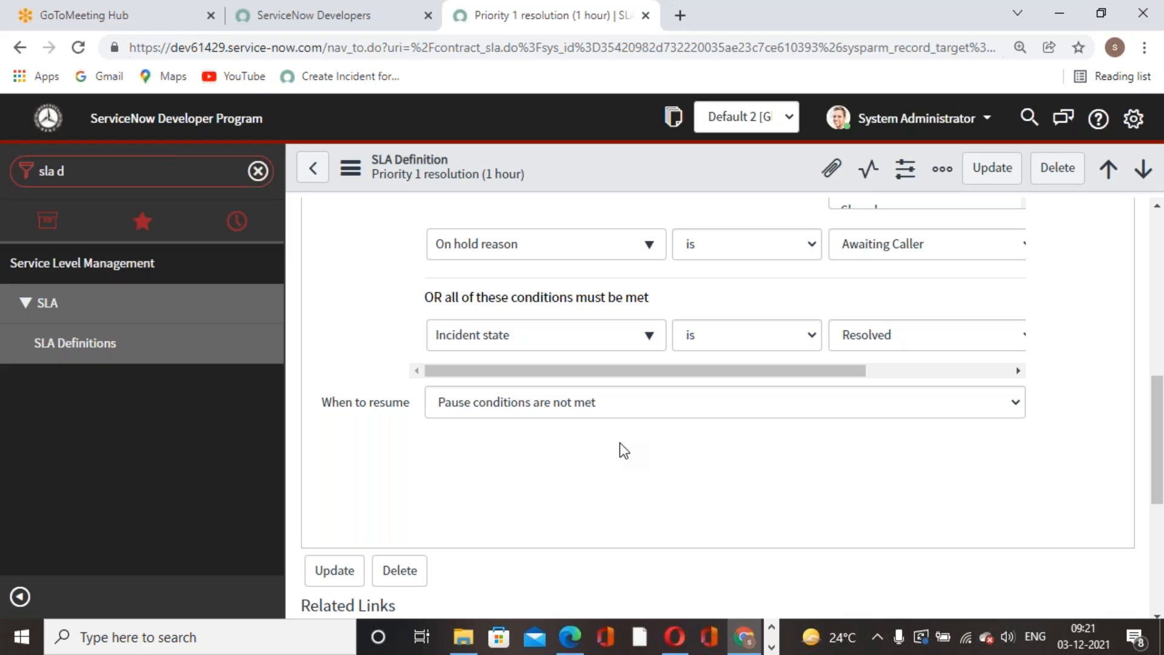
{"action": "scroll", "coordinate": [620, 443], "scroll_direction": "up", "scroll_amount": 5}
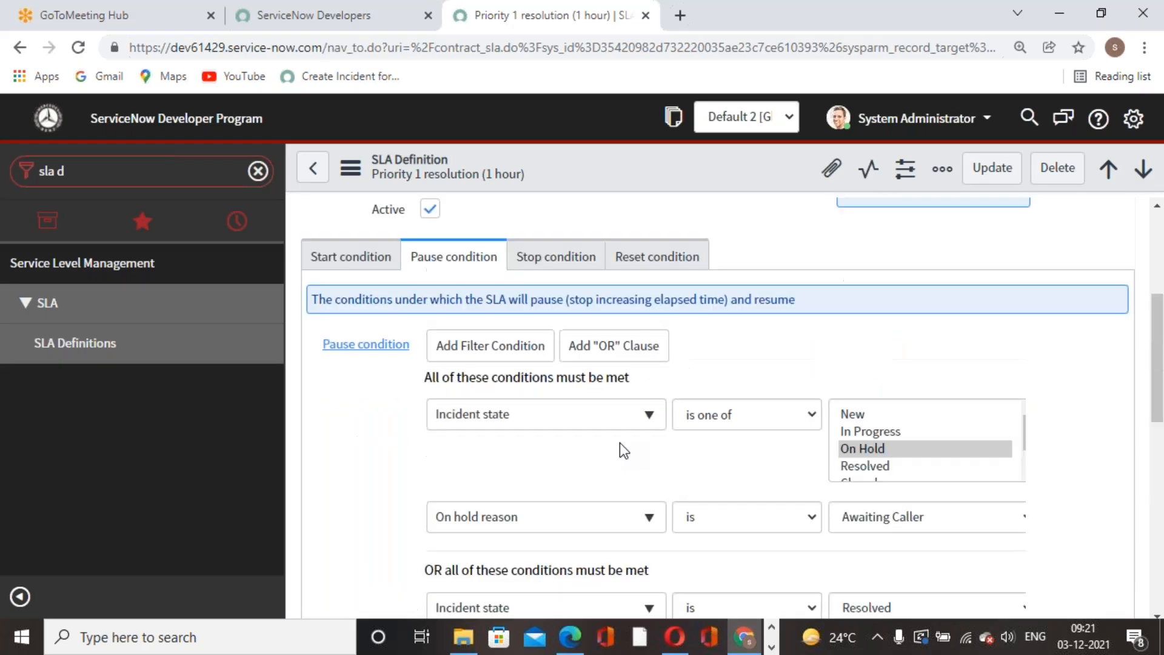
Review the stop condition and the reset condition of the Priority 1 resolution SLA
{"action": "left_click", "coordinate": [566, 255]}
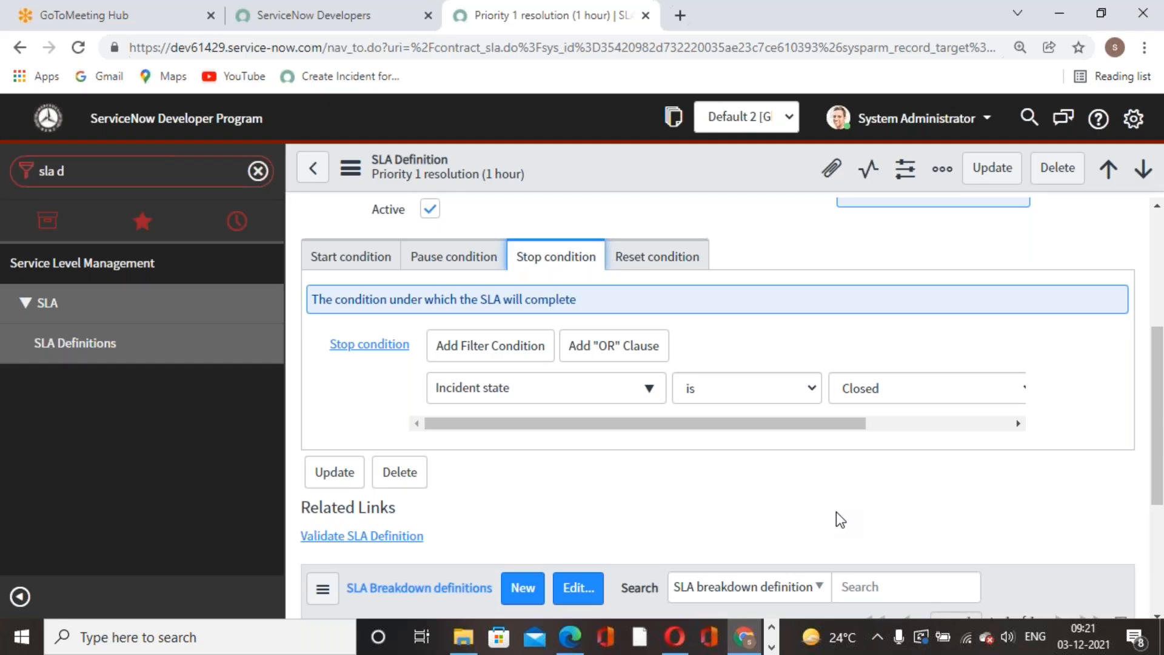
{"action": "scroll", "coordinate": [766, 486], "scroll_direction": "up", "scroll_amount": 5}
{"action": "left_click", "coordinate": [689, 521]}
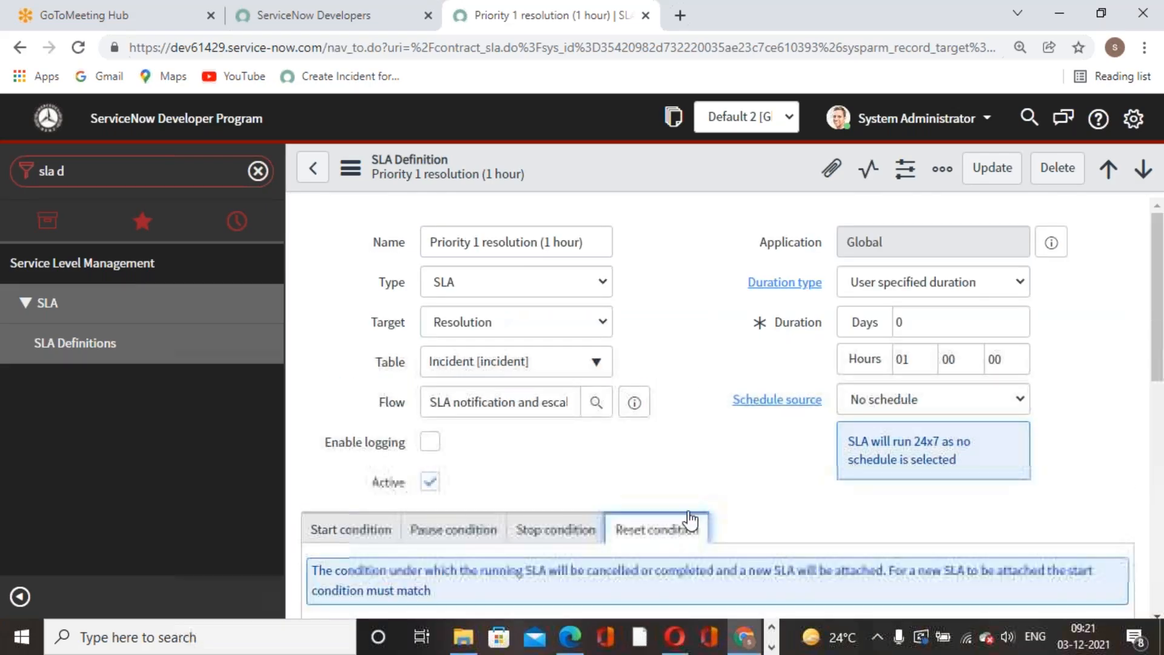
{"action": "scroll", "coordinate": [745, 473], "scroll_direction": "down", "scroll_amount": 5}
{"action": "scroll", "coordinate": [745, 473], "scroll_direction": "up", "scroll_amount": 5}
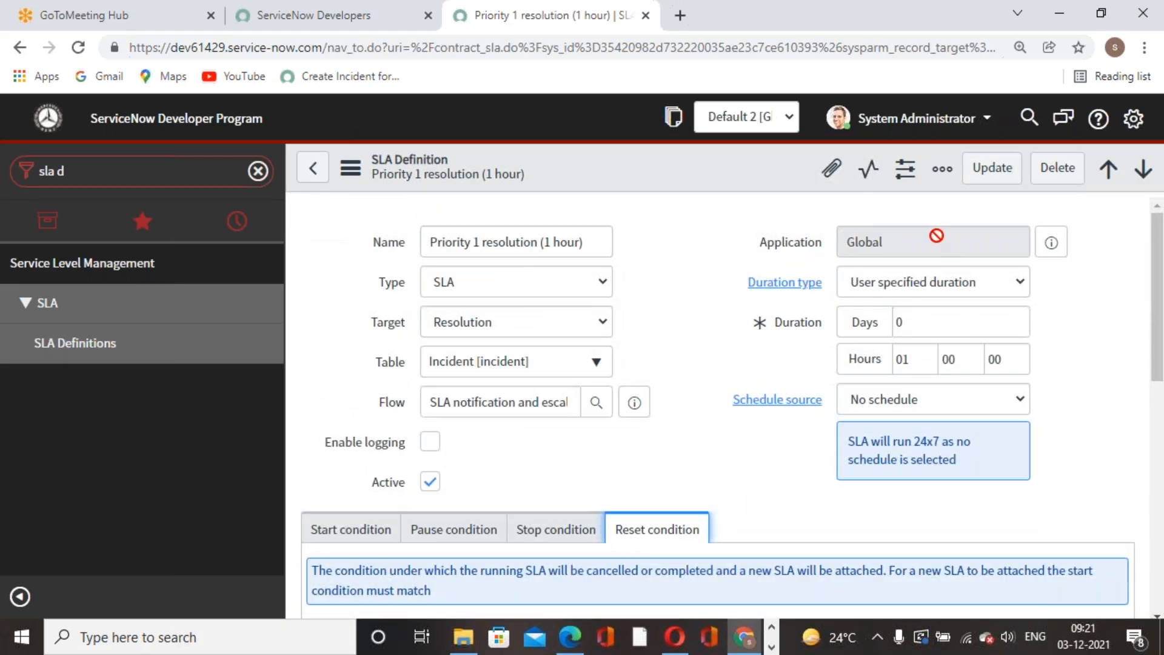
Update the SLA definition and reopen "Priority 1 resolution (1 hour)" from the SLA Definitions list
{"action": "left_click", "coordinate": [985, 171]}
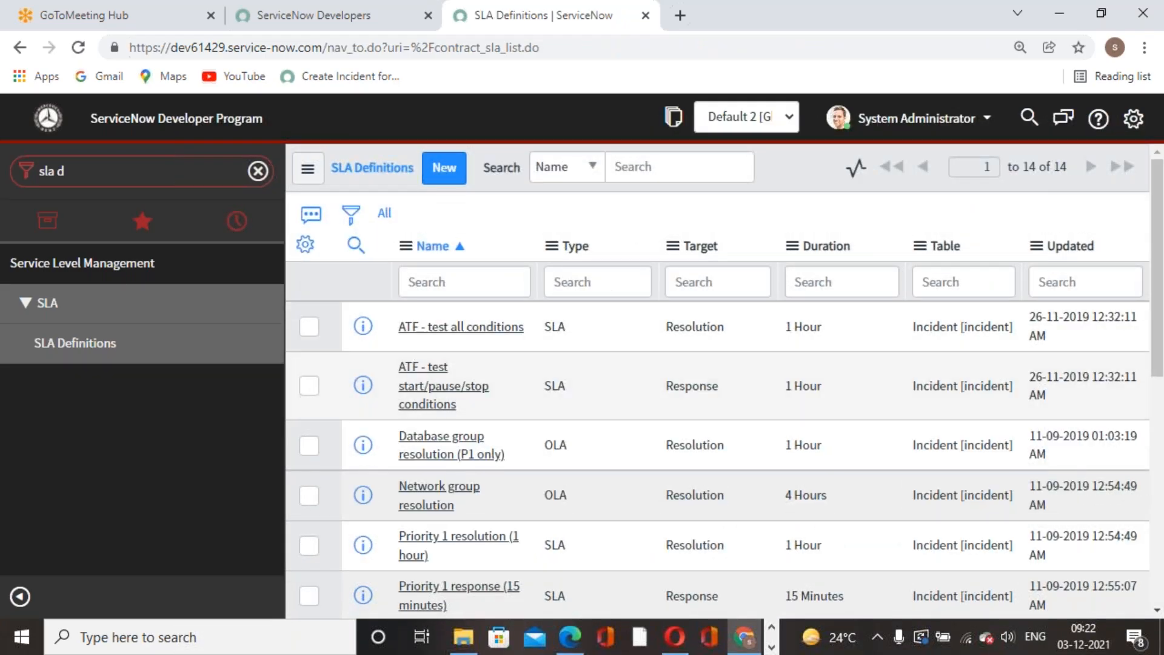
{"action": "scroll", "coordinate": [463, 452], "scroll_direction": "down", "scroll_amount": 1}
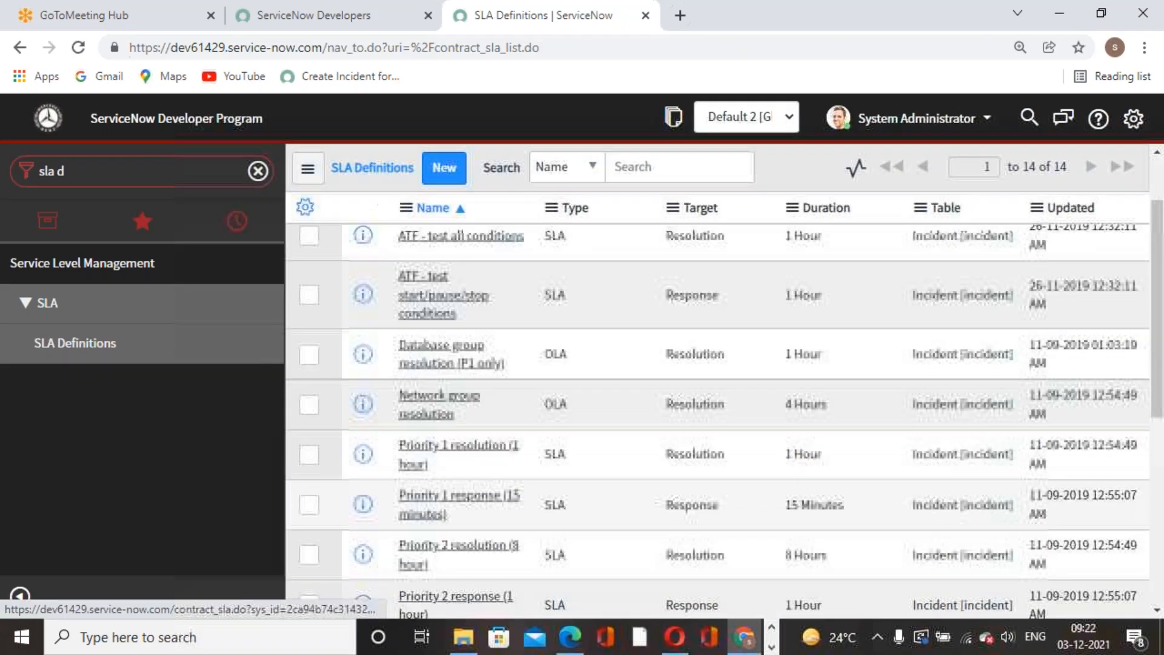
{"action": "left_click", "coordinate": [463, 451]}
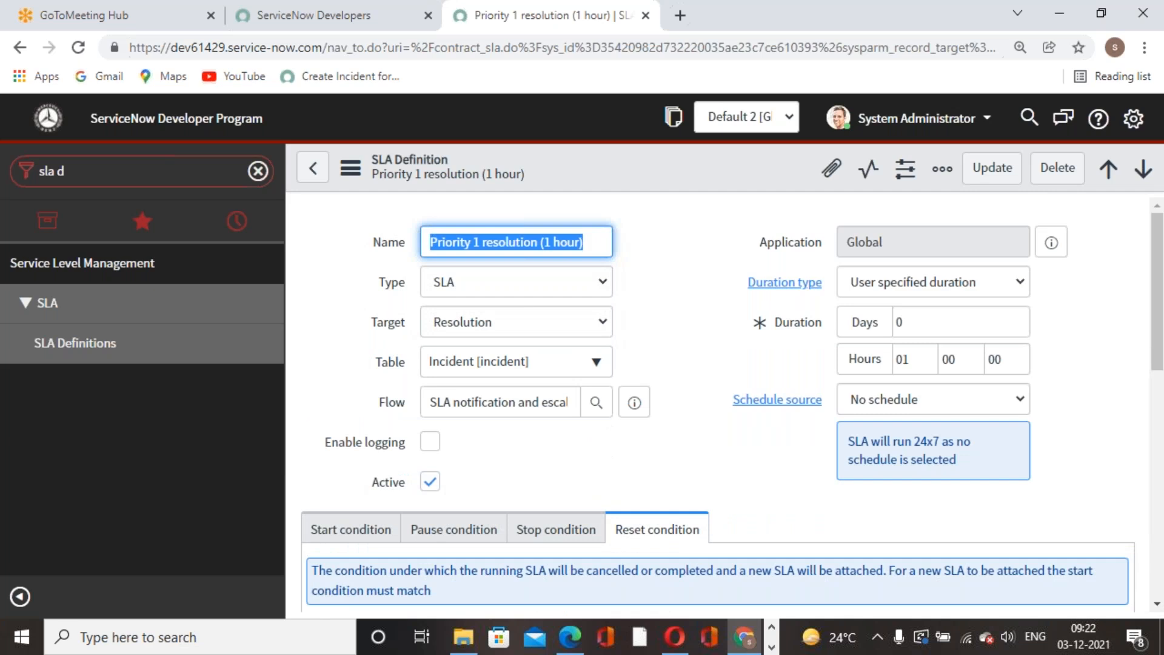
Return to the start condition and review its filter conditions, retroactive options and cancel setting again
{"action": "scroll", "coordinate": [718, 400], "scroll_direction": "down", "scroll_amount": 3}
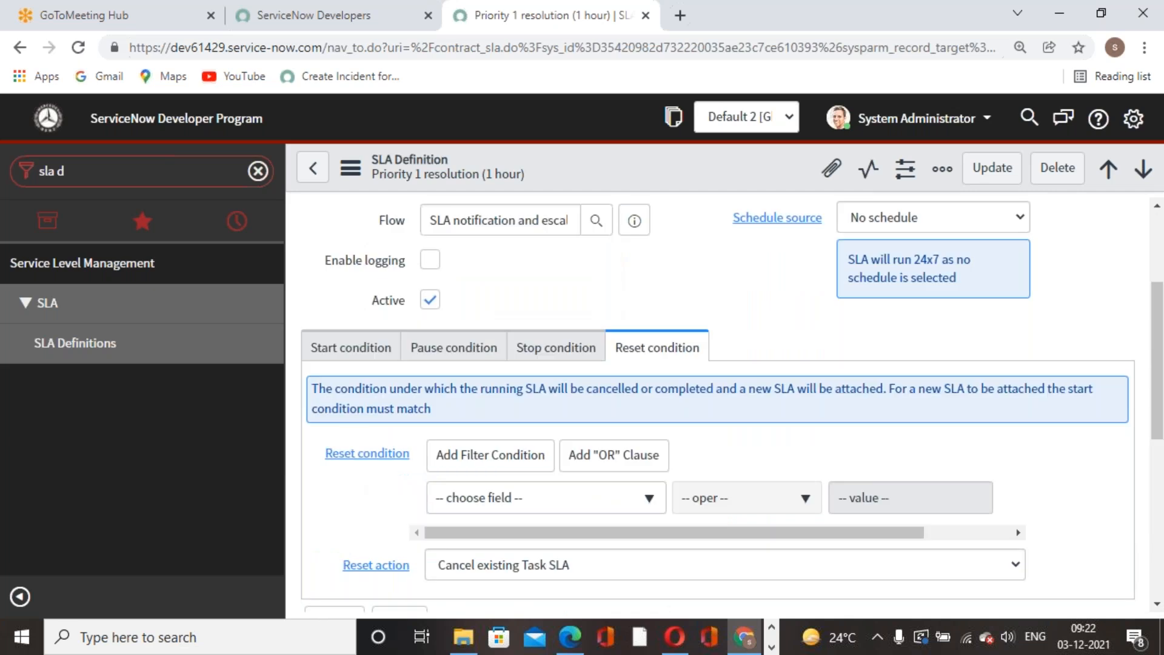
{"action": "left_click", "coordinate": [372, 348]}
{"action": "scroll", "coordinate": [372, 348], "scroll_direction": "up", "scroll_amount": 4}
{"action": "scroll", "coordinate": [660, 416], "scroll_direction": "down", "scroll_amount": 3}
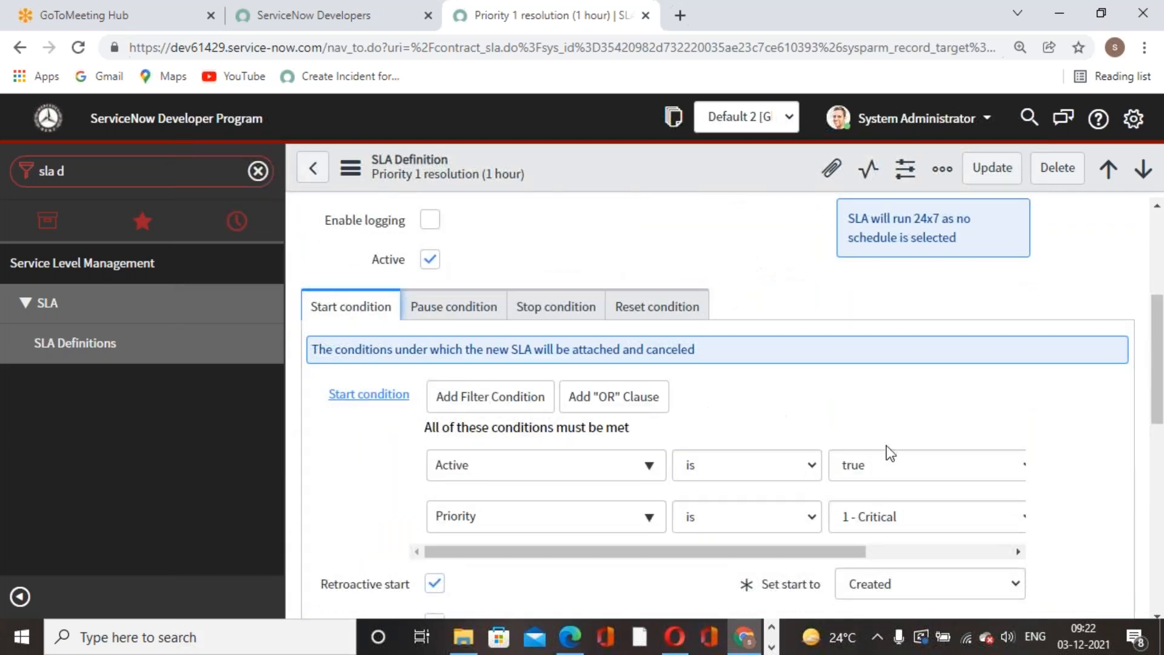
{"action": "scroll", "coordinate": [515, 413], "scroll_direction": "down", "scroll_amount": 3}
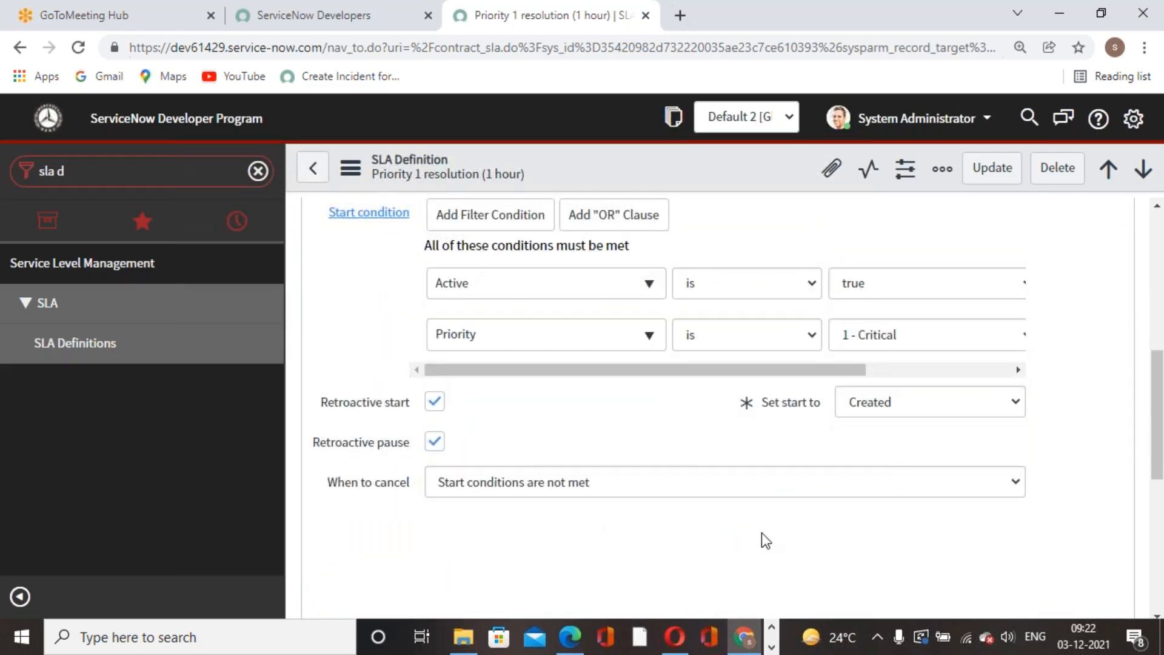
{"action": "scroll", "coordinate": [665, 516], "scroll_direction": "up", "scroll_amount": 5}
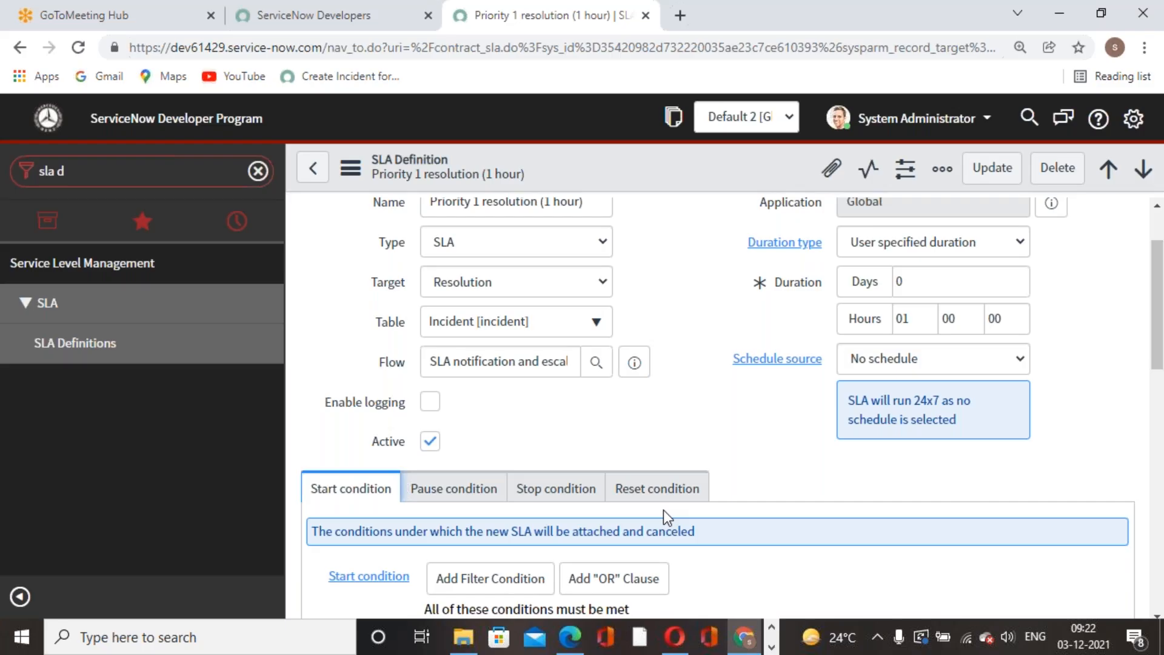
{"action": "scroll", "coordinate": [632, 383], "scroll_direction": "down", "scroll_amount": 4}
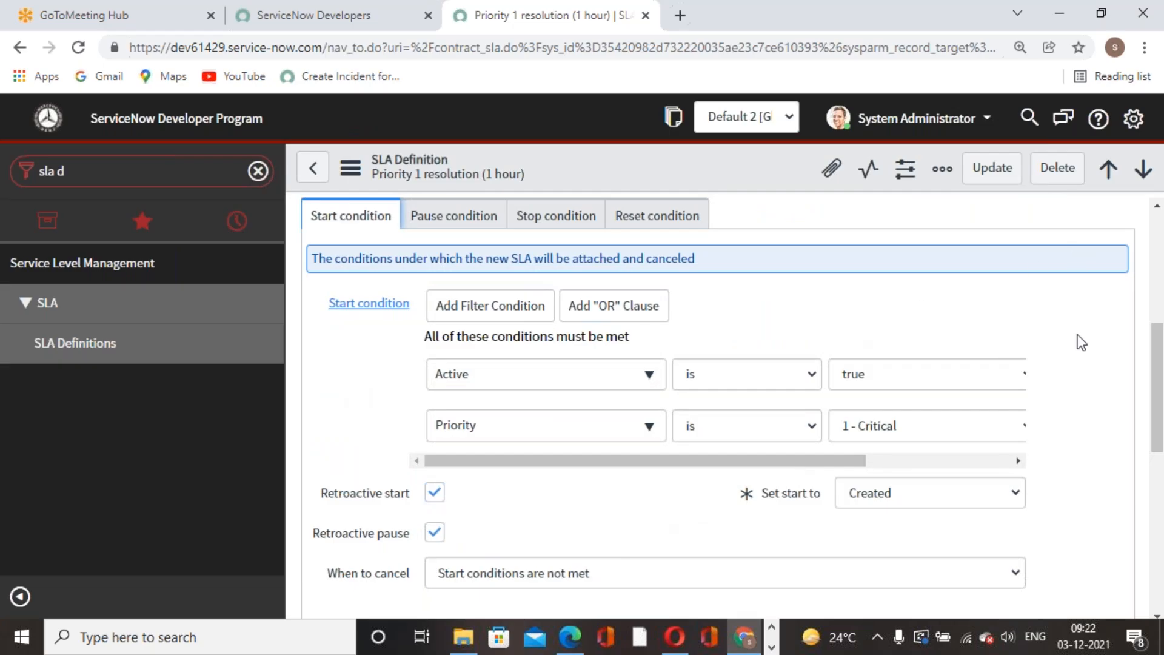
Review the pause condition, its resume setting and the stop condition of the Priority 1 resolution SLA
{"action": "left_click", "coordinate": [453, 215]}
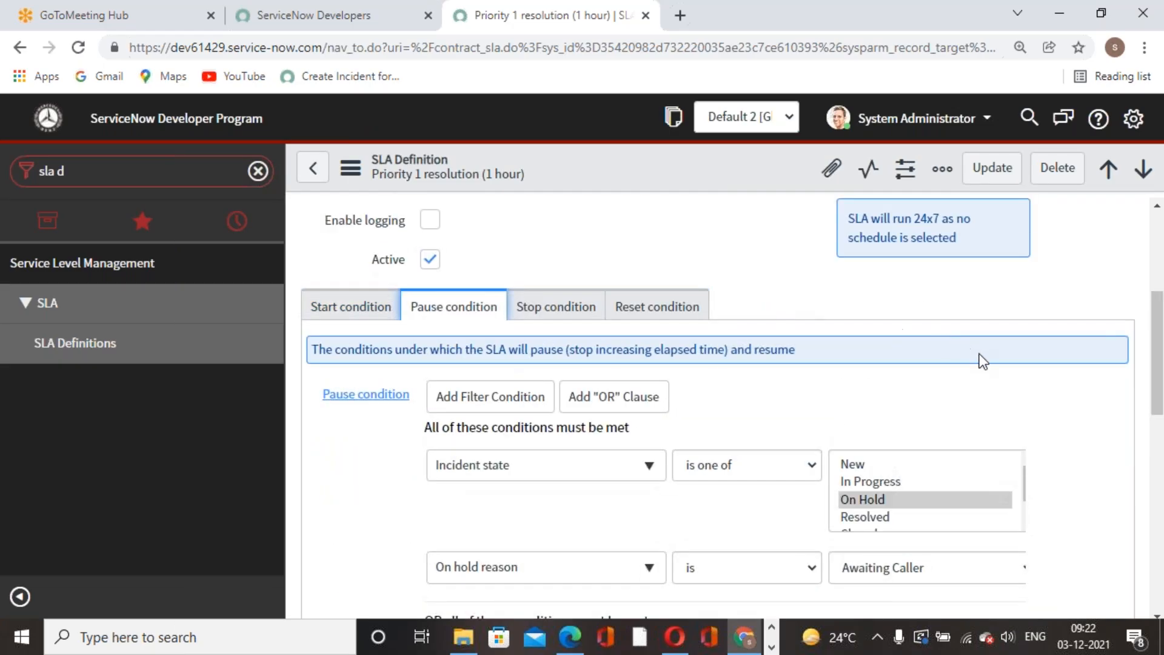
{"action": "scroll", "coordinate": [995, 371], "scroll_direction": "down", "scroll_amount": 5}
{"action": "scroll", "coordinate": [969, 364], "scroll_direction": "up", "scroll_amount": 4}
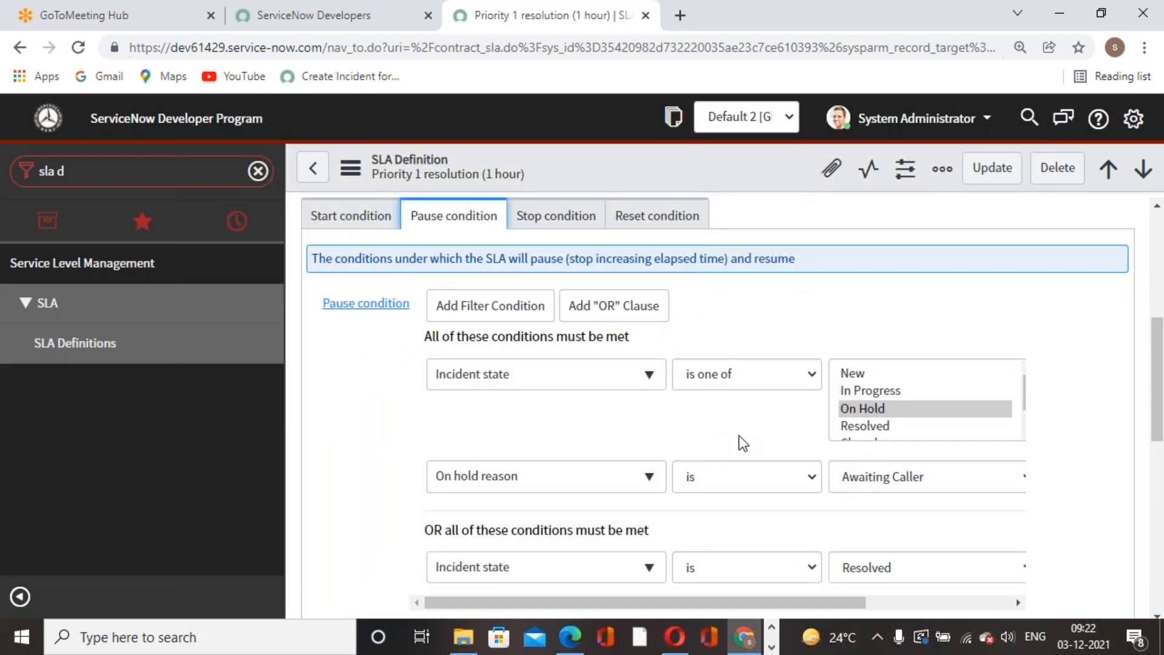
{"action": "scroll", "coordinate": [740, 441], "scroll_direction": "down", "scroll_amount": 3}
{"action": "scroll", "coordinate": [520, 280], "scroll_direction": "up", "scroll_amount": 3}
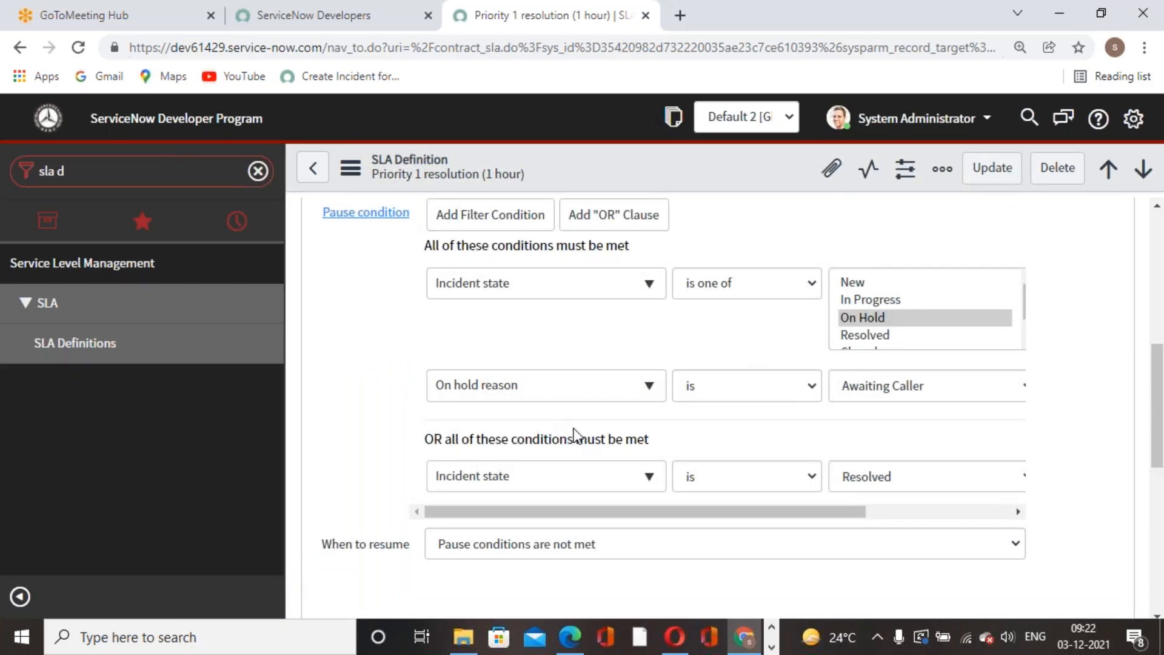
{"action": "scroll", "coordinate": [574, 433], "scroll_direction": "up", "scroll_amount": 3}
{"action": "left_click", "coordinate": [556, 306]}
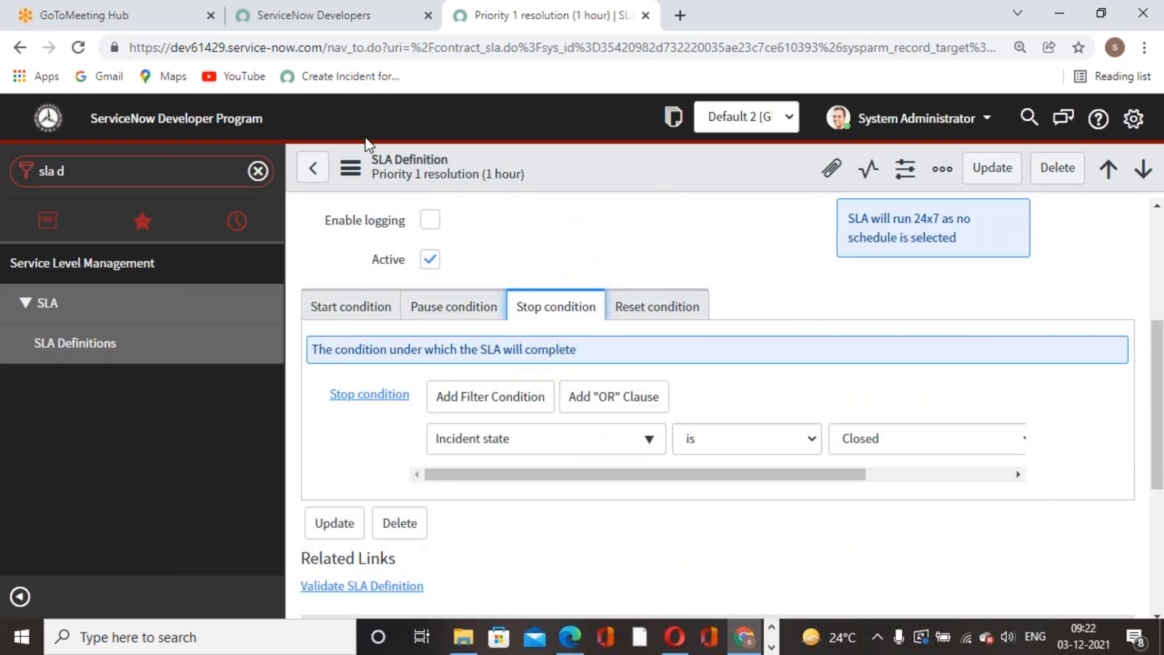
Leave the SLA definition, find the incident modules and open the "Issue with email" incident from the full incident list
{"action": "left_click", "coordinate": [312, 168]}
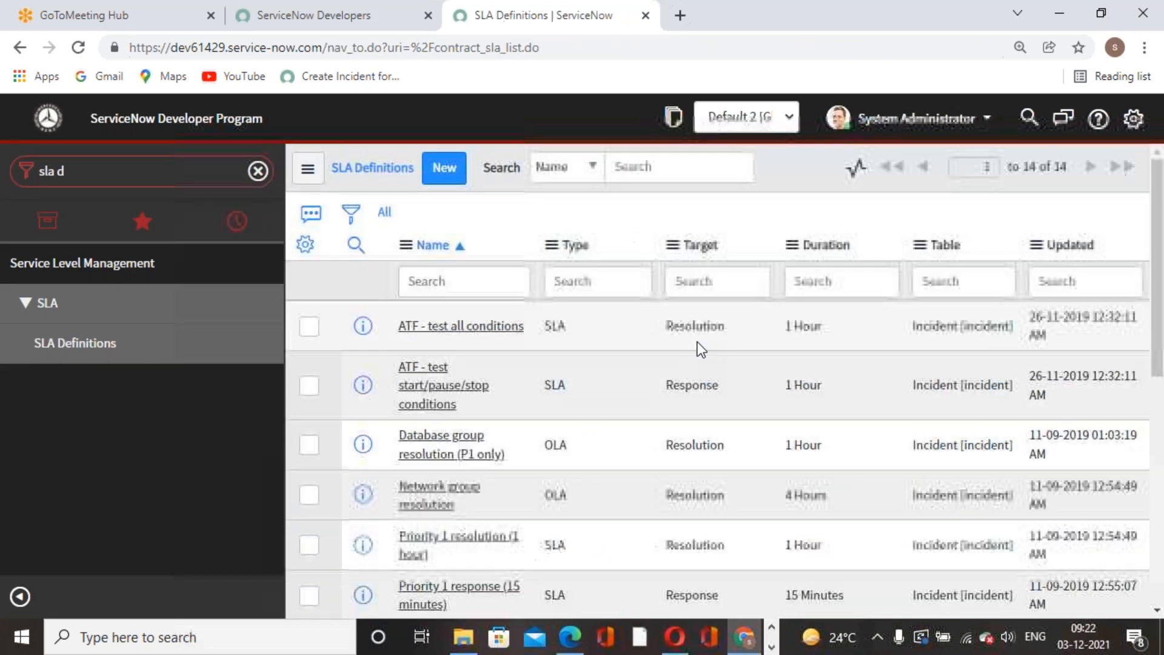
{"action": "left_click", "coordinate": [219, 170]}
{"action": "type", "text": "incident"}
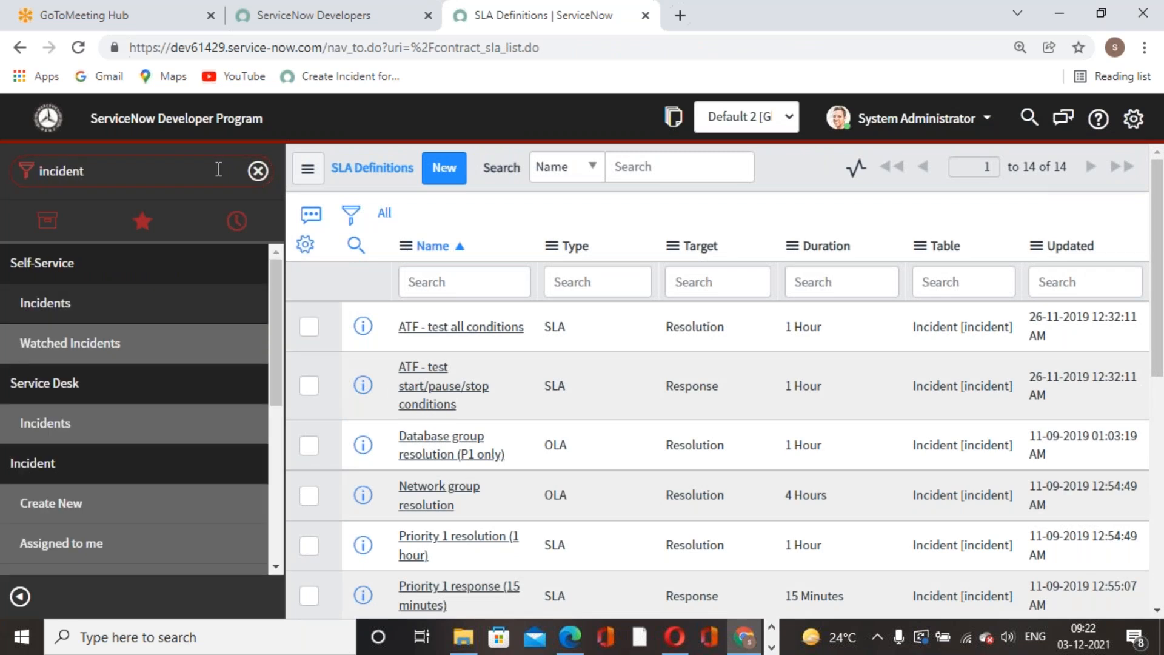
{"action": "scroll", "coordinate": [107, 470], "scroll_direction": "down", "scroll_amount": 3}
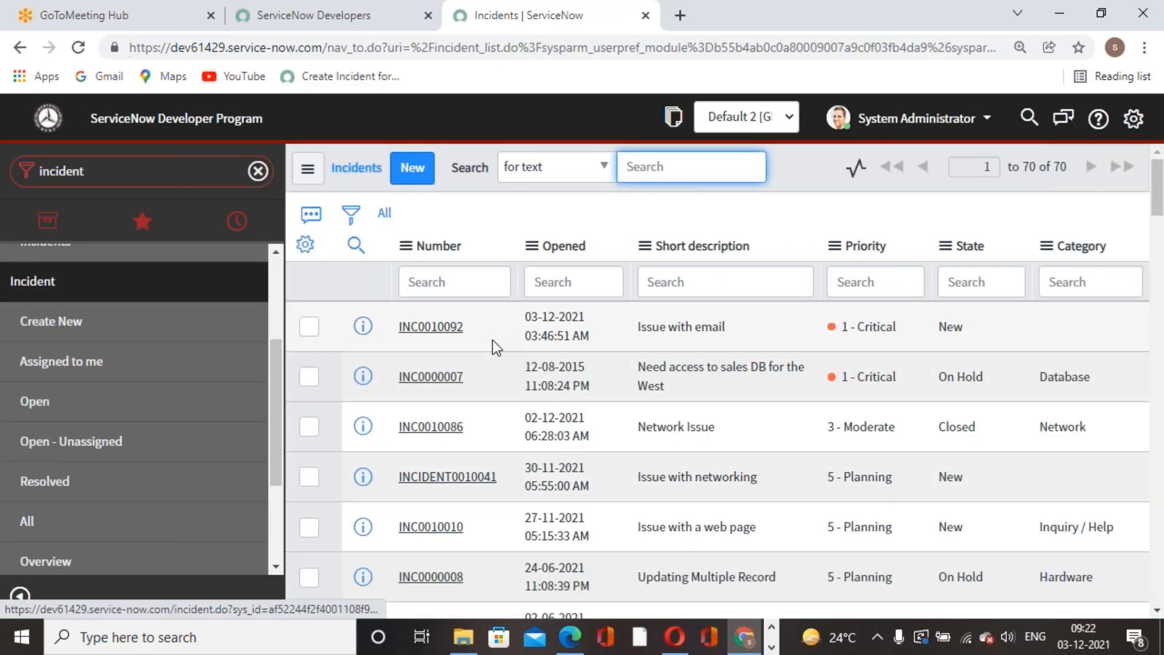
{"action": "left_click", "coordinate": [427, 327]}
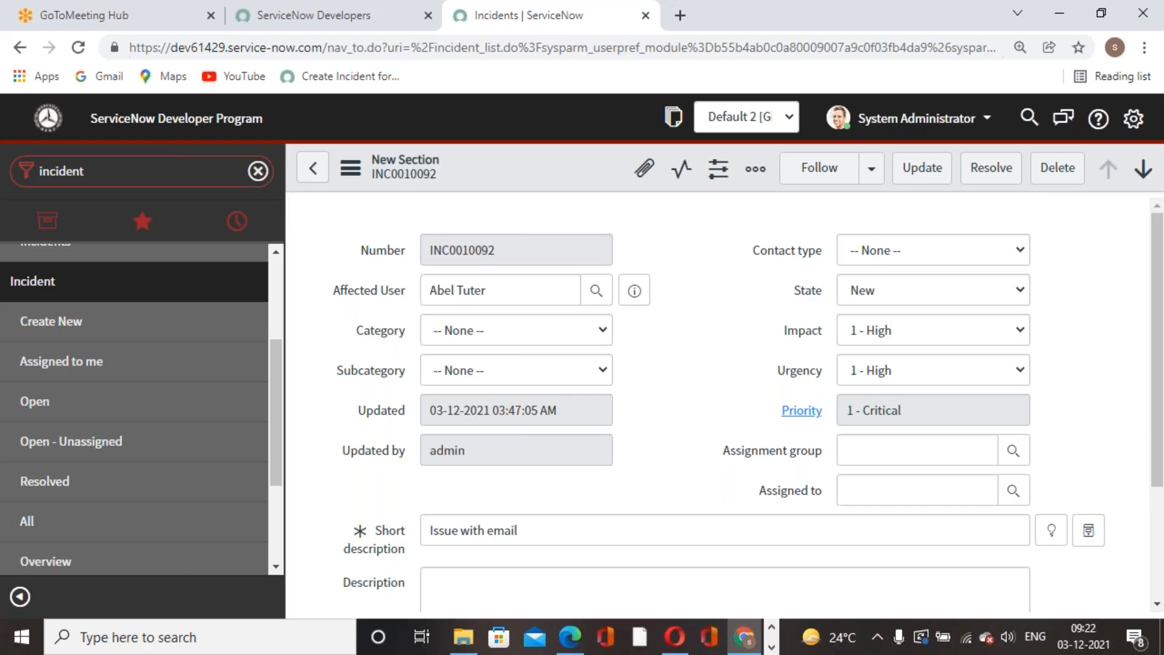
Examine the stage and remaining time of the SLA attached to the "Issue with email" incident
{"action": "scroll", "coordinate": [727, 400], "scroll_direction": "down", "scroll_amount": 4}
{"action": "scroll", "coordinate": [727, 400], "scroll_direction": "down", "scroll_amount": 4}
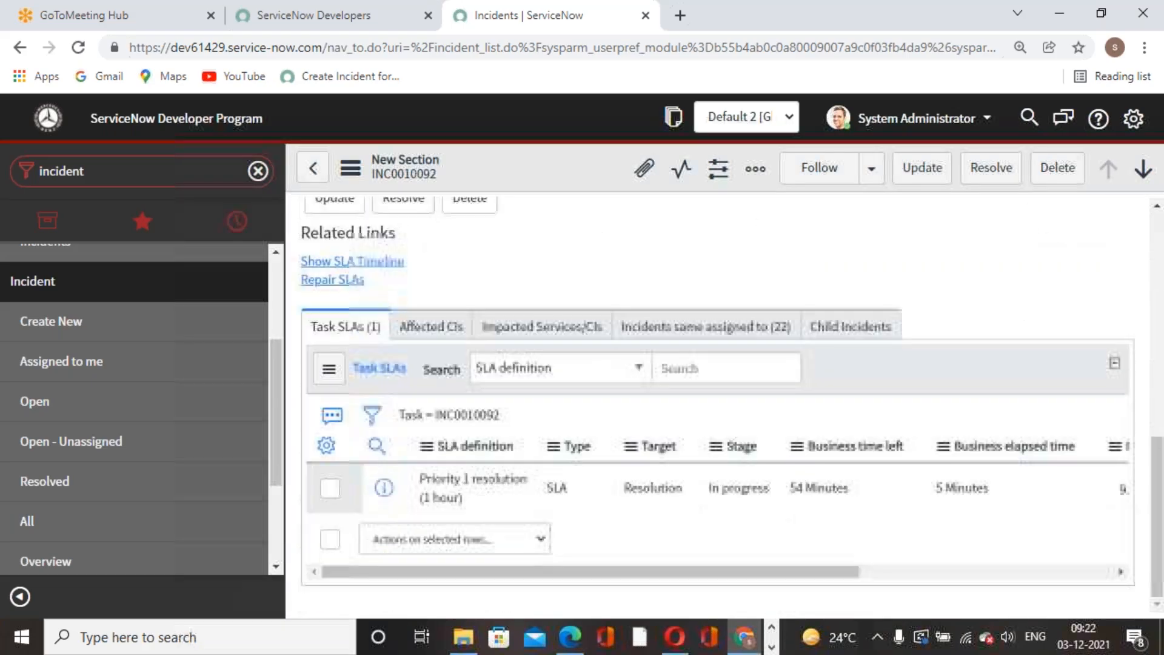
{"action": "scroll", "coordinate": [727, 400], "scroll_direction": "down", "scroll_amount": 6}
{"action": "scroll", "coordinate": [715, 400], "scroll_direction": "down", "scroll_amount": 8}
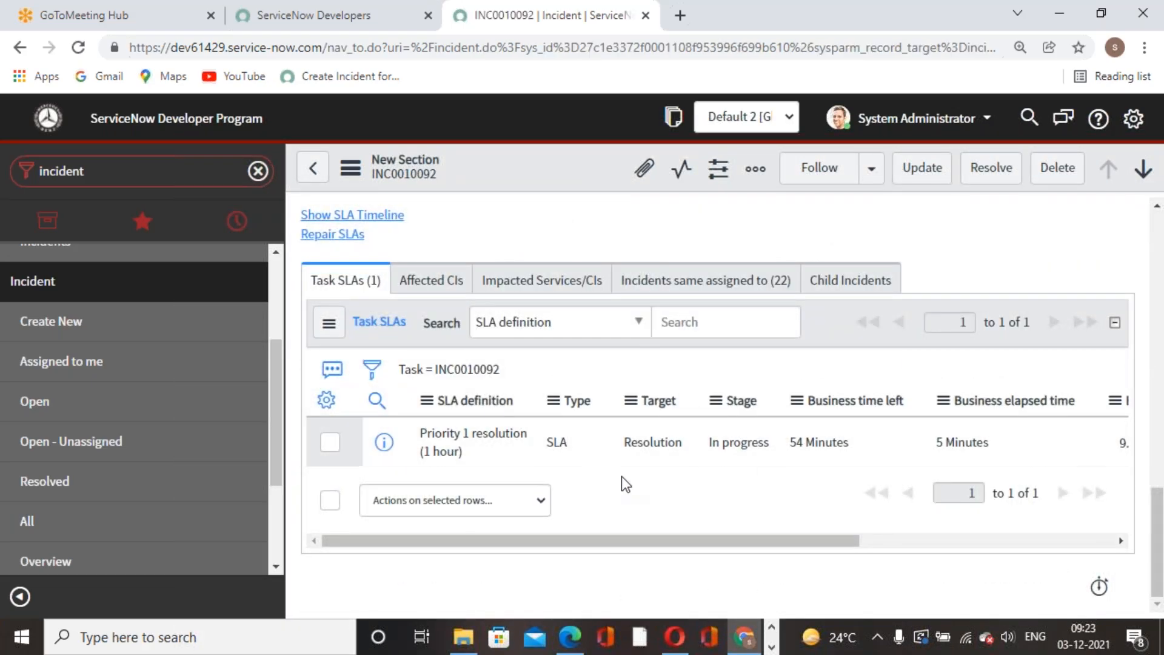
{"action": "scroll", "coordinate": [637, 496], "scroll_direction": "up", "scroll_amount": 10}
{"action": "scroll", "coordinate": [658, 490], "scroll_direction": "down", "scroll_amount": 10}
{"action": "scroll", "coordinate": [656, 485], "scroll_direction": "down", "scroll_amount": 1}
{"action": "scroll", "coordinate": [733, 499], "scroll_direction": "up", "scroll_amount": 8}
{"action": "scroll", "coordinate": [732, 502], "scroll_direction": "up", "scroll_amount": 3}
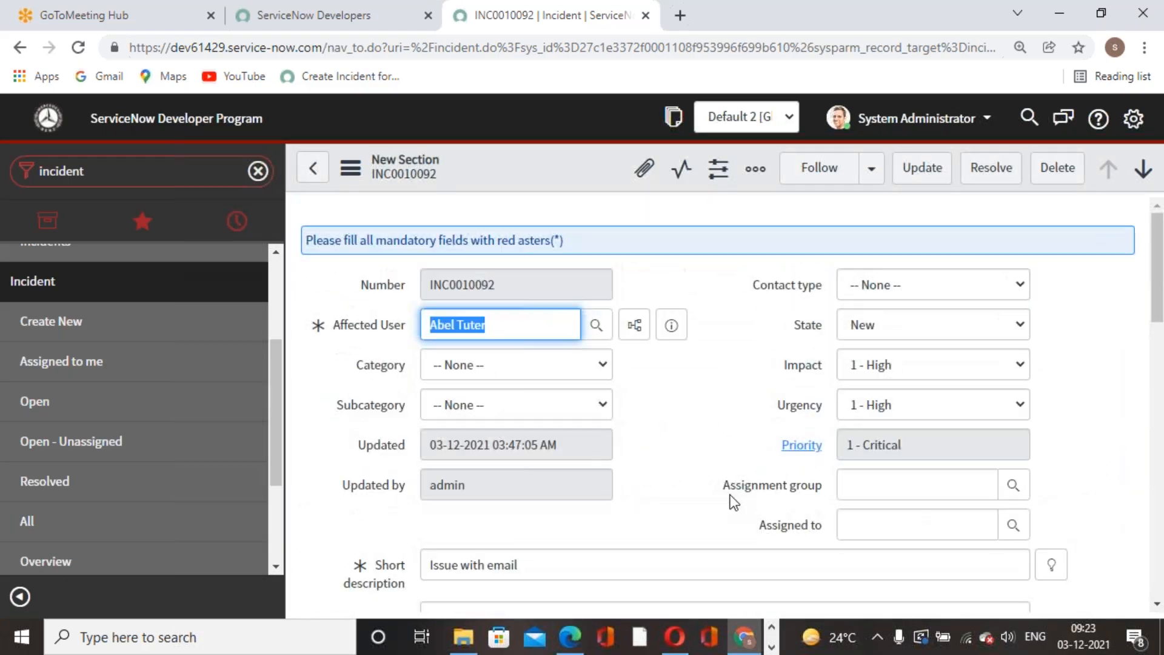
Set the incident's Impact to 2 - Medium, enter the work note "Updating" and update the record
{"action": "left_click", "coordinate": [985, 366]}
{"action": "left_click", "coordinate": [941, 405]}
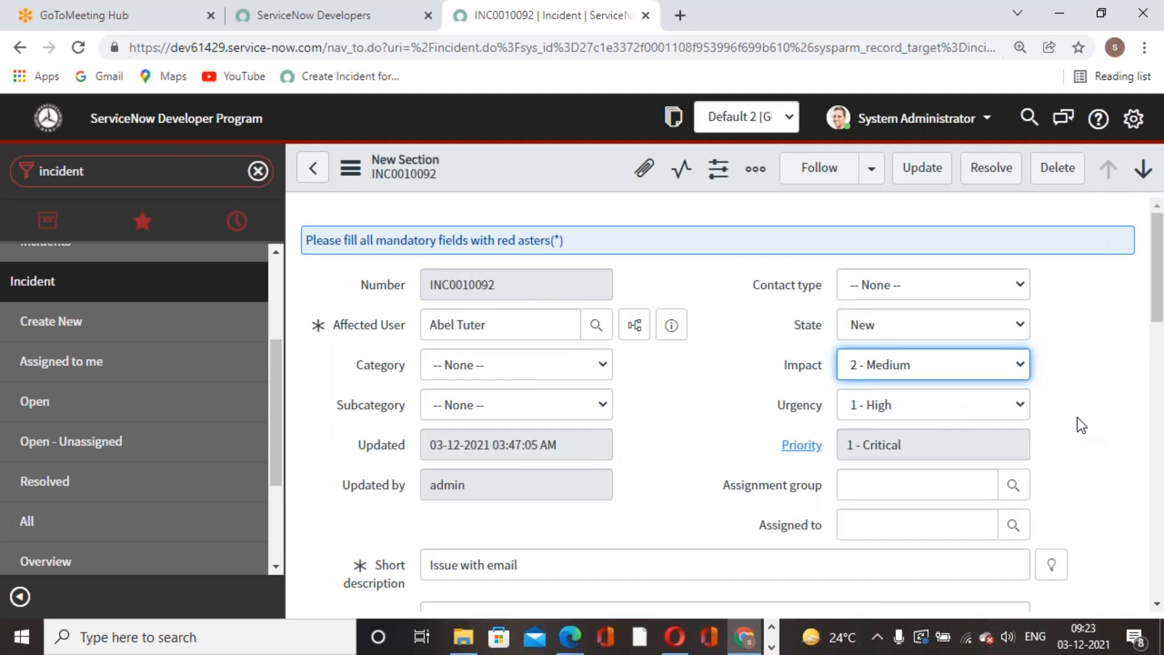
{"action": "right_click", "coordinate": [552, 173]}
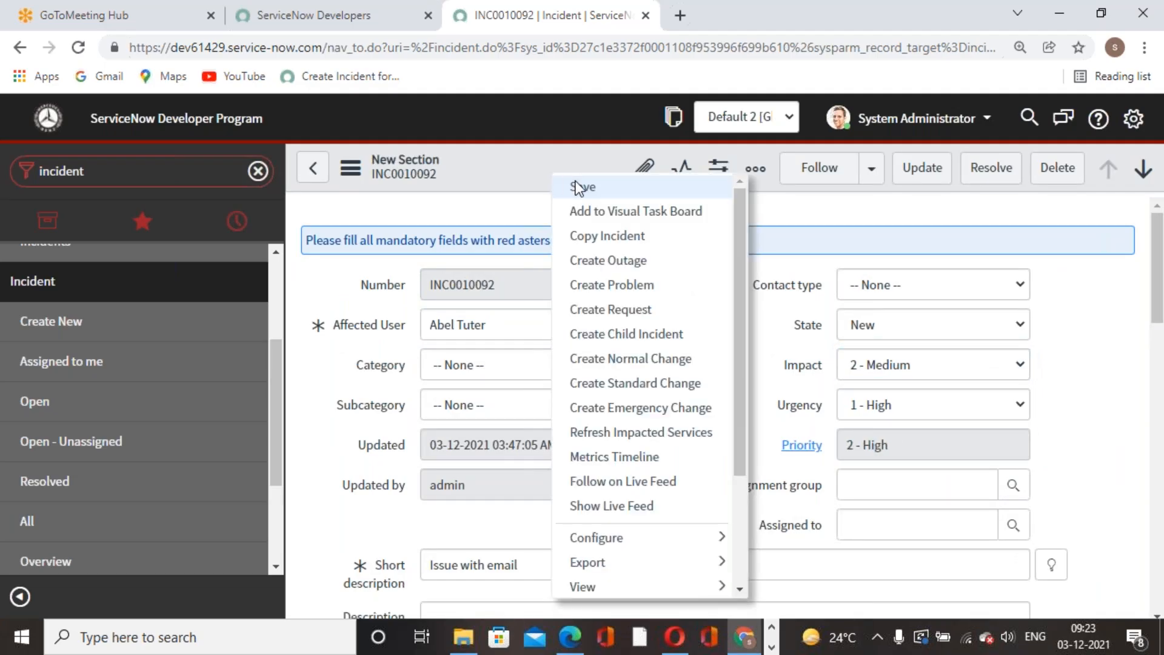
{"action": "left_click", "coordinate": [577, 182]}
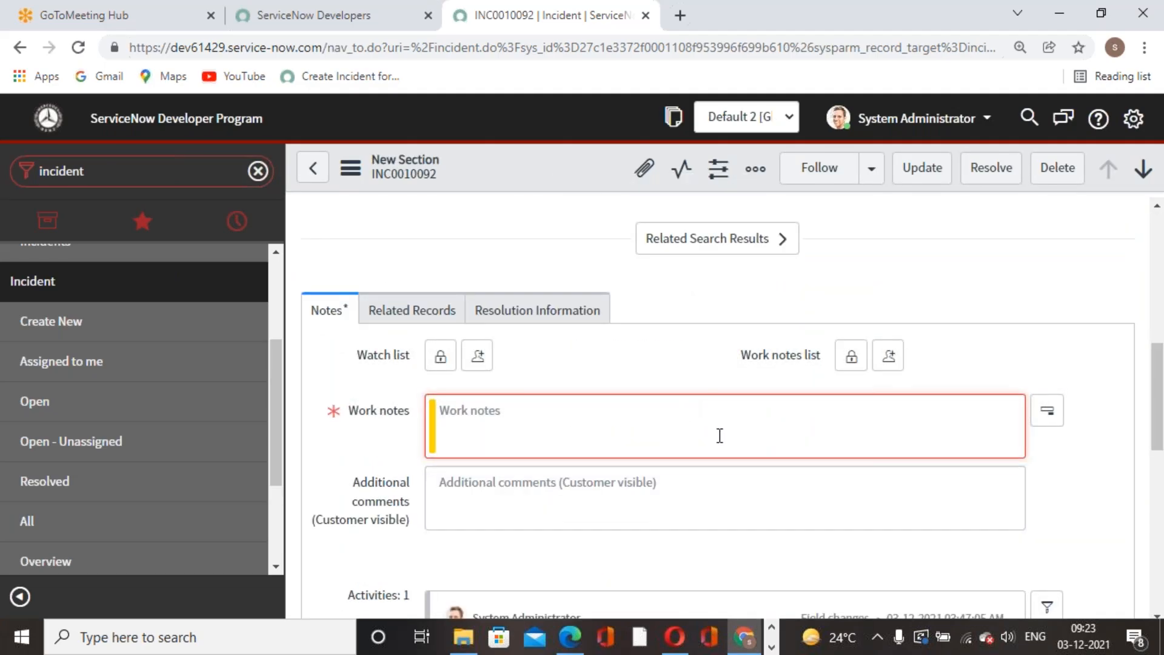
{"action": "type", "text": "Updating"}
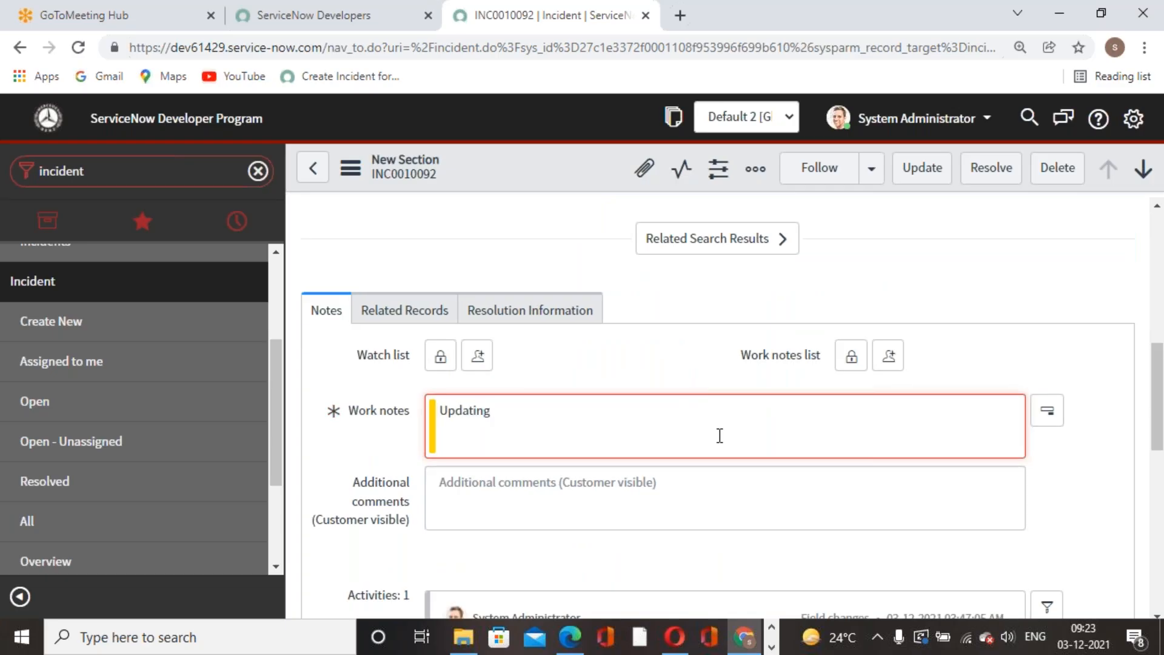
{"action": "left_click", "coordinate": [922, 167]}
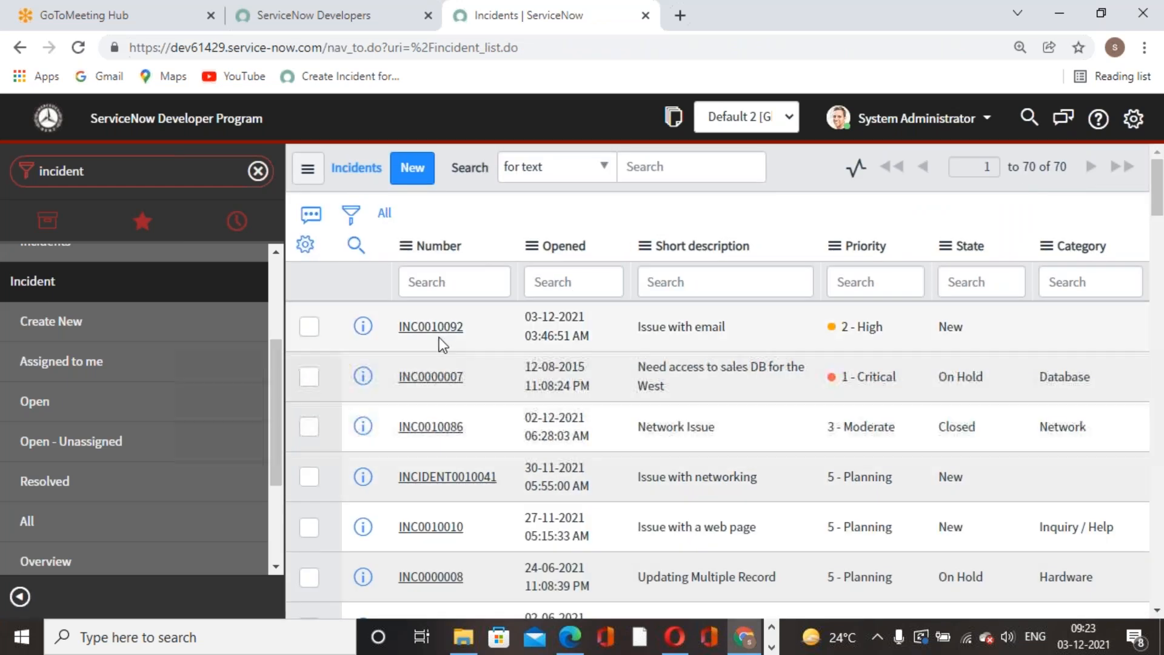
Reopen the "Issue with email" incident and examine the stages of its Task SLAs and its current priority
{"action": "left_click", "coordinate": [438, 333]}
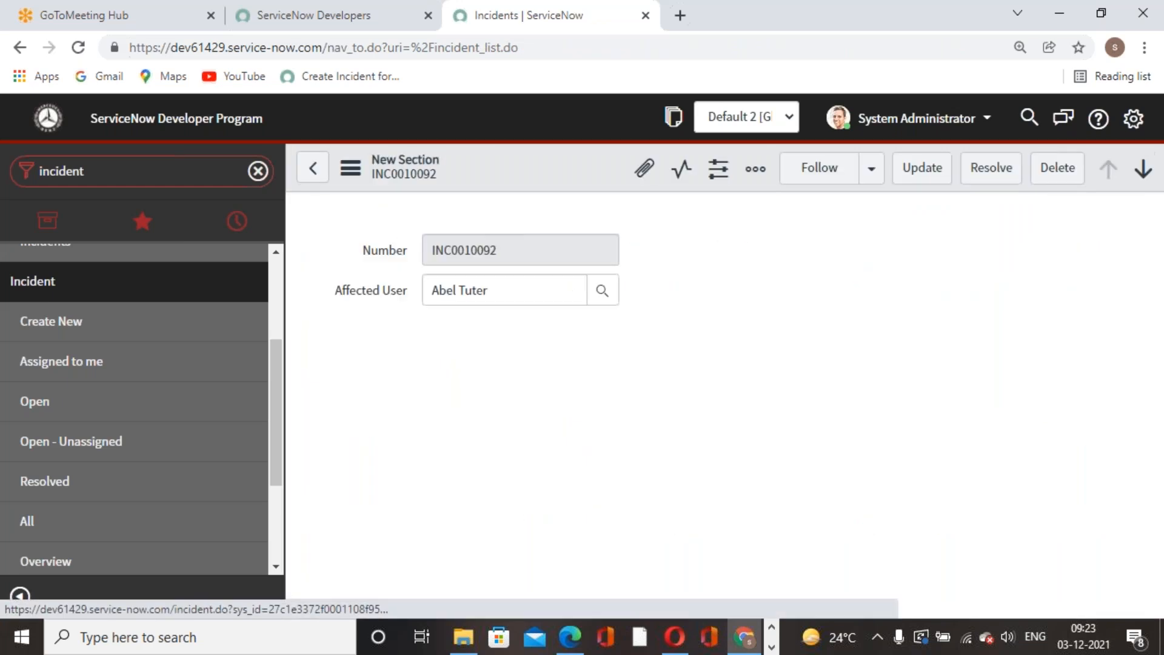
{"action": "scroll", "coordinate": [677, 422], "scroll_direction": "down", "scroll_amount": 5}
{"action": "scroll", "coordinate": [679, 423], "scroll_direction": "down", "scroll_amount": 3}
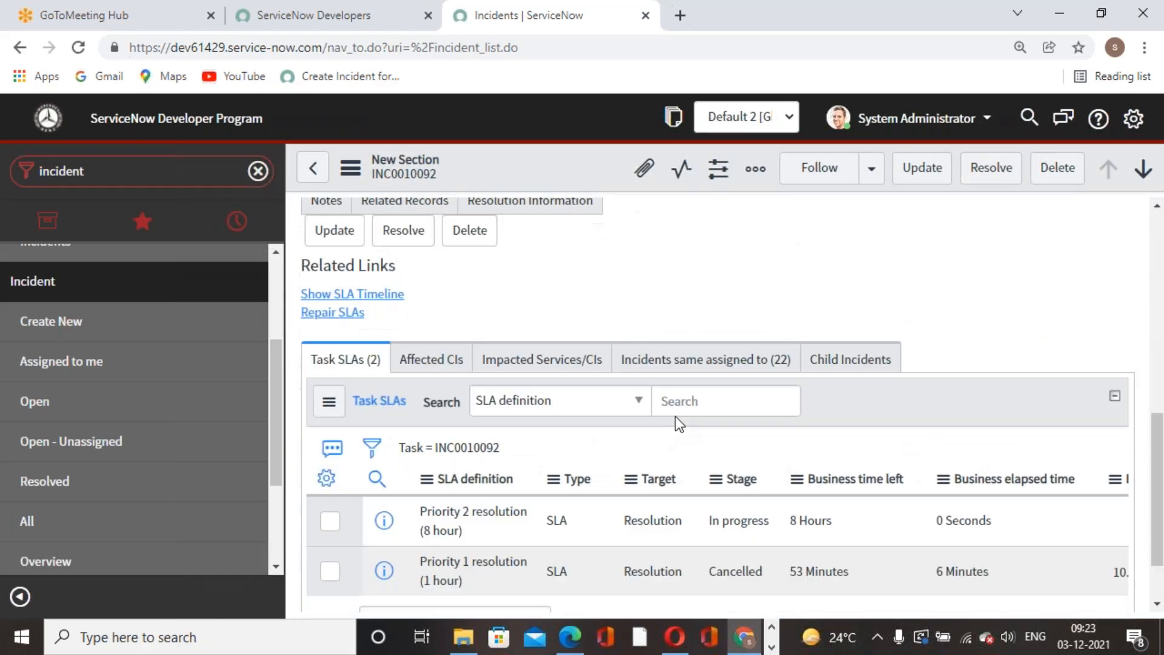
{"action": "scroll", "coordinate": [679, 424], "scroll_direction": "down", "scroll_amount": 10}
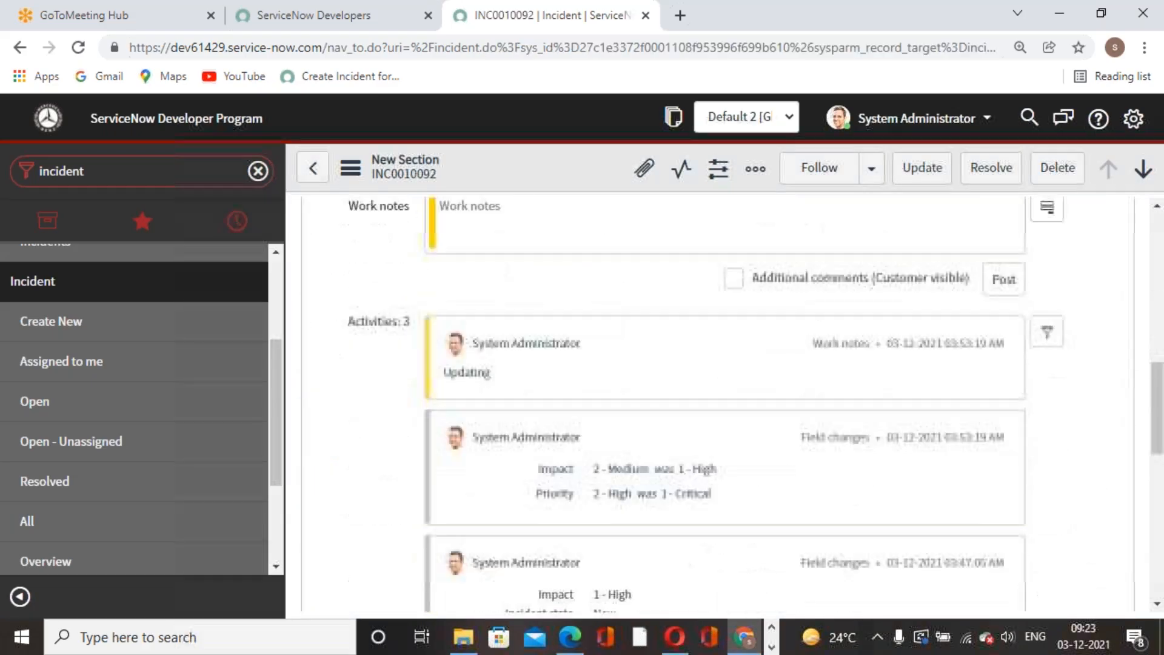
{"action": "scroll", "coordinate": [710, 424], "scroll_direction": "down", "scroll_amount": 8}
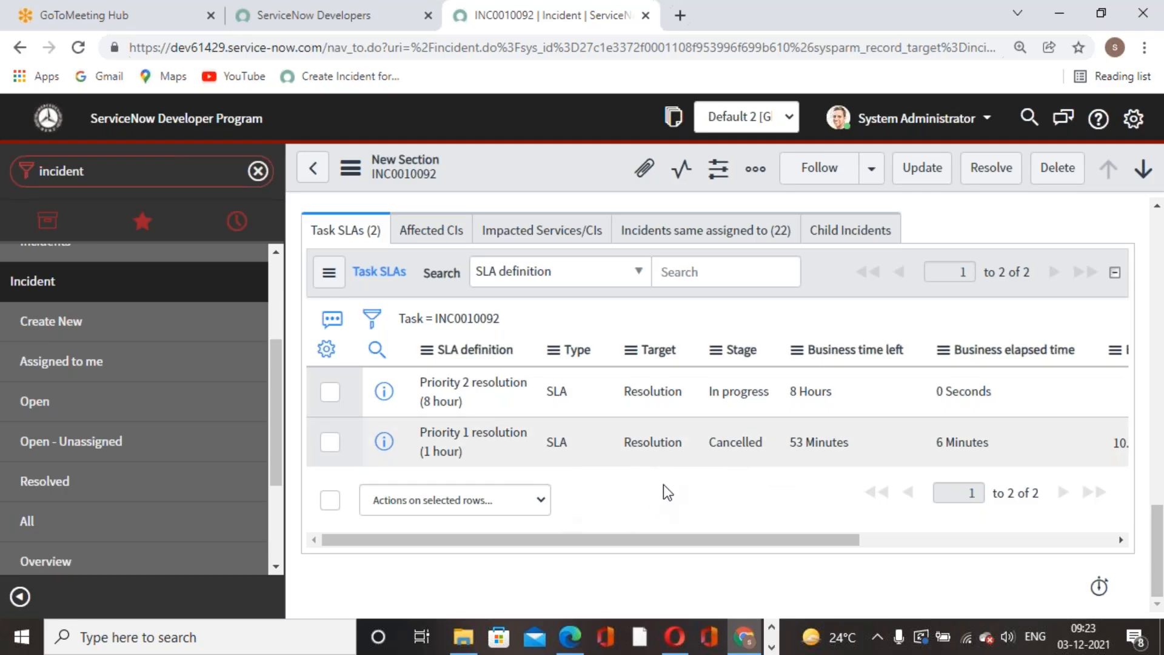
{"action": "scroll", "coordinate": [558, 470], "scroll_direction": "up", "scroll_amount": 2}
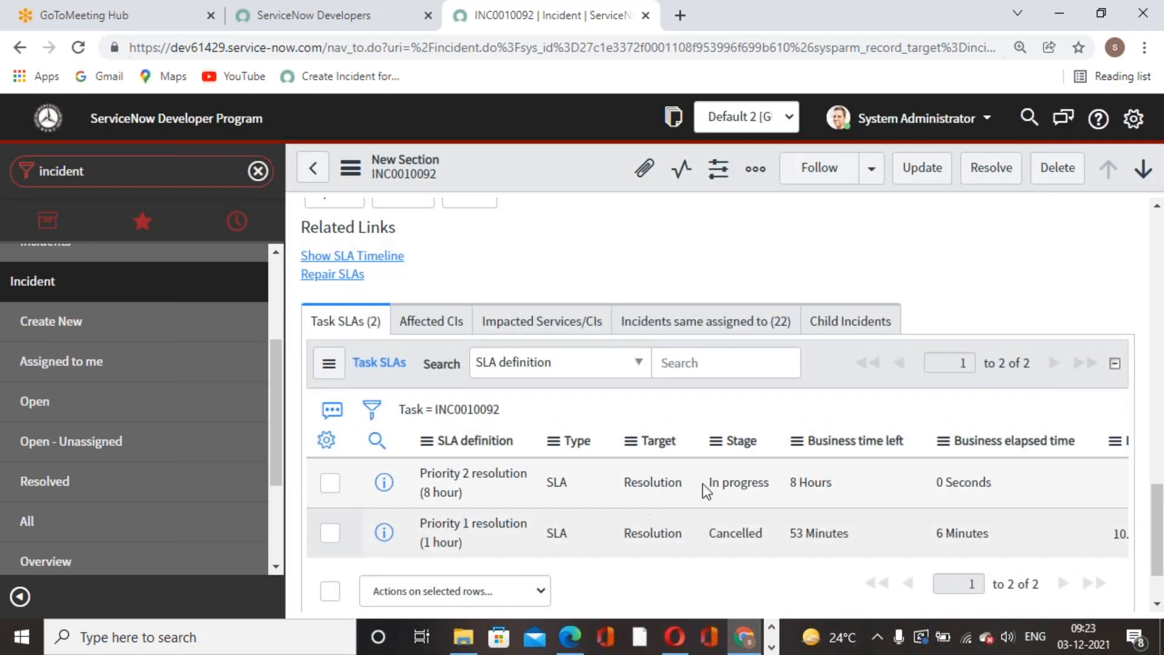
{"action": "scroll", "coordinate": [810, 478], "scroll_direction": "up", "scroll_amount": 10}
{"action": "scroll", "coordinate": [891, 432], "scroll_direction": "up", "scroll_amount": 5}
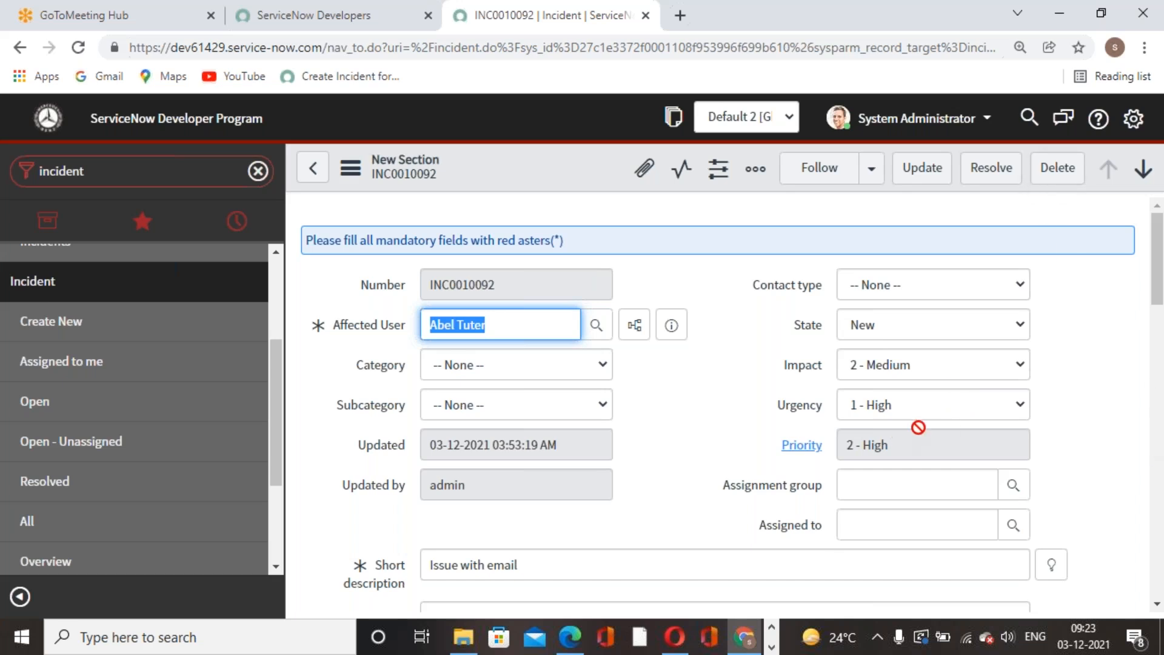
Look through the available Impact and Urgency choices on the incident without changing them
{"action": "left_click", "coordinate": [119, 172]}
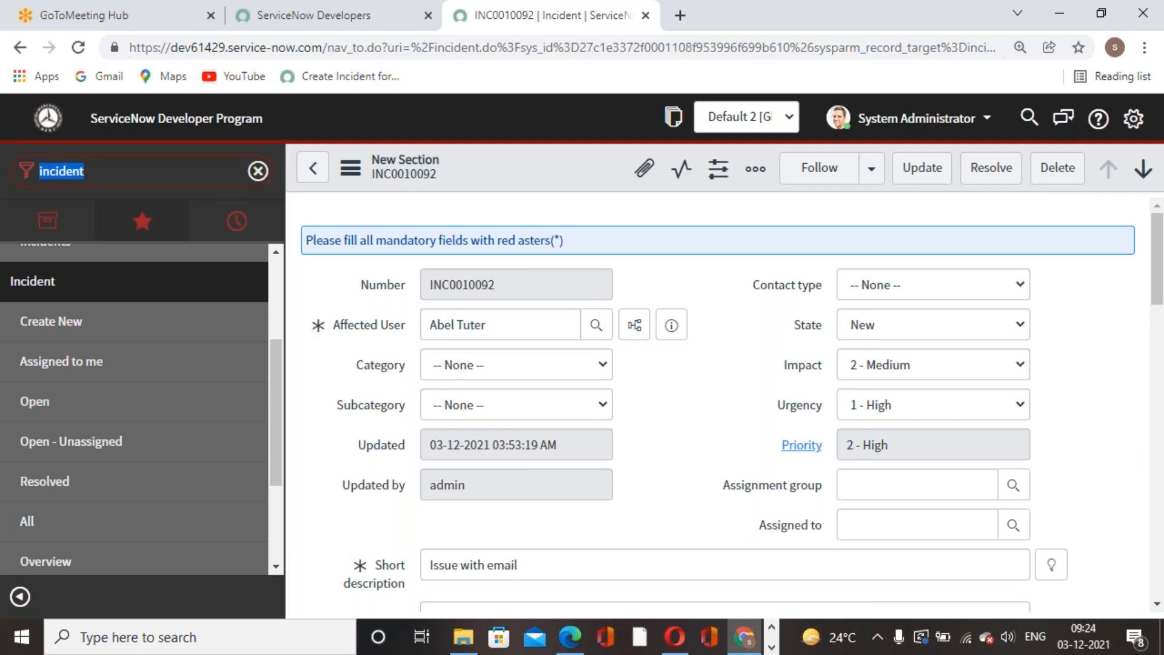
{"action": "left_click", "coordinate": [984, 359]}
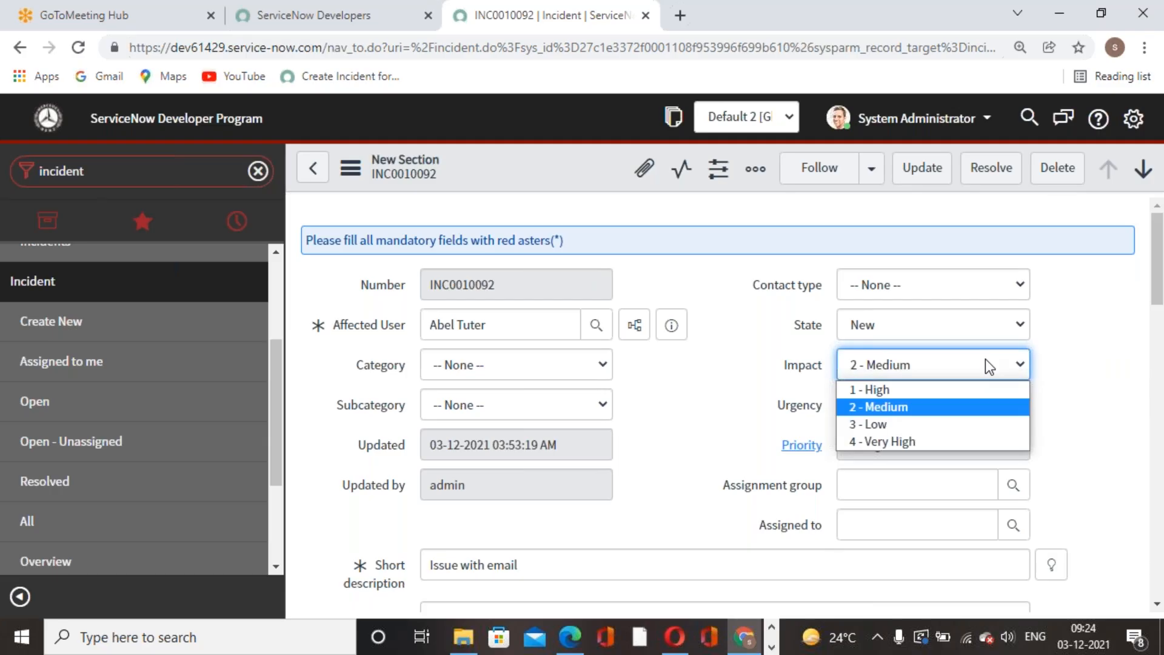
{"action": "left_click", "coordinate": [1077, 403]}
{"action": "left_click", "coordinate": [1018, 366]}
{"action": "left_click", "coordinate": [1083, 395]}
{"action": "left_click", "coordinate": [1000, 400]}
{"action": "left_click", "coordinate": [1070, 461]}
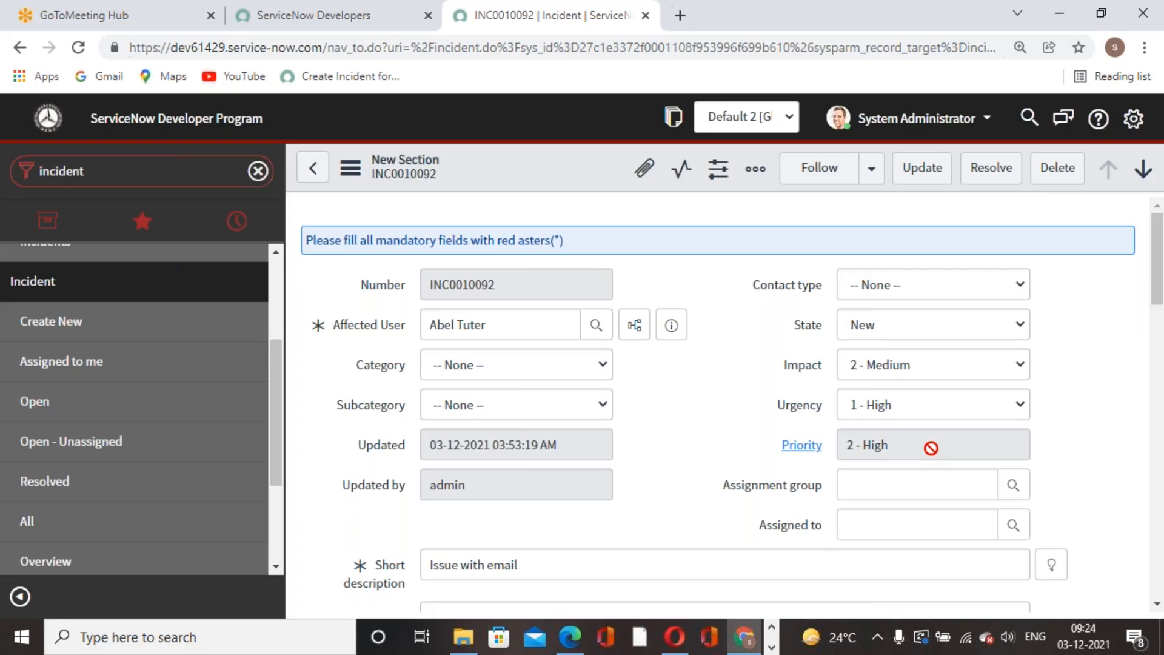
Configure the incident's Impact choices by adding a new item beginning "5 - Very" and save the list
{"action": "right_click", "coordinate": [809, 371]}
{"action": "left_click", "coordinate": [867, 461]}
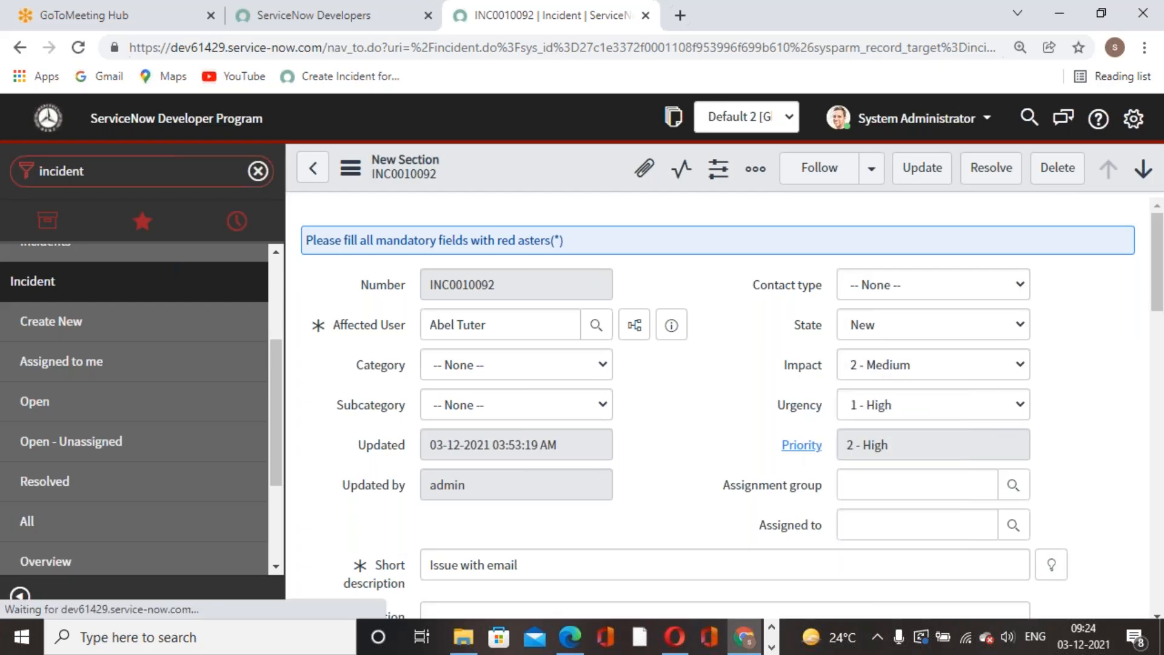
{"action": "scroll", "coordinate": [657, 487], "scroll_direction": "down", "scroll_amount": 3}
{"action": "left_click", "coordinate": [441, 532]}
{"action": "type", "text": "5 - Very"}
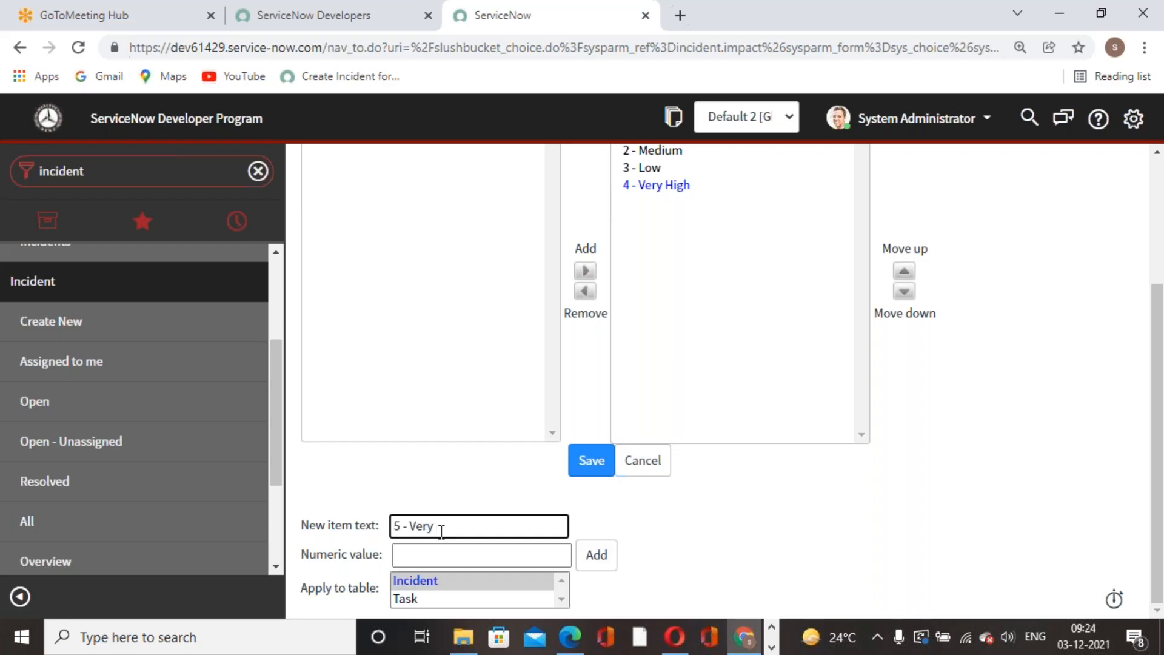
{"action": "scroll", "coordinate": [627, 485], "scroll_direction": "up", "scroll_amount": 3}
{"action": "scroll", "coordinate": [630, 485], "scroll_direction": "down", "scroll_amount": 3}
{"action": "type", "text": "- Very ery"}
{"action": "left_click", "coordinate": [600, 556]}
{"action": "left_click", "coordinate": [592, 460]}
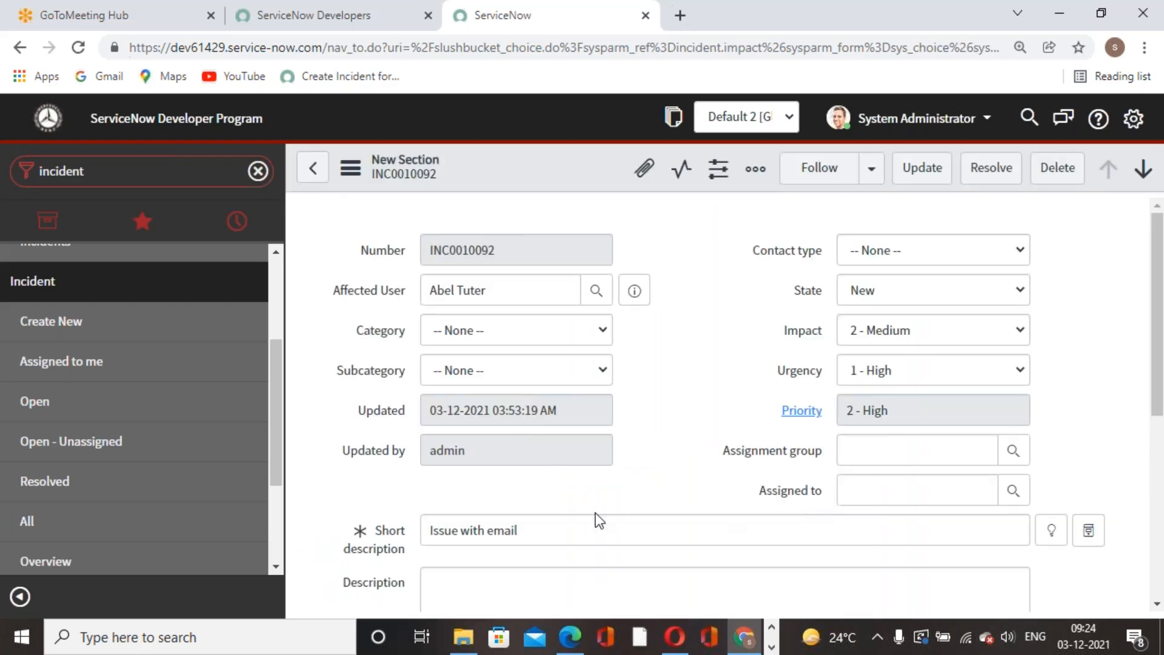
Configure the incident's Urgency choices by adding the item "5 - Very Very High" and save the list
{"action": "scroll", "coordinate": [618, 517], "scroll_direction": "down", "scroll_amount": 5}
{"action": "scroll", "coordinate": [569, 496], "scroll_direction": "down", "scroll_amount": 2}
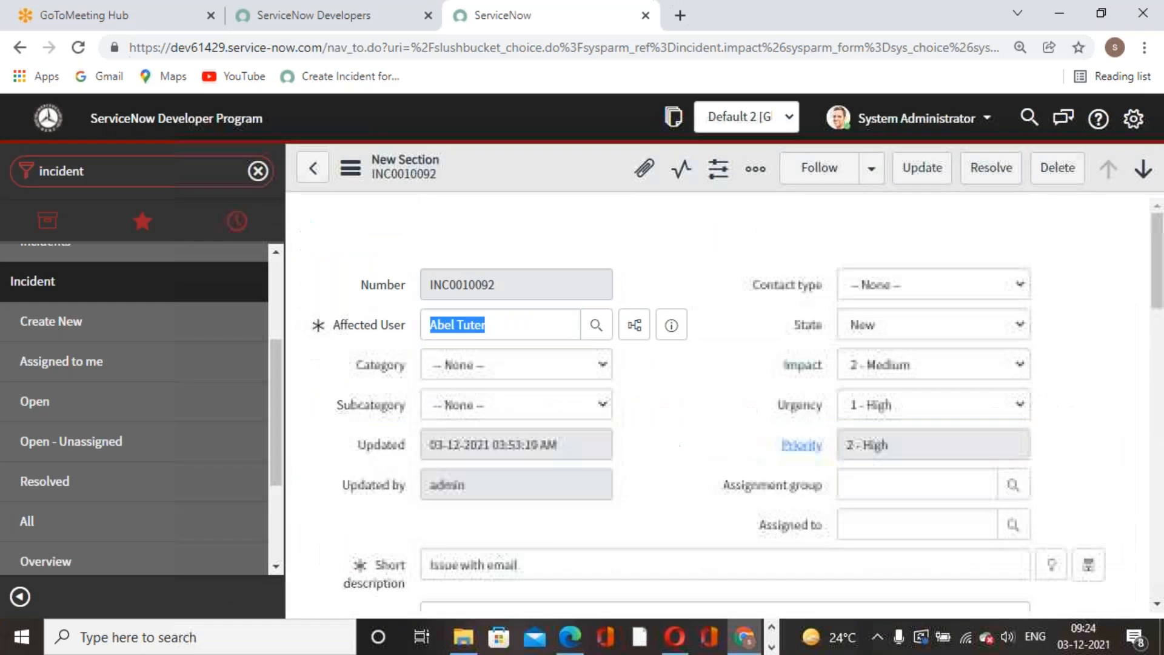
{"action": "scroll", "coordinate": [569, 496], "scroll_direction": "down", "scroll_amount": 5}
{"action": "scroll", "coordinate": [569, 495], "scroll_direction": "down", "scroll_amount": 10}
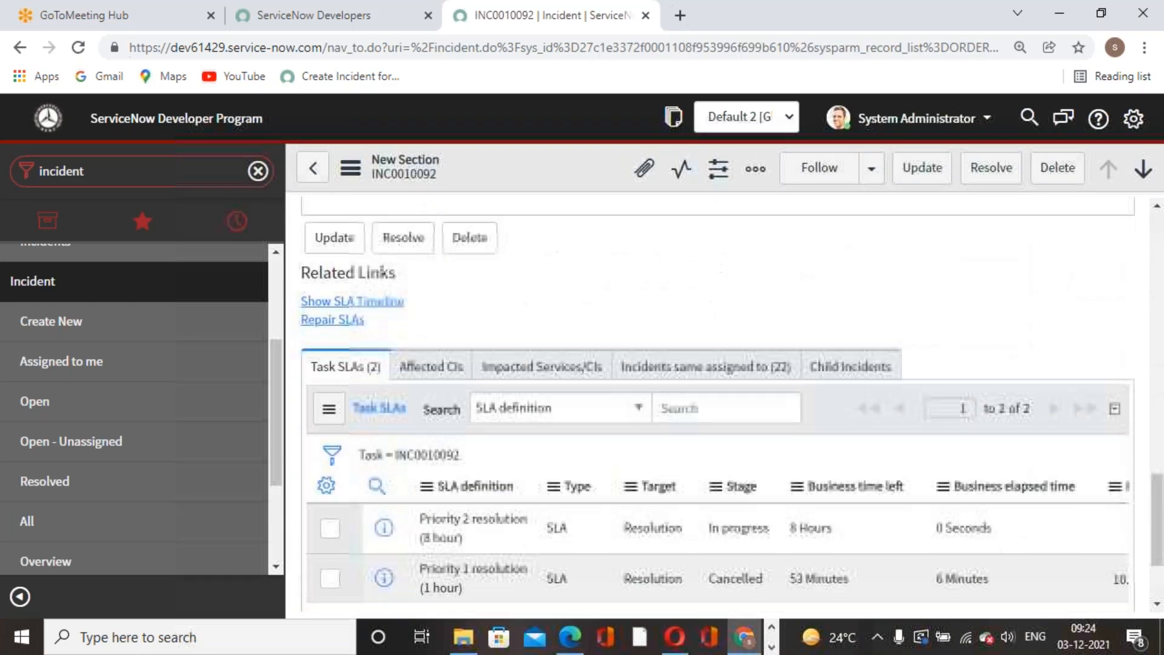
{"action": "scroll", "coordinate": [574, 499], "scroll_direction": "up", "scroll_amount": 17}
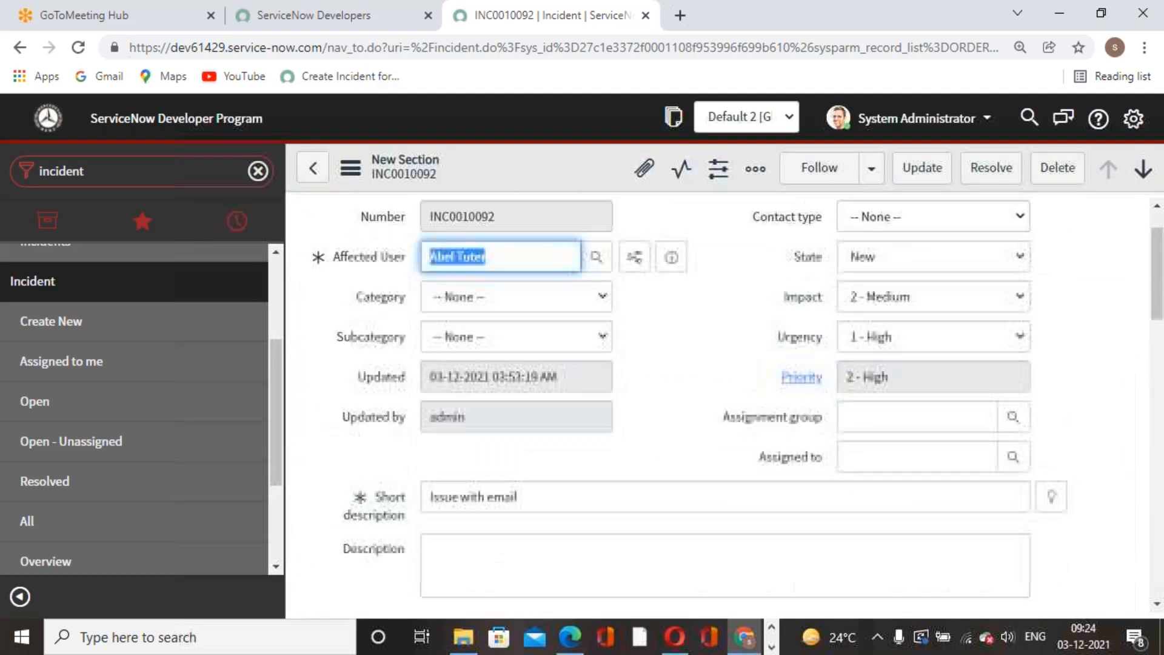
{"action": "left_click", "coordinate": [851, 442]}
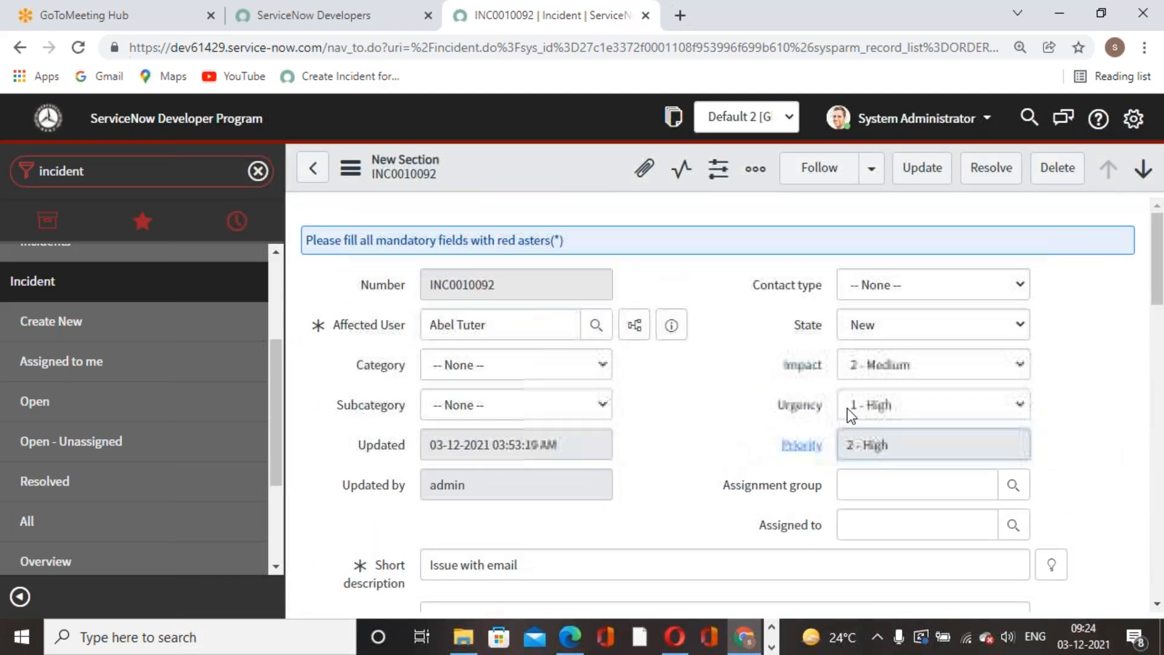
{"action": "right_click", "coordinate": [810, 403]}
{"action": "left_click", "coordinate": [879, 496]}
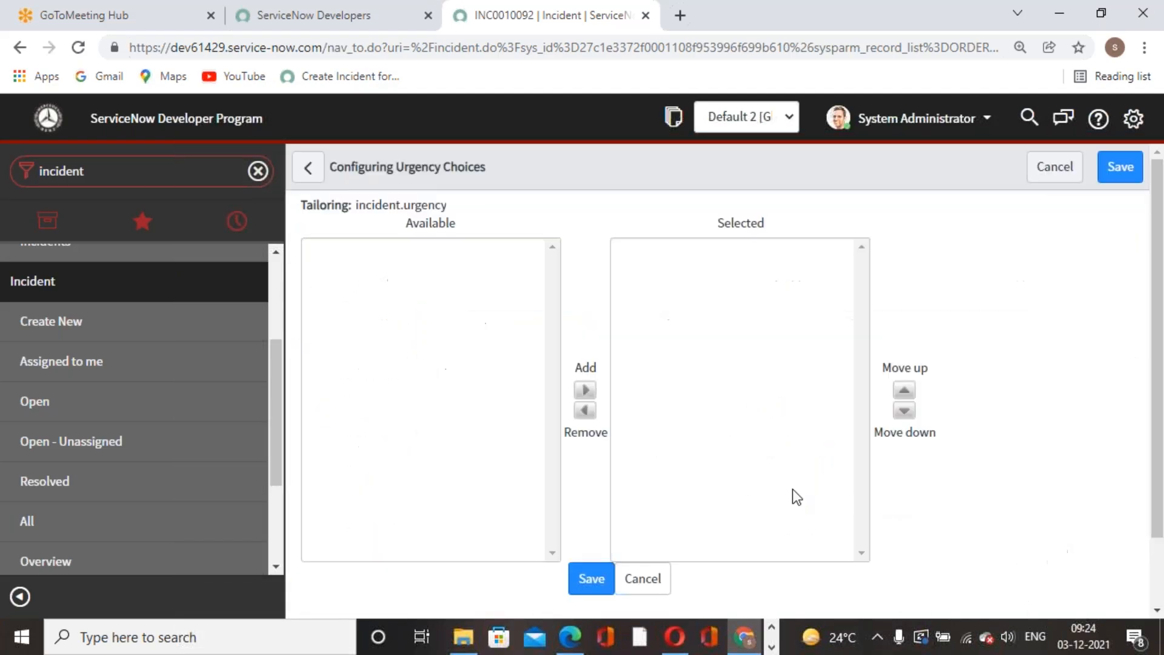
{"action": "scroll", "coordinate": [576, 509], "scroll_direction": "down", "scroll_amount": 2}
{"action": "left_click", "coordinate": [537, 528]}
{"action": "type", "text": "5 - Very Very High"}
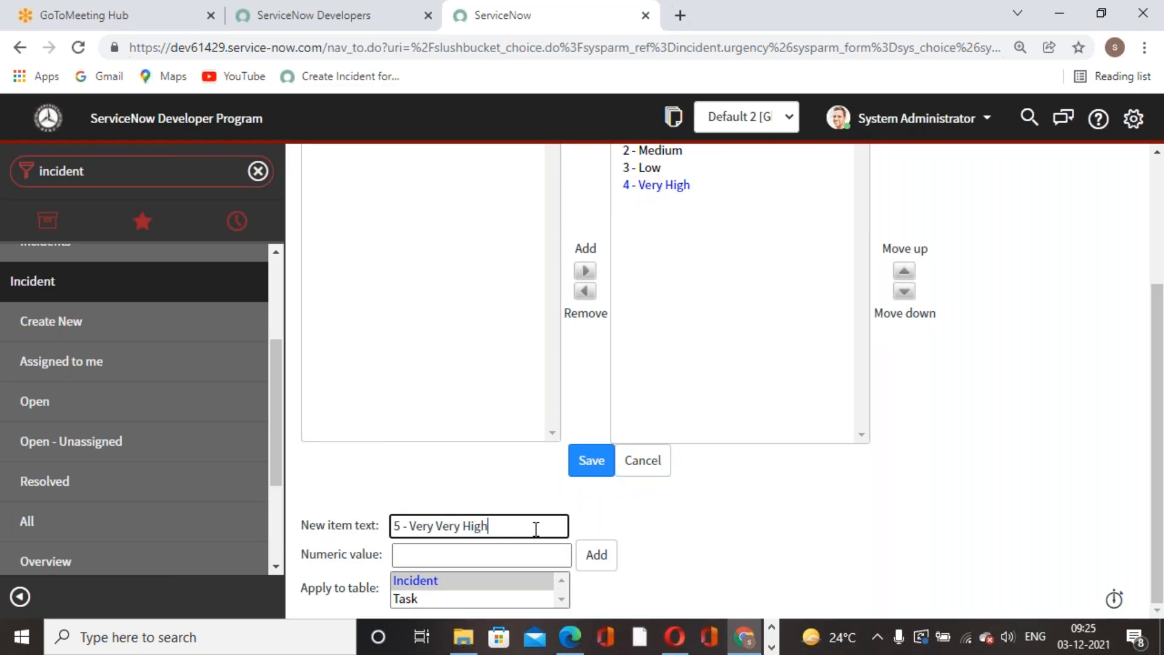
{"action": "left_click", "coordinate": [597, 554]}
{"action": "left_click", "coordinate": [591, 461]}
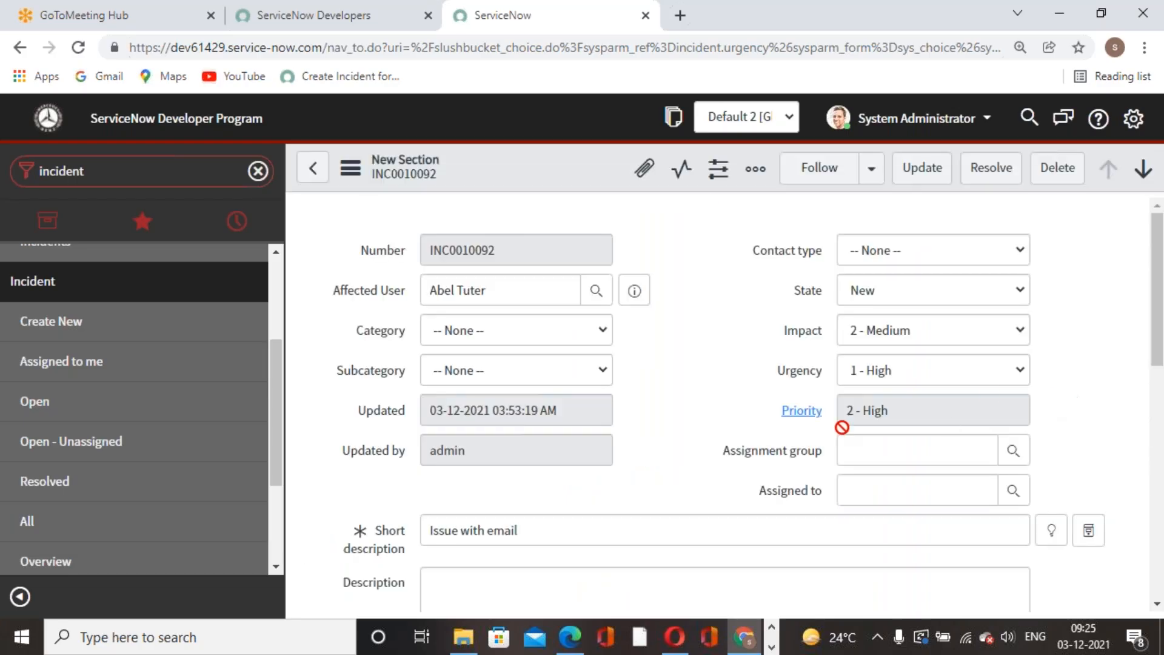
Try setting both Impact and Urgency of the "Issue with email" incident to "5 - Very Very High" and check its priority
{"action": "left_click", "coordinate": [1017, 363]}
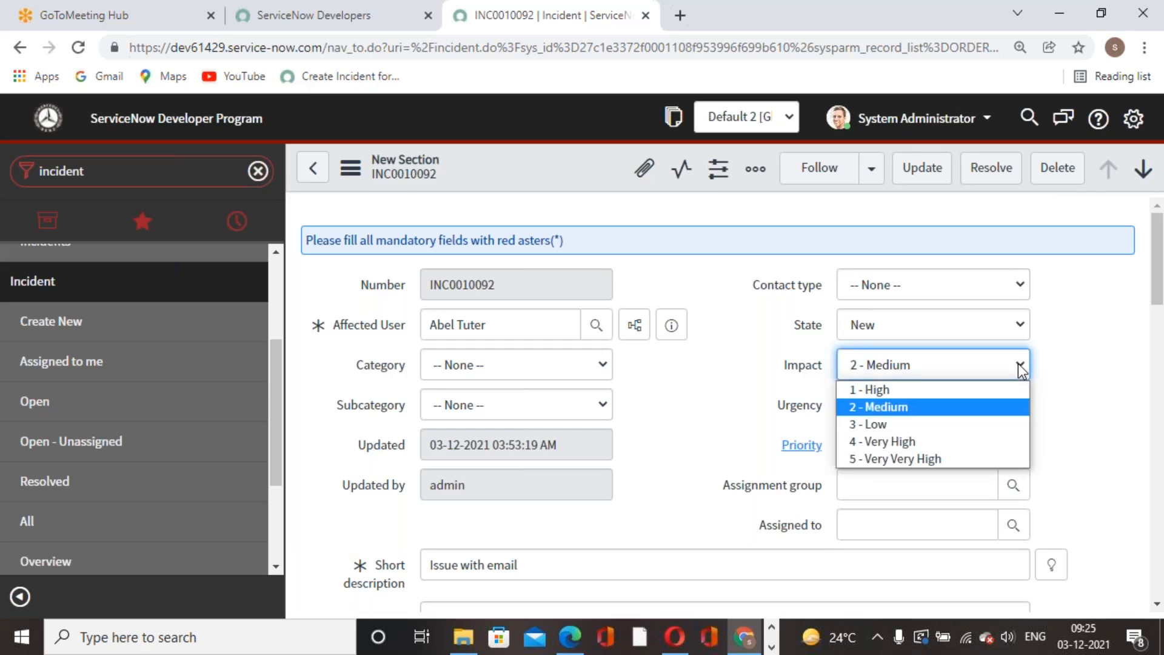
{"action": "left_click", "coordinate": [919, 458]}
{"action": "left_click", "coordinate": [930, 407]}
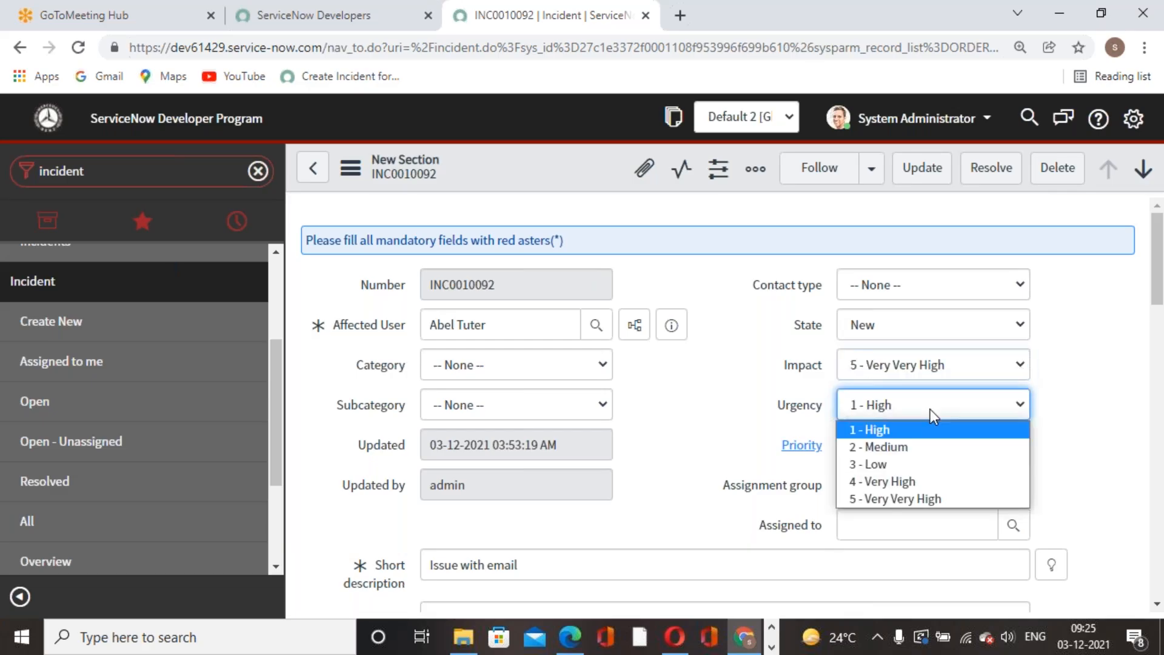
{"action": "left_click", "coordinate": [938, 499]}
{"action": "left_click", "coordinate": [1094, 434]}
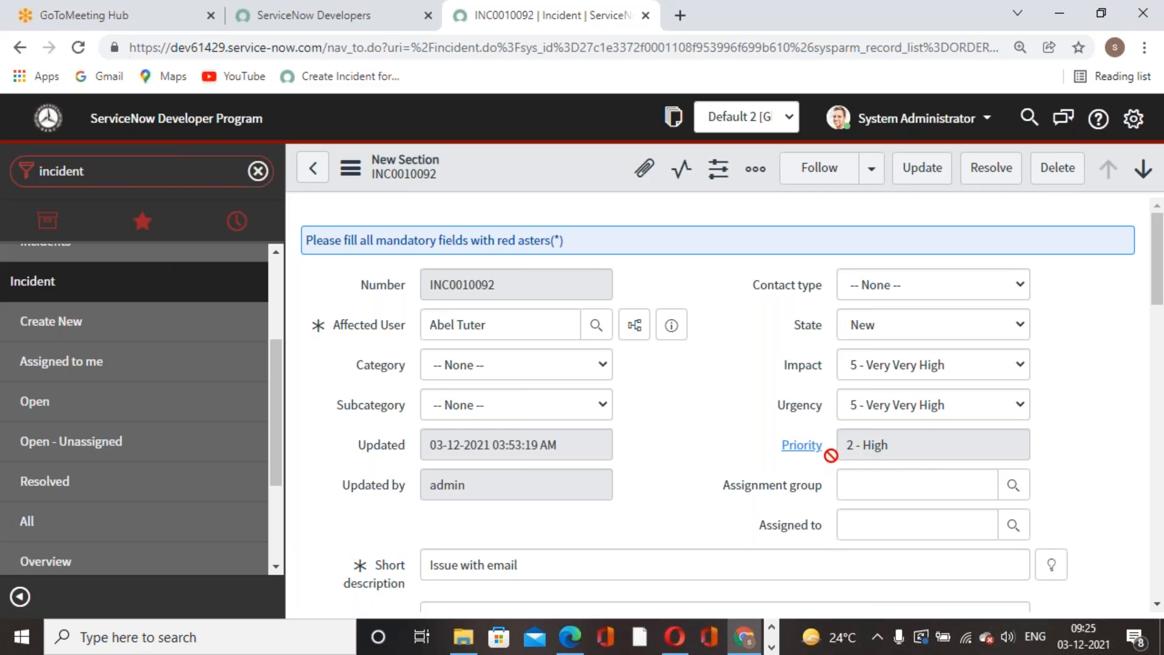
Configure the incident's Priority choices by adding the item "7 - Very Very Critical" and save the list, discarding the unsaved incident changes
{"action": "right_click", "coordinate": [799, 450]}
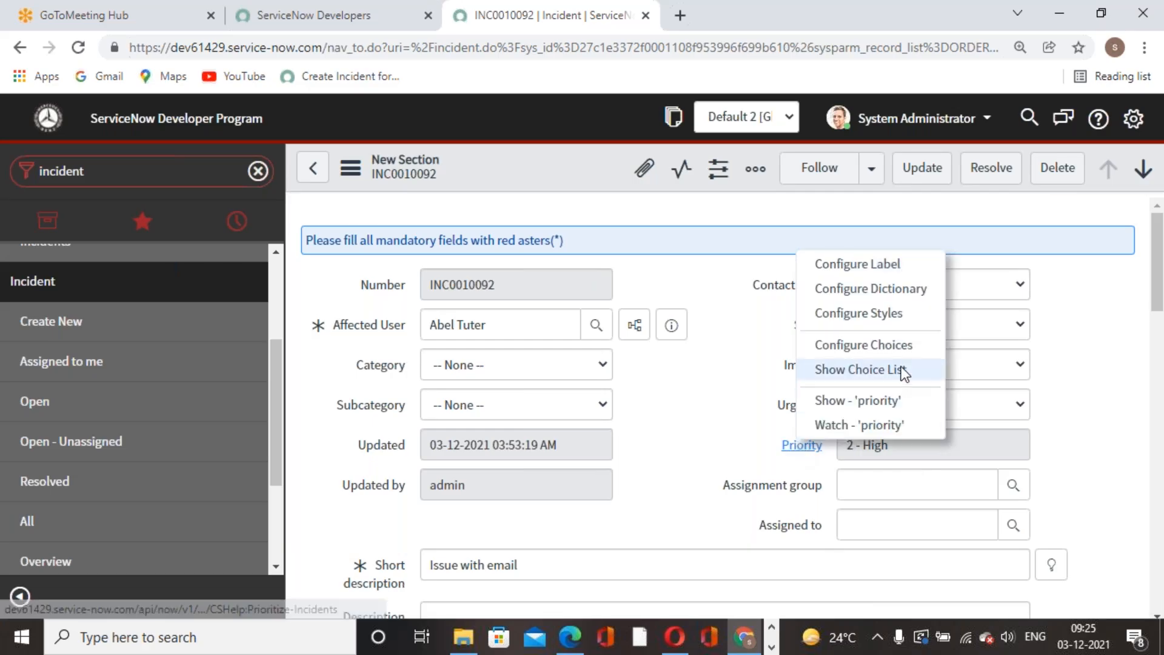
{"action": "left_click", "coordinate": [885, 348]}
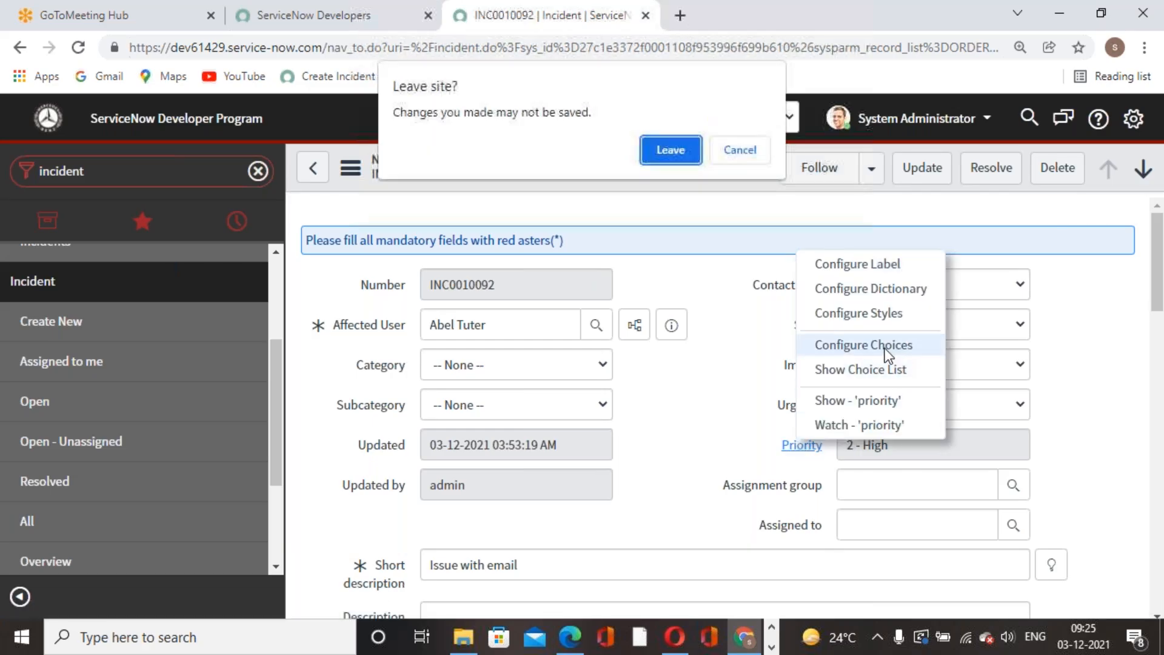
{"action": "left_click", "coordinate": [670, 150]}
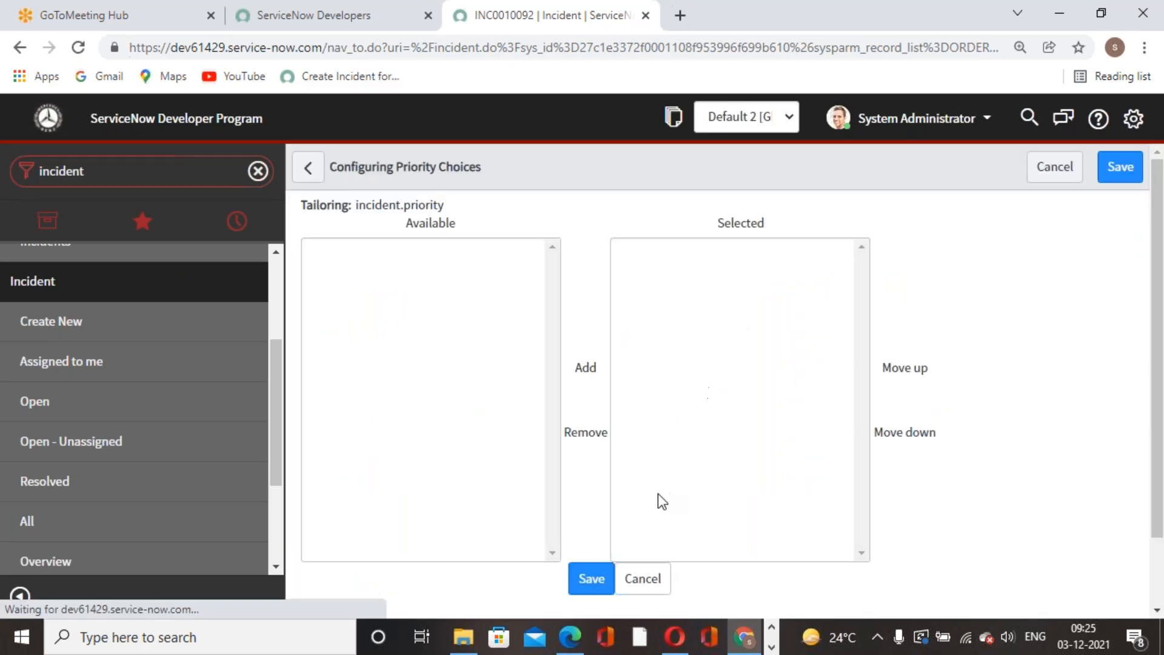
{"action": "scroll", "coordinate": [630, 485], "scroll_direction": "down", "scroll_amount": 2}
{"action": "left_click", "coordinate": [487, 527]}
{"action": "type", "text": "7 - Very Very "}
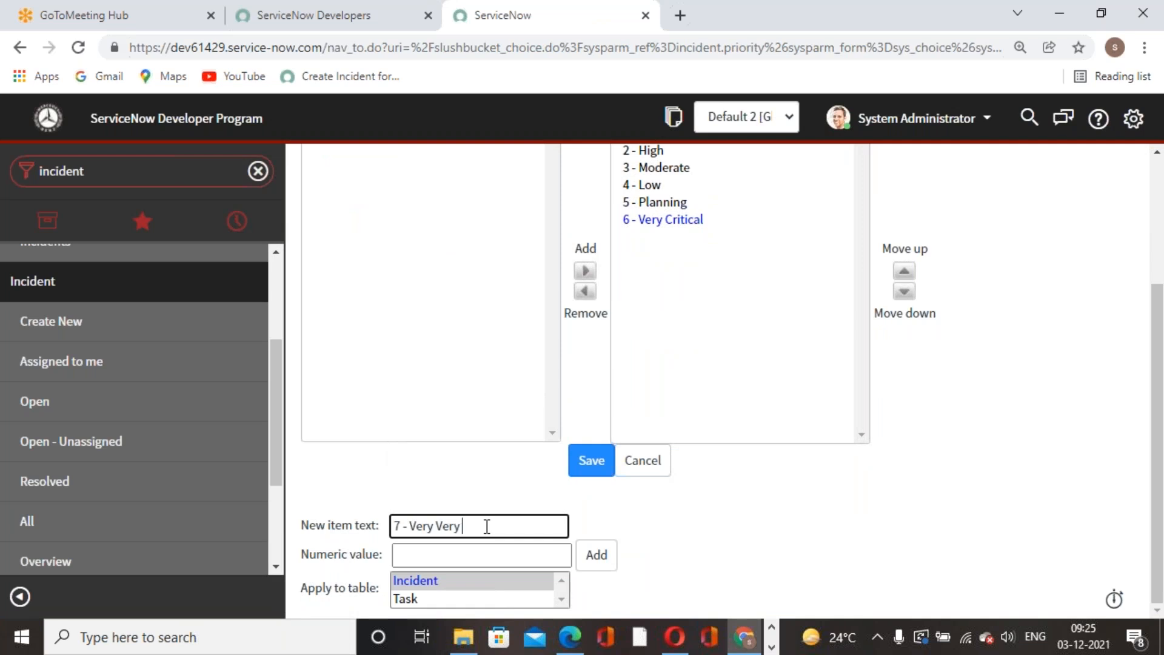
{"action": "type", "text": "Critical"}
{"action": "left_click", "coordinate": [599, 556]}
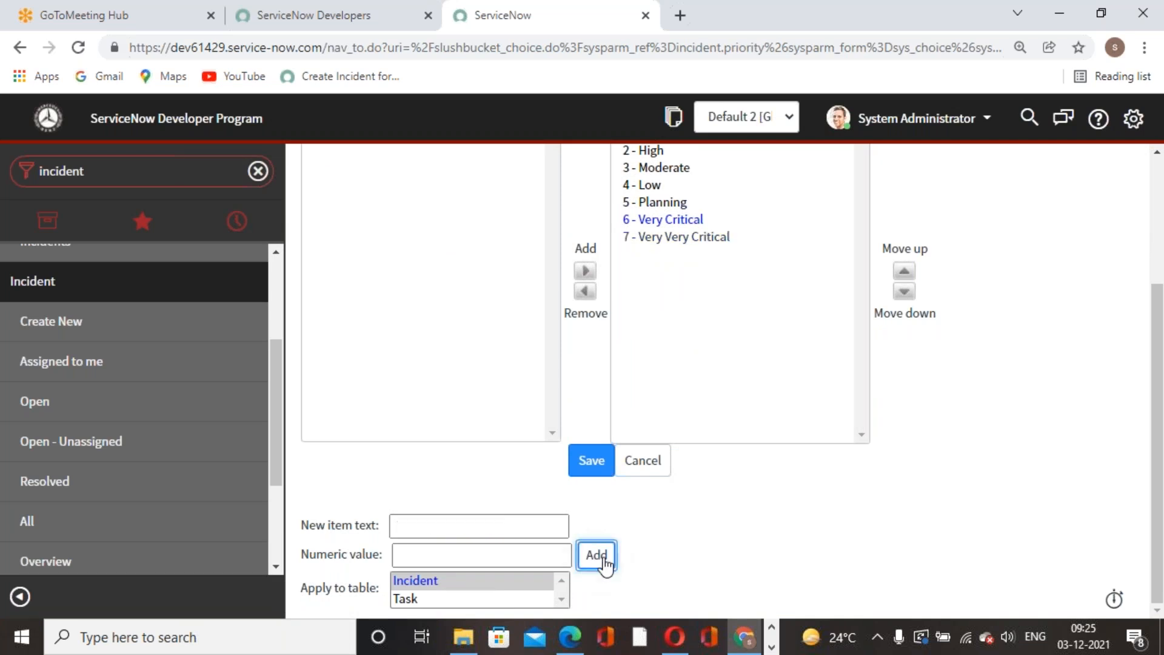
{"action": "left_click", "coordinate": [583, 467]}
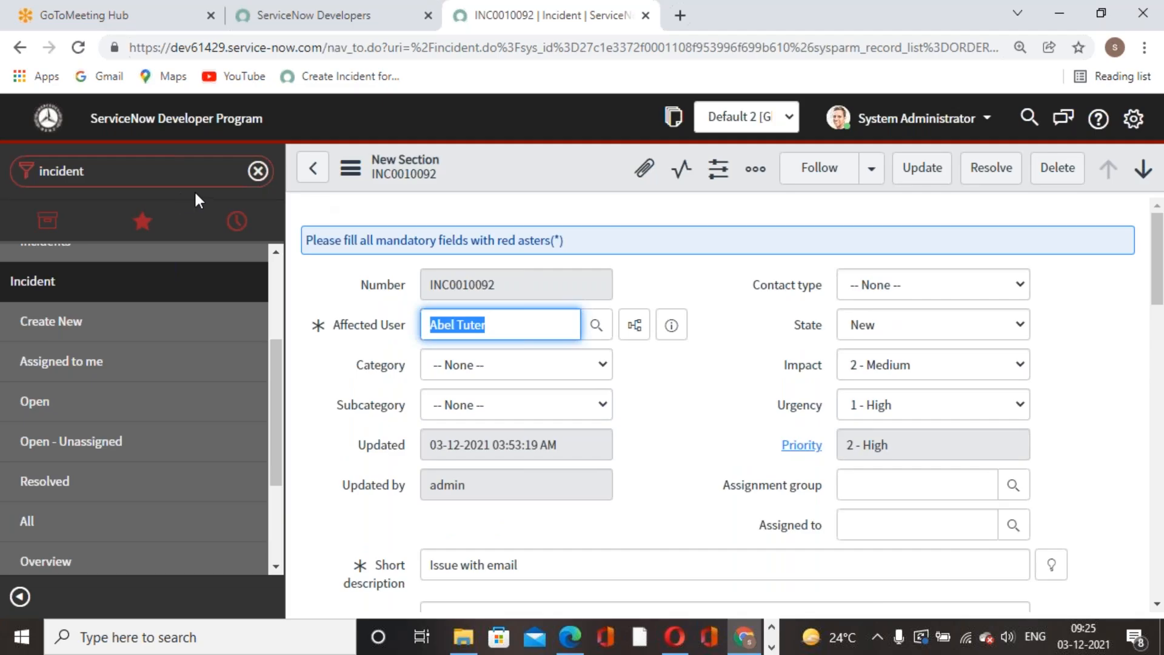
Open the Priority Data Lookups list through the navigator with dl_u_priority.list
{"action": "left_click", "coordinate": [196, 169]}
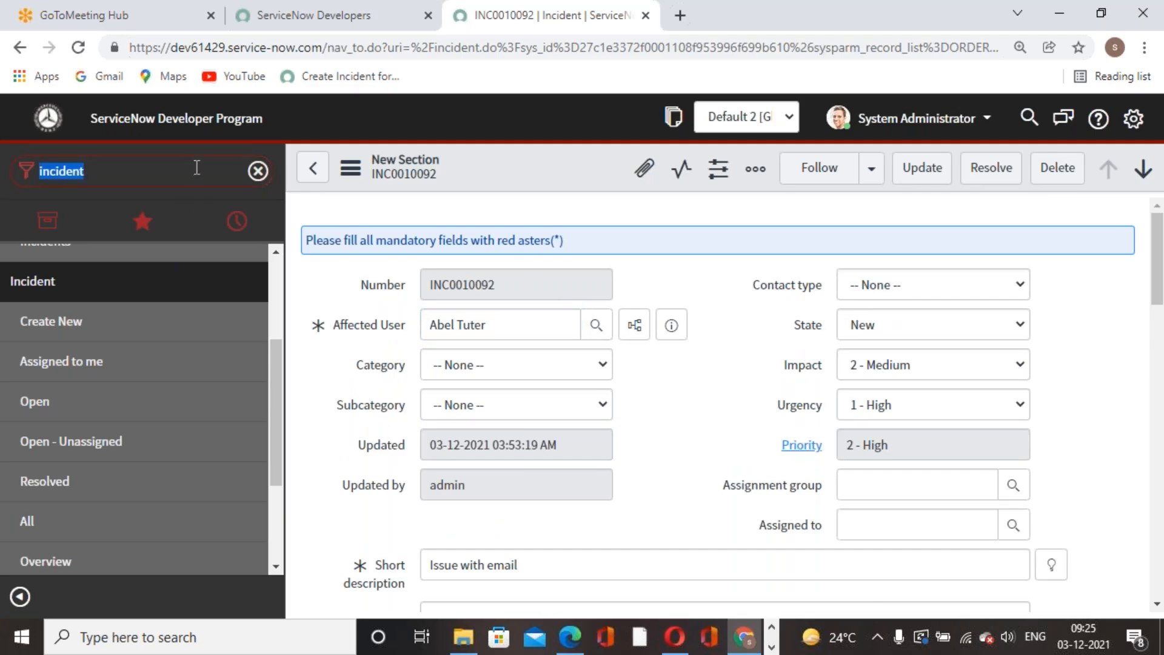
{"action": "type", "text": "dl_u_priority"}
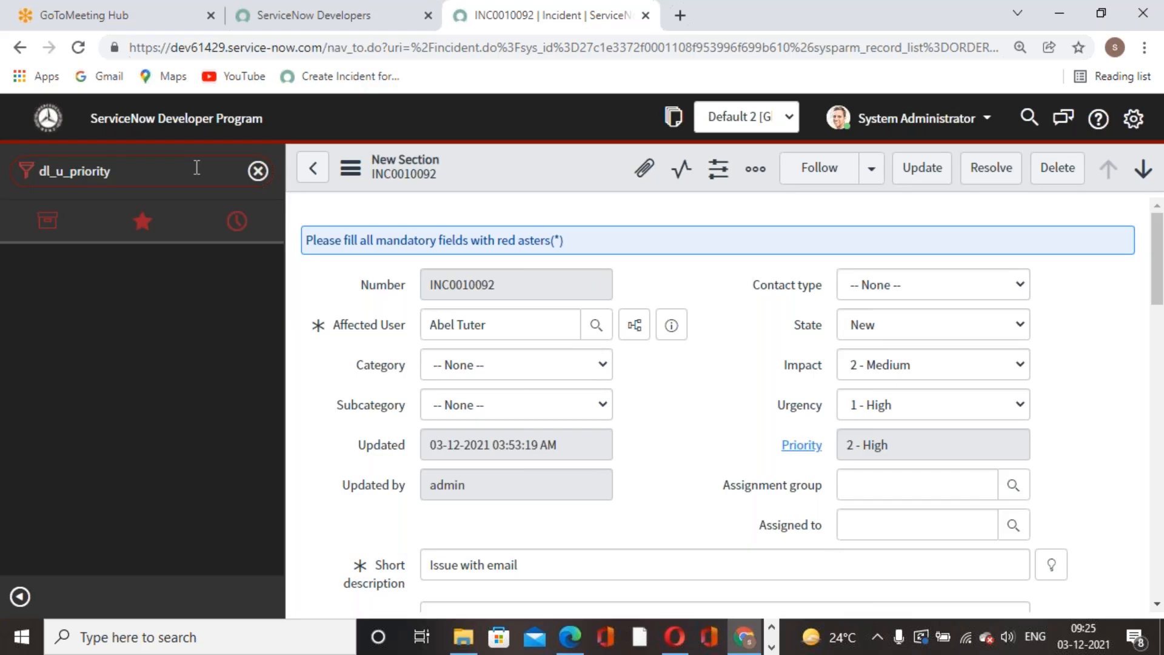
{"action": "type", "text": ".list"}
{"action": "key", "text": "Return"}
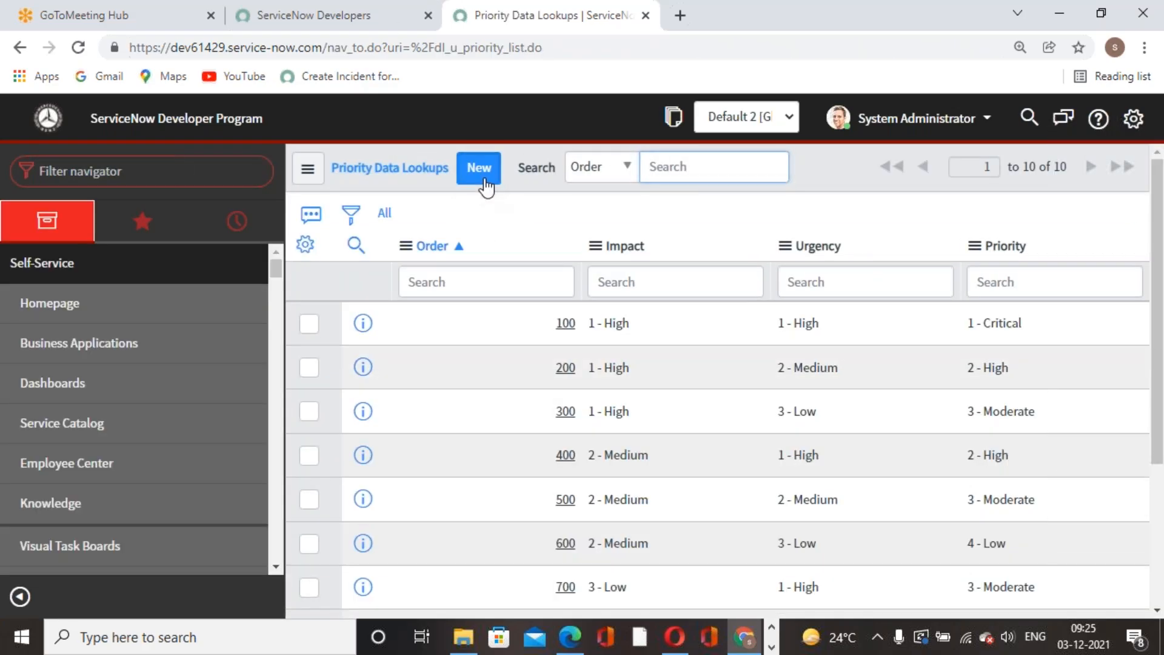
Create a priority lookup with Impact and Urgency "5 - Very Very High", Priority "7 - Very Very Critical" and Order 1,100, and submit it
{"action": "left_click", "coordinate": [479, 170]}
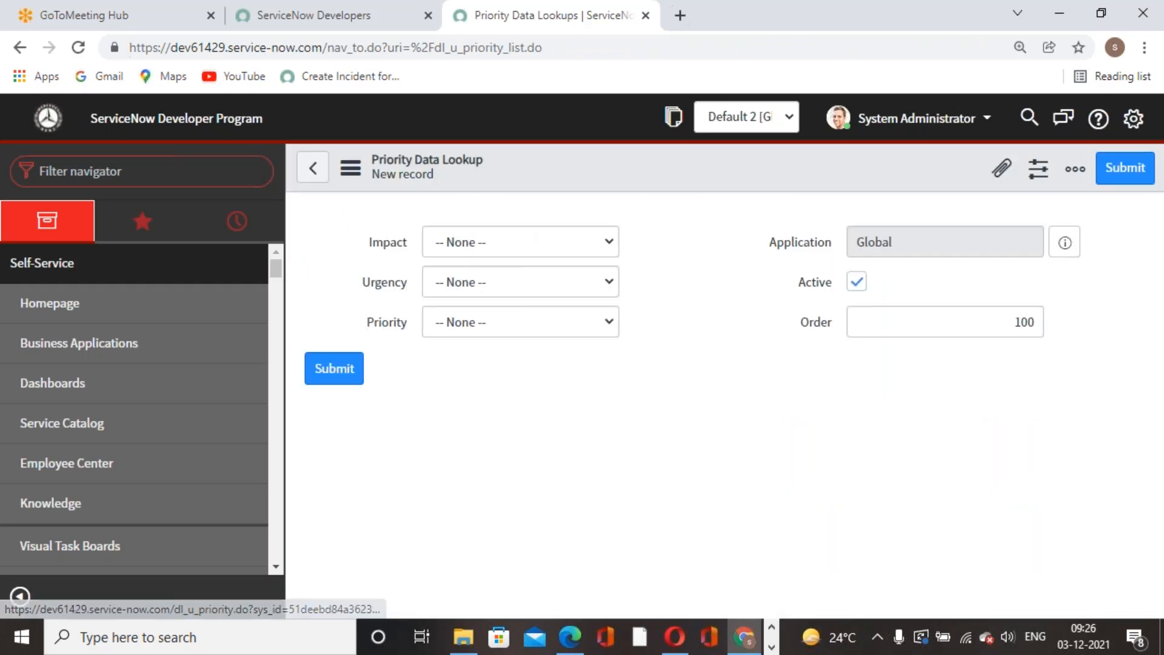
{"action": "left_click", "coordinate": [609, 242]}
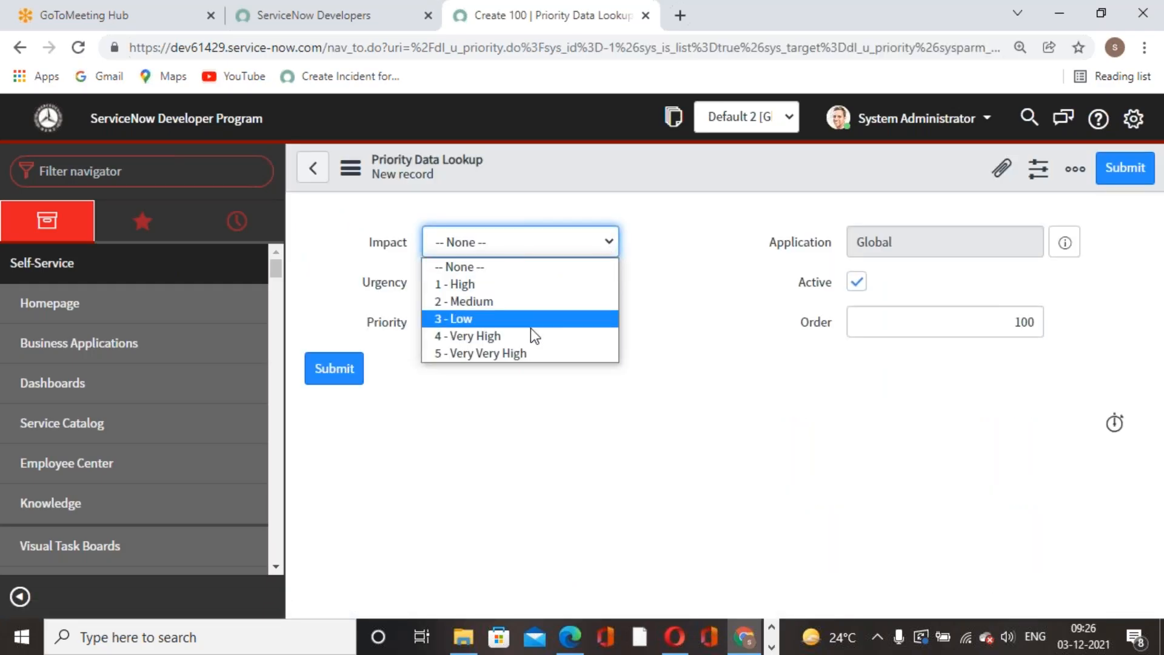
{"action": "left_click", "coordinate": [509, 360]}
{"action": "left_click", "coordinate": [597, 283]}
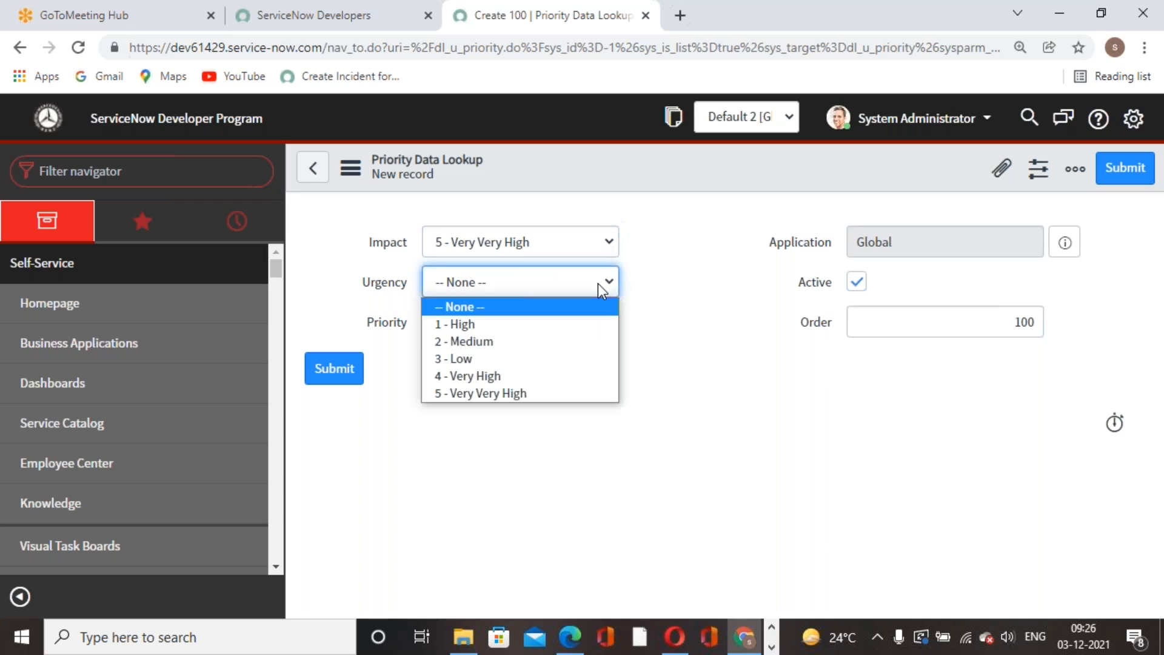
{"action": "left_click", "coordinate": [521, 388]}
{"action": "left_click", "coordinate": [605, 321]}
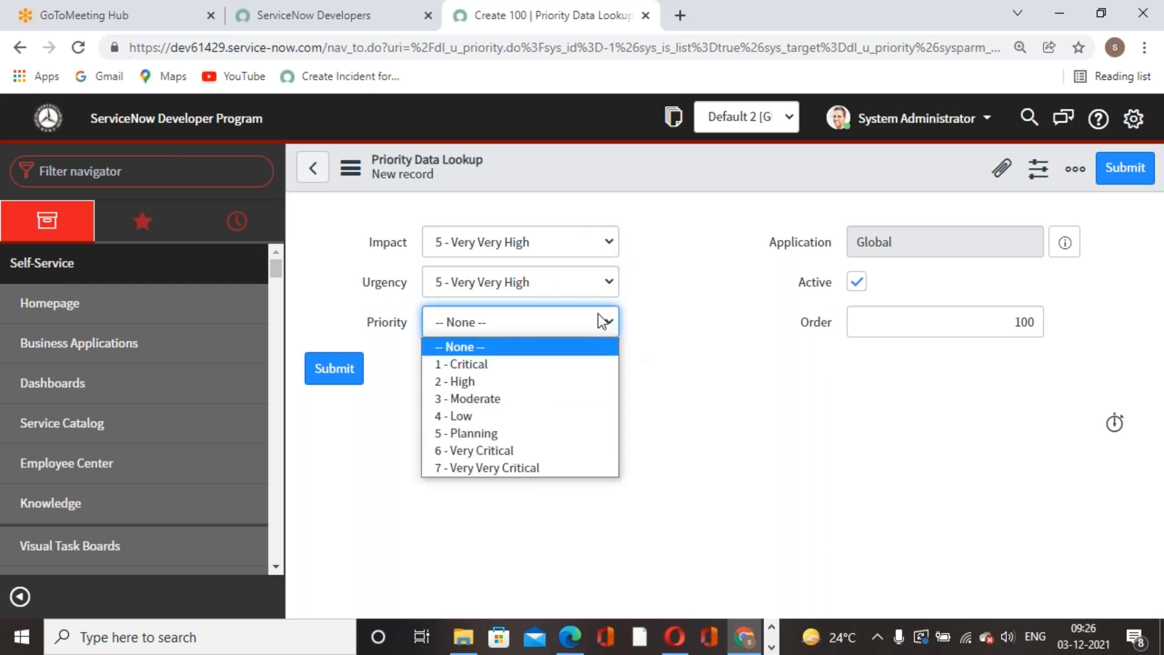
{"action": "left_click", "coordinate": [553, 467]}
{"action": "key", "text": "Tab"}
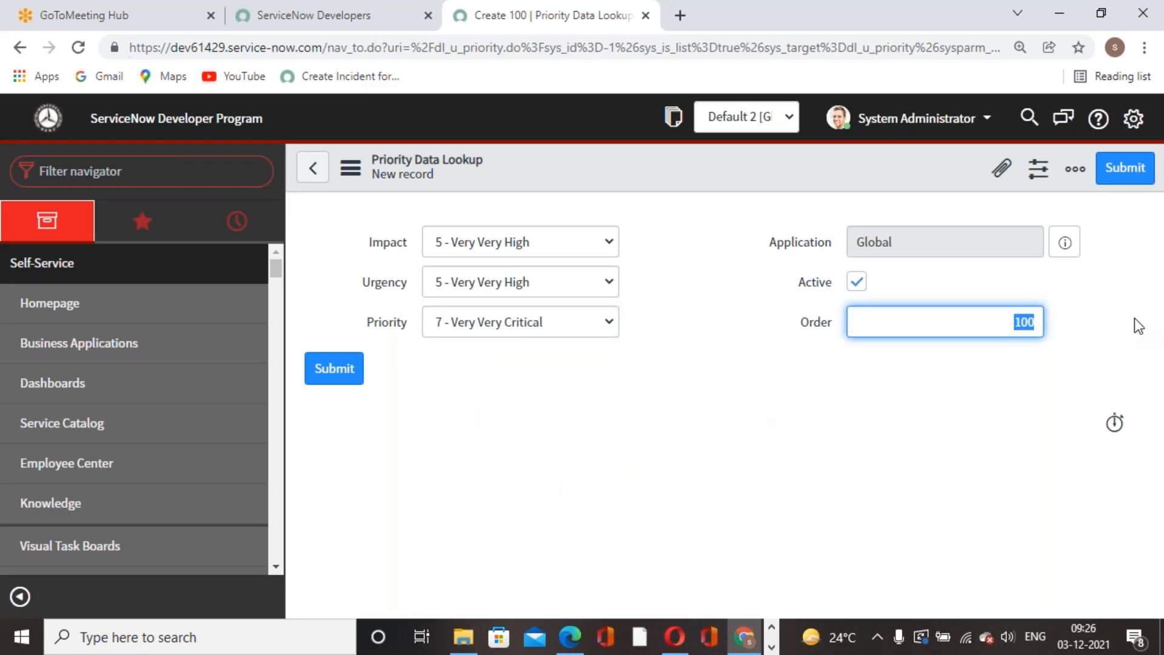
{"action": "type", "text": "1,100"}
{"action": "left_click", "coordinate": [1135, 177]}
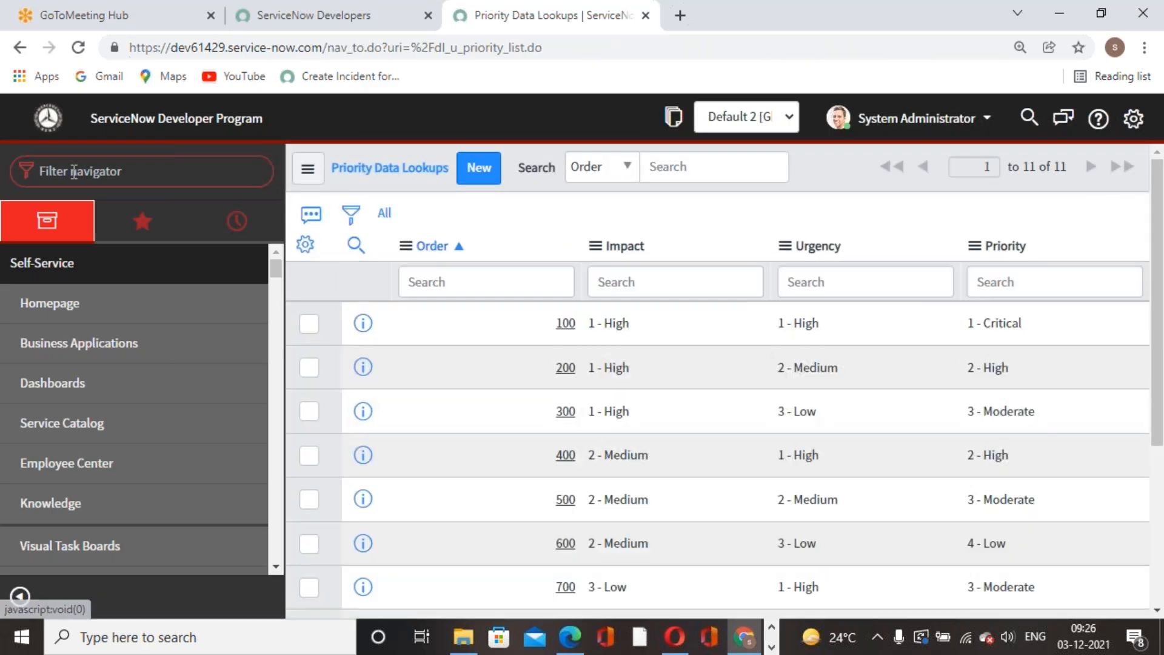
Test the new lookup on a new incident by setting both Impact and Urgency to "5 - Very Very High"
{"action": "left_click", "coordinate": [72, 170]}
{"action": "type", "text": "incident"}
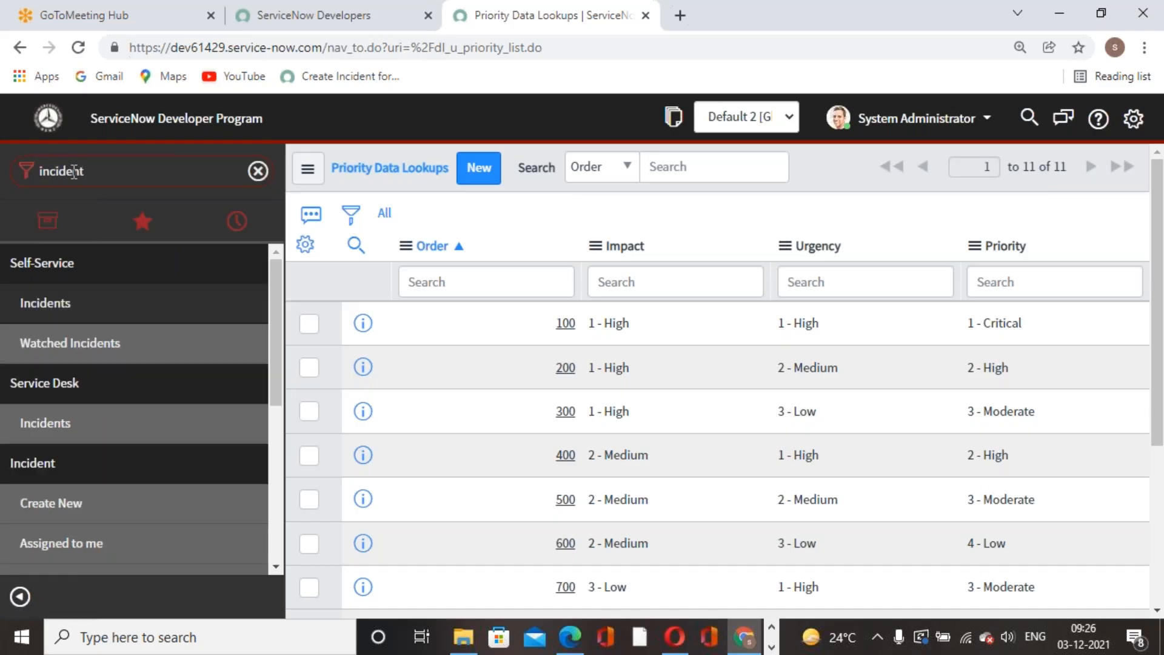
{"action": "scroll", "coordinate": [91, 406], "scroll_direction": "down", "scroll_amount": 3}
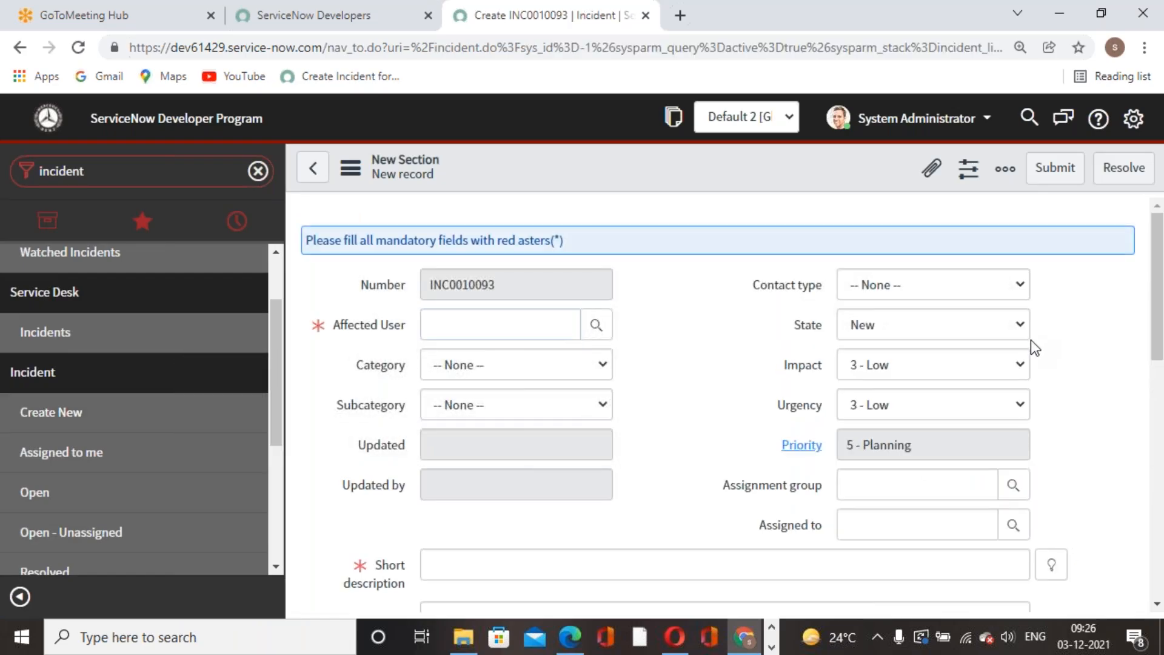
{"action": "left_click", "coordinate": [1026, 364]}
{"action": "left_click", "coordinate": [945, 461]}
{"action": "left_click", "coordinate": [978, 406]}
{"action": "left_click", "coordinate": [941, 505]}
{"action": "left_click", "coordinate": [719, 396]}
Leave the unsaved incident and start a new SLA definition named "Very Very Critical (30mins)" with Resolution as its target
{"action": "double_click", "coordinate": [75, 172]}
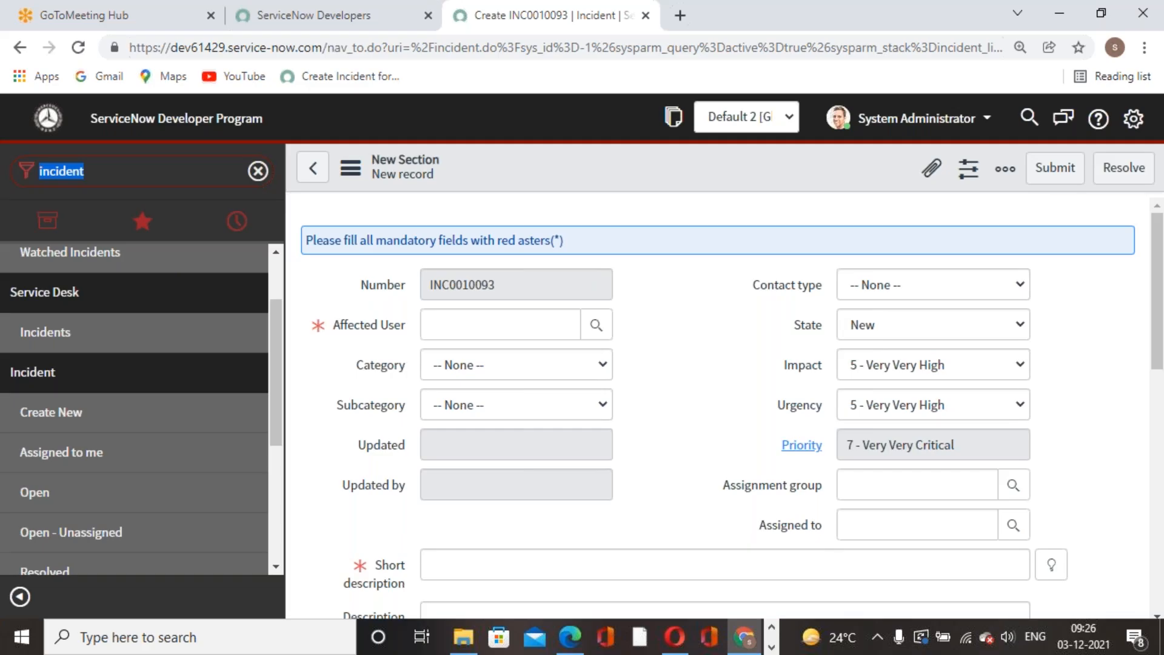
{"action": "type", "text": "sla de"}
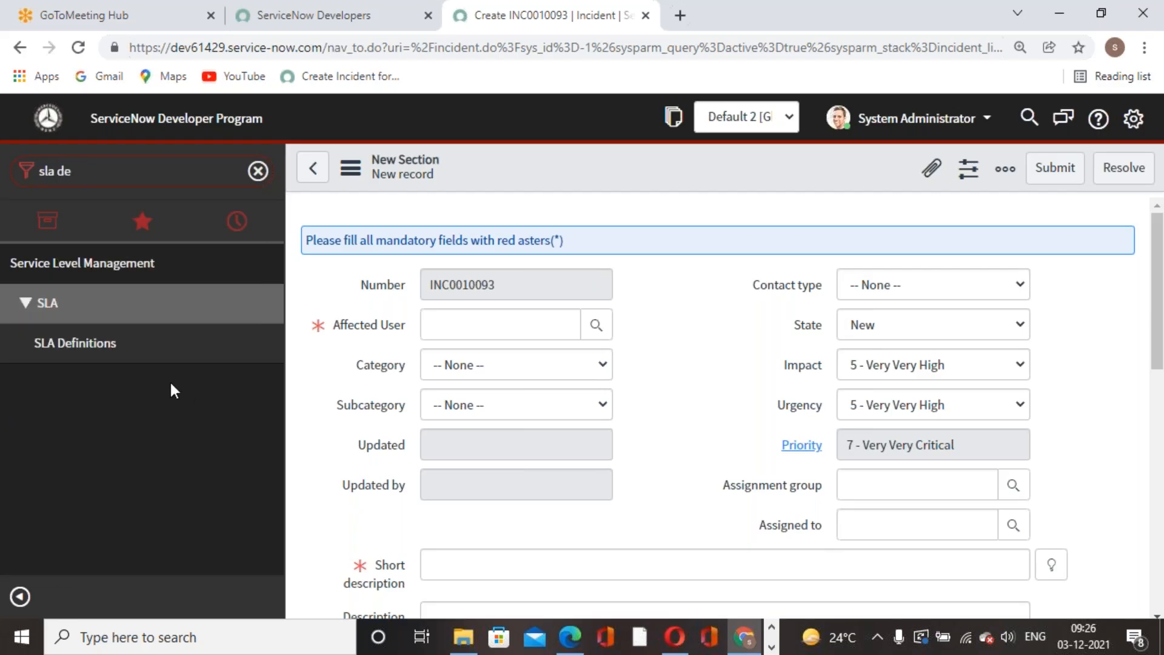
{"action": "left_click", "coordinate": [85, 343]}
{"action": "left_click", "coordinate": [673, 150]}
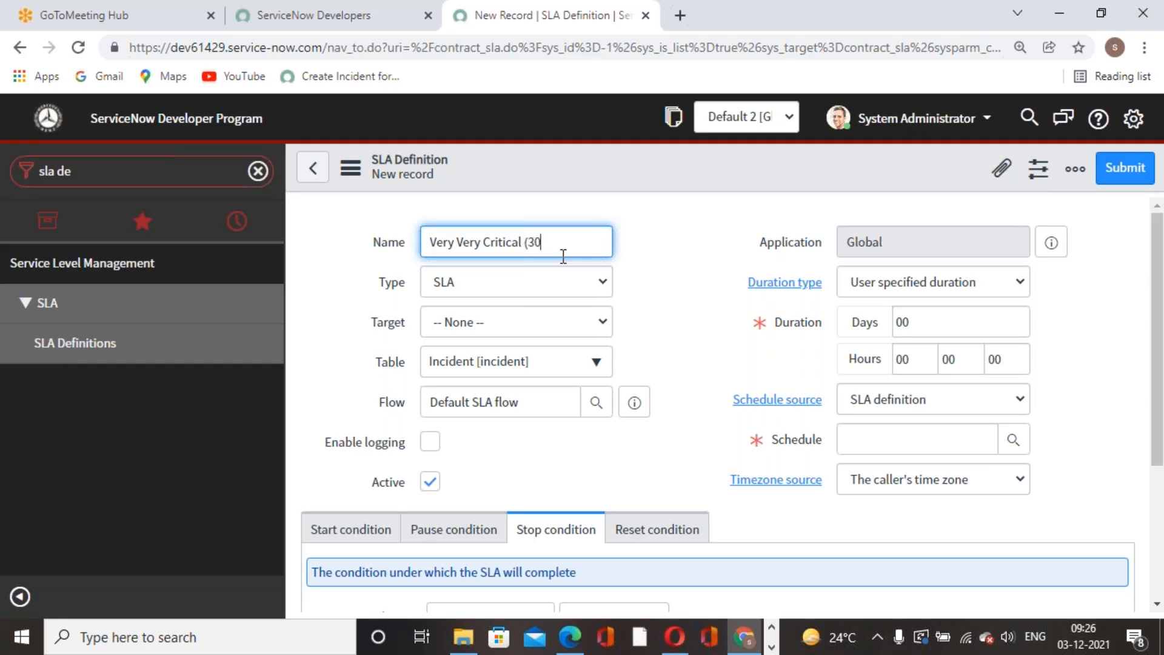
{"action": "type", "text": "mins"}
{"action": "left_click", "coordinate": [586, 321]}
{"action": "left_click", "coordinate": [487, 380]}
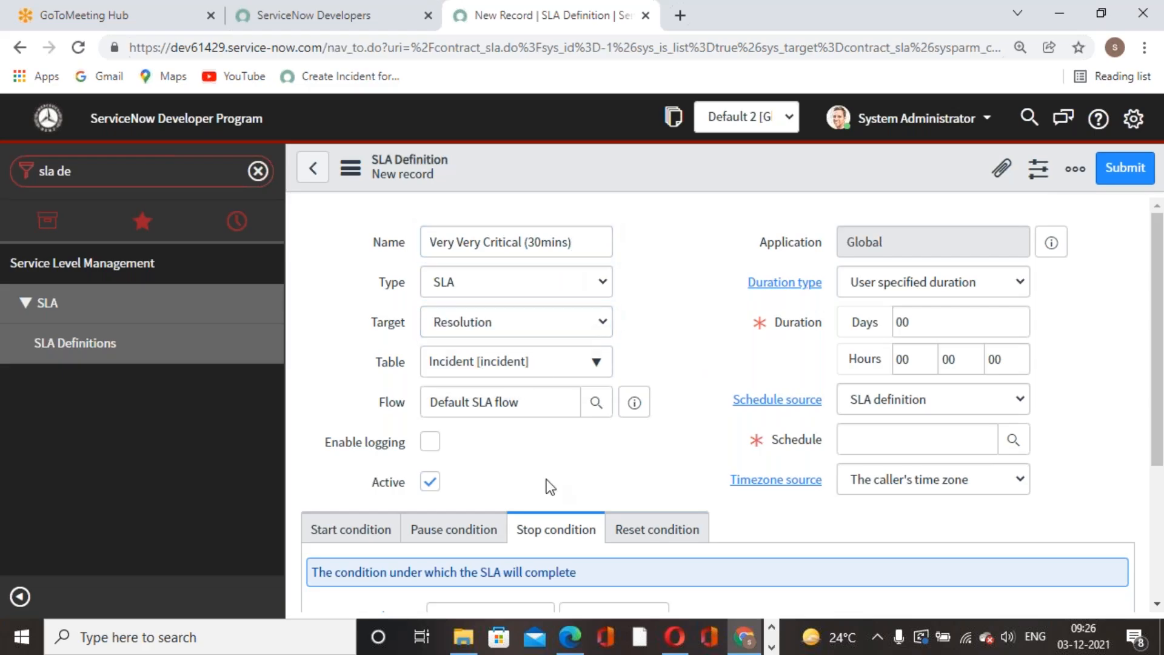
Set the SLA definition's duration to 30 minutes and its schedule source to No schedule, and dismiss the breach notice
{"action": "scroll", "coordinate": [580, 470], "scroll_direction": "down", "scroll_amount": 1}
{"action": "scroll", "coordinate": [728, 471], "scroll_direction": "down", "scroll_amount": 1}
{"action": "scroll", "coordinate": [861, 464], "scroll_direction": "up", "scroll_amount": 2}
{"action": "left_click", "coordinate": [935, 326]}
{"action": "left_click", "coordinate": [961, 358]}
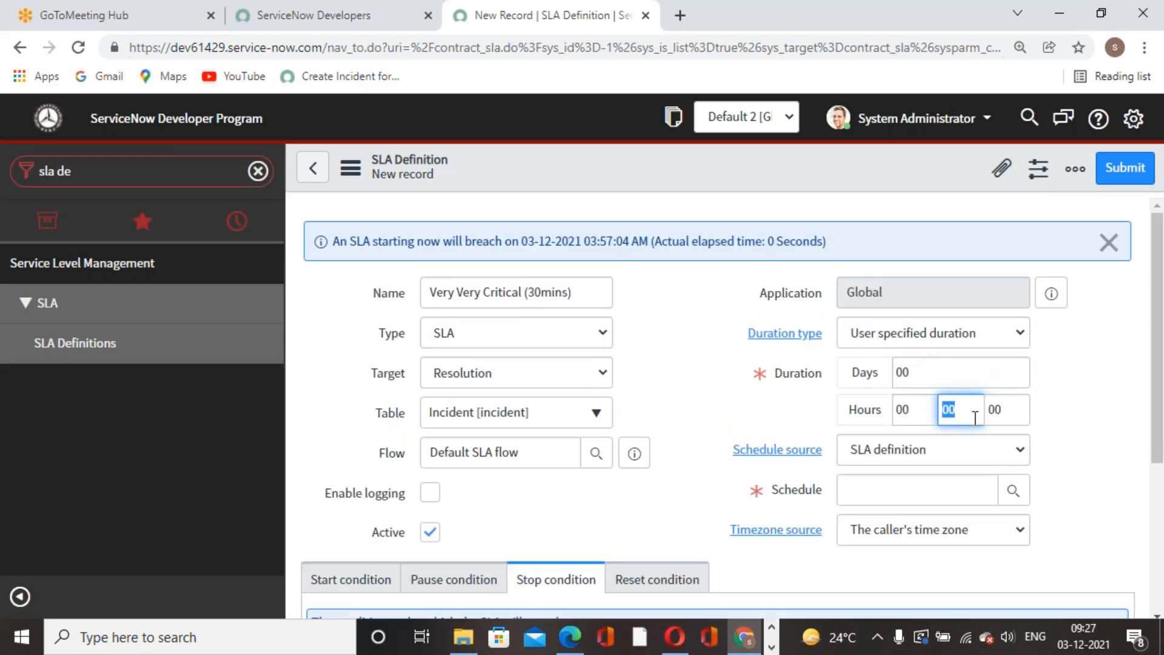
{"action": "type", "text": "30"}
{"action": "left_click", "coordinate": [1050, 517]}
{"action": "left_click", "coordinate": [1018, 459]}
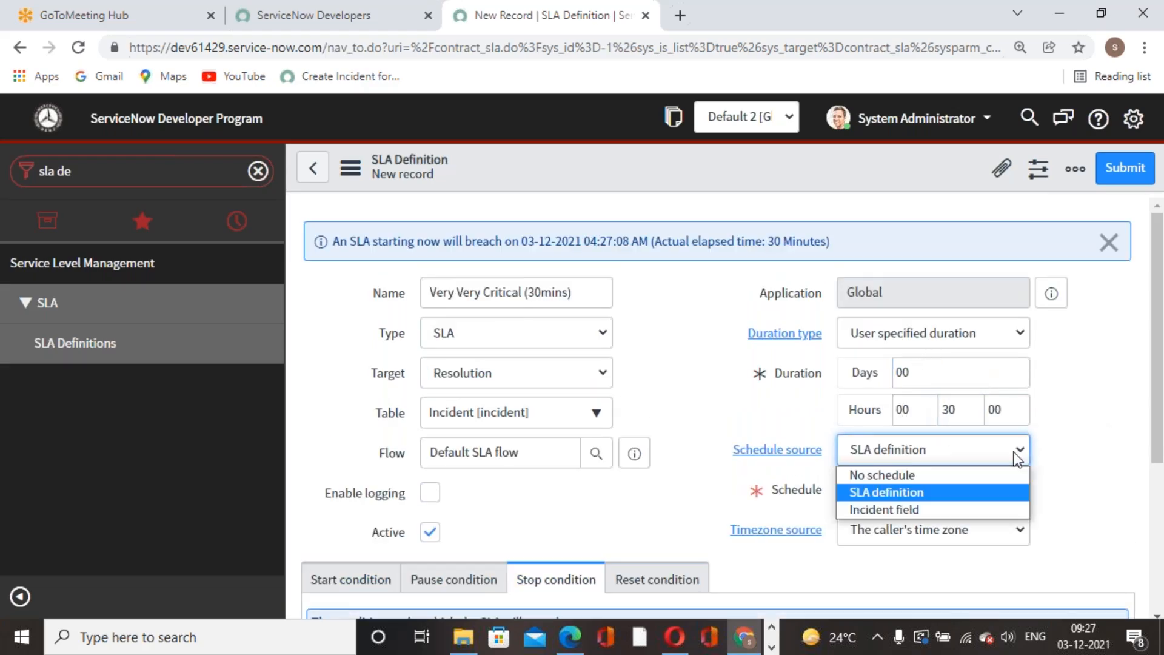
{"action": "left_click", "coordinate": [914, 475]}
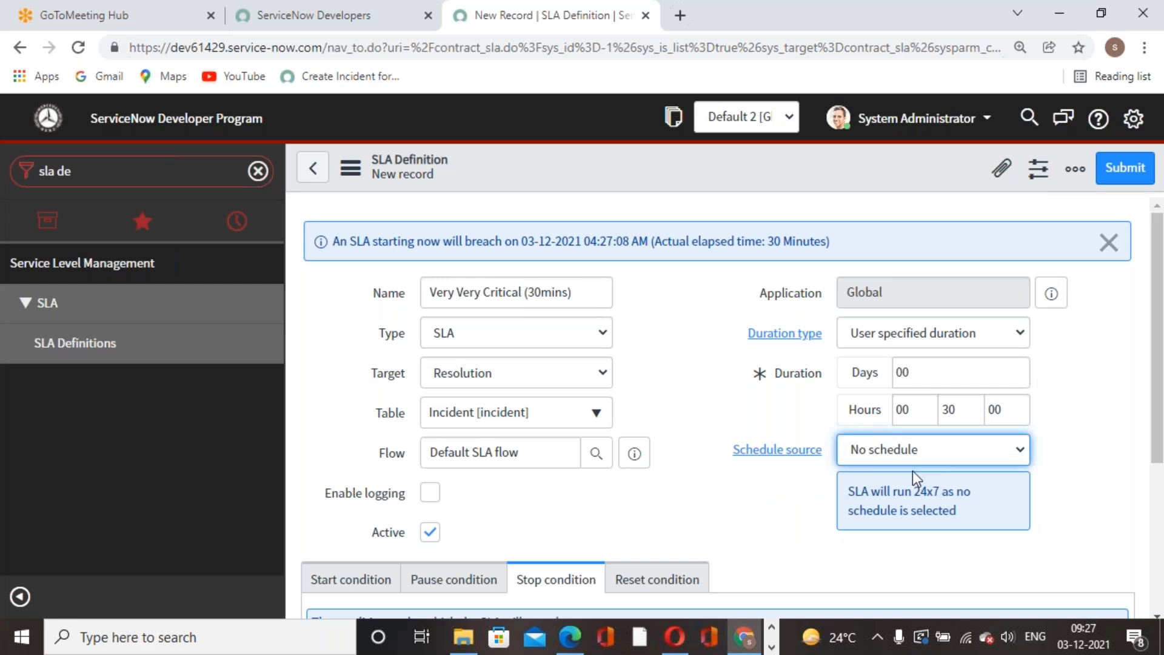
{"action": "scroll", "coordinate": [704, 463], "scroll_direction": "down", "scroll_amount": 3}
{"action": "scroll", "coordinate": [410, 449], "scroll_direction": "up", "scroll_amount": 3}
{"action": "left_click", "coordinate": [1107, 244]}
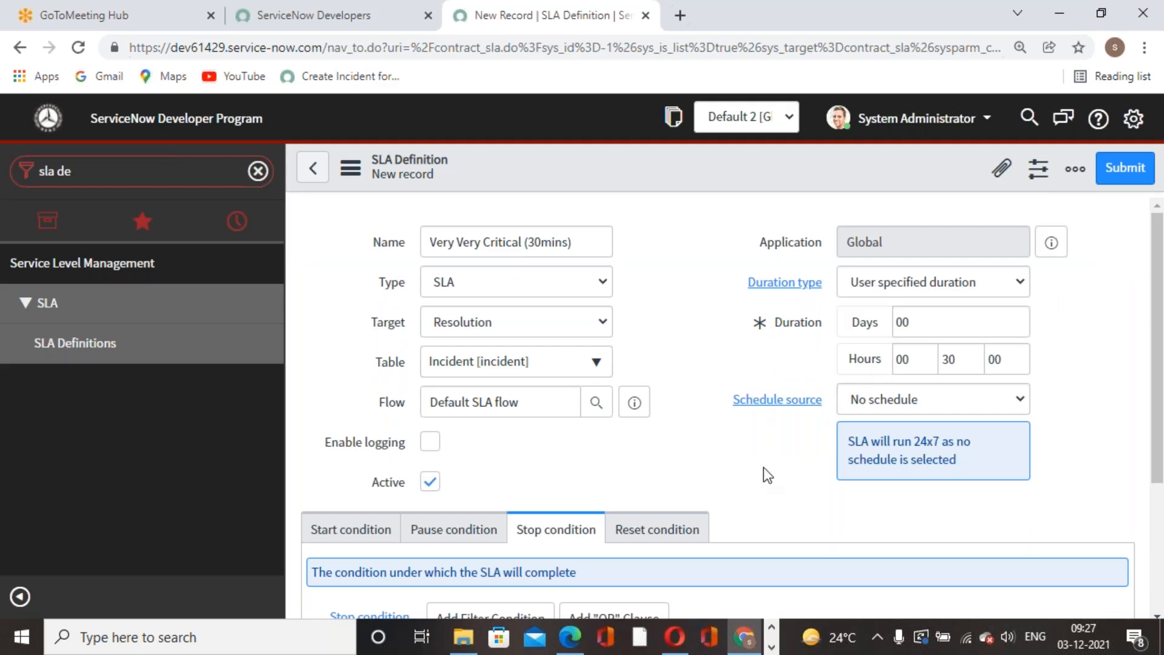
Add "Active is true" as the SLA definition's first start condition
{"action": "scroll", "coordinate": [715, 450], "scroll_direction": "down", "scroll_amount": 3}
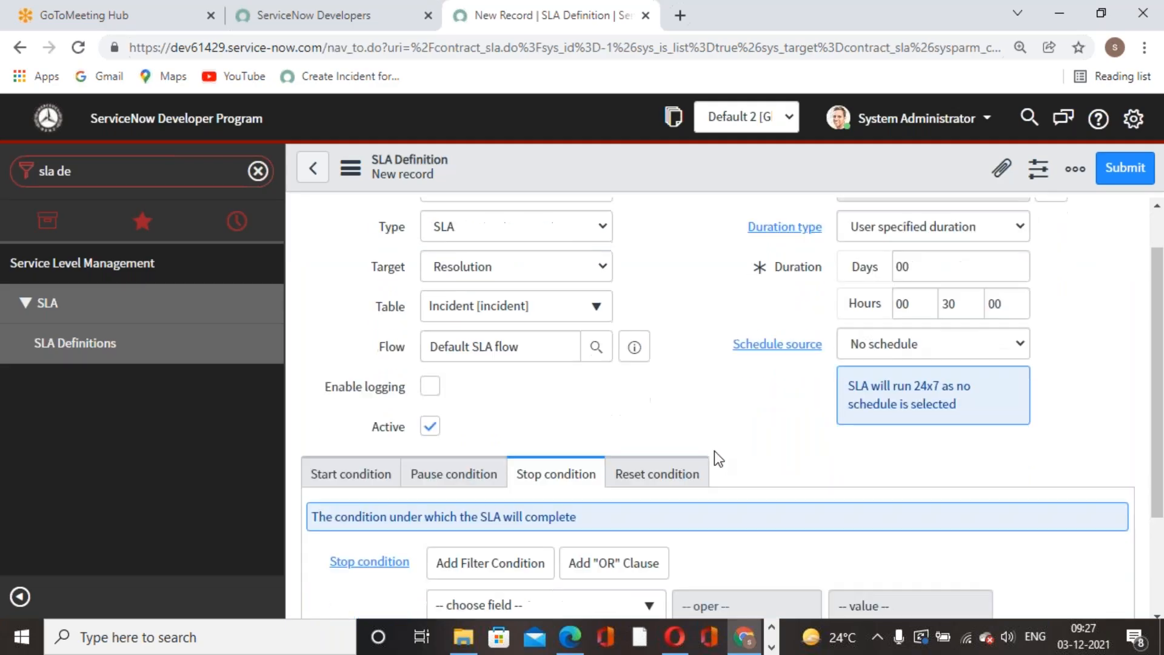
{"action": "left_click", "coordinate": [351, 337]}
{"action": "scroll", "coordinate": [688, 402], "scroll_direction": "up", "scroll_amount": 3}
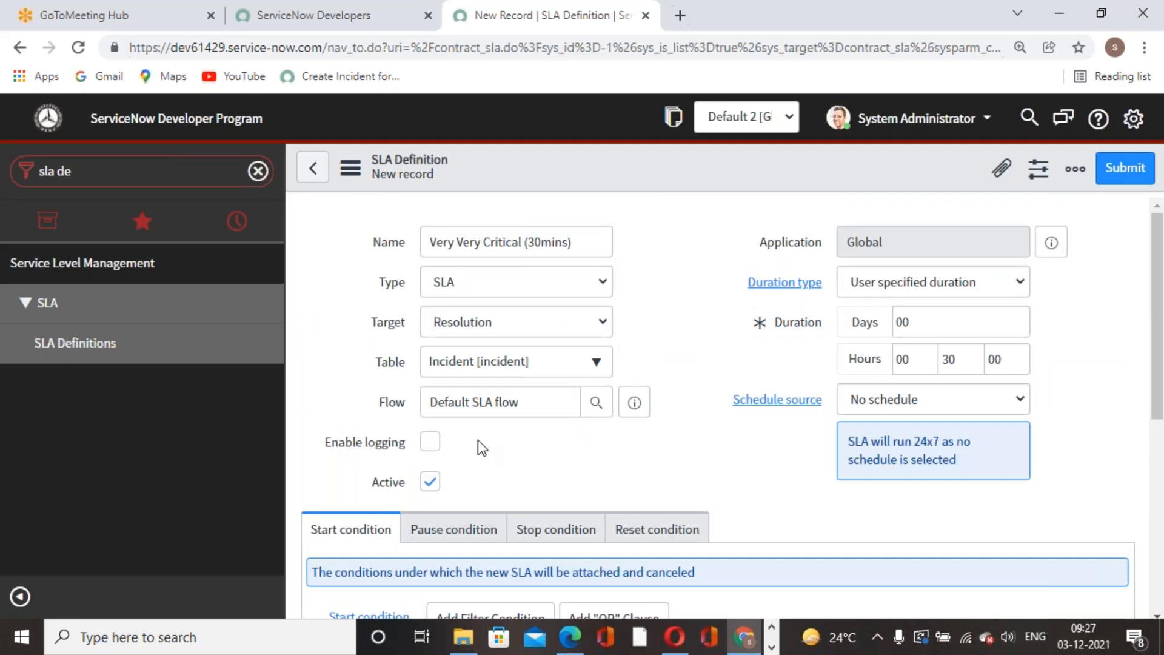
{"action": "scroll", "coordinate": [479, 440], "scroll_direction": "down", "scroll_amount": 4}
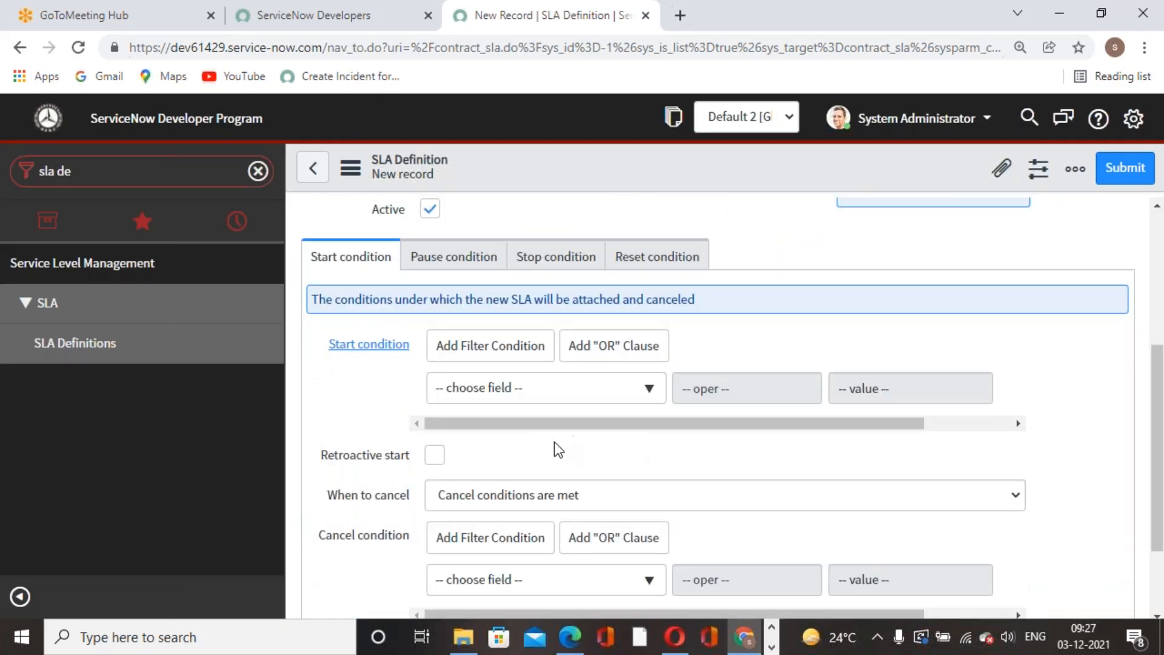
{"action": "scroll", "coordinate": [497, 468], "scroll_direction": "up", "scroll_amount": 3}
{"action": "scroll", "coordinate": [507, 460], "scroll_direction": "down", "scroll_amount": 3}
{"action": "left_click", "coordinate": [647, 388]}
{"action": "type", "text": "pri"}
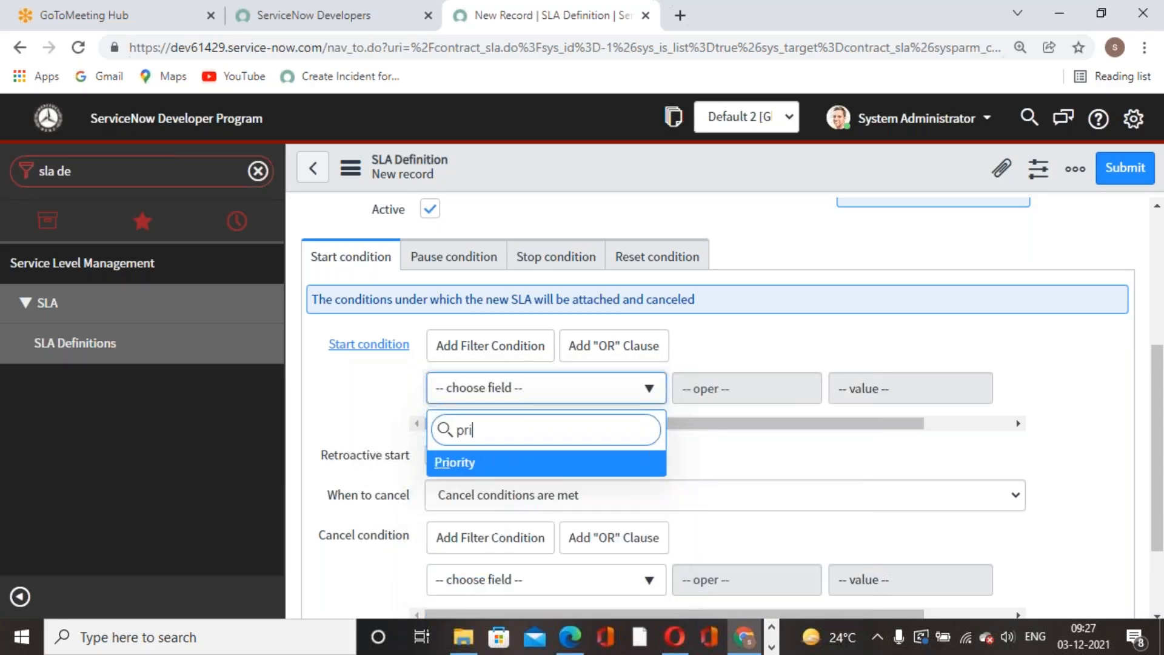
{"action": "key", "text": "BackSpace"}
{"action": "key", "text": "BackSpace"}
{"action": "key", "text": "BackSpace"}
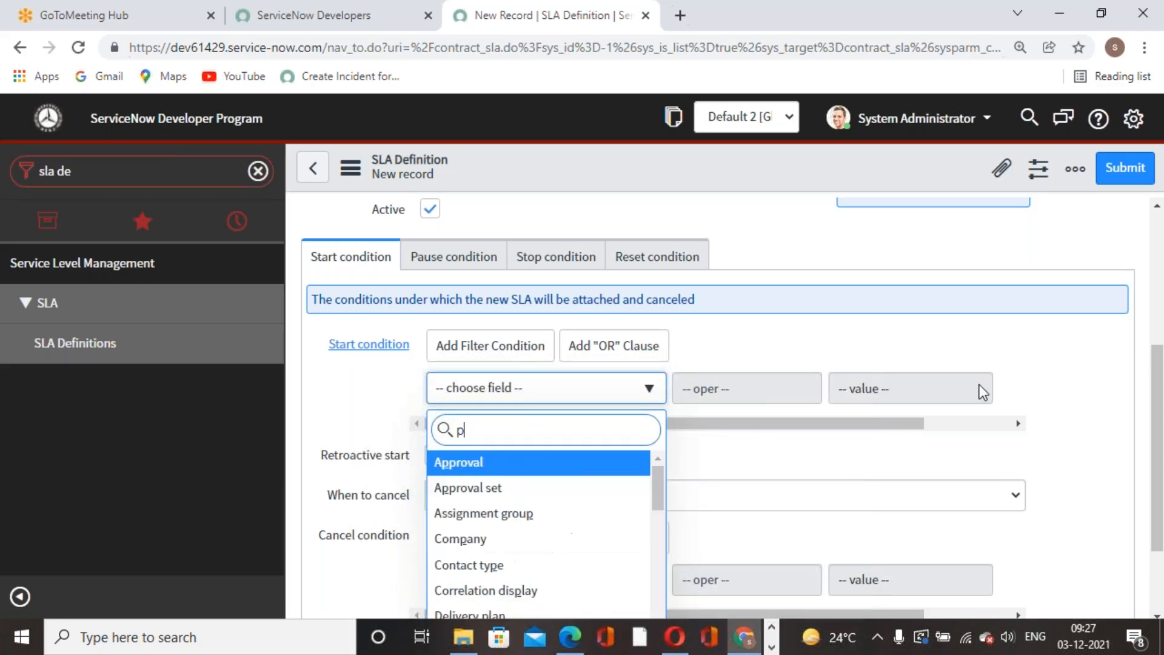
{"action": "type", "text": "active"}
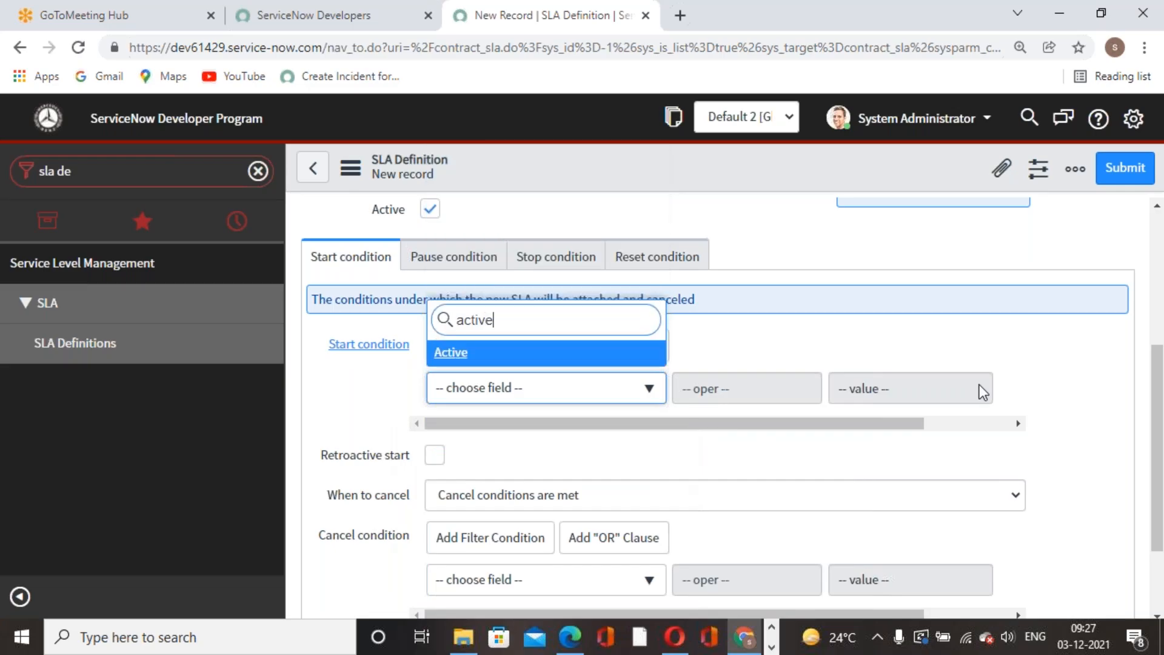
{"action": "left_click", "coordinate": [445, 353]}
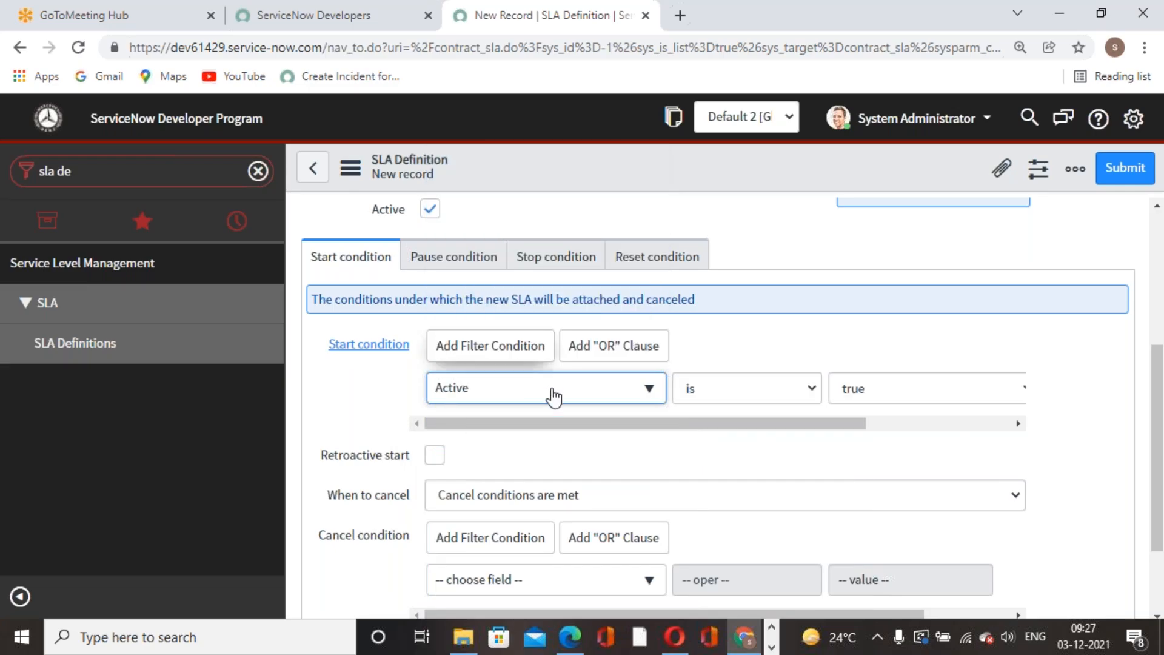
Add a second start condition, joined with AND, requiring Priority is 7 - Very Very Critical
{"action": "left_click", "coordinate": [883, 420]}
{"action": "left_click", "coordinate": [916, 415]}
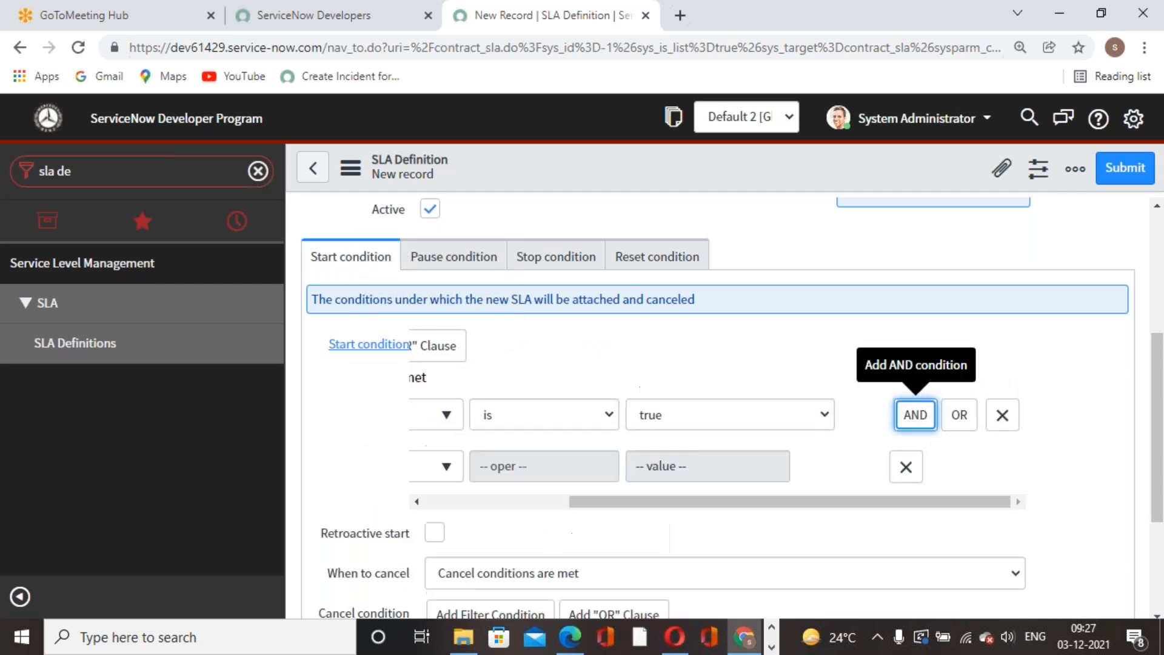
{"action": "left_click_drag", "start_coordinate": [780, 503], "coordinate": [470, 494]}
{"action": "left_click", "coordinate": [526, 468]}
{"action": "type", "text": "pri"}
{"action": "left_click", "coordinate": [514, 432]}
{"action": "left_click", "coordinate": [893, 468]}
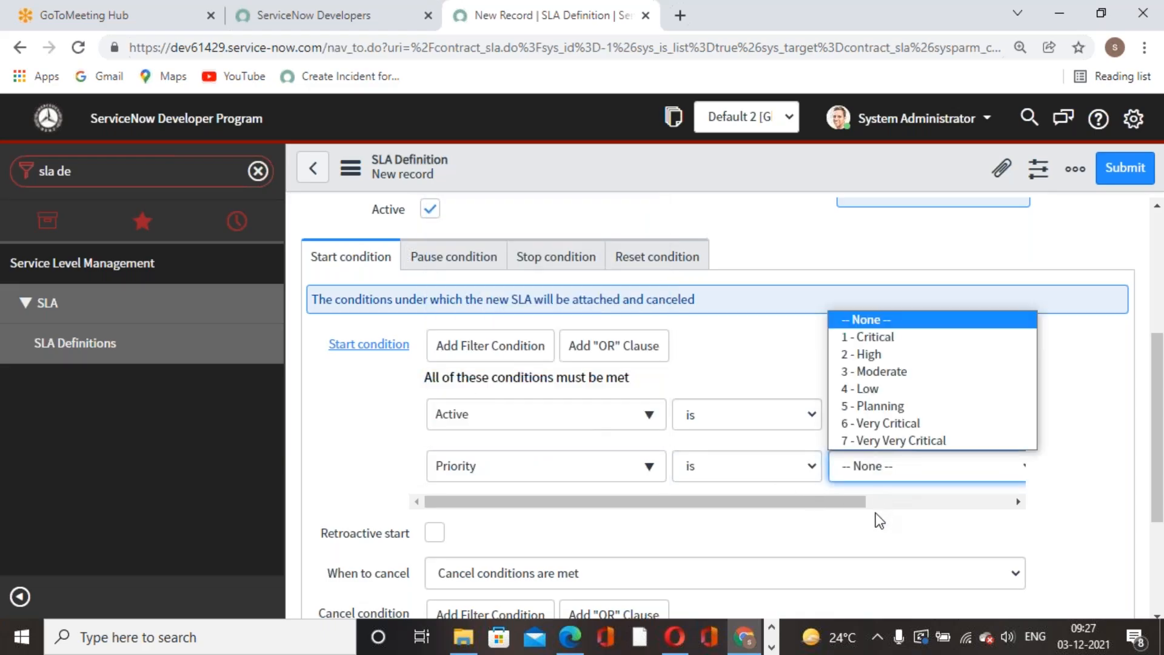
{"action": "left_click", "coordinate": [886, 446]}
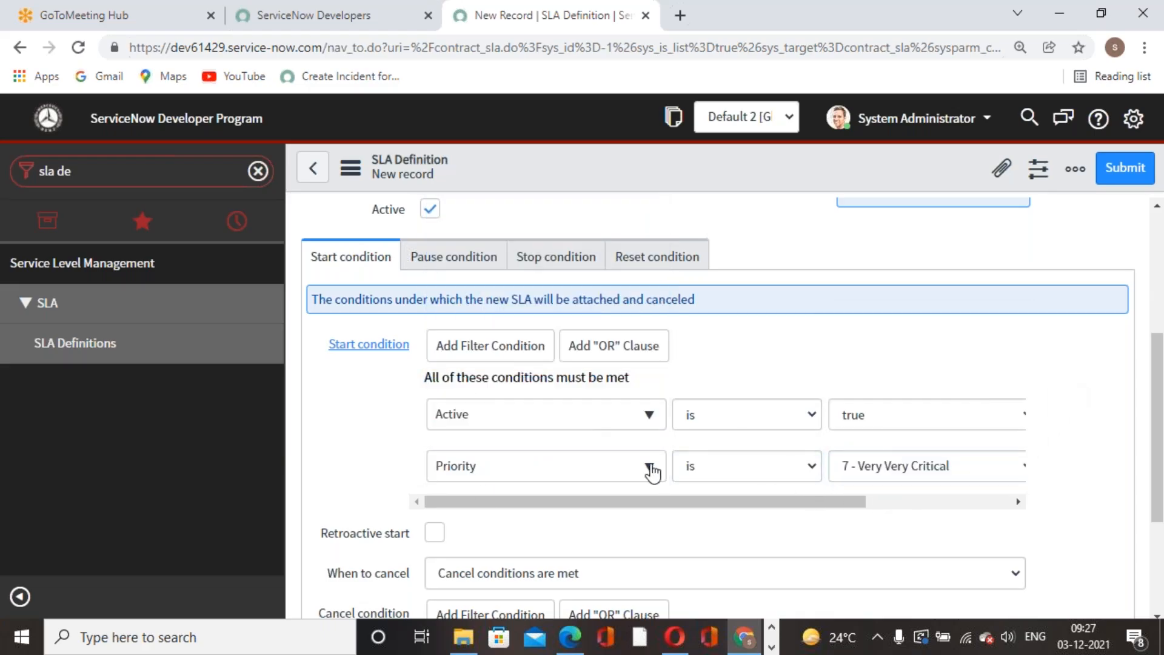
Enable Retroactive start for the SLA definition and set its start to Created
{"action": "scroll", "coordinate": [709, 473], "scroll_direction": "down", "scroll_amount": 3}
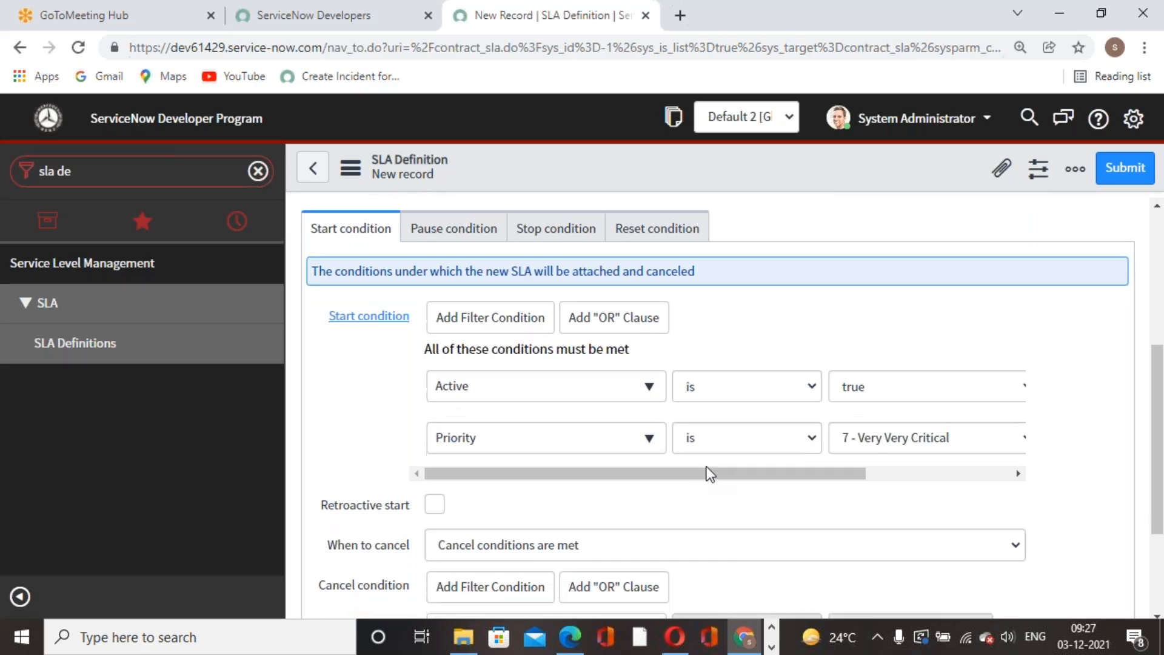
{"action": "scroll", "coordinate": [706, 522], "scroll_direction": "up", "scroll_amount": 3}
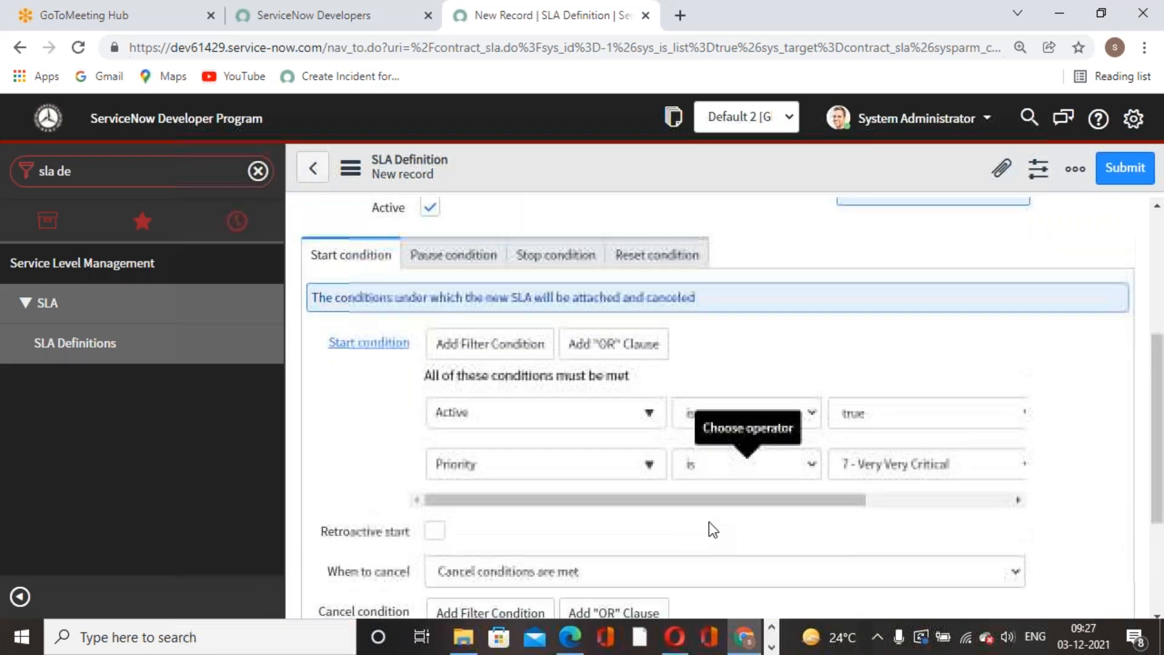
{"action": "left_click", "coordinate": [433, 525]}
{"action": "scroll", "coordinate": [693, 503], "scroll_direction": "down", "scroll_amount": 1}
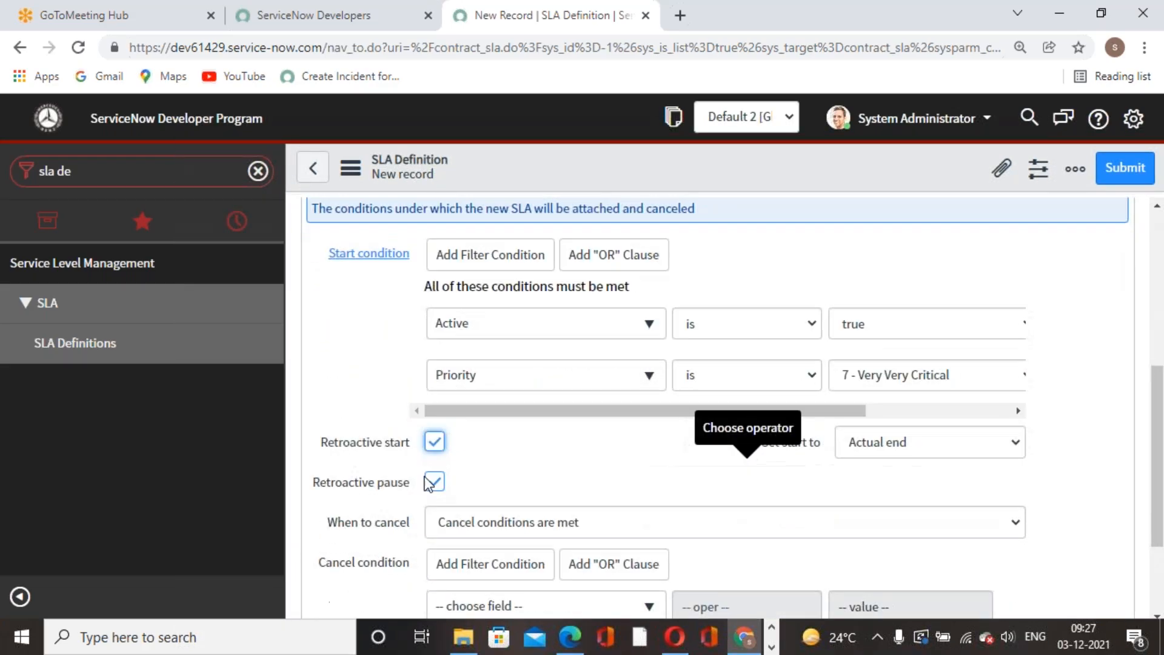
{"action": "left_click", "coordinate": [988, 439]}
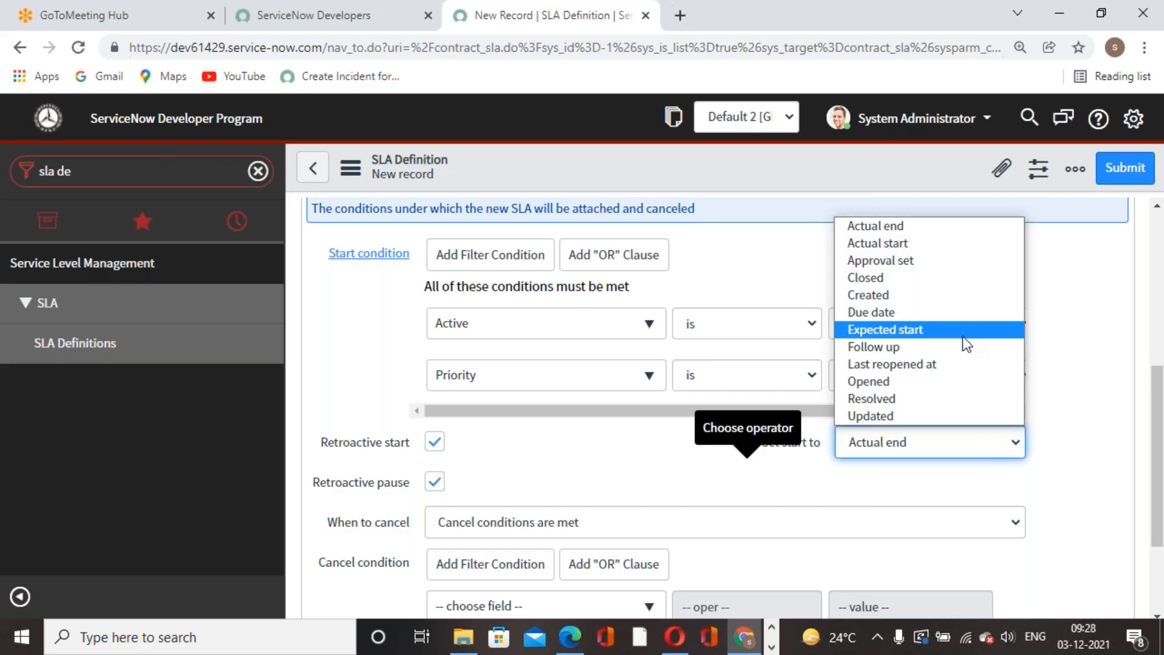
{"action": "left_click", "coordinate": [915, 297]}
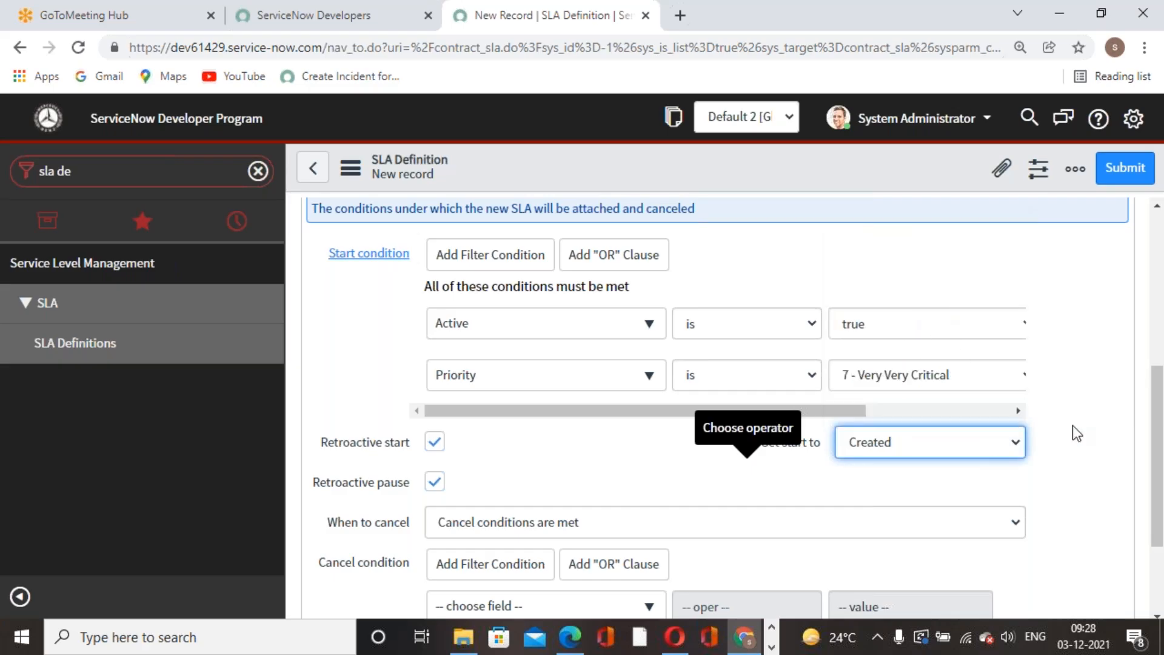
Set When to cancel to "Start conditions are not met" and review the start condition settings
{"action": "scroll", "coordinate": [1038, 434], "scroll_direction": "down", "scroll_amount": 2}
{"action": "left_click", "coordinate": [854, 380]}
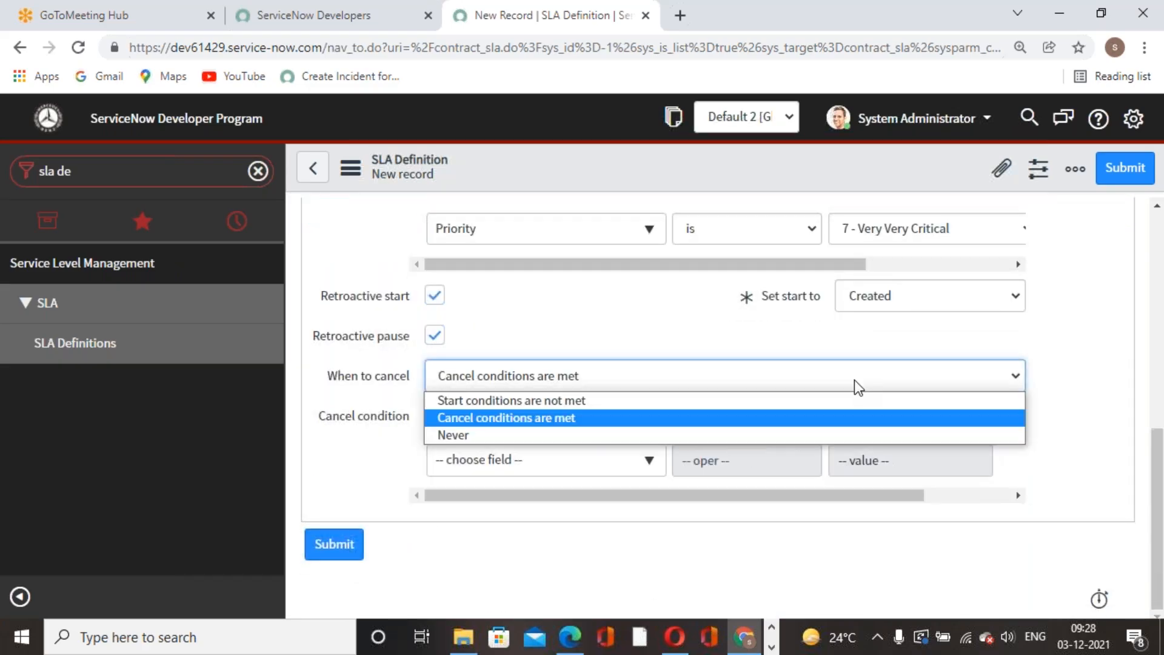
{"action": "left_click", "coordinate": [562, 401]}
{"action": "scroll", "coordinate": [558, 388], "scroll_direction": "up", "scroll_amount": 5}
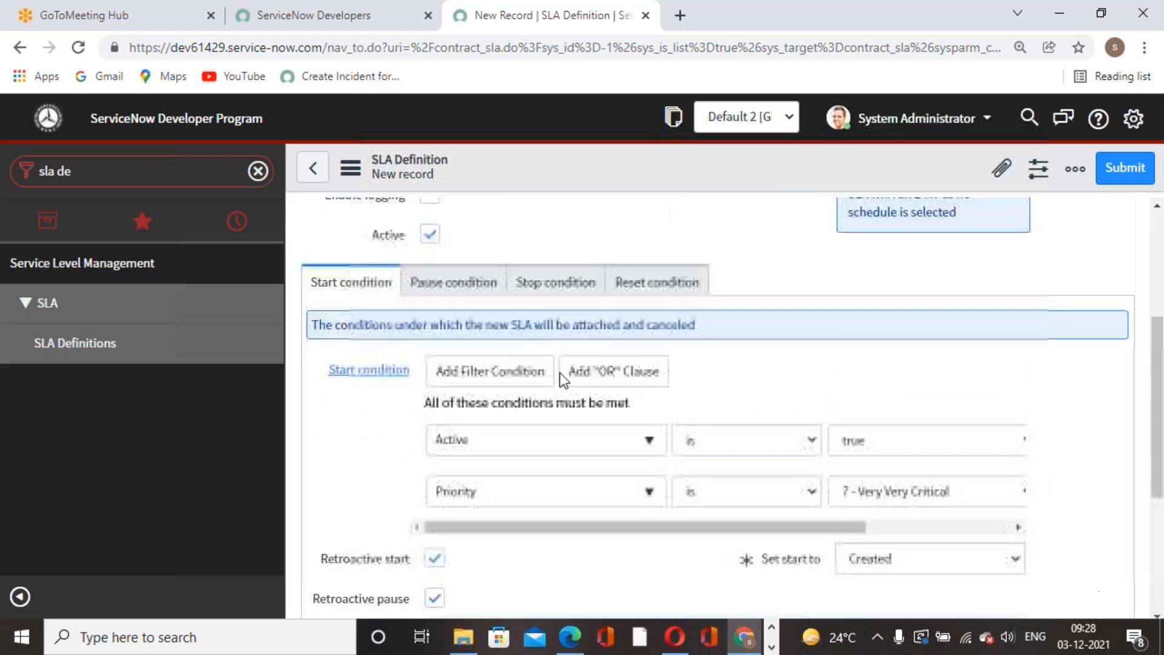
{"action": "scroll", "coordinate": [594, 482], "scroll_direction": "down", "scroll_amount": 4}
{"action": "scroll", "coordinate": [708, 607], "scroll_direction": "up", "scroll_amount": 1}
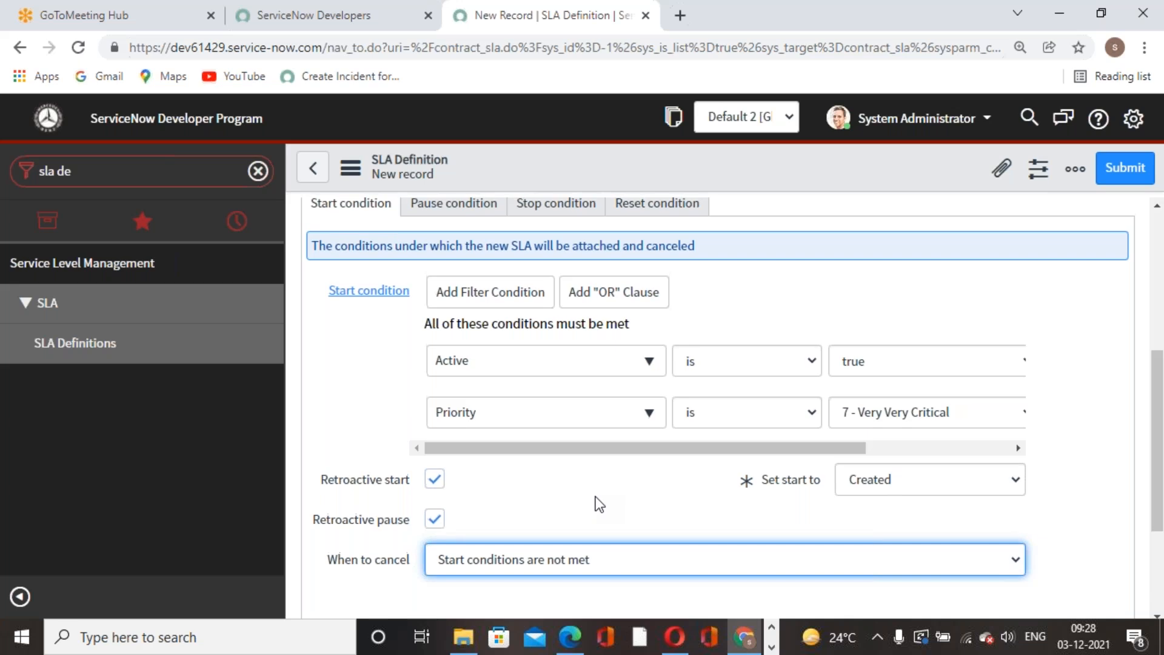
Add "State is On Hold" as the SLA definition's first pause condition
{"action": "scroll", "coordinate": [534, 400], "scroll_direction": "up", "scroll_amount": 1}
{"action": "left_click", "coordinate": [462, 300]}
{"action": "scroll", "coordinate": [688, 510], "scroll_direction": "down", "scroll_amount": 1}
{"action": "left_click", "coordinate": [649, 343]}
{"action": "type", "text": "stat"}
{"action": "left_click", "coordinate": [520, 433]}
{"action": "left_click", "coordinate": [879, 343]}
{"action": "left_click", "coordinate": [862, 410]}
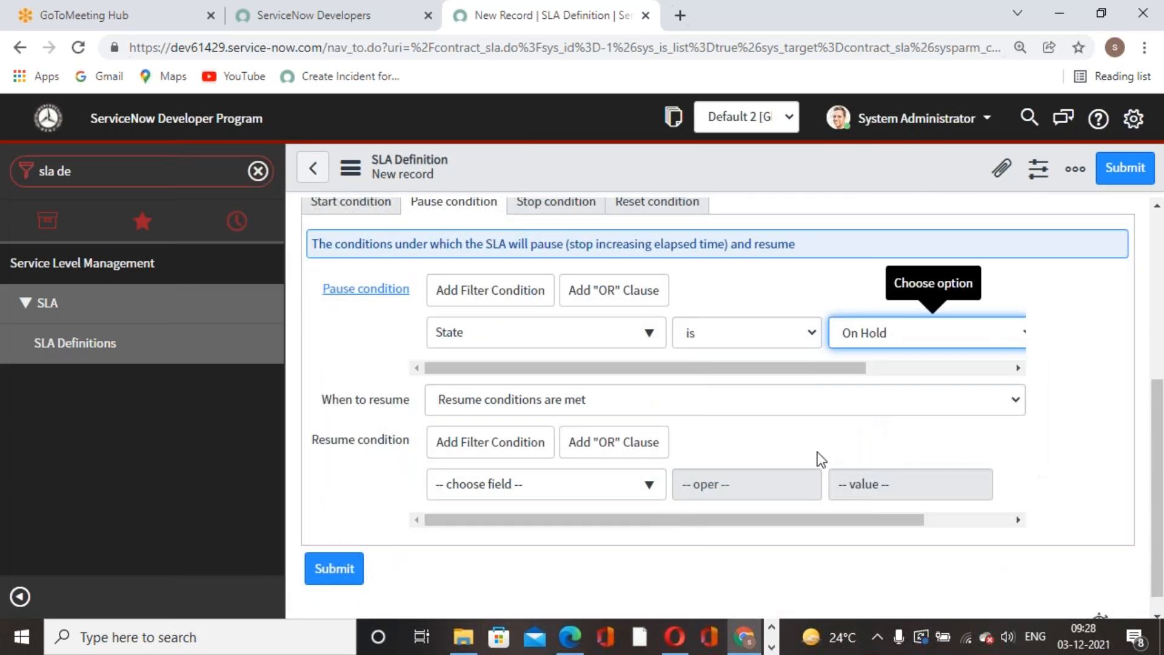
Add a second pause condition, joined with AND, requiring On hold reason is Awaiting Caller
{"action": "left_click_drag", "start_coordinate": [790, 521], "coordinate": [1024, 532]}
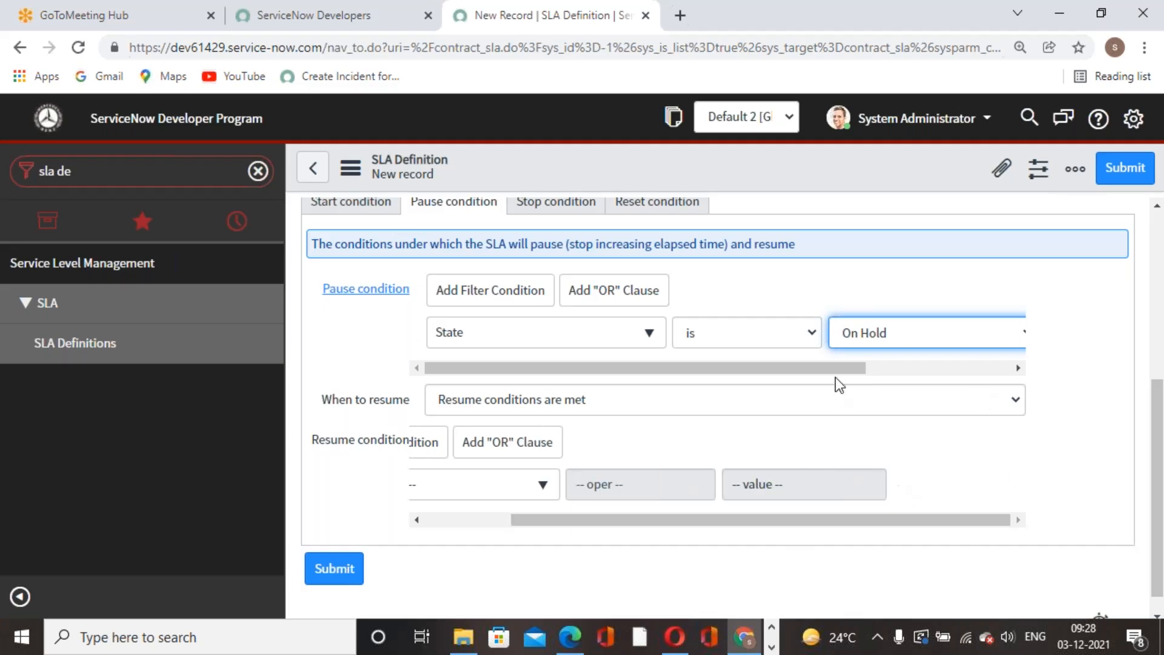
{"action": "left_click_drag", "start_coordinate": [835, 368], "coordinate": [1038, 366]}
{"action": "left_click", "coordinate": [909, 335]}
{"action": "left_click_drag", "start_coordinate": [875, 446], "coordinate": [730, 446]}
{"action": "left_click", "coordinate": [577, 416]}
{"action": "type", "text": "hol"}
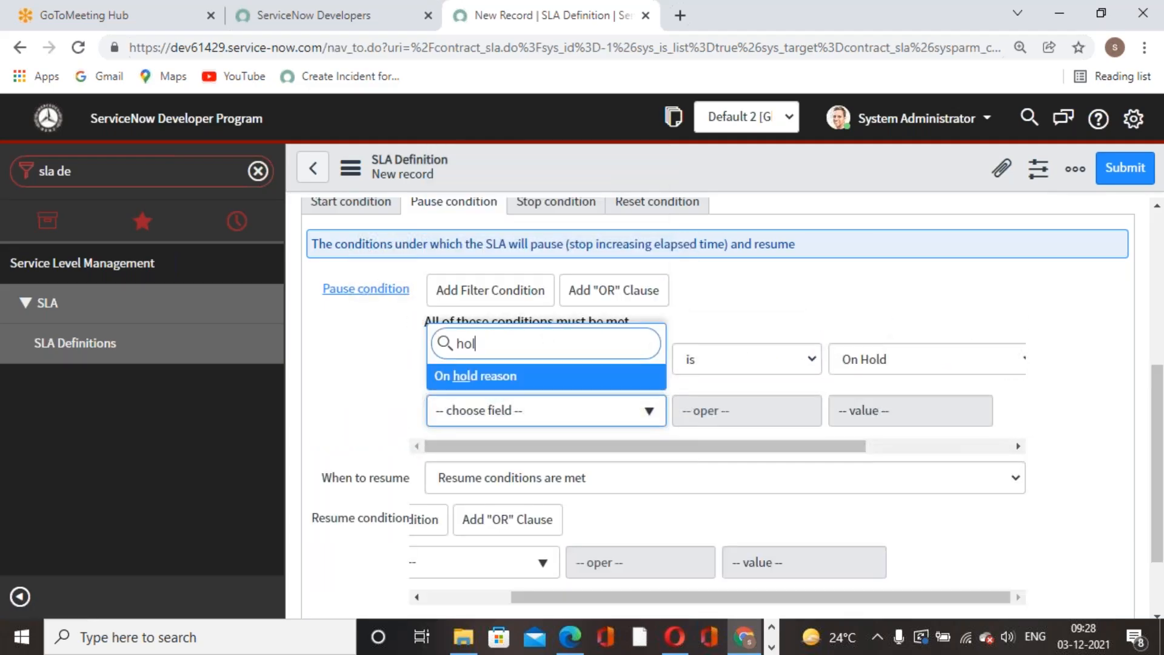
{"action": "type", "text": "d"}
{"action": "key", "text": "Return"}
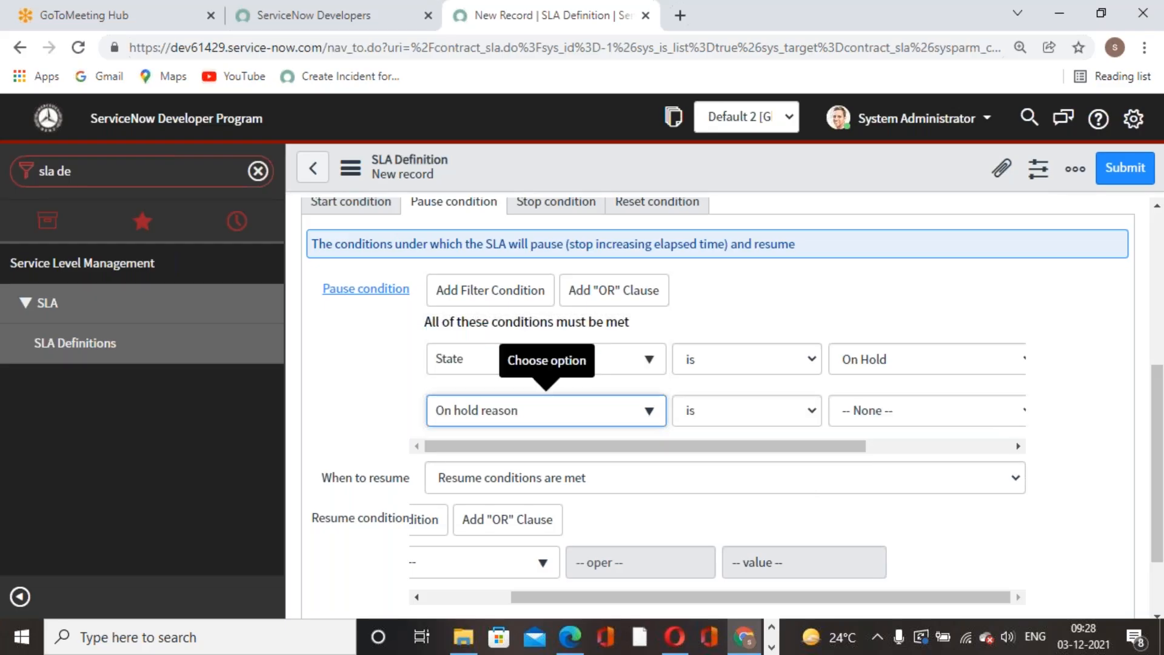
{"action": "left_click", "coordinate": [861, 418]}
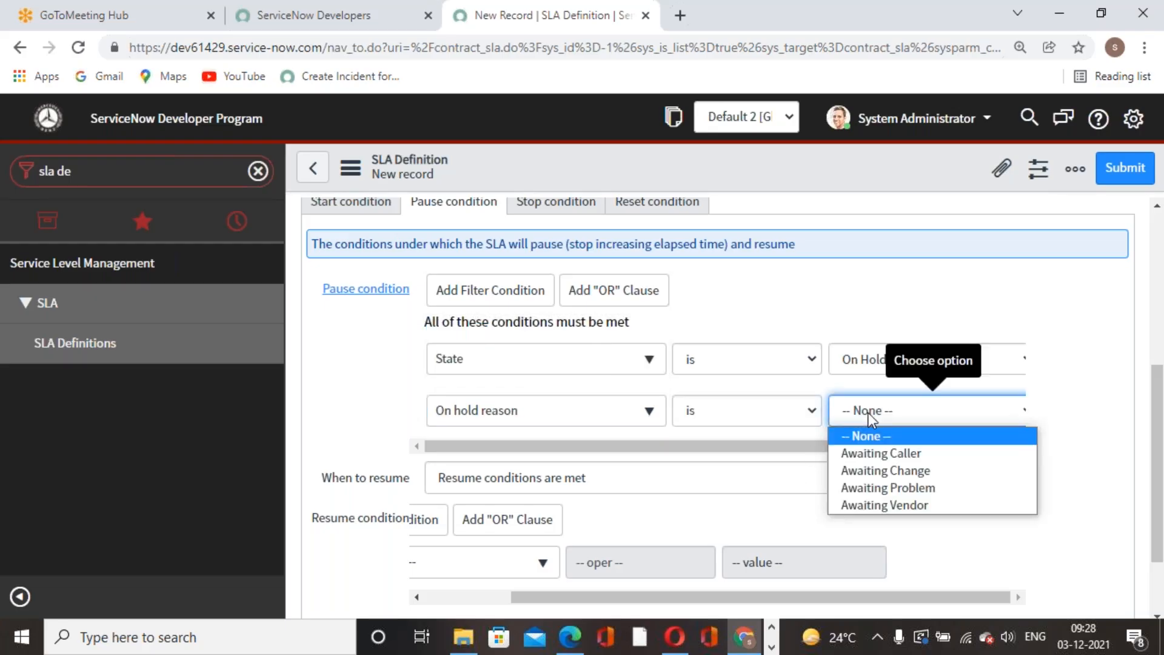
{"action": "left_click", "coordinate": [875, 451]}
Add an OR alternative to the on hold reason pause condition with State is Resolved
{"action": "left_click_drag", "start_coordinate": [841, 450], "coordinate": [986, 449]}
{"action": "left_click", "coordinate": [957, 410]}
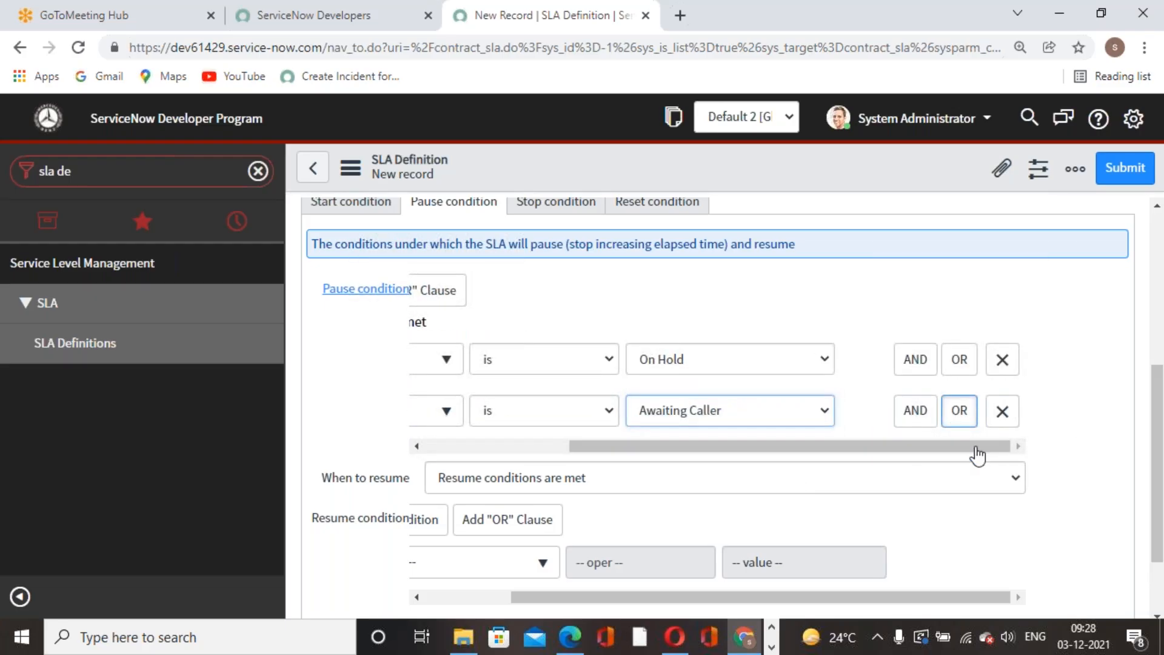
{"action": "scroll", "coordinate": [788, 467], "scroll_direction": "down", "scroll_amount": 3}
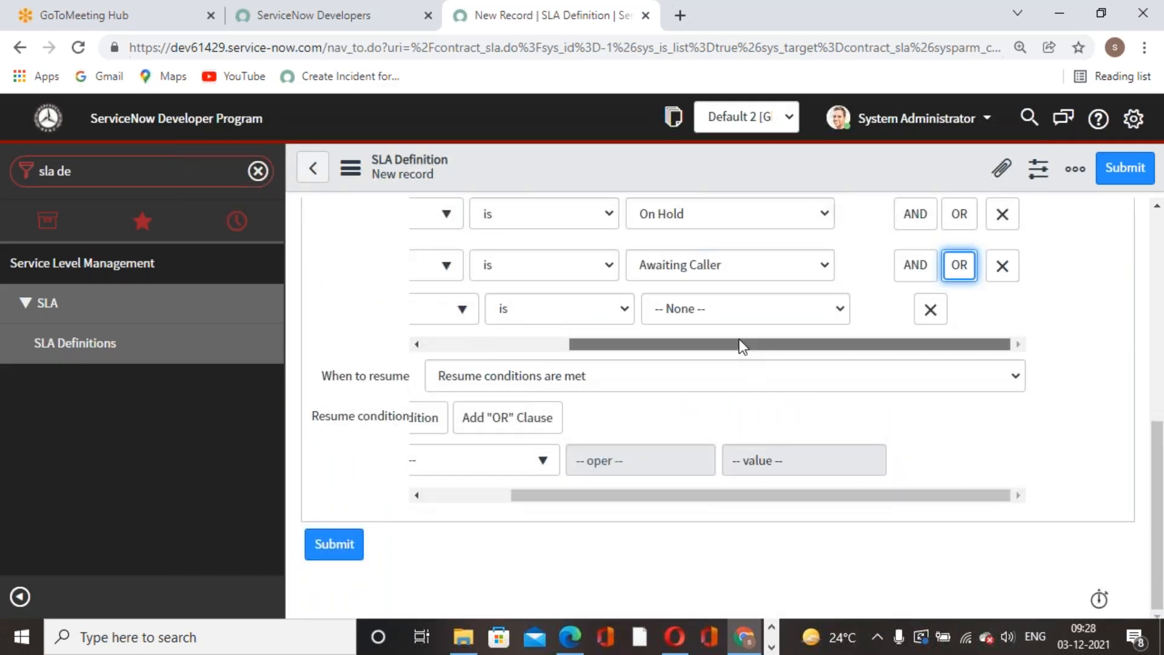
{"action": "left_click_drag", "start_coordinate": [740, 343], "coordinate": [514, 334]}
{"action": "left_click", "coordinate": [512, 309]}
{"action": "type", "text": "stat"}
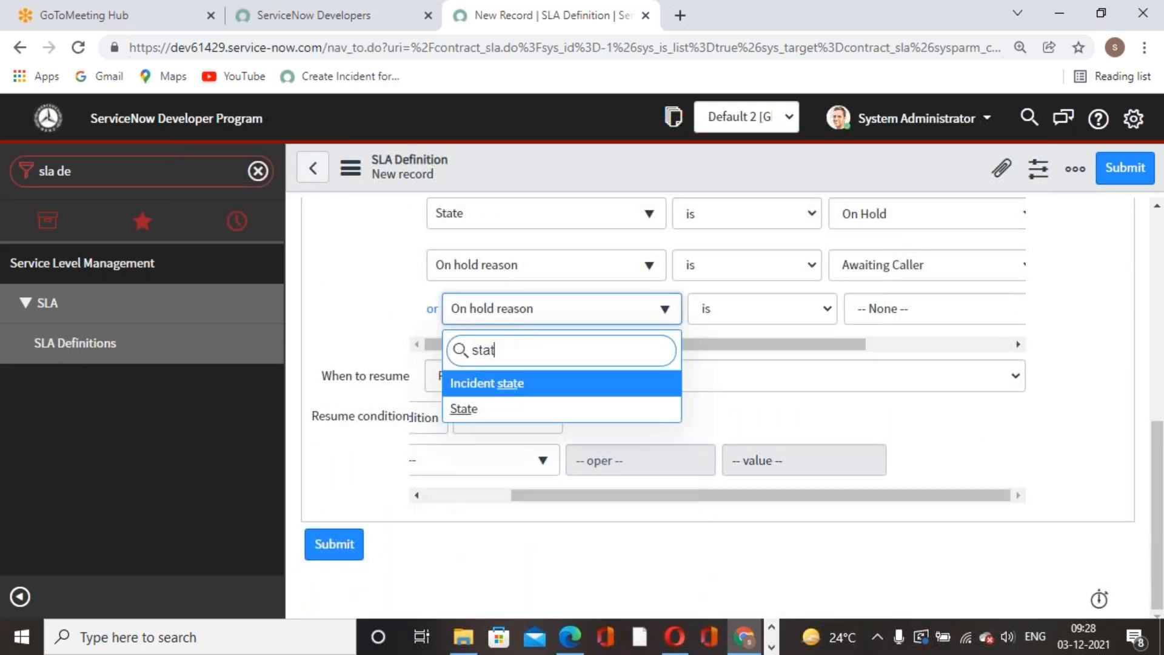
{"action": "key", "text": "Return"}
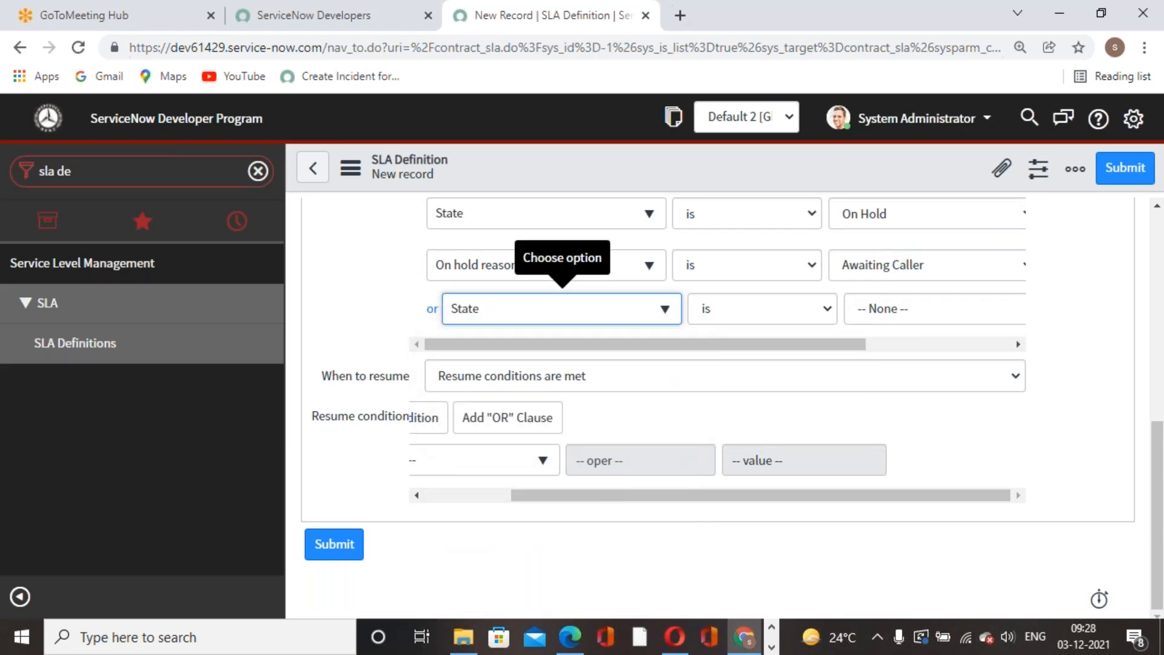
{"action": "left_click_drag", "start_coordinate": [824, 347], "coordinate": [1029, 346]}
{"action": "scroll", "coordinate": [720, 438], "scroll_direction": "up", "scroll_amount": 8}
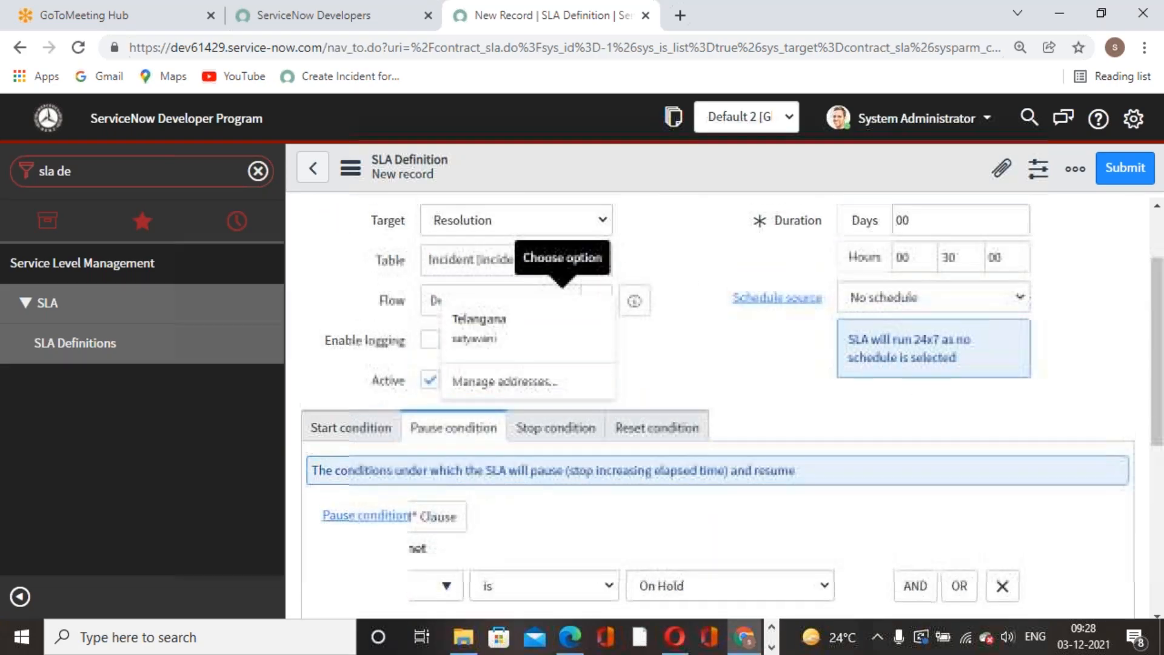
{"action": "scroll", "coordinate": [720, 437], "scroll_direction": "down", "scroll_amount": 5}
{"action": "left_click", "coordinate": [815, 509]}
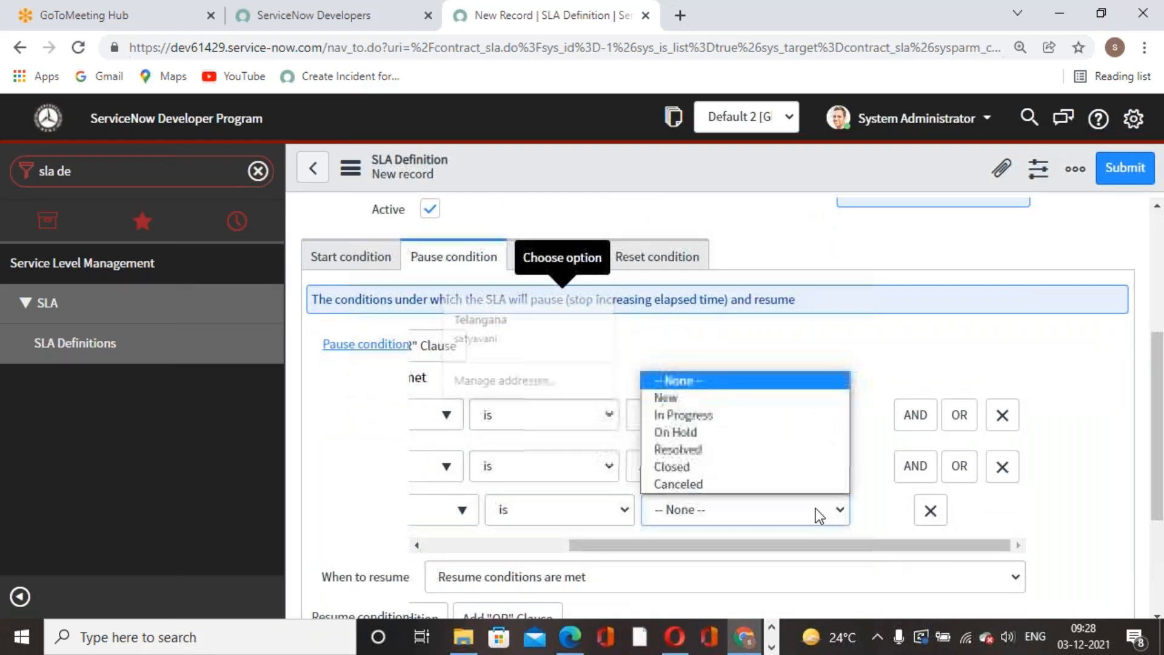
{"action": "left_click", "coordinate": [712, 451]}
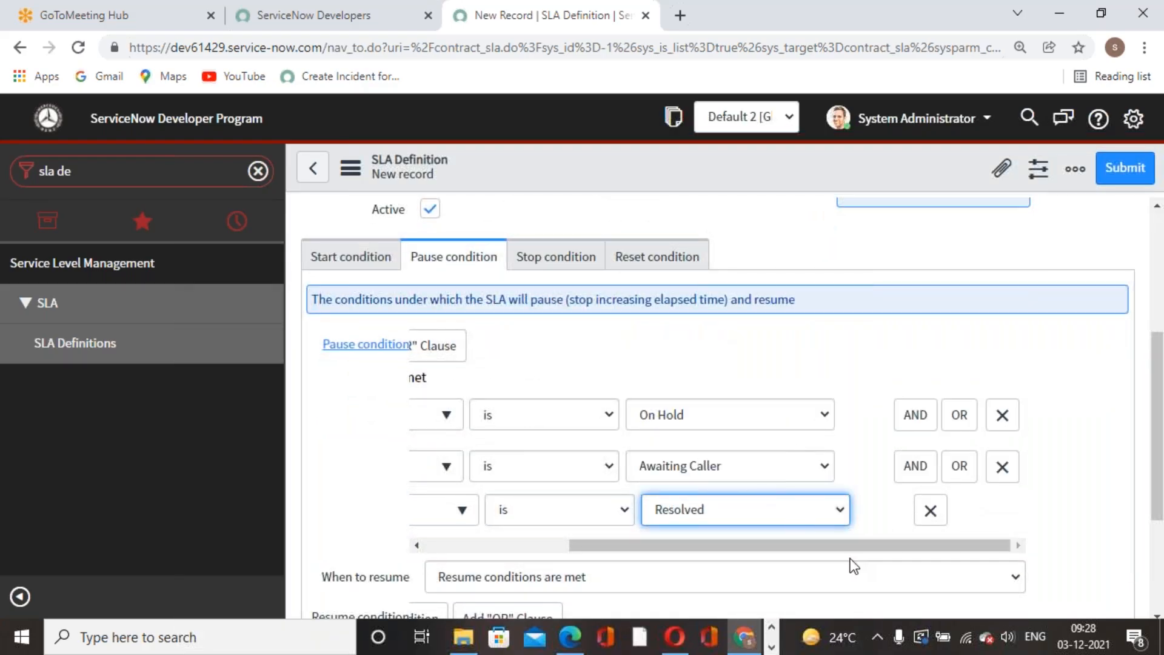
Set When to resume to "Pause conditions are not met" and review the pause conditions
{"action": "scroll", "coordinate": [879, 551], "scroll_direction": "down", "scroll_amount": 3}
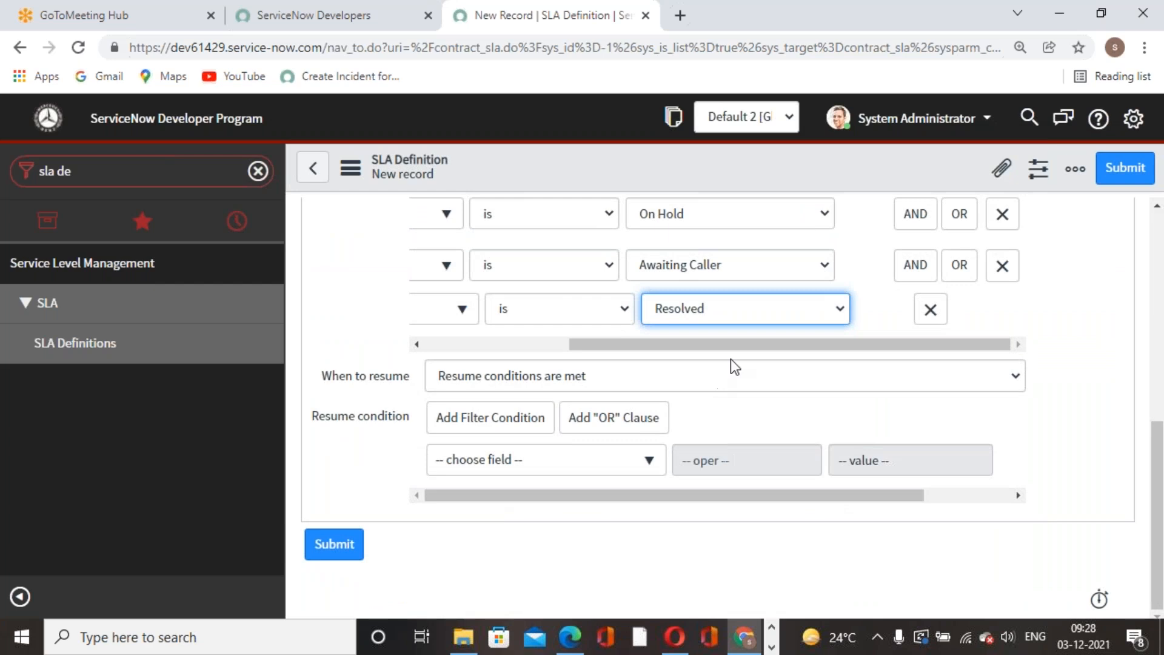
{"action": "left_click", "coordinate": [741, 377]}
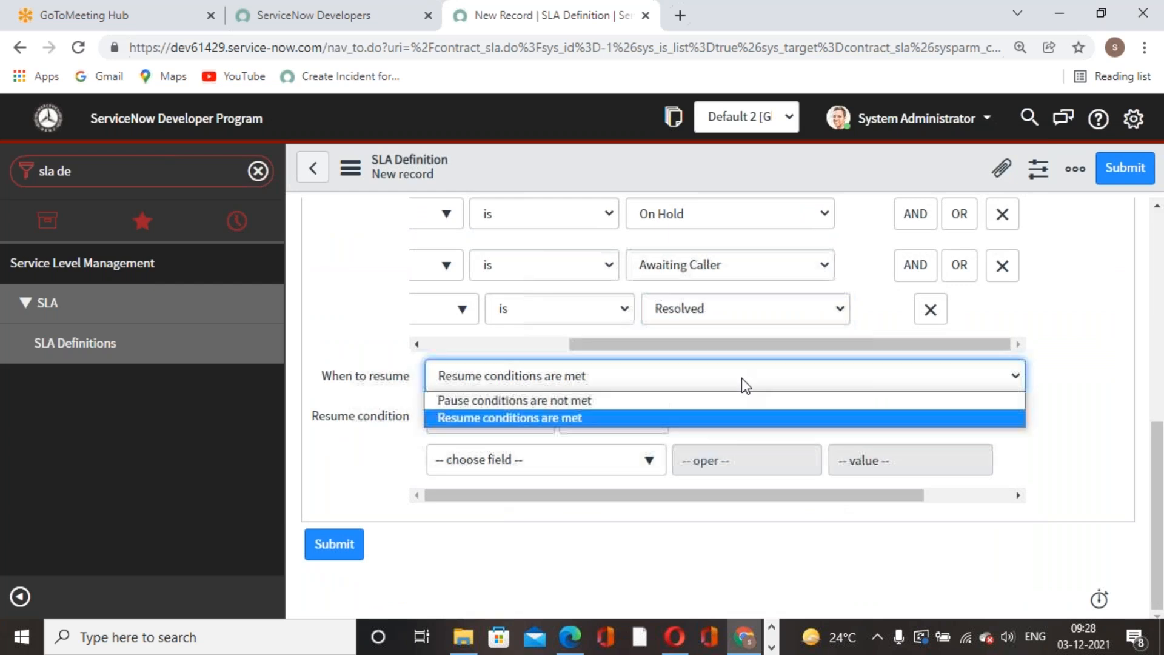
{"action": "left_click", "coordinate": [558, 401]}
{"action": "scroll", "coordinate": [681, 496], "scroll_direction": "up", "scroll_amount": 5}
{"action": "scroll", "coordinate": [685, 502], "scroll_direction": "down", "scroll_amount": 3}
{"action": "left_click_drag", "start_coordinate": [722, 447], "coordinate": [537, 461]}
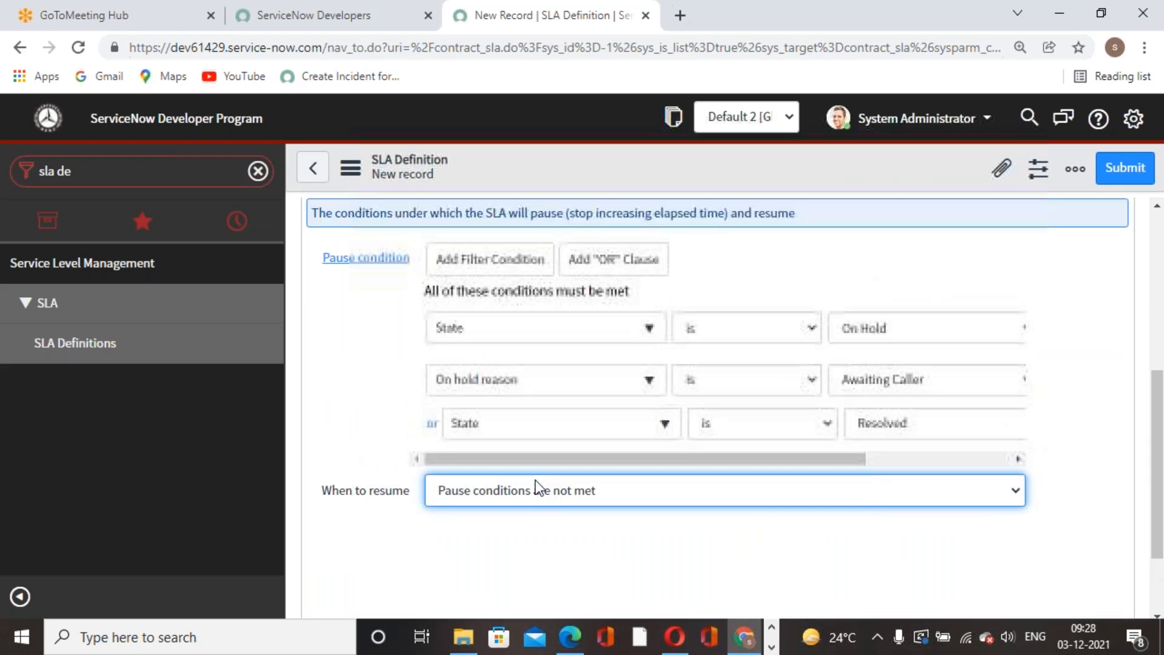
Set the stop condition to State is Closed and submit the SLA definition
{"action": "scroll", "coordinate": [538, 488], "scroll_direction": "up", "scroll_amount": 5}
{"action": "left_click", "coordinate": [554, 509]}
{"action": "scroll", "coordinate": [664, 515], "scroll_direction": "down", "scroll_amount": 3}
{"action": "left_click", "coordinate": [555, 459]}
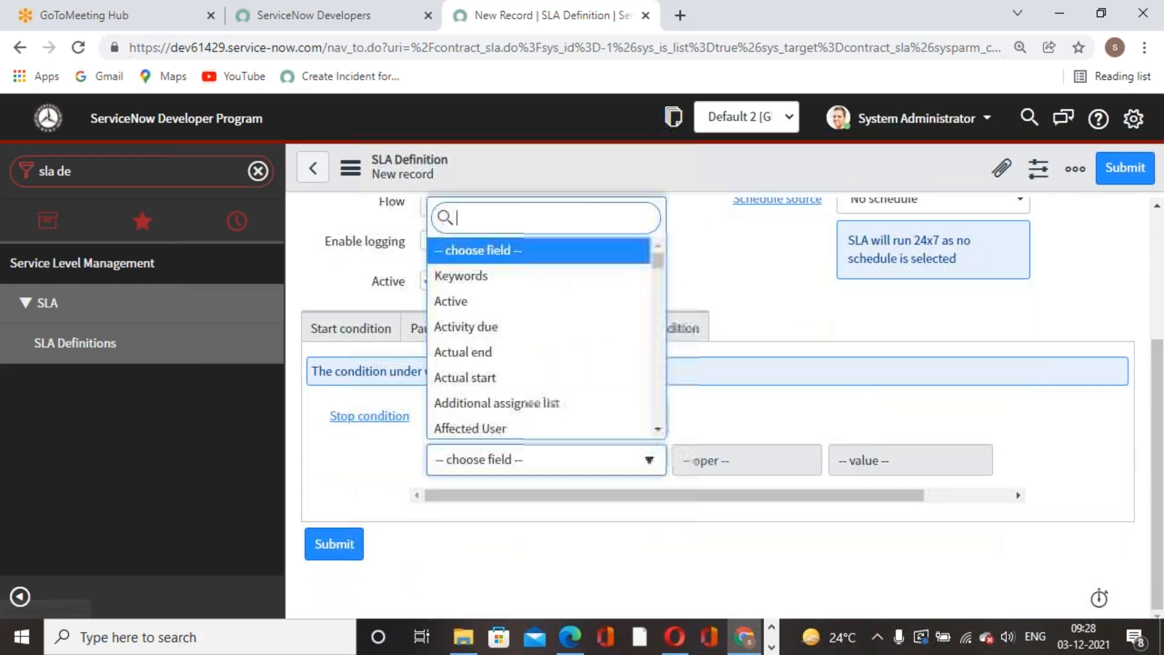
{"action": "type", "text": "stat"}
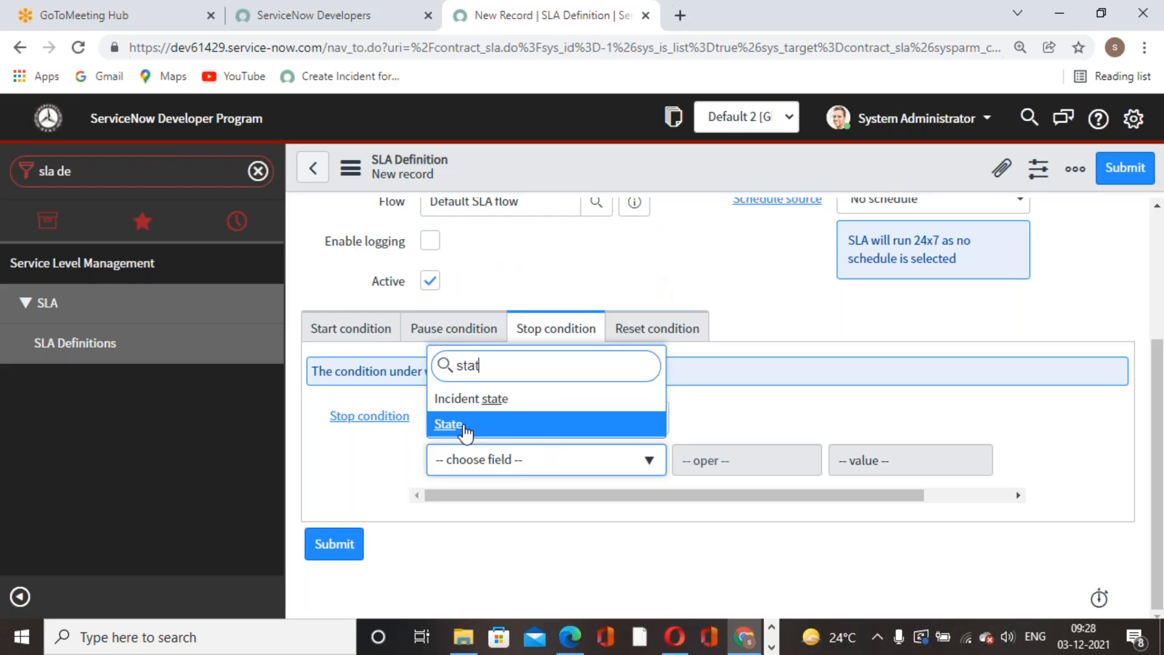
{"action": "key", "text": "Return"}
{"action": "left_click", "coordinate": [882, 460]}
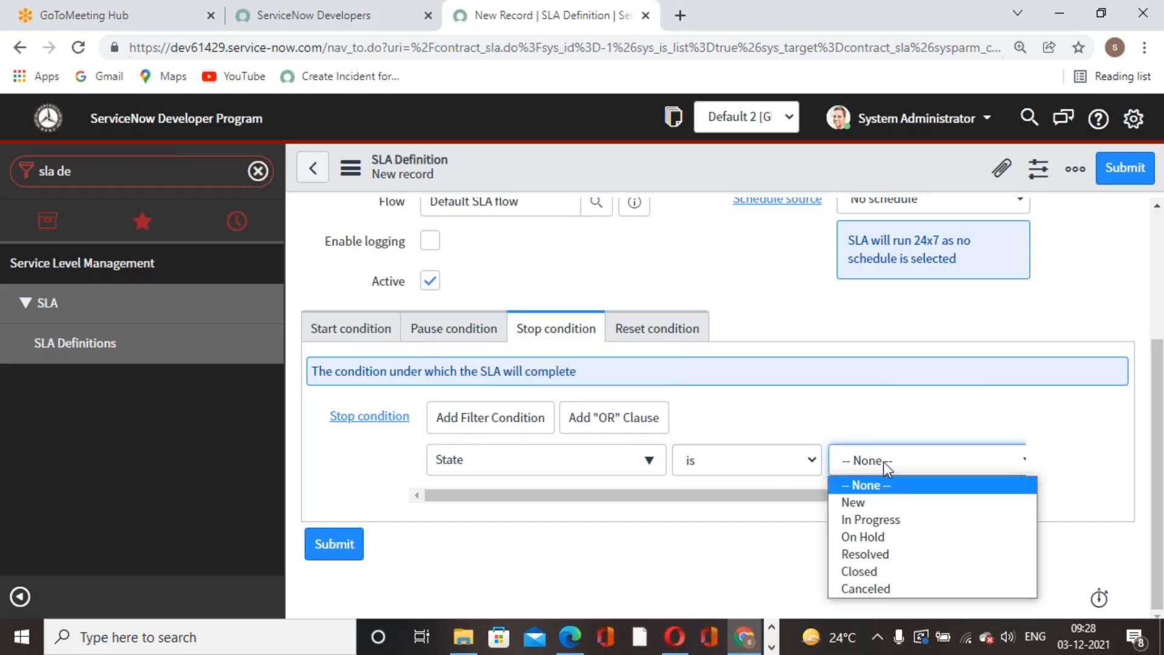
{"action": "left_click", "coordinate": [881, 571]}
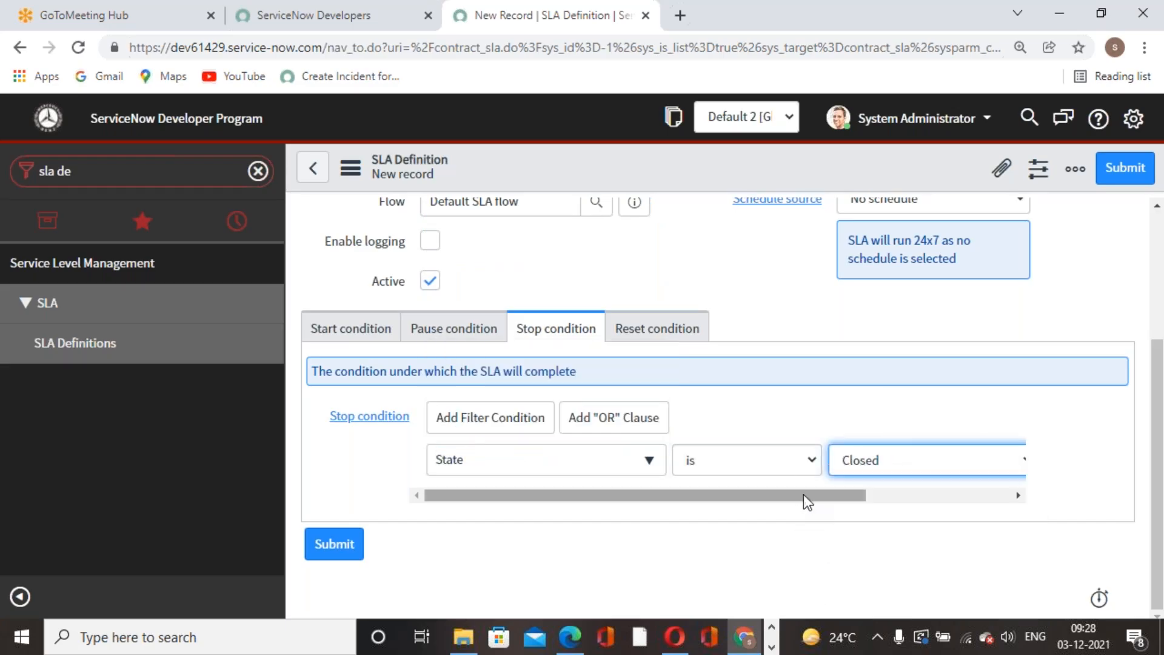
{"action": "scroll", "coordinate": [803, 501], "scroll_direction": "up", "scroll_amount": 4}
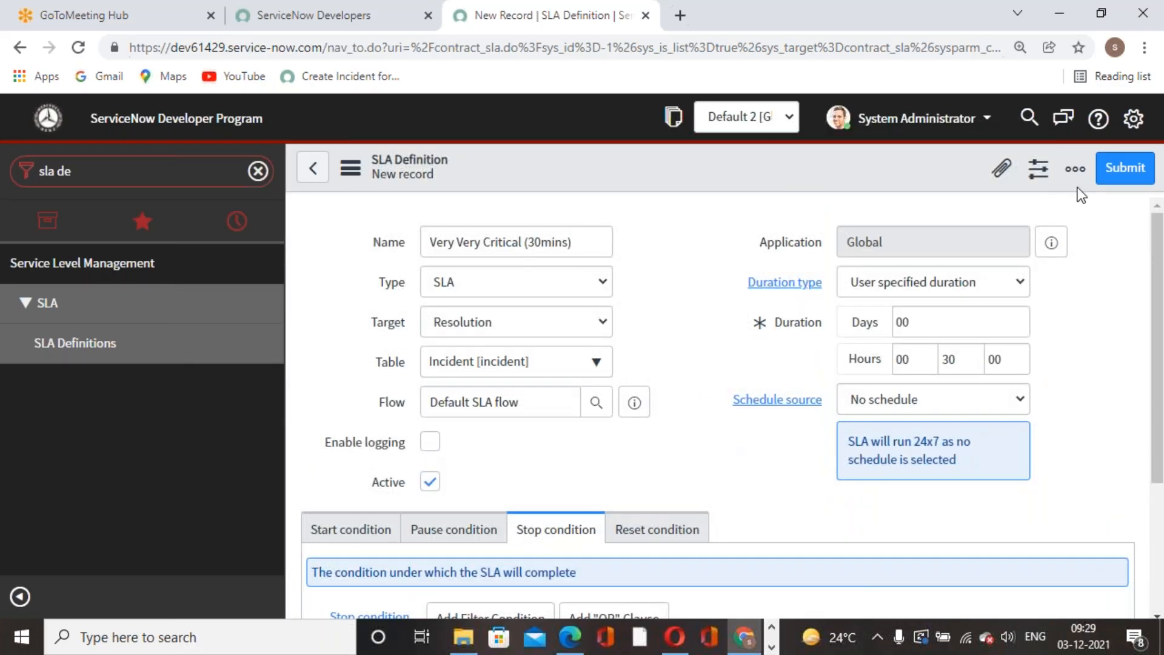
{"action": "left_click", "coordinate": [1125, 168]}
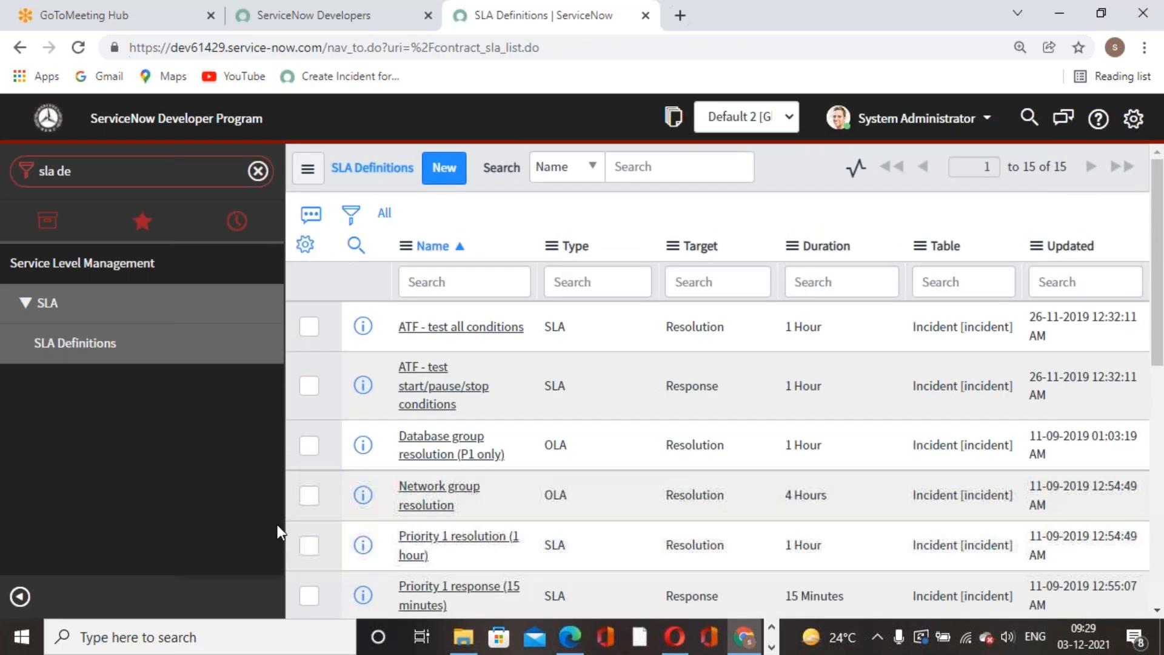
Find the Incident application in the navigator and start a new incident record
{"action": "left_click", "coordinate": [107, 179]}
{"action": "type", "text": "in"}
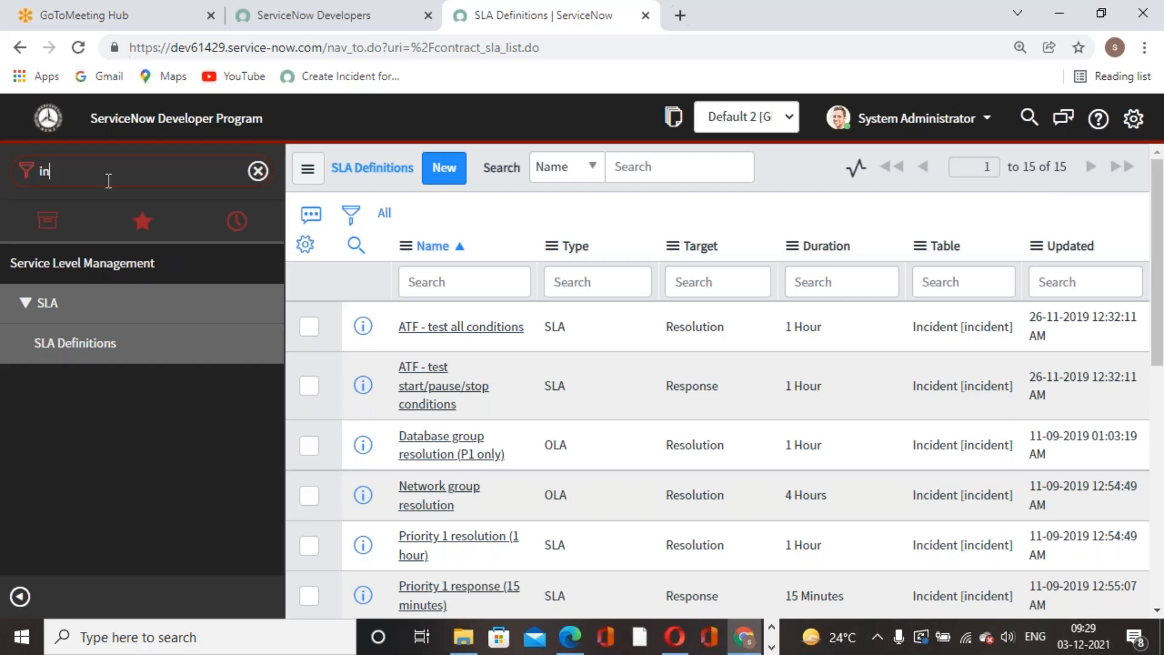
{"action": "type", "text": "cident"}
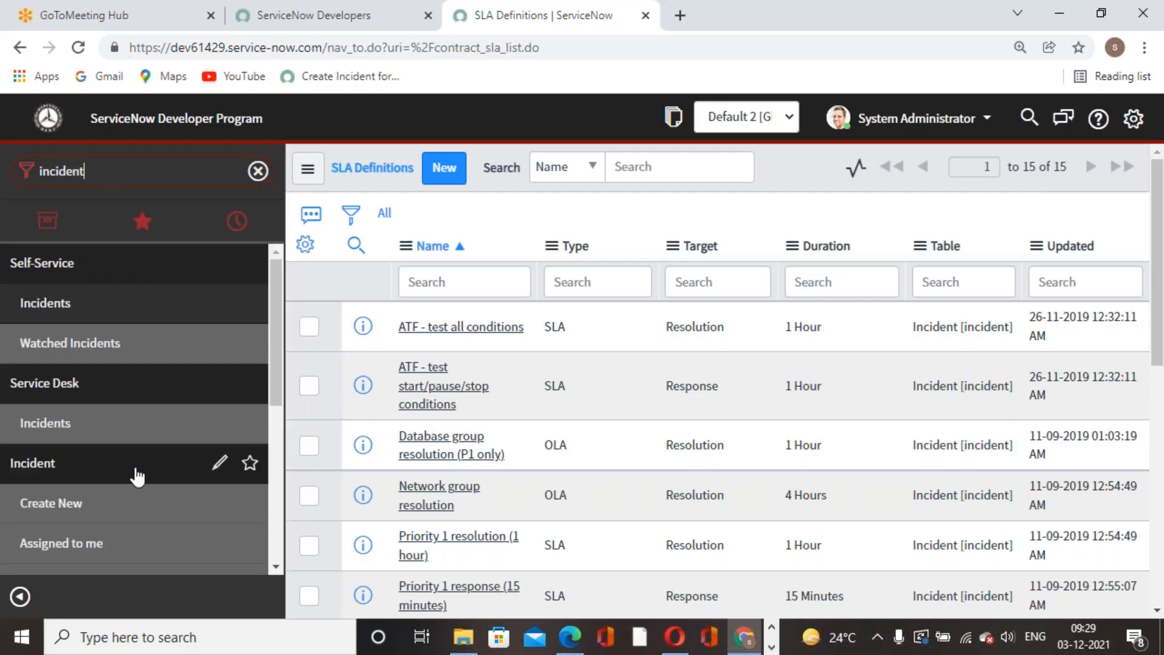
{"action": "left_click", "coordinate": [109, 512]}
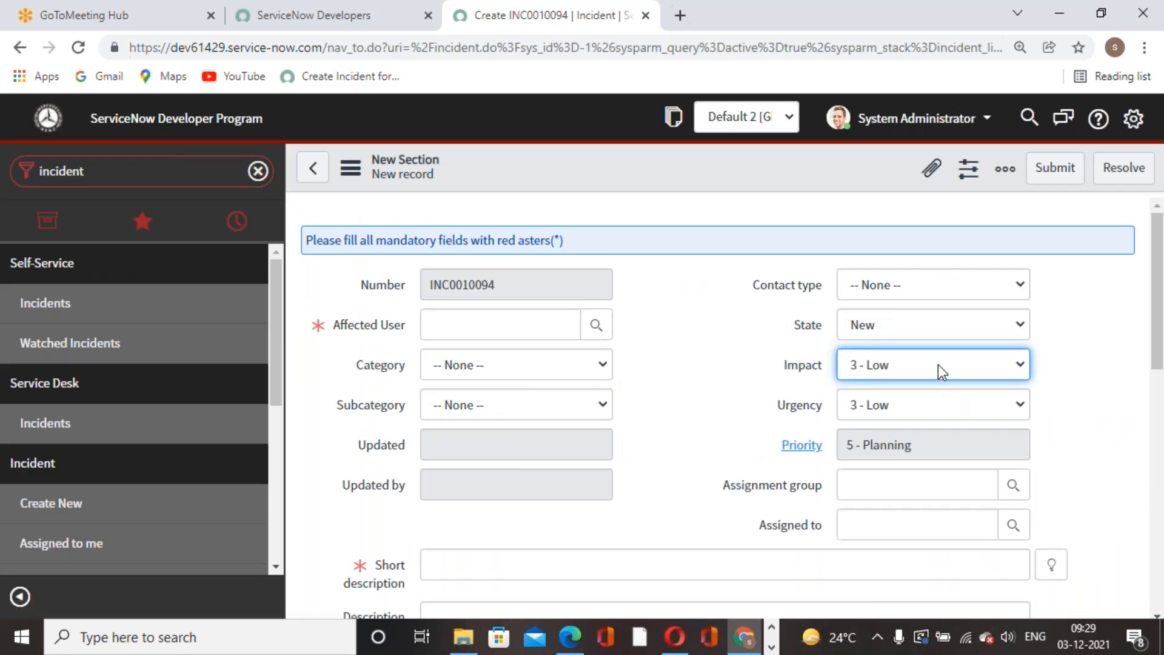
Set both Impact and Urgency of the new incident to 5 - Very Very High
{"action": "left_click", "coordinate": [937, 365]}
{"action": "left_click", "coordinate": [896, 456]}
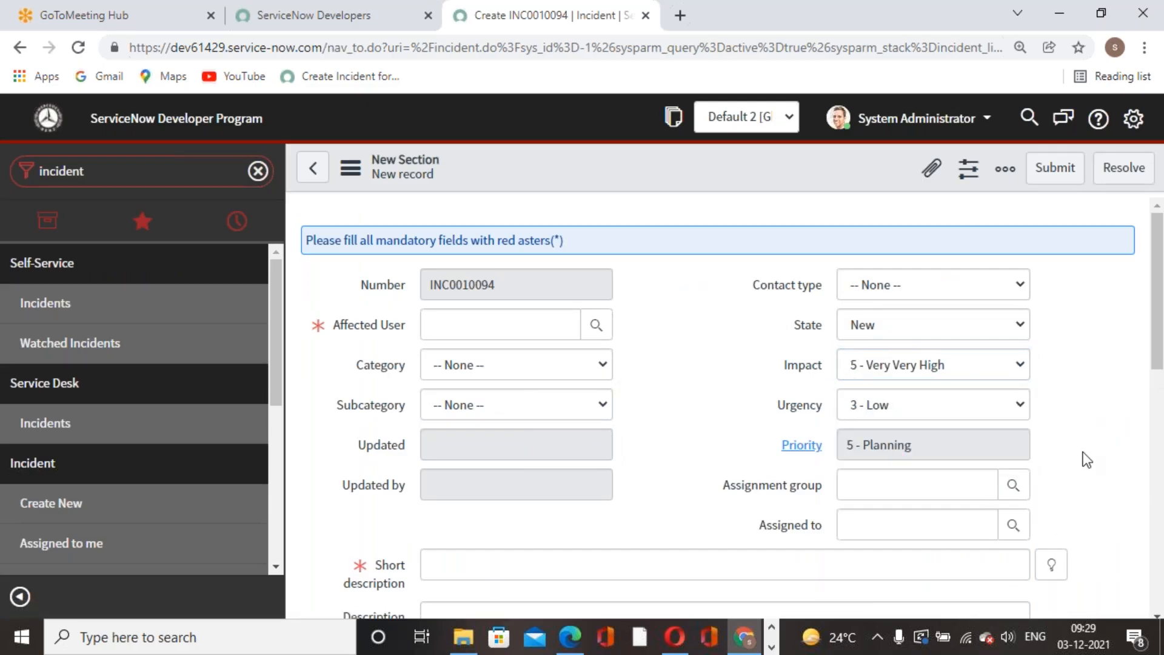
{"action": "left_click", "coordinate": [993, 409]}
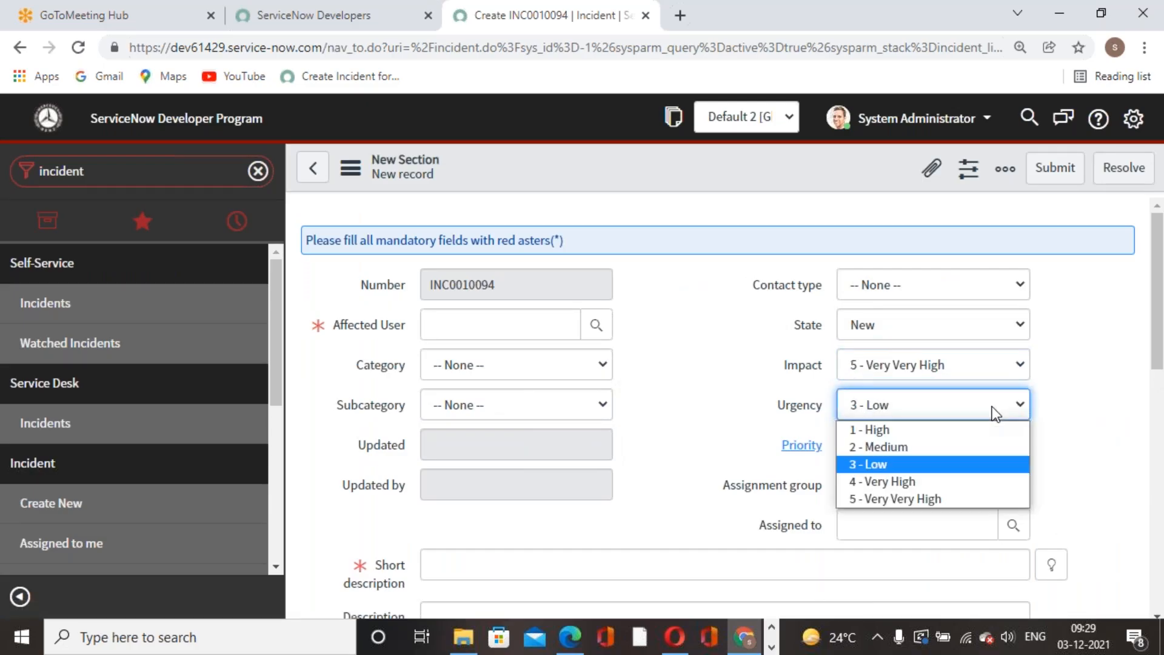
{"action": "left_click", "coordinate": [956, 494]}
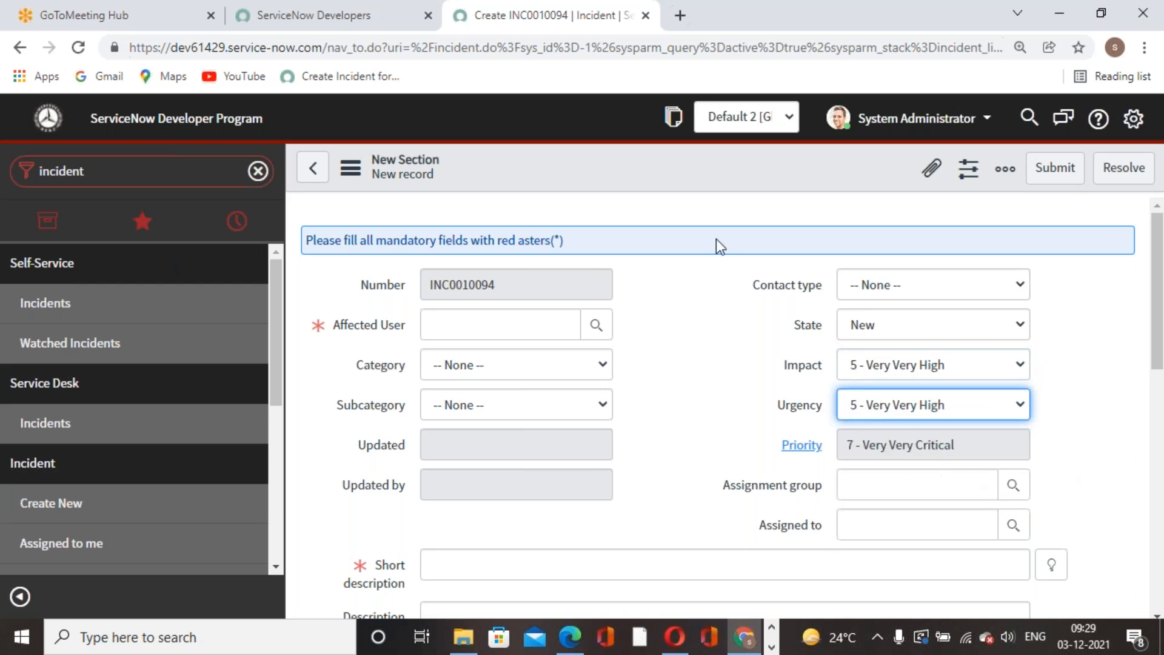
Choose an affected user, pick the suggested short description "New employee hire", and save the incident
{"action": "left_click", "coordinate": [596, 324]}
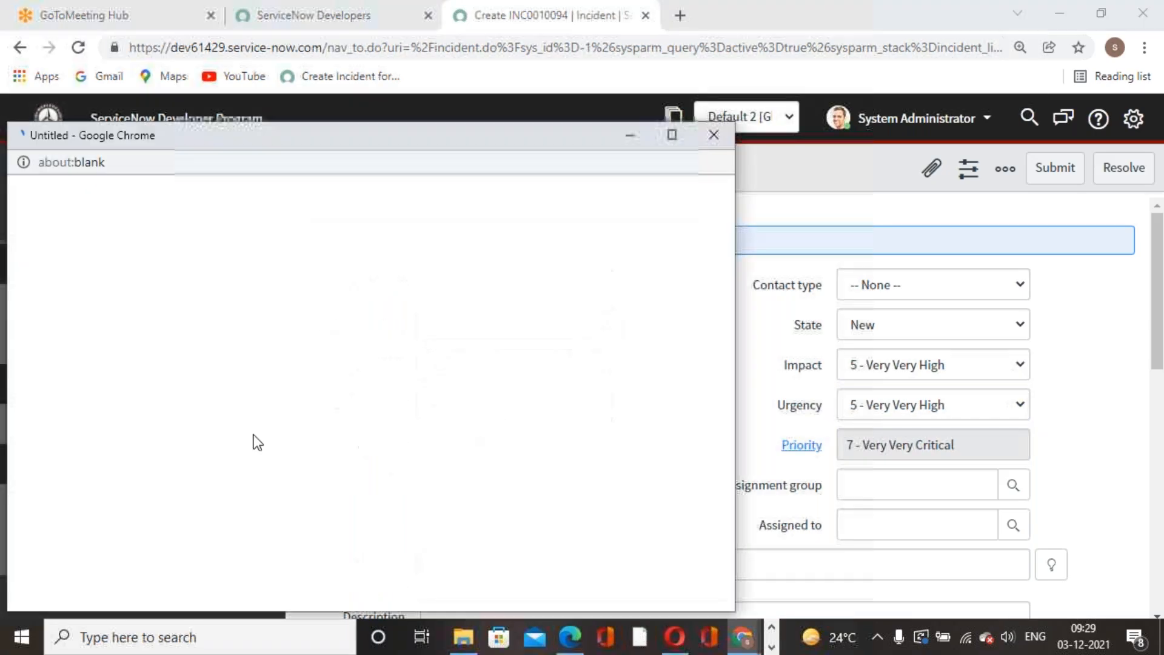
{"action": "left_click", "coordinate": [109, 421]}
{"action": "left_click", "coordinate": [1050, 565]}
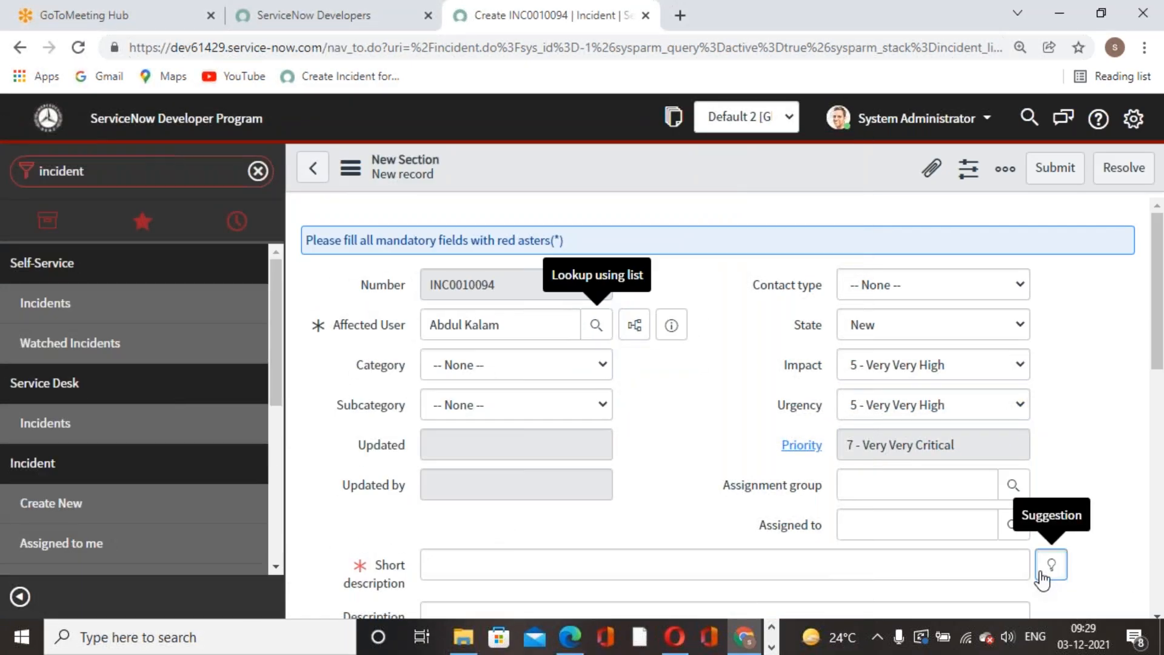
{"action": "left_click", "coordinate": [440, 388]}
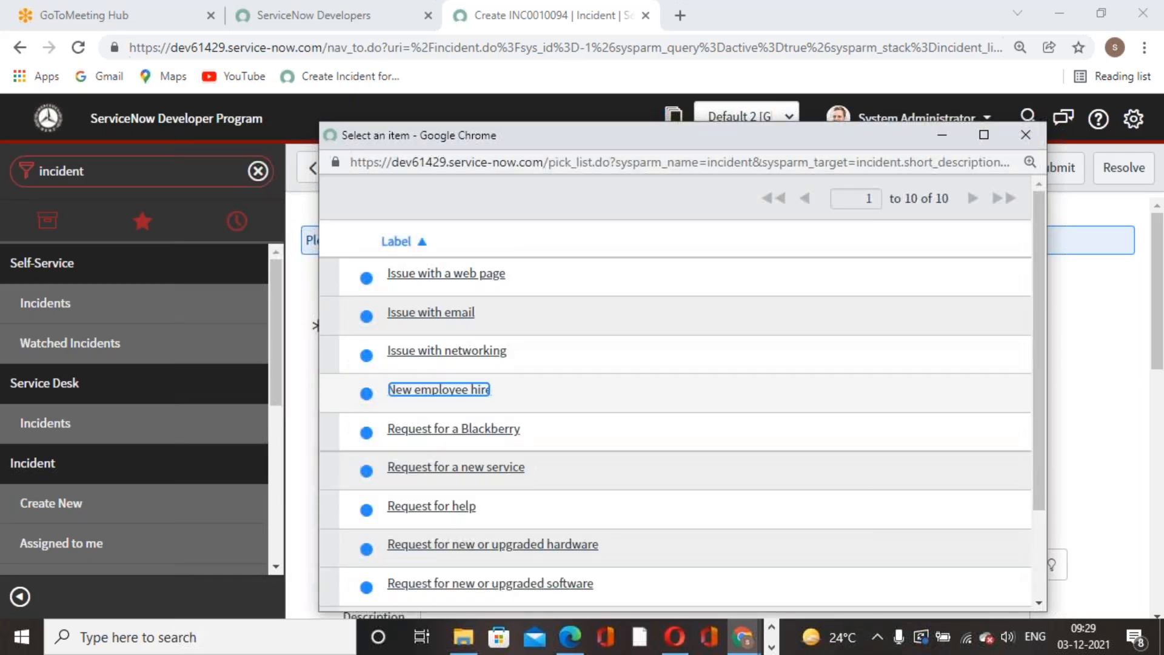
{"action": "right_click", "coordinate": [665, 171]}
{"action": "left_click", "coordinate": [711, 180]}
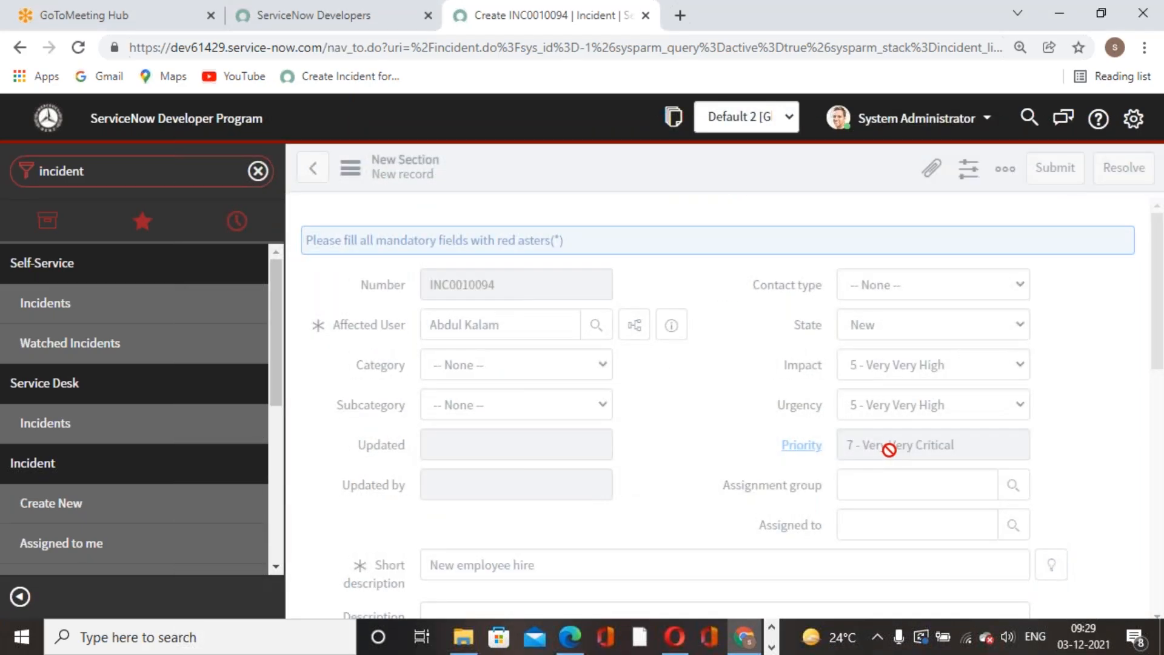
Examine the saved incident's Task SLAs list for the attached SLA, its stage and business time left, alongside the impact, urgency and priority fields
{"action": "scroll", "coordinate": [892, 467], "scroll_direction": "down", "scroll_amount": 13}
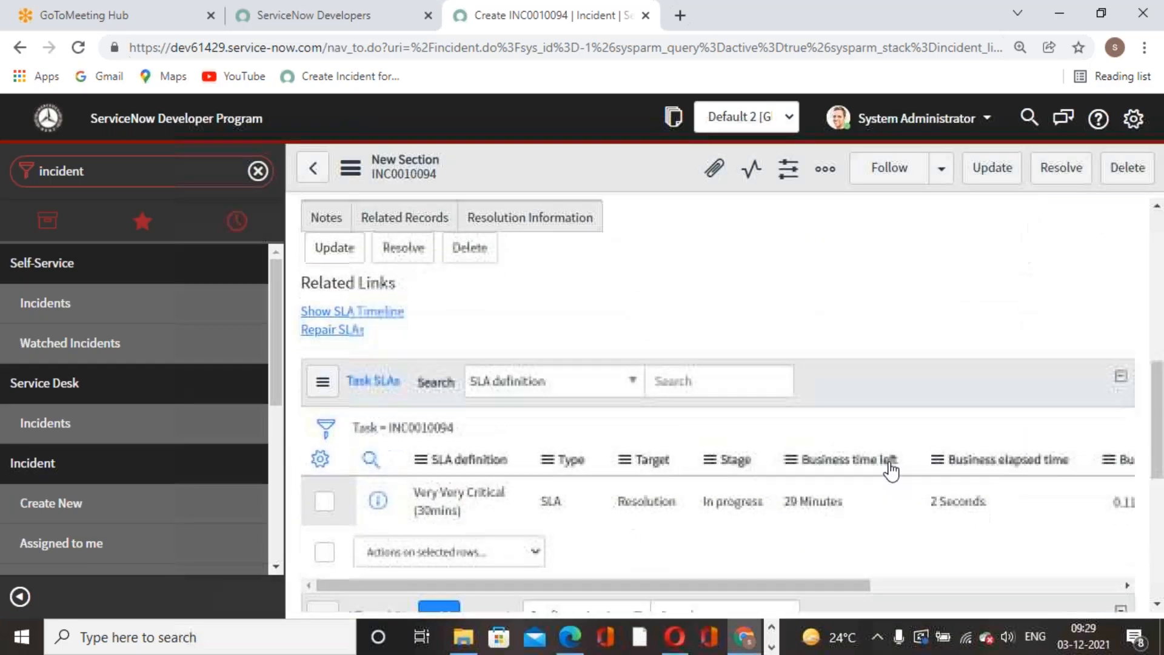
{"action": "scroll", "coordinate": [891, 466], "scroll_direction": "up", "scroll_amount": 4}
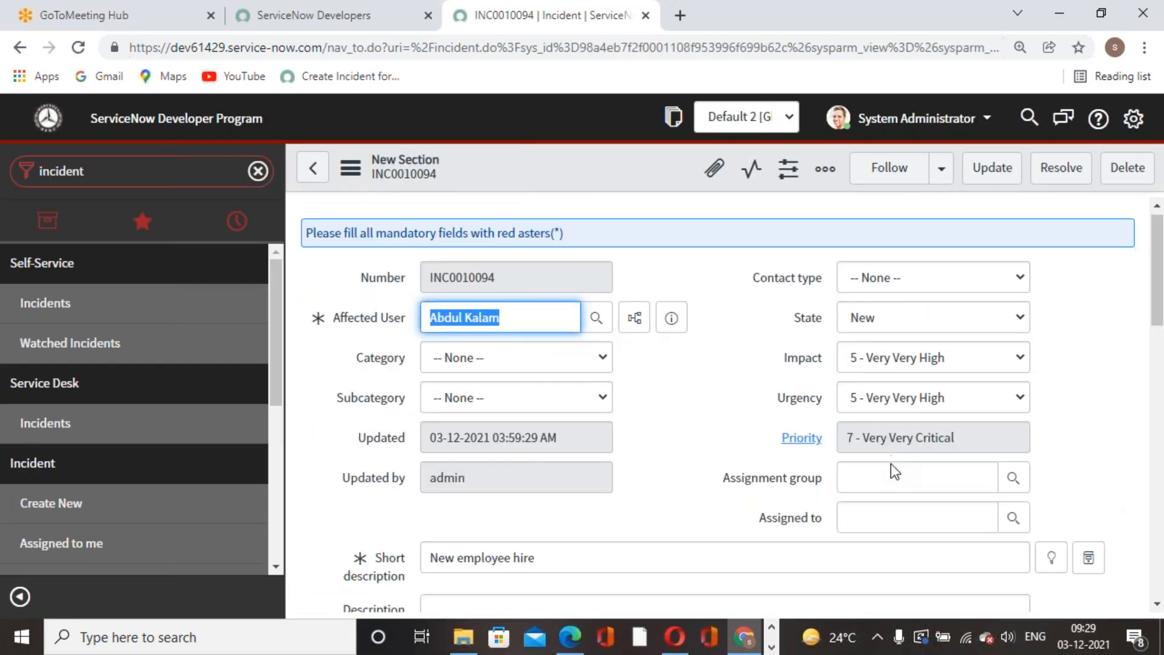
{"action": "scroll", "coordinate": [891, 467], "scroll_direction": "down", "scroll_amount": 10}
{"action": "scroll", "coordinate": [890, 463], "scroll_direction": "down", "scroll_amount": 3}
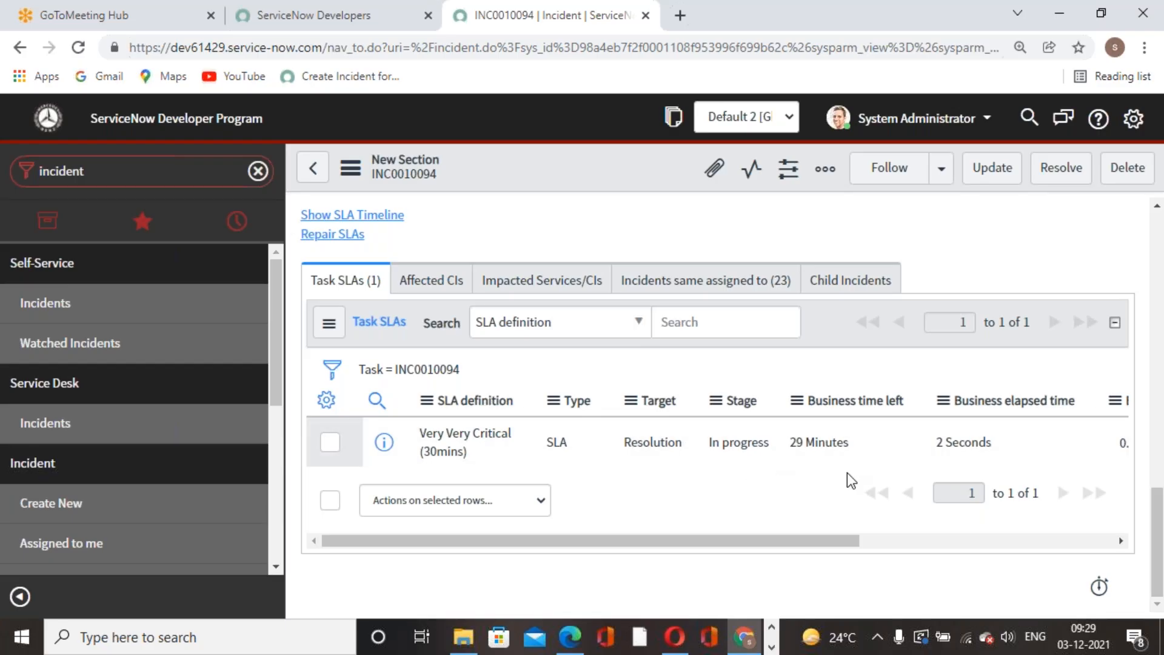
{"action": "scroll", "coordinate": [868, 501], "scroll_direction": "up", "scroll_amount": 1}
{"action": "scroll", "coordinate": [867, 497], "scroll_direction": "up", "scroll_amount": 11}
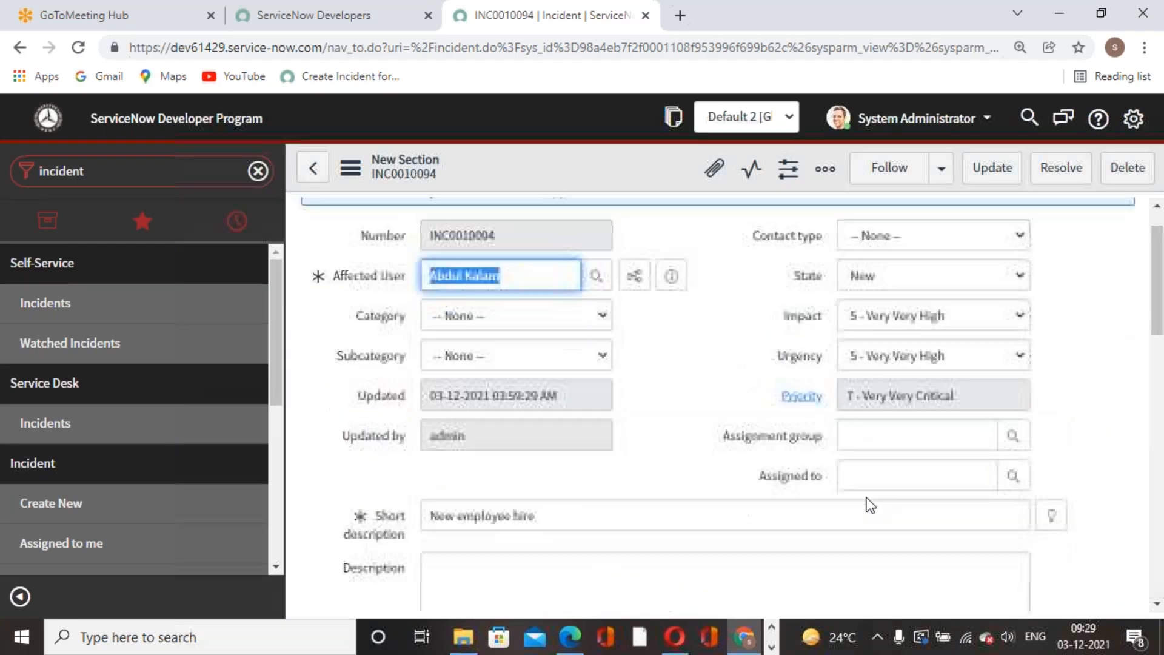
{"action": "left_click", "coordinate": [763, 405]}
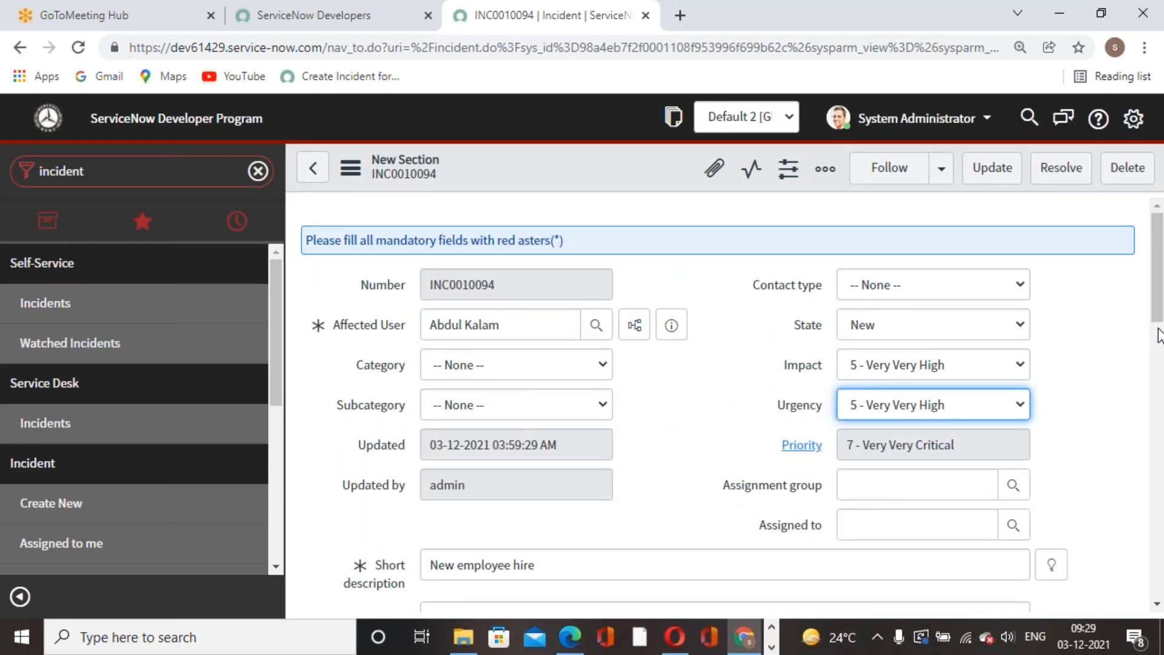
{"action": "scroll", "coordinate": [812, 470], "scroll_direction": "down", "scroll_amount": 10}
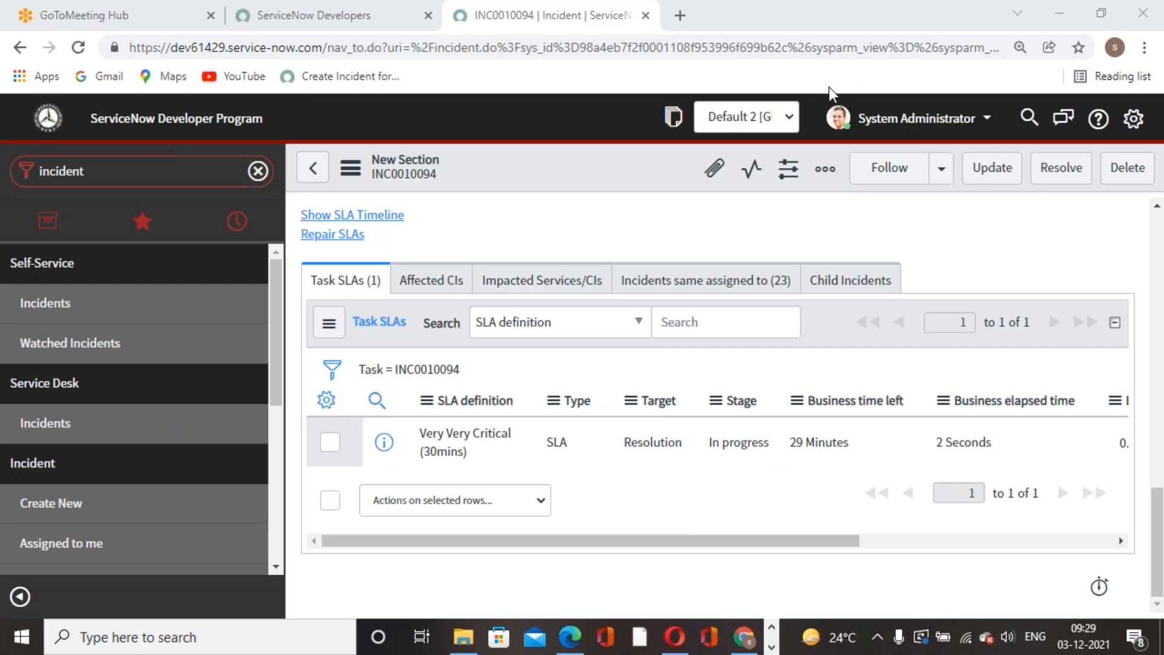
{"action": "scroll", "coordinate": [702, 514], "scroll_direction": "up", "scroll_amount": 10}
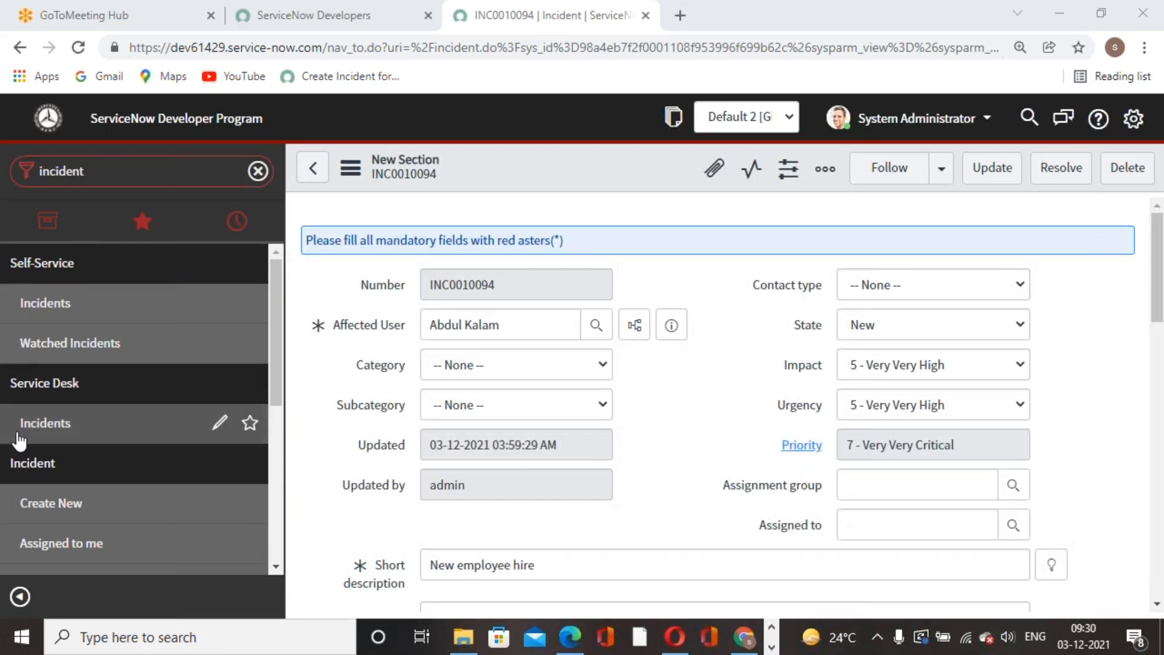
Find SLA Definitions in the navigator, open the Priority 1 response (15 minutes) definition and dismiss its breach notice
{"action": "left_click", "coordinate": [133, 171]}
{"action": "type", "text": "sla de"}
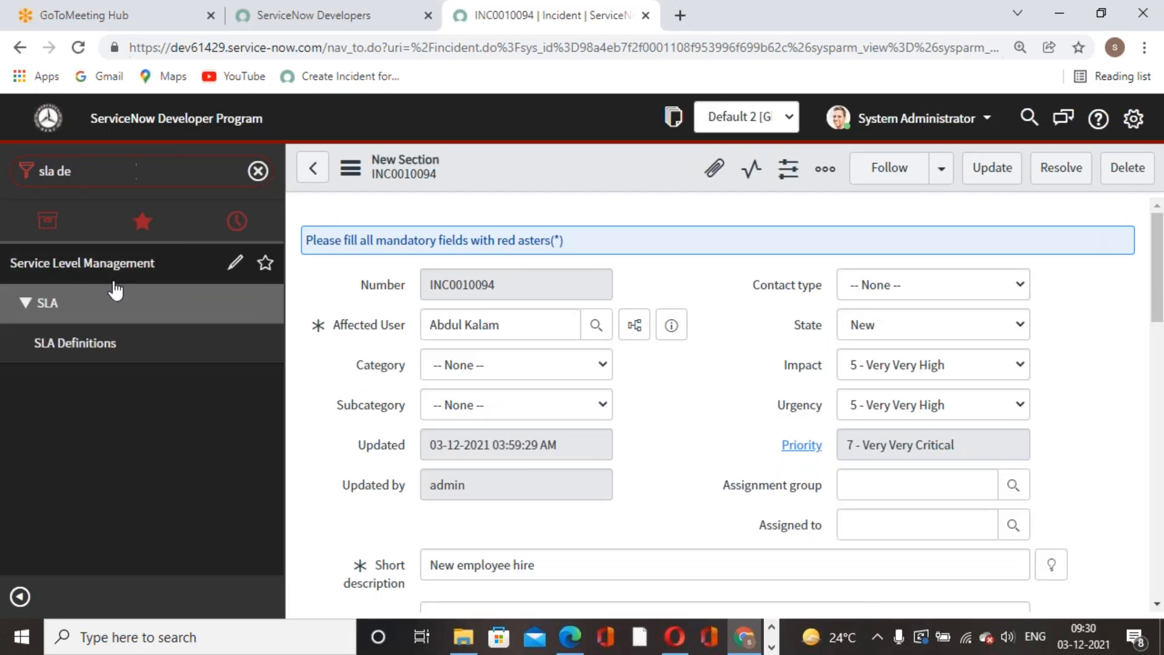
{"action": "left_click", "coordinate": [68, 343]}
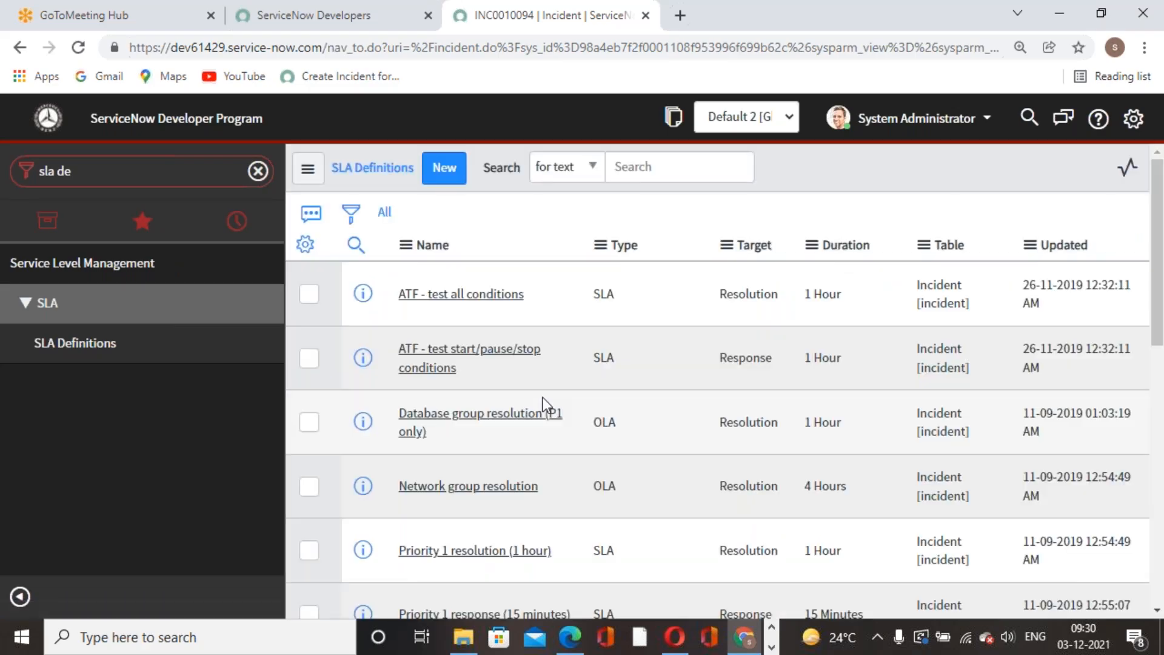
{"action": "scroll", "coordinate": [544, 400], "scroll_direction": "down", "scroll_amount": 3}
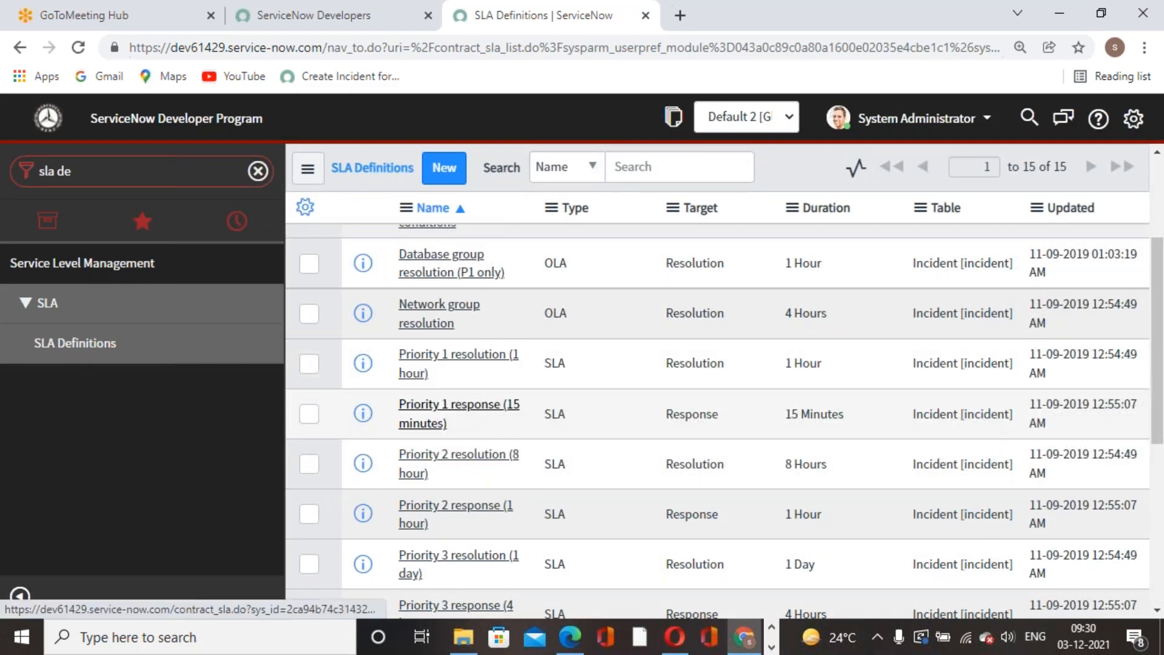
{"action": "left_click", "coordinate": [449, 404]}
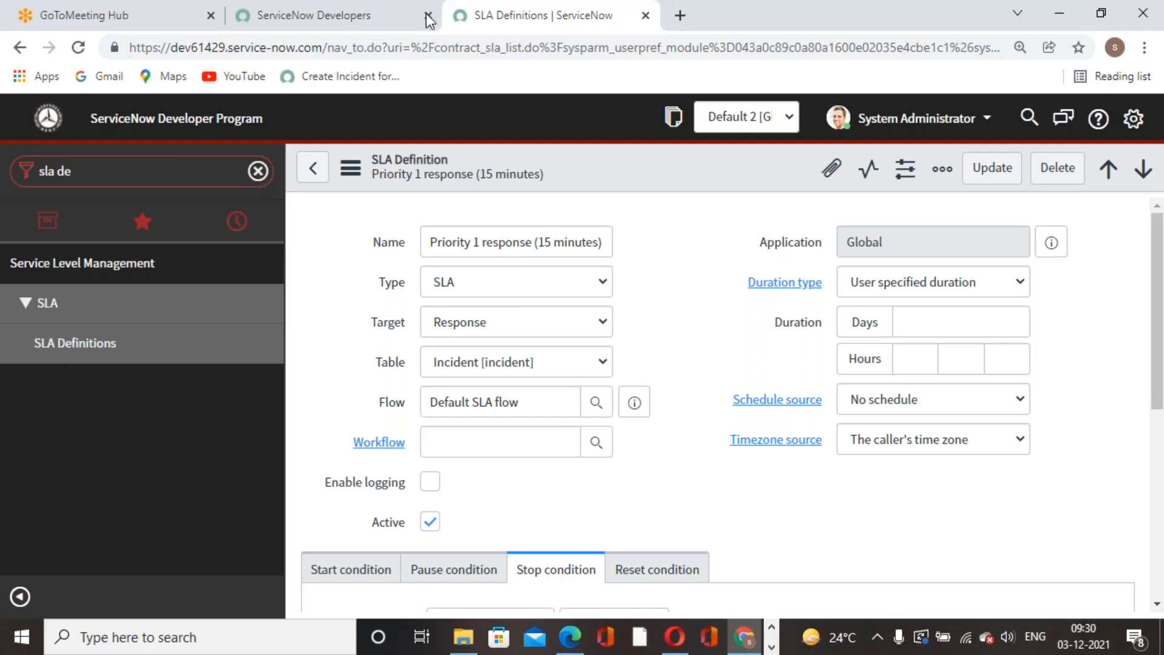
{"action": "scroll", "coordinate": [689, 507], "scroll_direction": "down", "scroll_amount": 10}
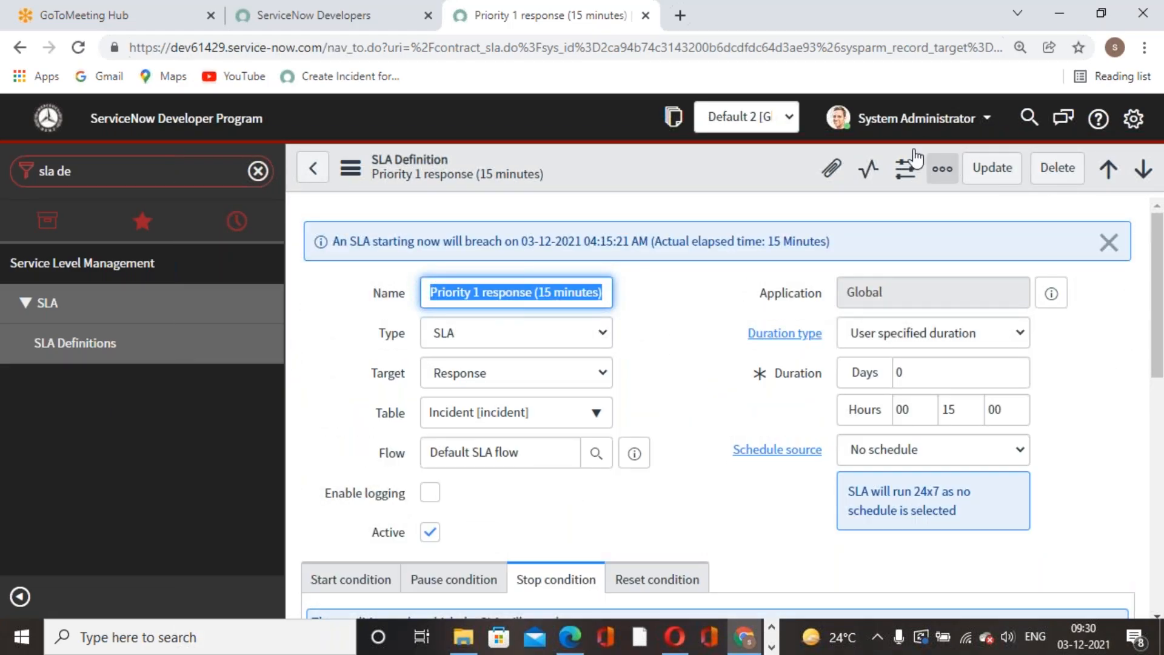
{"action": "left_click", "coordinate": [802, 23]}
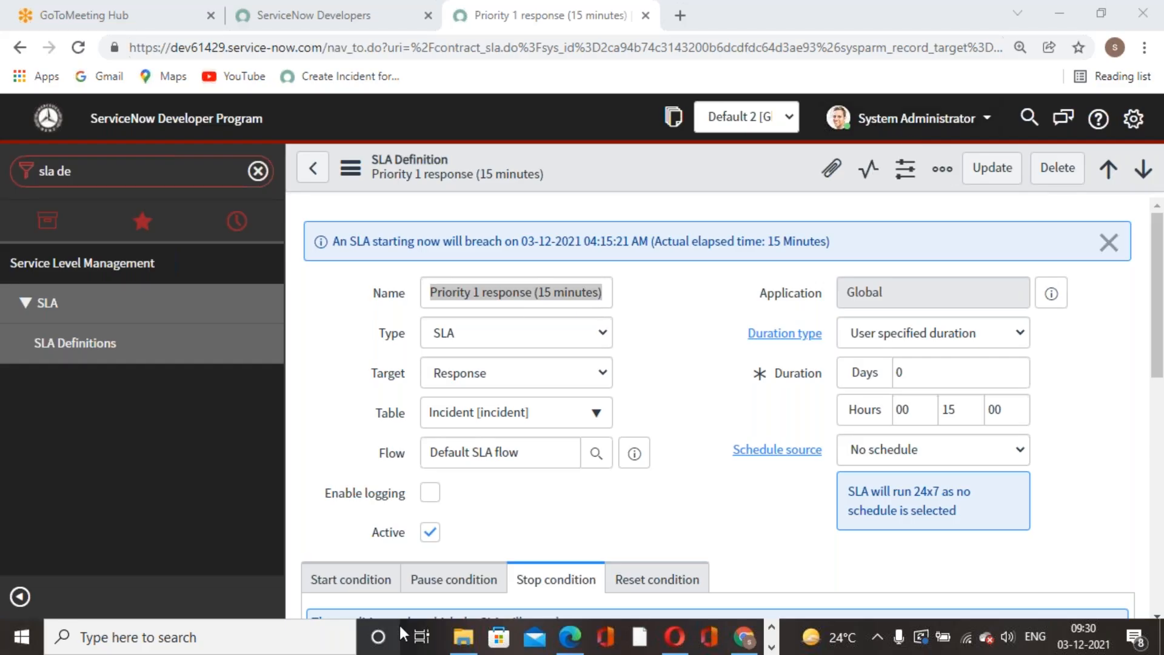
{"action": "left_click", "coordinate": [1108, 242]}
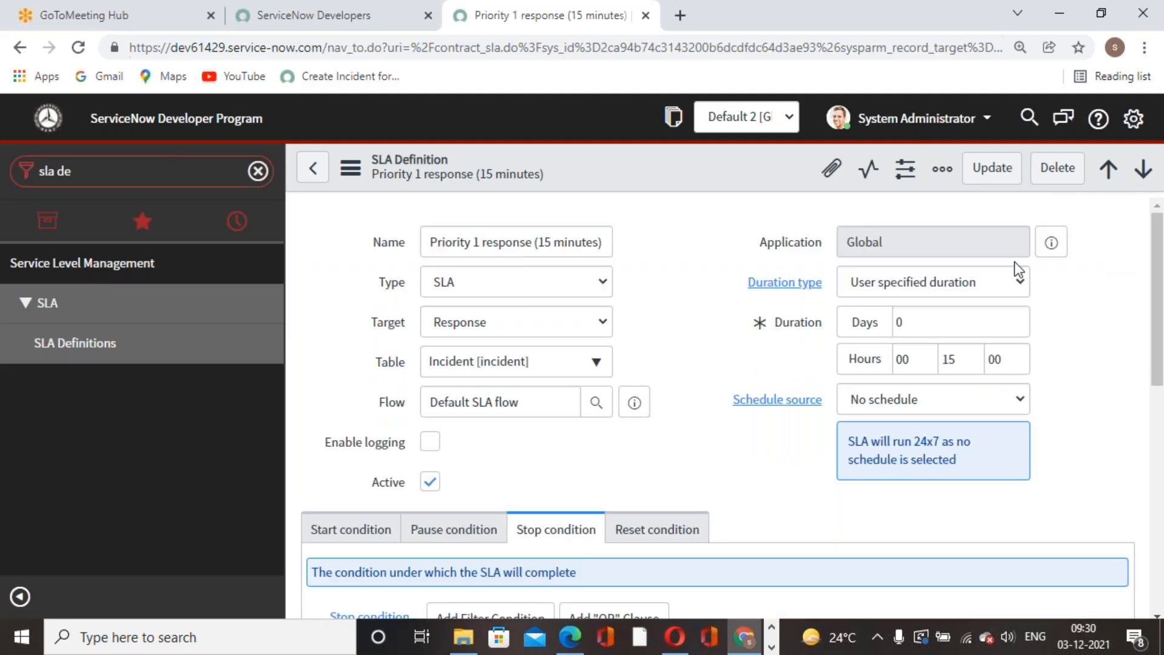
Examine the Priority 1 response definition's general settings and its start condition, including the retroactive and cancel options
{"action": "scroll", "coordinate": [656, 325], "scroll_direction": "down", "scroll_amount": 4}
{"action": "scroll", "coordinate": [658, 331], "scroll_direction": "up", "scroll_amount": 4}
{"action": "scroll", "coordinate": [657, 329], "scroll_direction": "down", "scroll_amount": 4}
{"action": "scroll", "coordinate": [574, 447], "scroll_direction": "up", "scroll_amount": 4}
{"action": "scroll", "coordinate": [669, 415], "scroll_direction": "down", "scroll_amount": 1}
{"action": "left_click", "coordinate": [364, 435]}
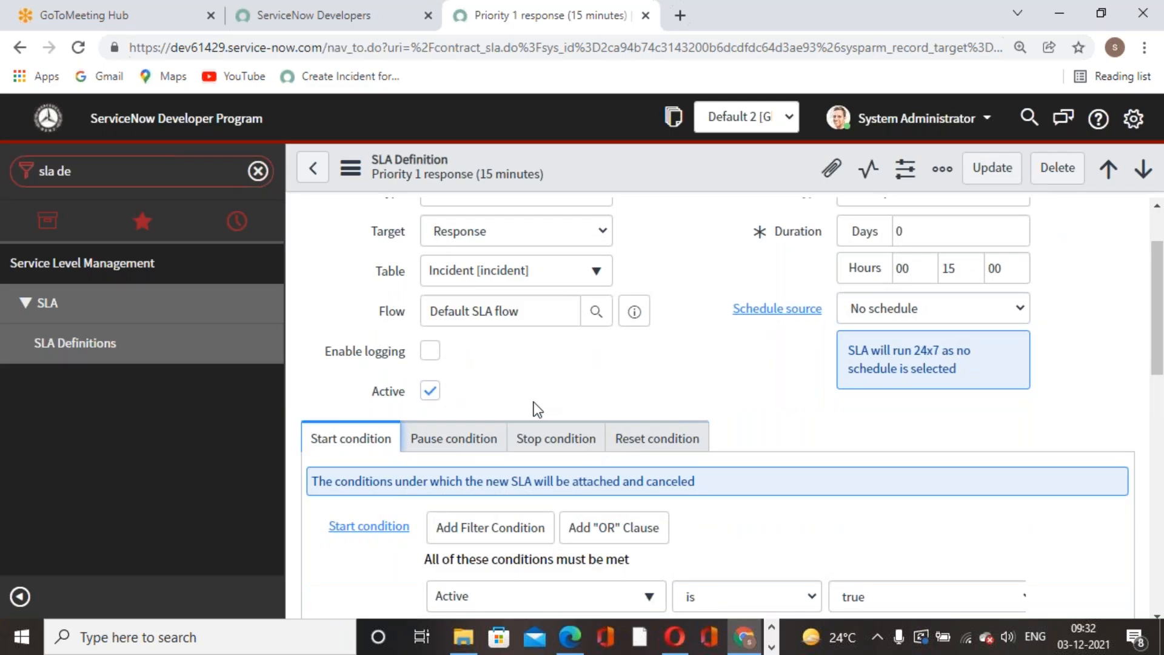
{"action": "scroll", "coordinate": [536, 408], "scroll_direction": "up", "scroll_amount": 1}
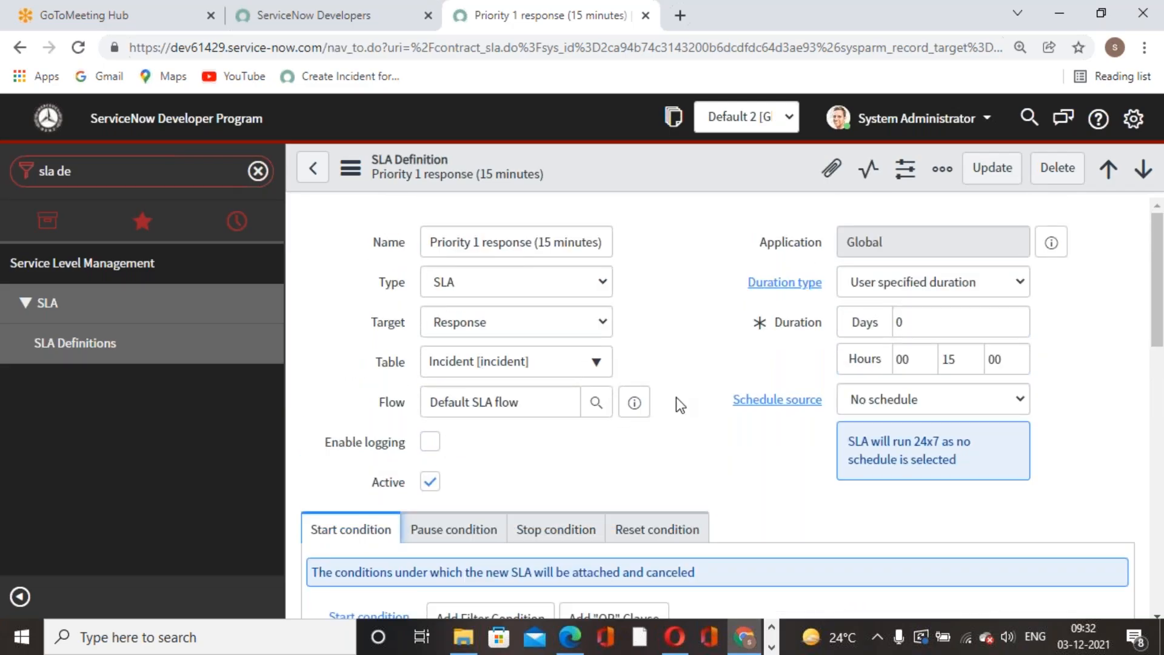
{"action": "scroll", "coordinate": [676, 398], "scroll_direction": "down", "scroll_amount": 3}
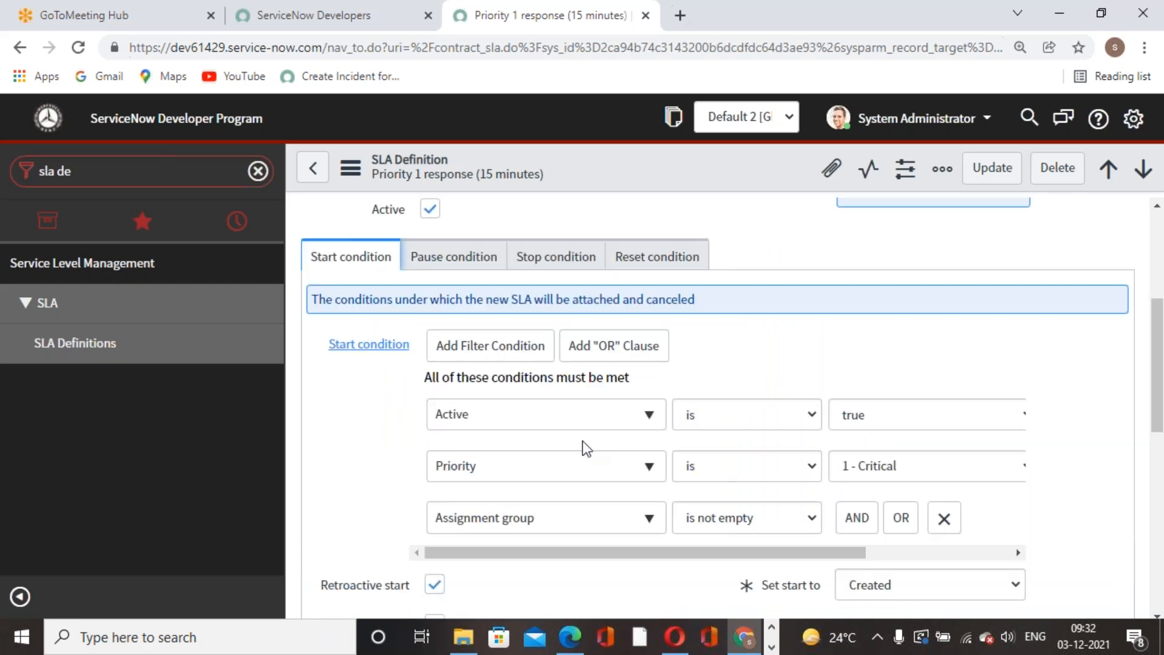
{"action": "scroll", "coordinate": [656, 391], "scroll_direction": "down", "scroll_amount": 1}
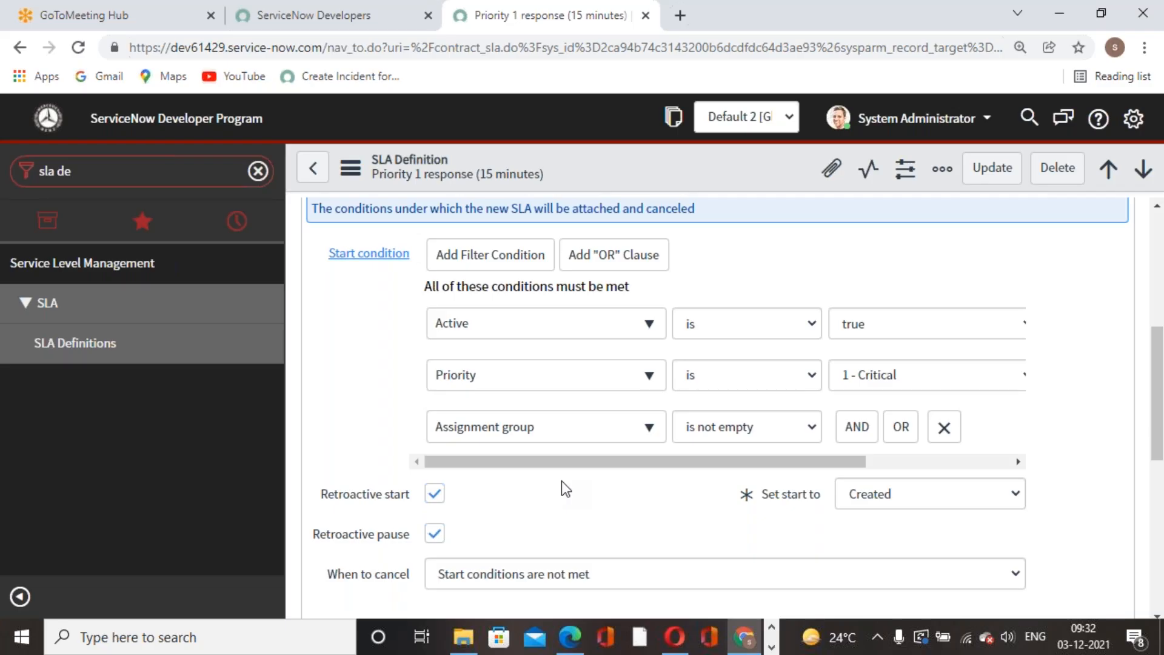
{"action": "scroll", "coordinate": [561, 482], "scroll_direction": "down", "scroll_amount": 3}
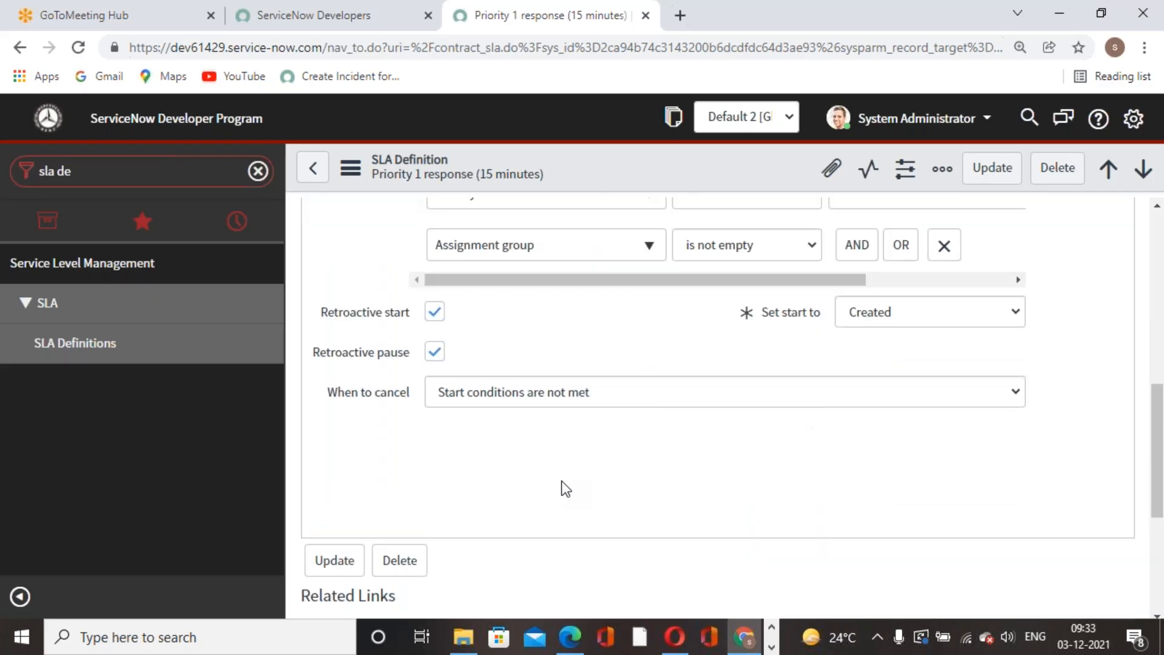
{"action": "scroll", "coordinate": [562, 481], "scroll_direction": "up", "scroll_amount": 4}
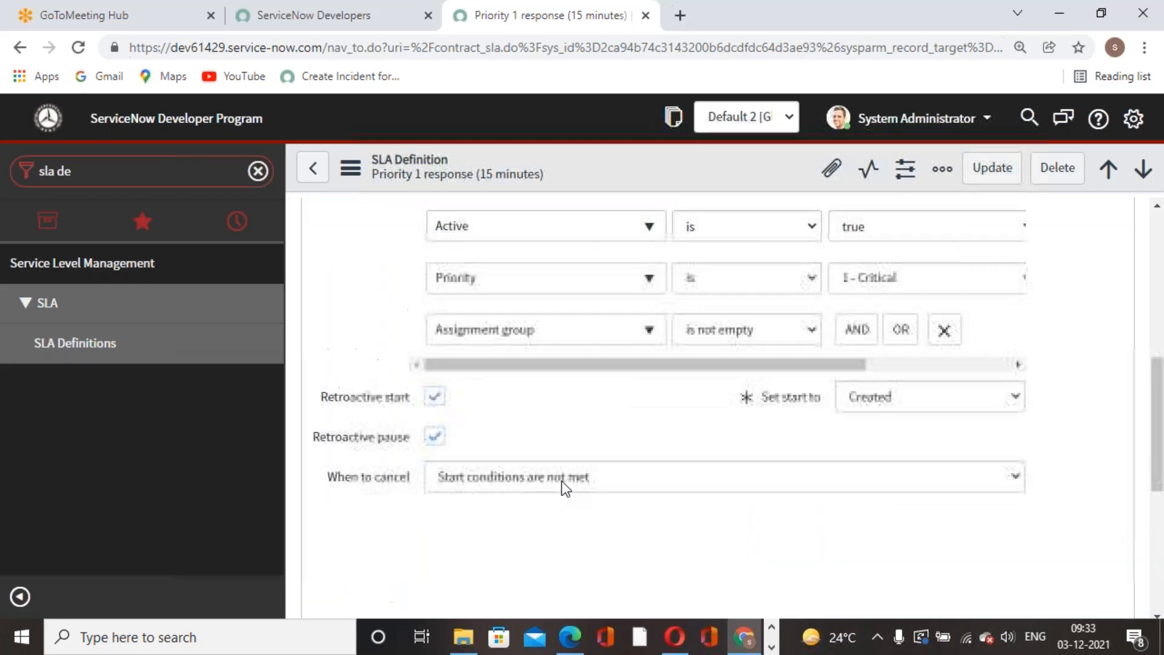
{"action": "scroll", "coordinate": [515, 395], "scroll_direction": "down", "scroll_amount": 4}
{"action": "scroll", "coordinate": [720, 540], "scroll_direction": "up", "scroll_amount": 5}
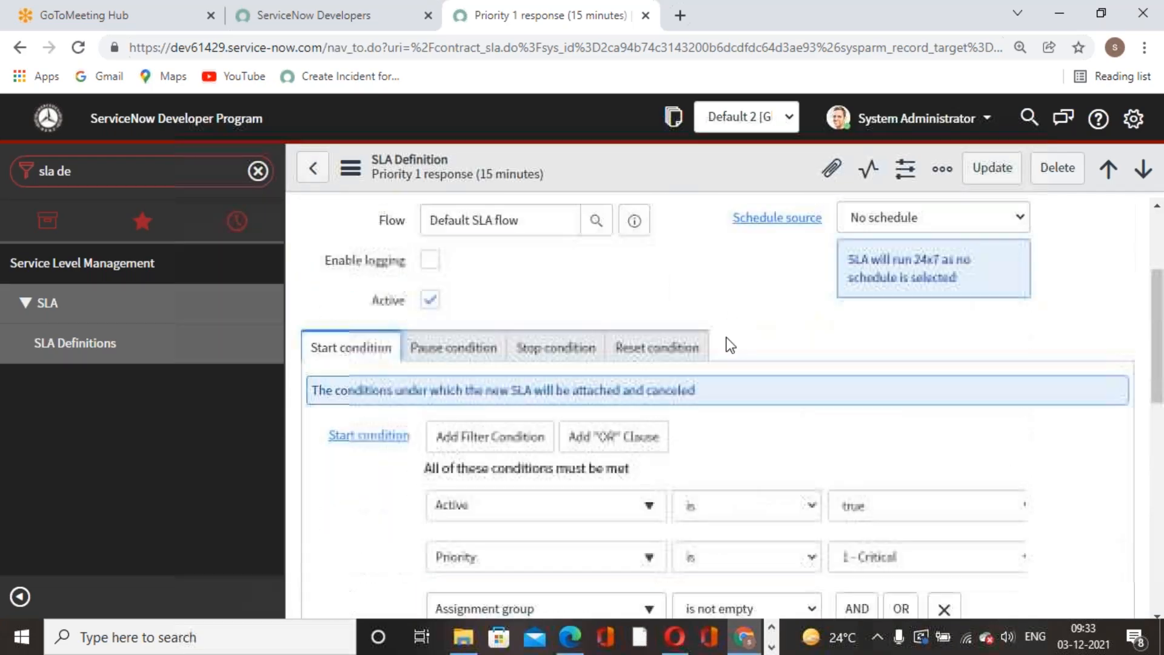
Examine the pause condition and the stop condition of the Priority 1 response SLA definition
{"action": "left_click", "coordinate": [454, 352]}
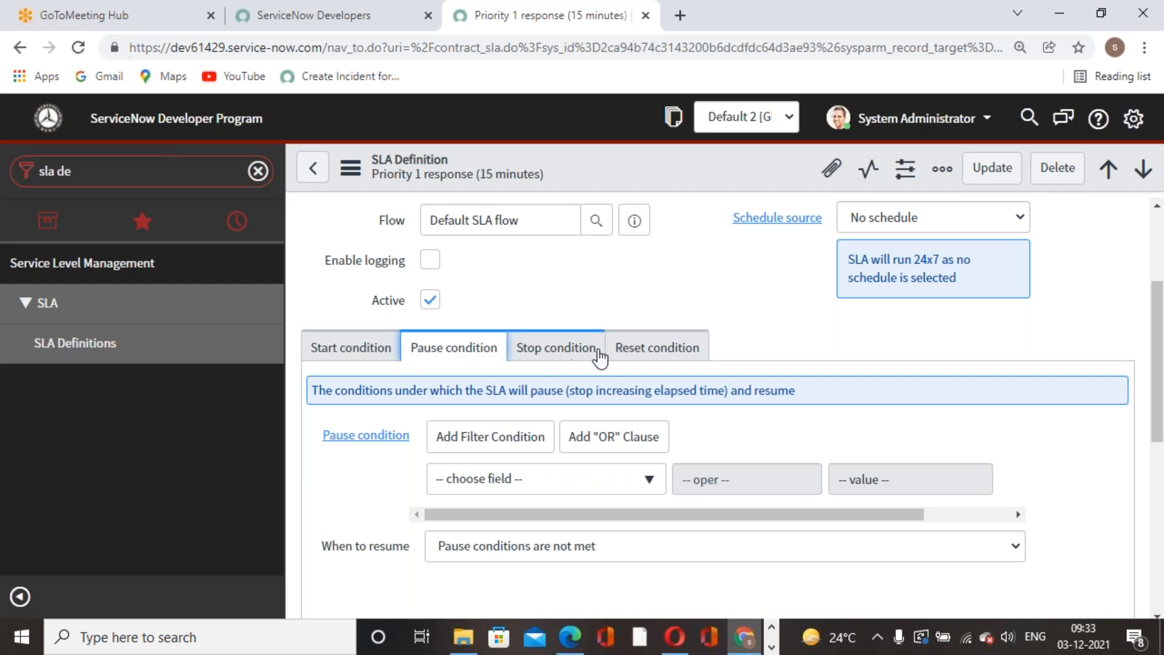
{"action": "left_click", "coordinate": [567, 349]}
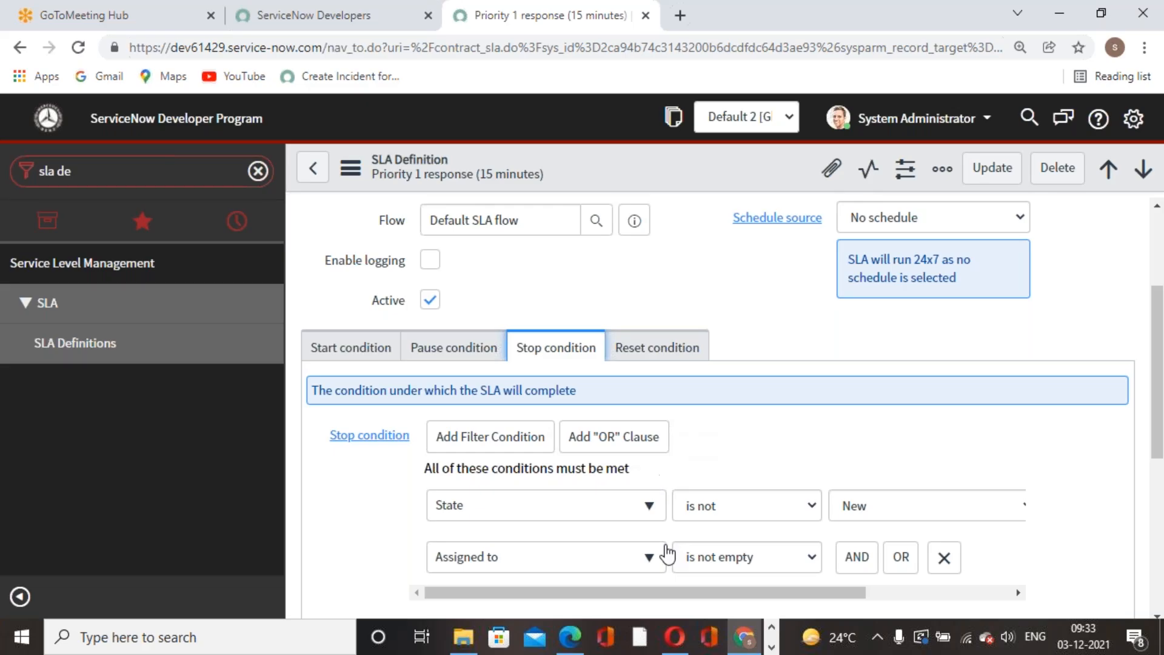
{"action": "scroll", "coordinate": [606, 527], "scroll_direction": "up", "scroll_amount": 3}
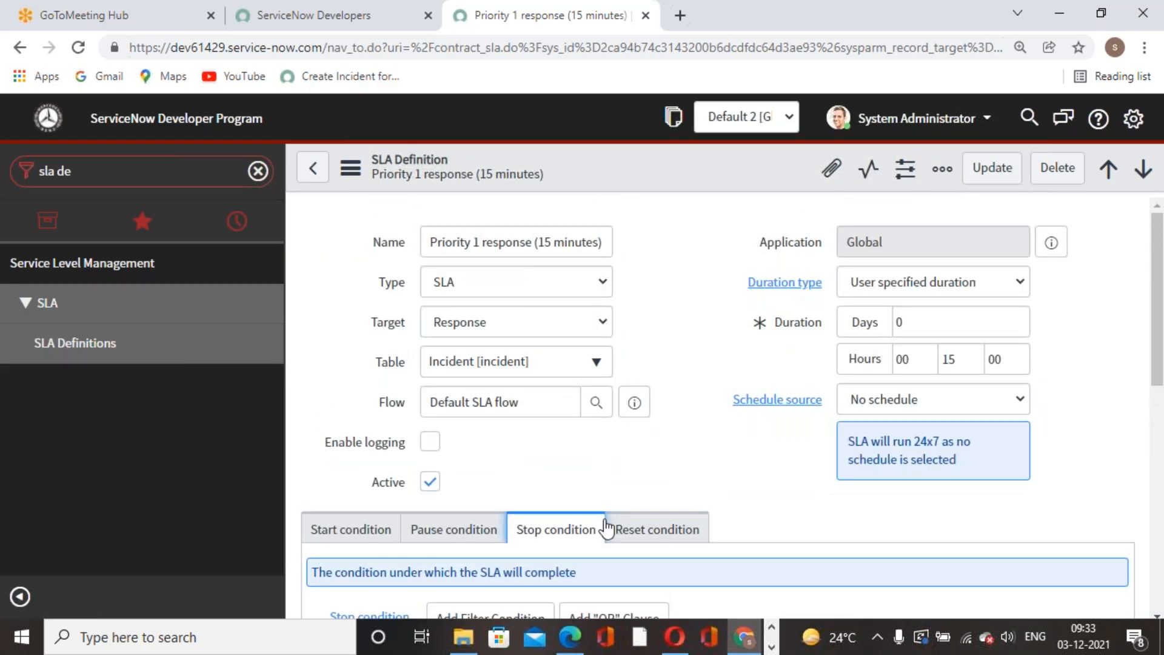
{"action": "left_click", "coordinate": [802, 23]}
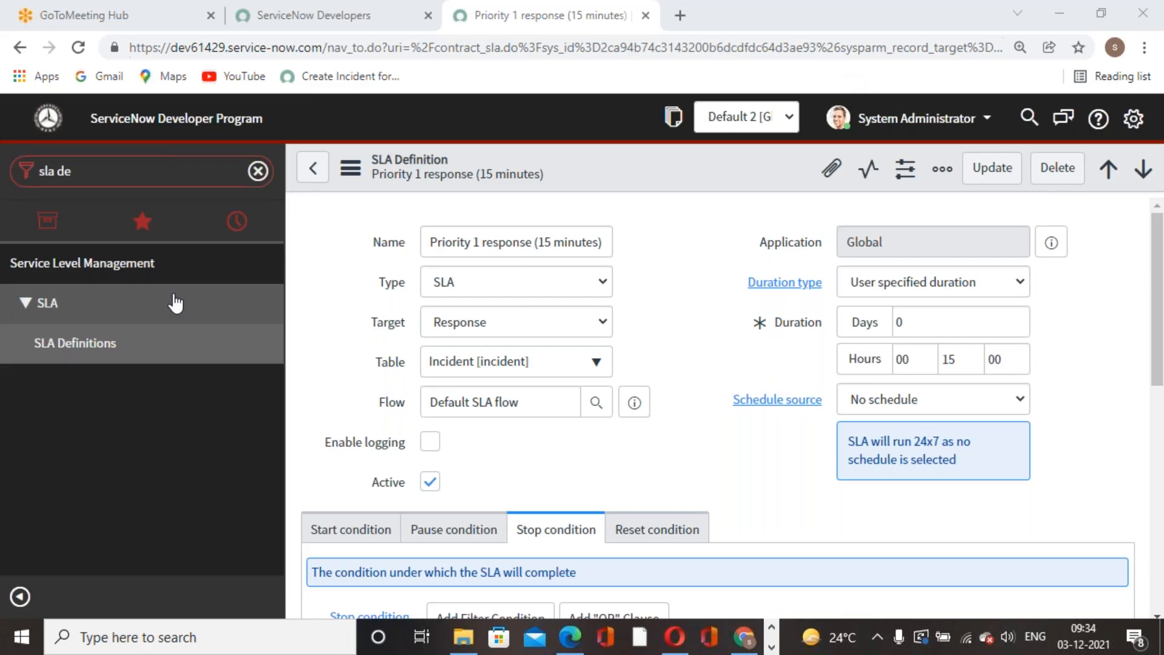
Find SLA Definitions in the navigator and start a new SLA definition record
{"action": "left_click", "coordinate": [110, 169]}
{"action": "type", "text": "sla d"}
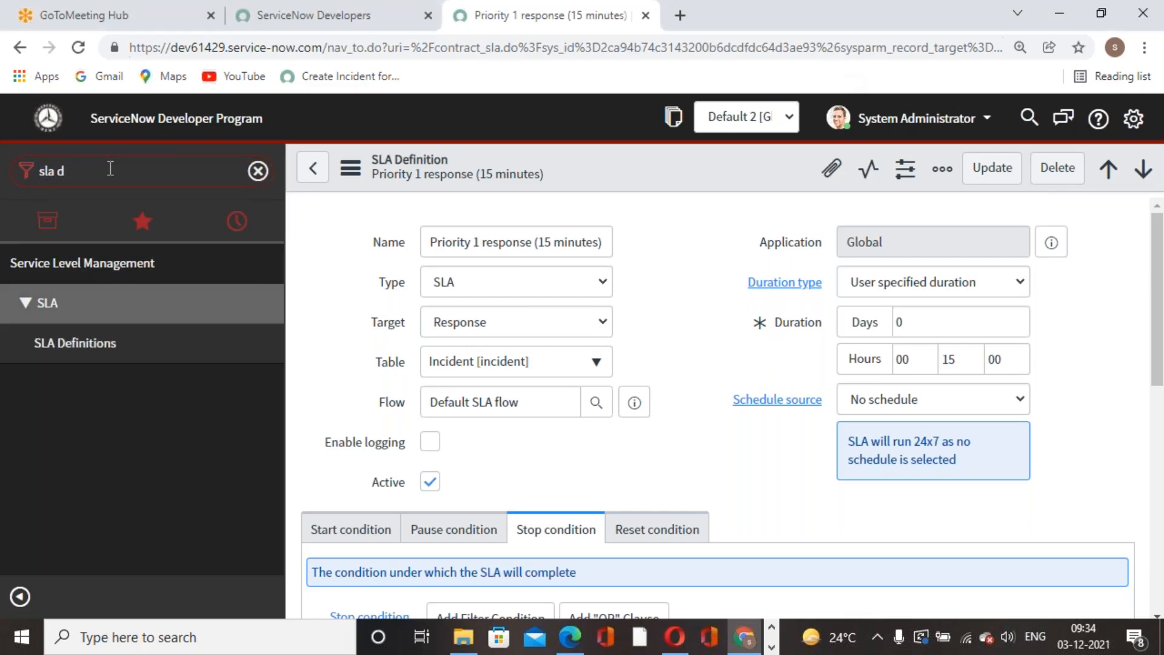
{"action": "left_click", "coordinate": [93, 358]}
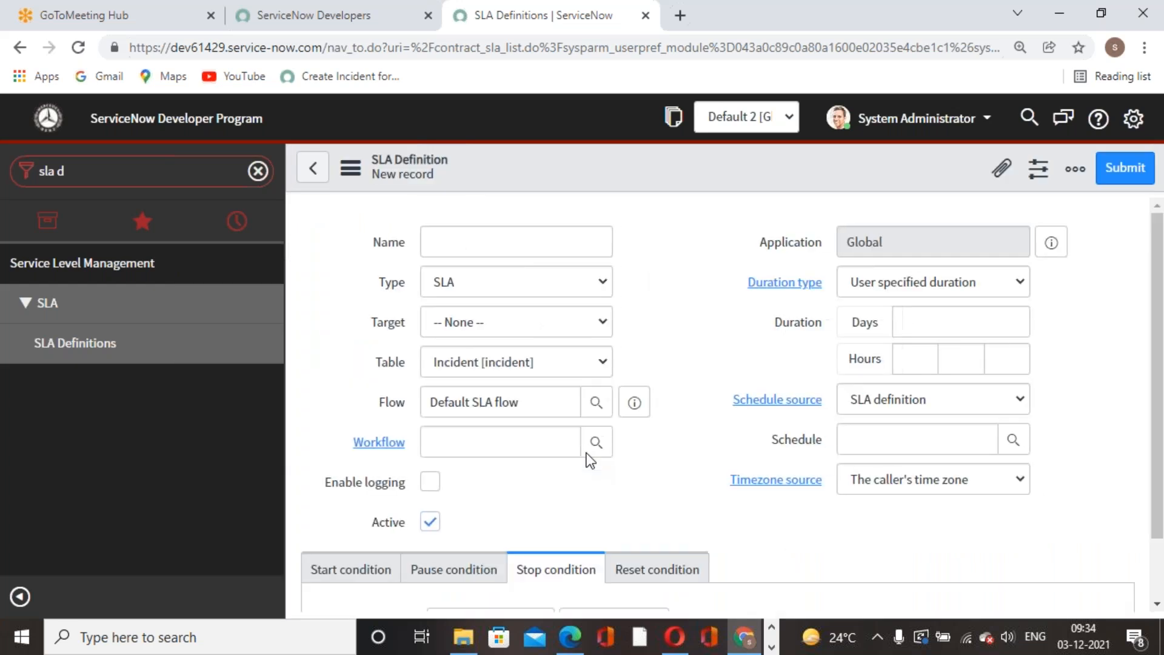
Name the new definition "Very Very Critical (Resonce 5 mins)" and set its target to Response
{"action": "left_click", "coordinate": [583, 252]}
{"action": "type", "text": "Ver"}
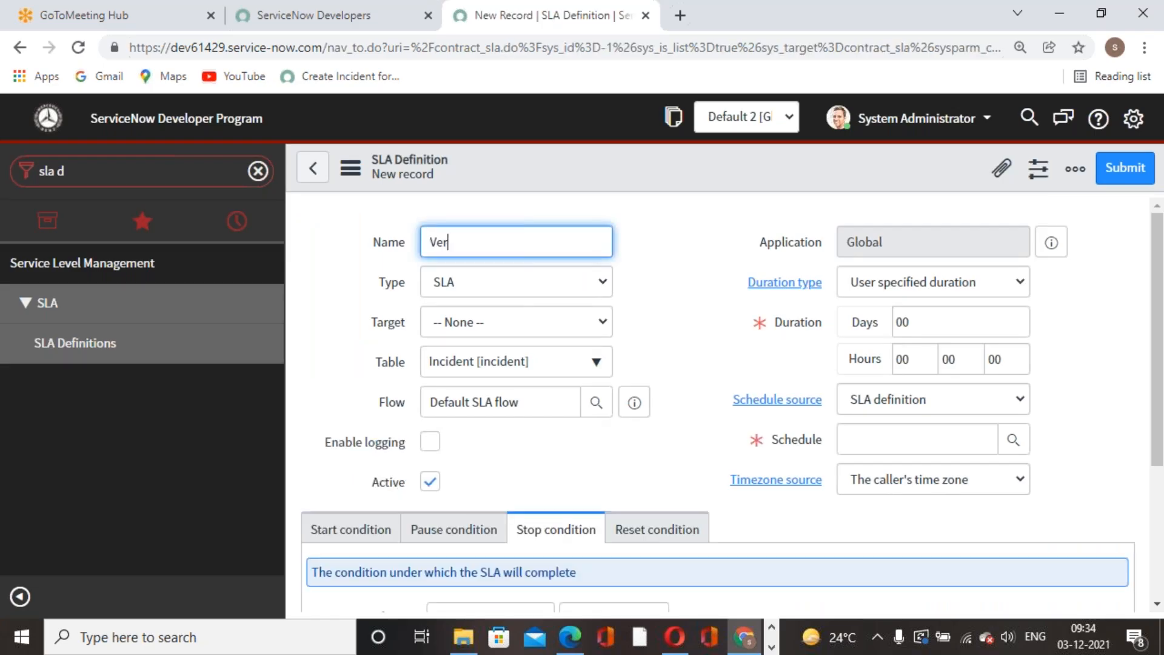
{"action": "type", "text": "y Very Critical (Resol"}
{"action": "key", "text": "BackSpace"}
{"action": "type", "text": "nce "}
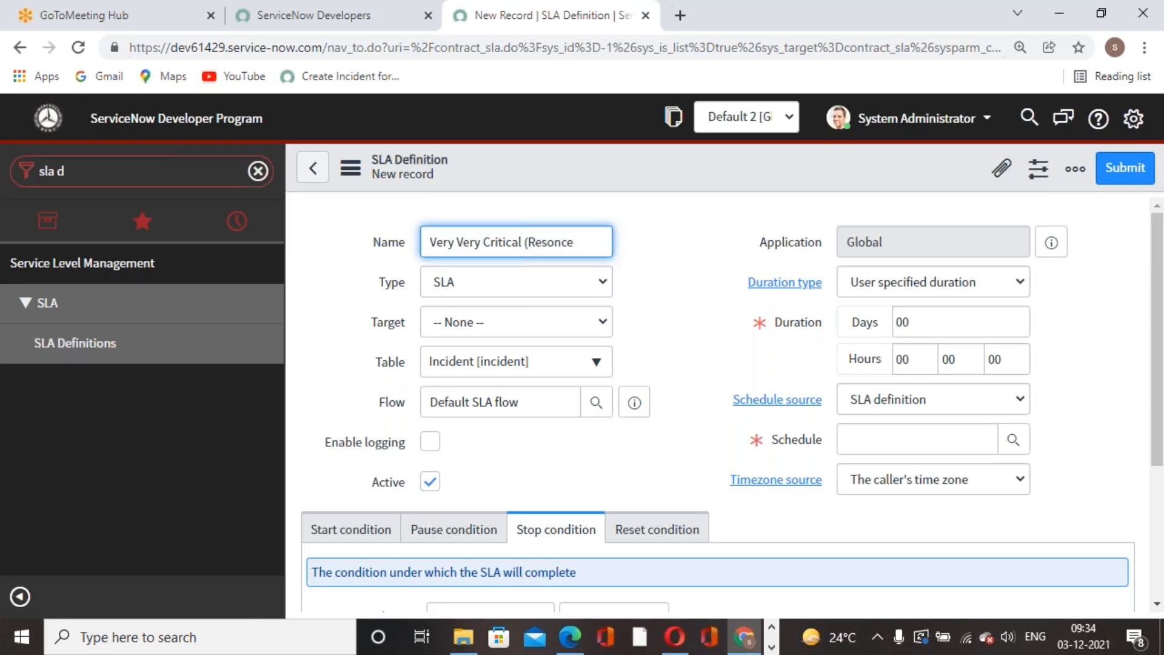
{"action": "type", "text": "1"}
{"action": "key", "text": "BackSpace"}
{"action": "type", "text": "5 mins"}
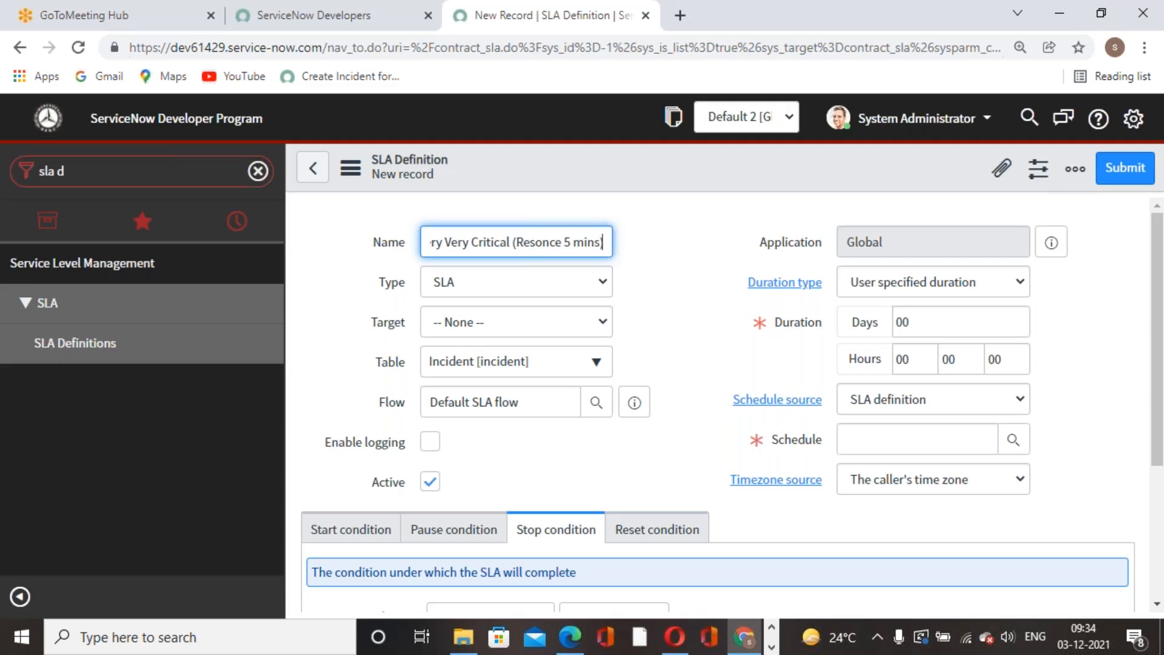
{"action": "left_click", "coordinate": [600, 320]}
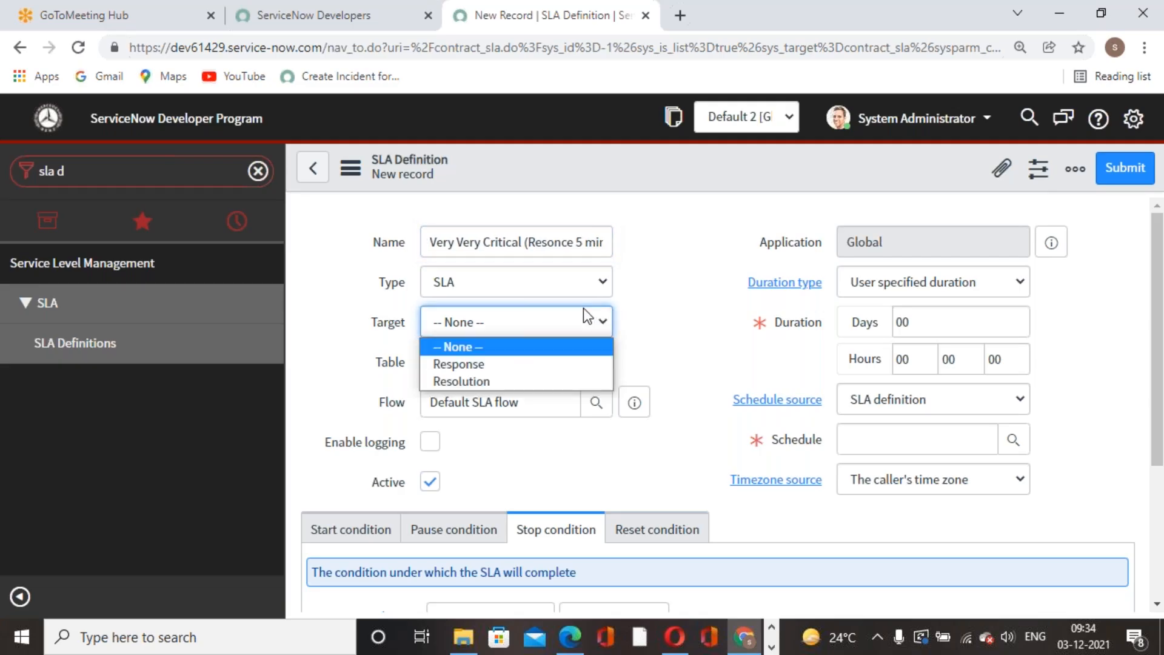
{"action": "left_click", "coordinate": [493, 365]}
{"action": "scroll", "coordinate": [619, 358], "scroll_direction": "down", "scroll_amount": 2}
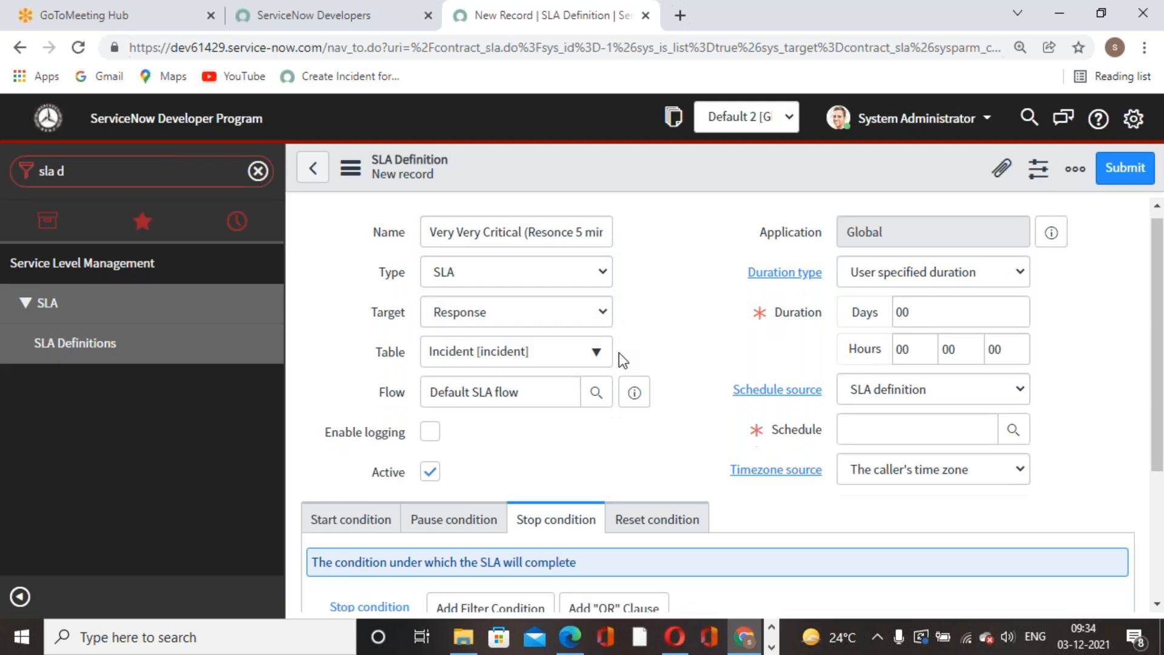
{"action": "scroll", "coordinate": [831, 426], "scroll_direction": "up", "scroll_amount": 2}
Set the definition's schedule source to No schedule and its duration to 5 minutes
{"action": "left_click", "coordinate": [963, 331]}
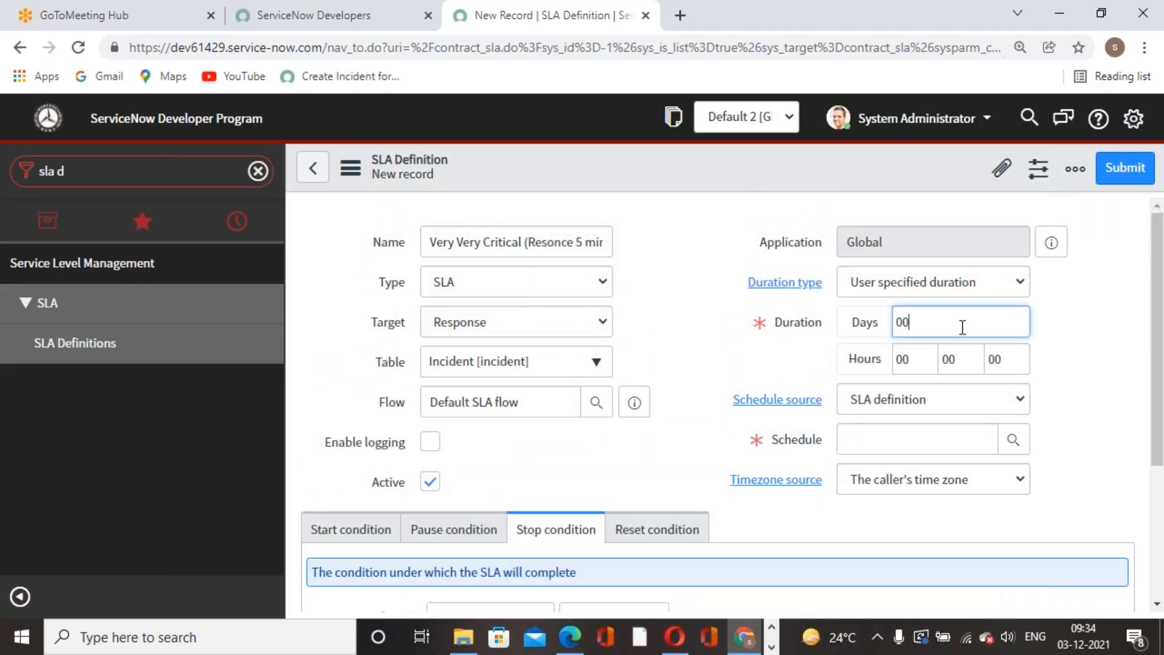
{"action": "left_click", "coordinate": [1016, 447]}
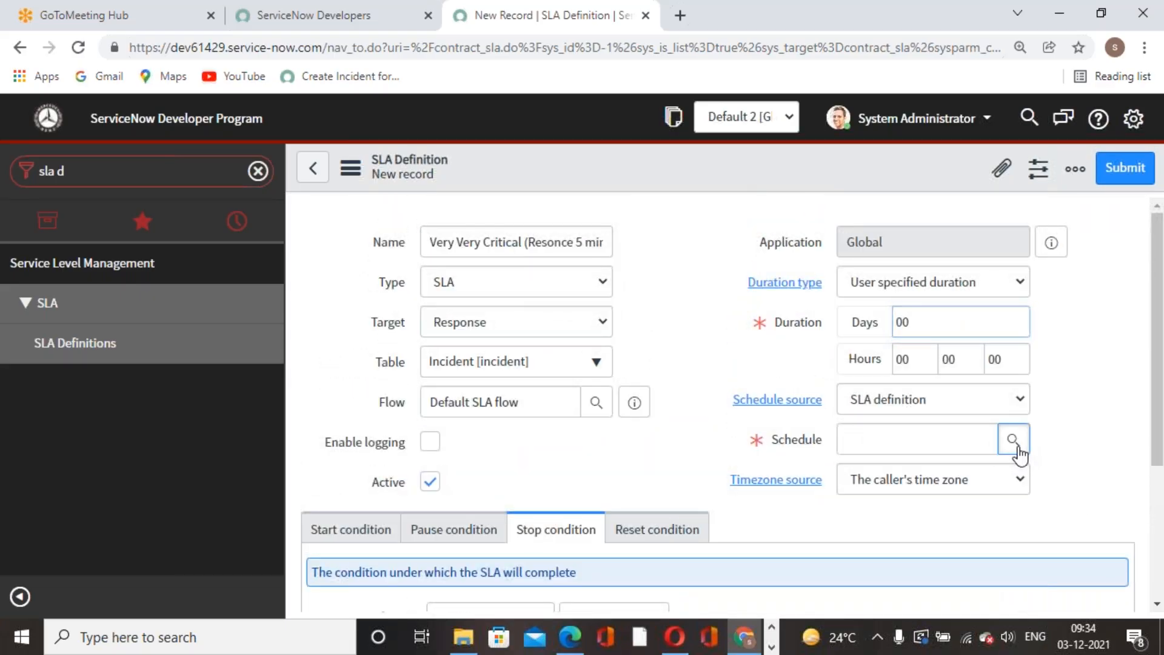
{"action": "left_click", "coordinate": [1006, 126]}
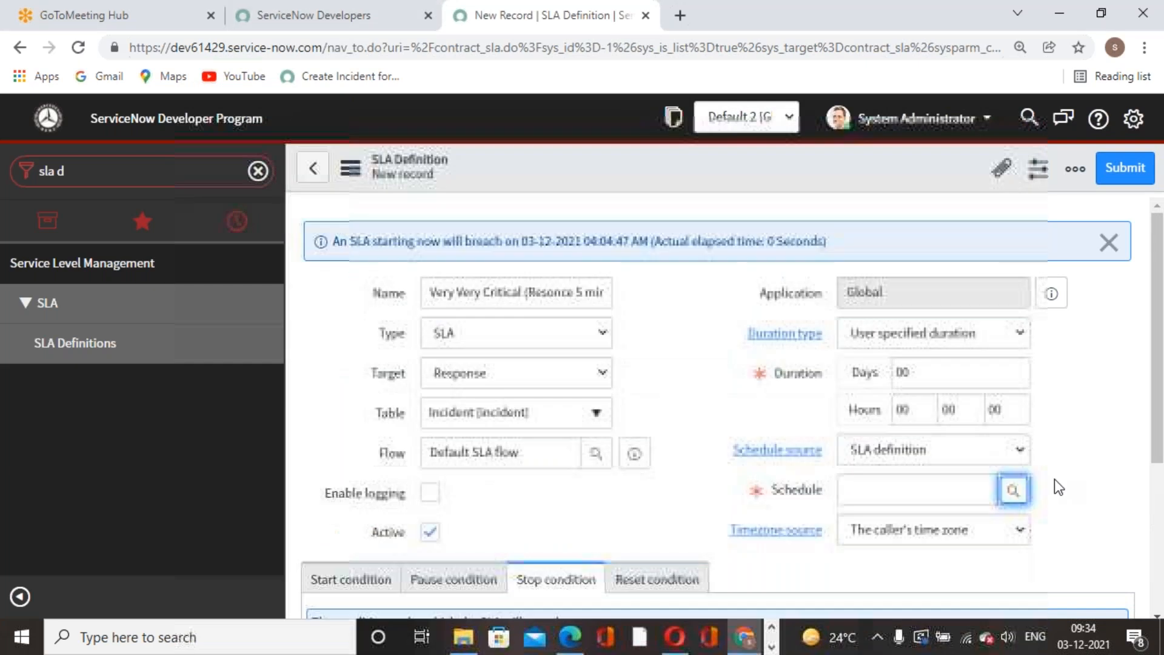
{"action": "left_click", "coordinate": [994, 448]}
{"action": "left_click", "coordinate": [956, 474]}
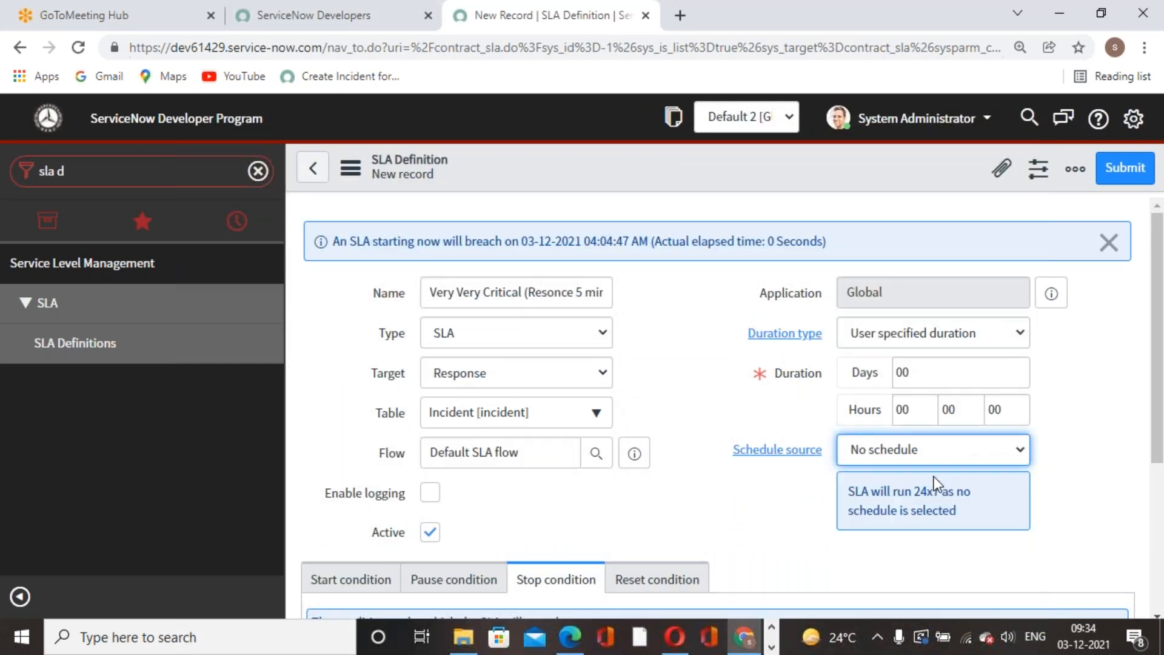
{"action": "double_click", "coordinate": [980, 414]}
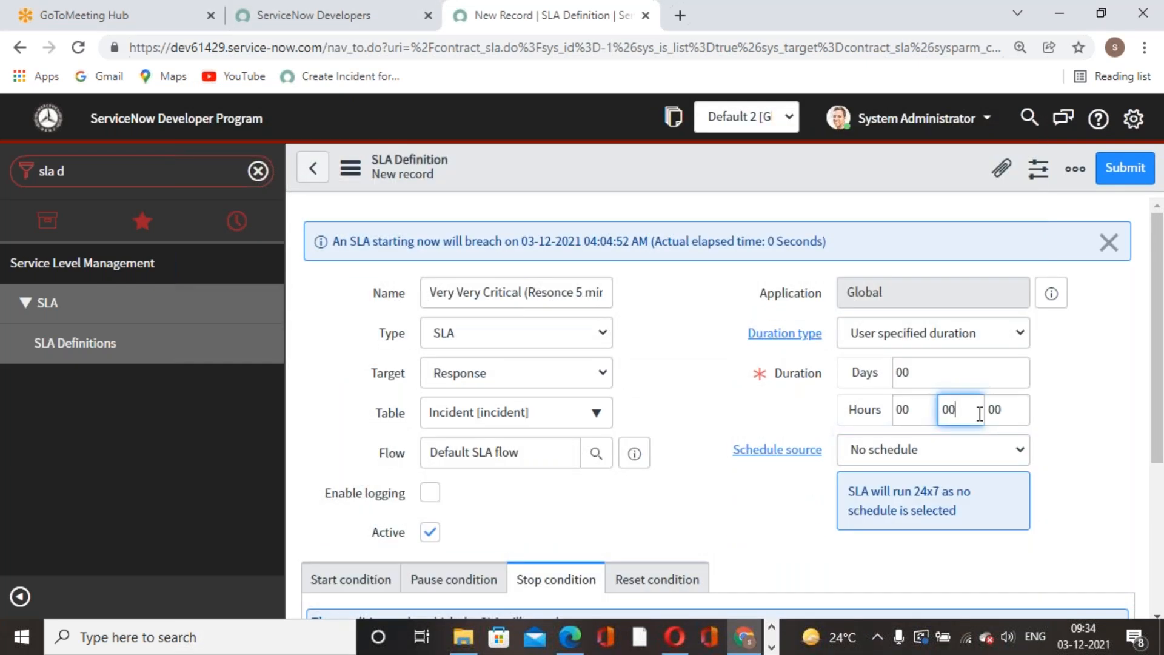
{"action": "type", "text": "05"}
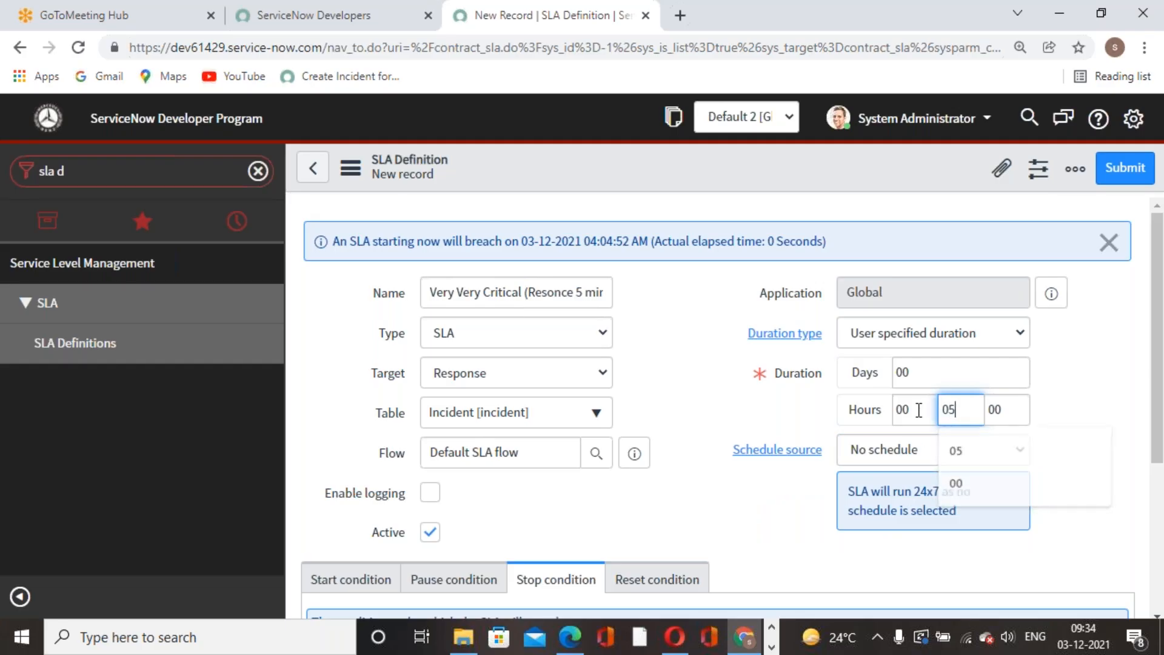
{"action": "left_click", "coordinate": [732, 321]}
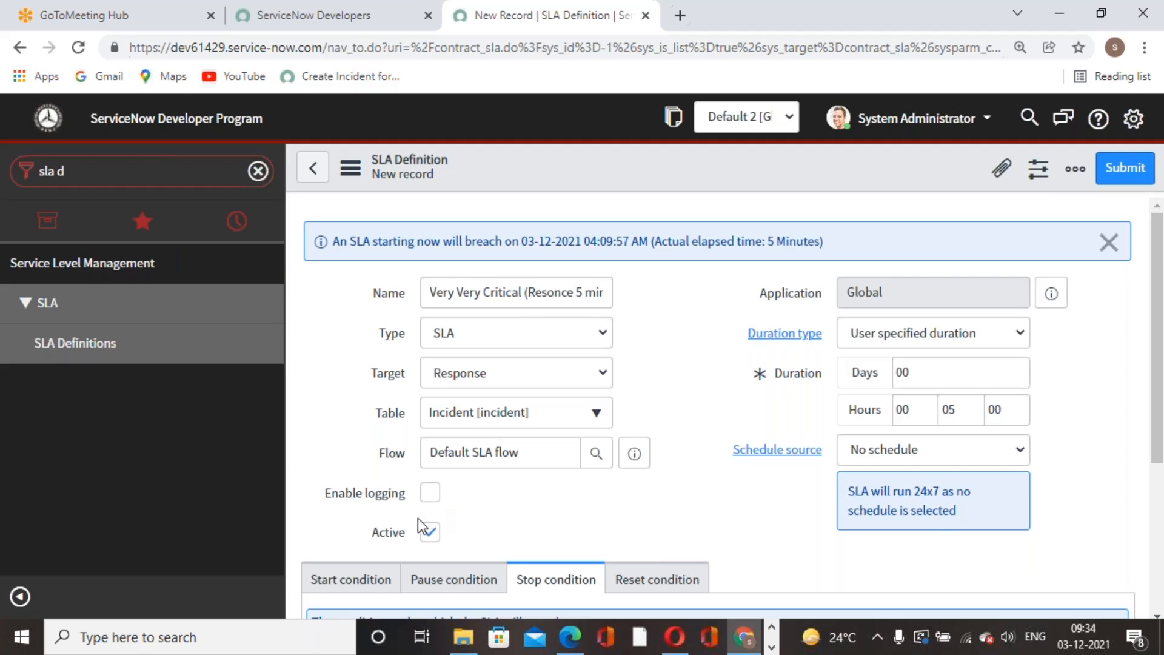
Add the start condition Active is true to the new SLA definition
{"action": "scroll", "coordinate": [427, 511], "scroll_direction": "down", "scroll_amount": 5}
{"action": "left_click", "coordinate": [369, 337]}
{"action": "scroll", "coordinate": [427, 424], "scroll_direction": "down", "scroll_amount": 2}
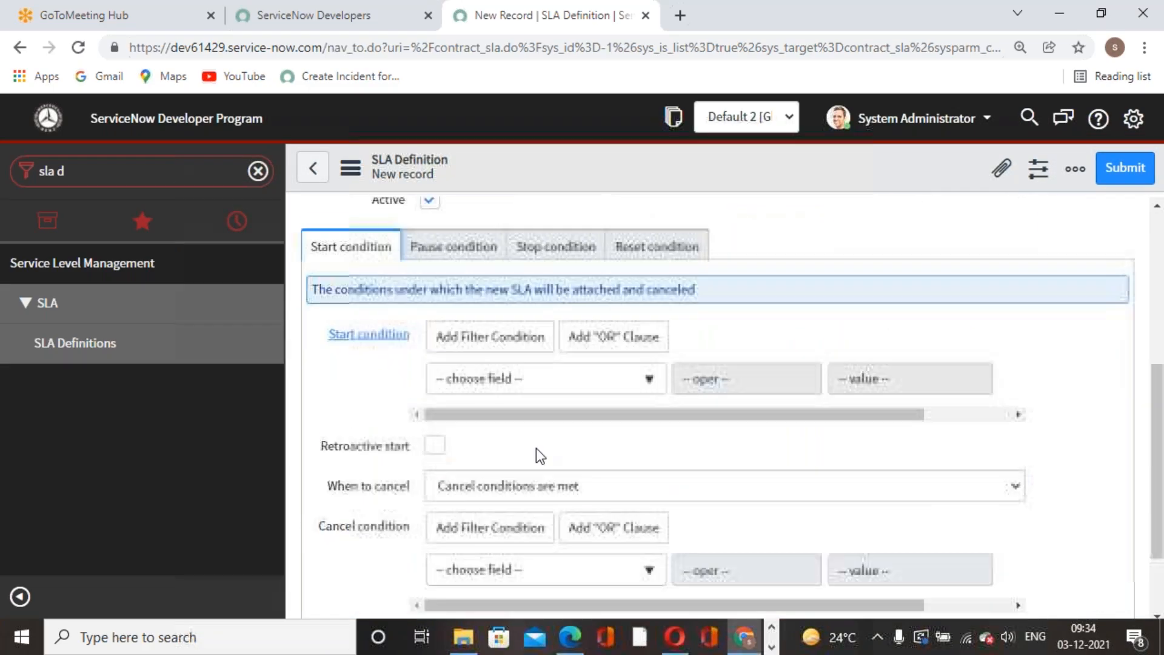
{"action": "left_click", "coordinate": [546, 369]}
{"action": "type", "text": "acti"}
{"action": "type", "text": "ve"}
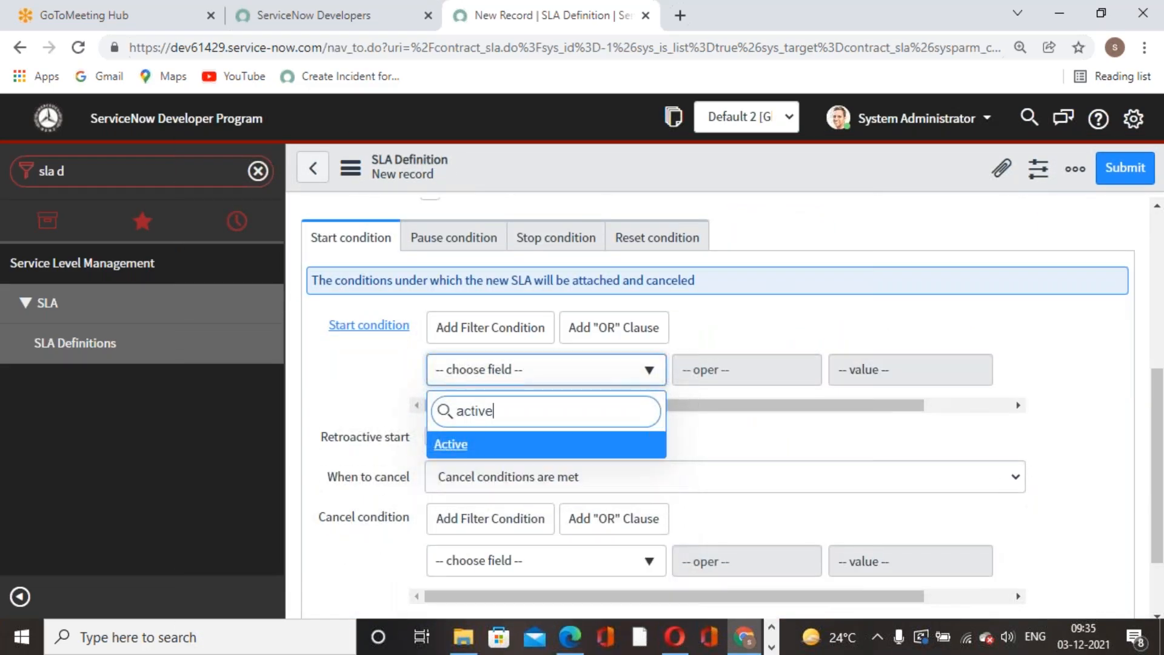
{"action": "left_click", "coordinate": [583, 441]}
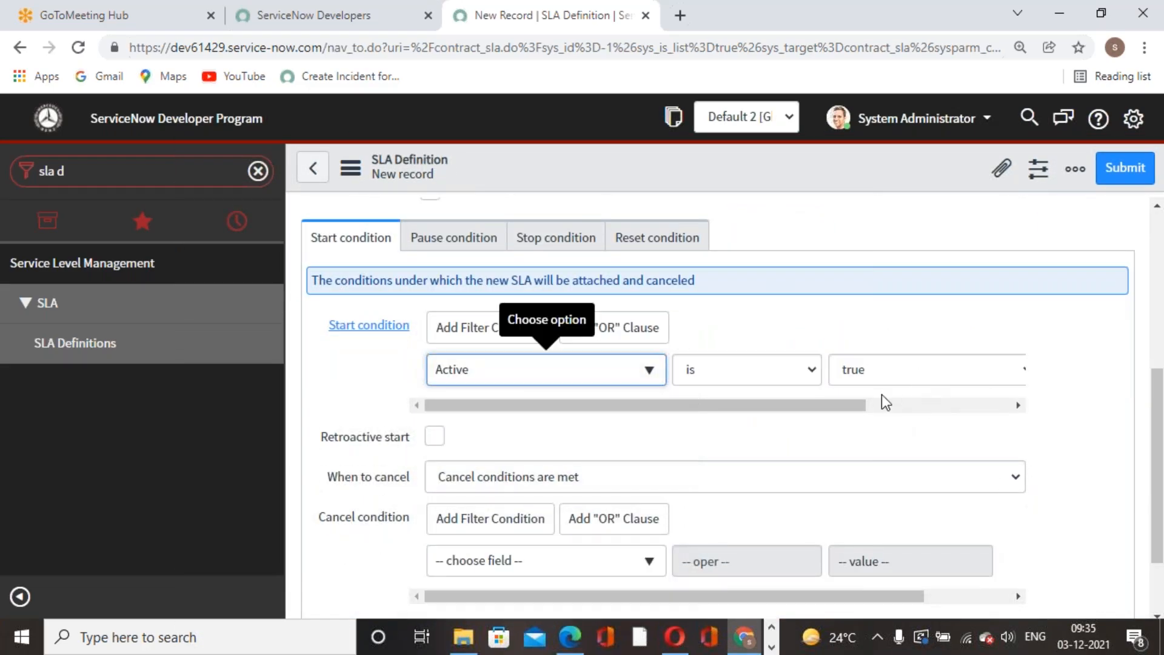
Add an AND start condition requiring Priority is 7 - Very Very Critical
{"action": "scroll", "coordinate": [881, 402], "scroll_direction": "right", "scroll_amount": 3}
{"action": "left_click", "coordinate": [985, 370]}
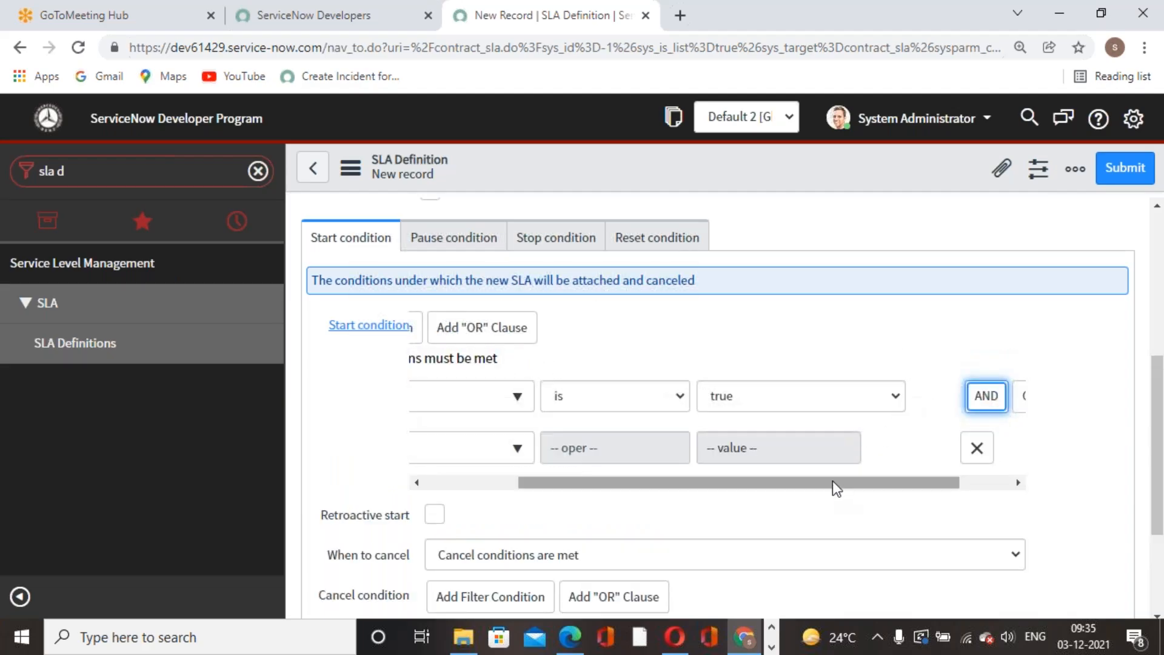
{"action": "scroll", "coordinate": [831, 485], "scroll_direction": "left", "scroll_amount": 3}
{"action": "left_click", "coordinate": [533, 448]}
{"action": "type", "text": "pri"}
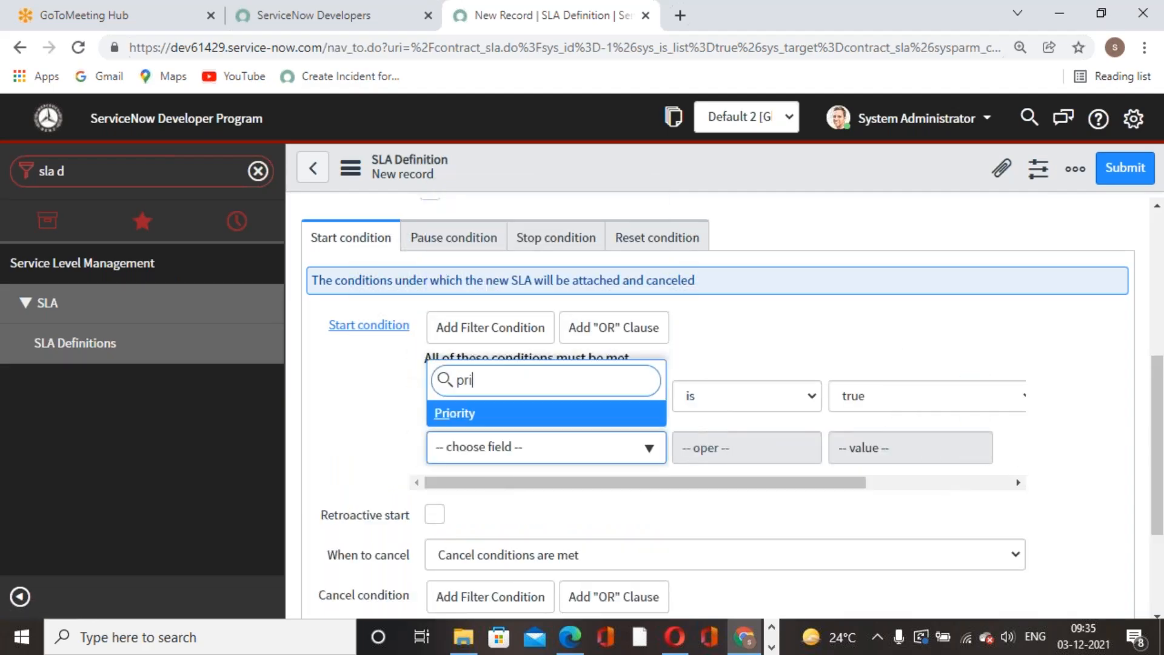
{"action": "left_click", "coordinate": [528, 418]}
{"action": "left_click", "coordinate": [871, 449]}
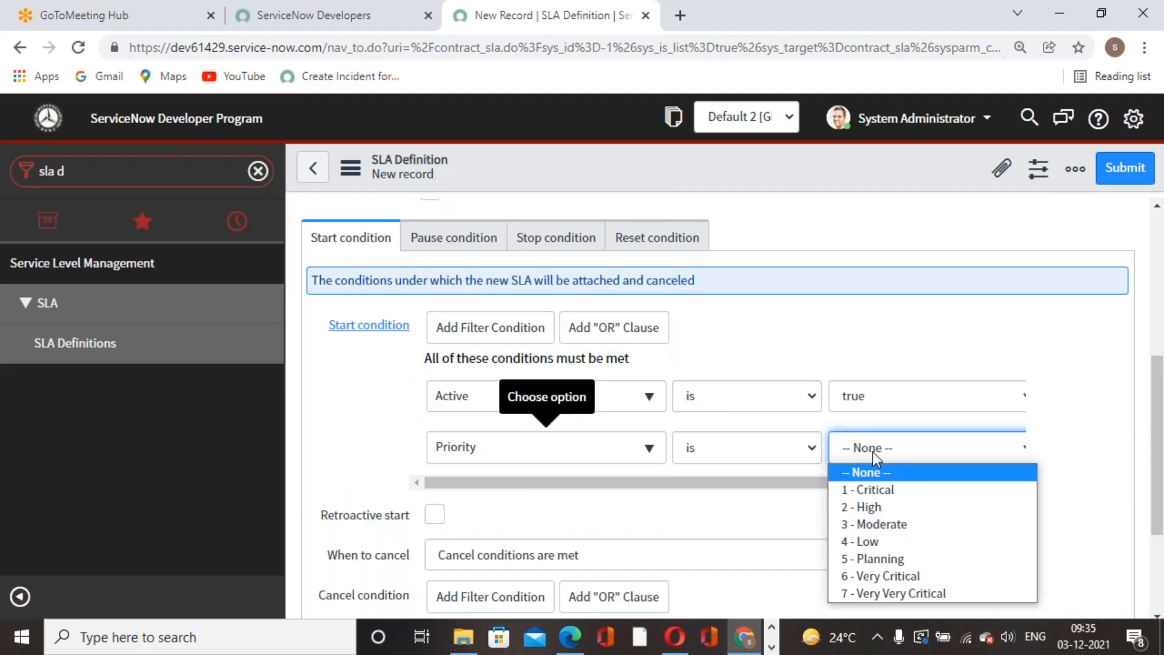
{"action": "left_click", "coordinate": [925, 593]}
Add a further AND start condition requiring Assignment group is not empty
{"action": "left_click_drag", "start_coordinate": [855, 483], "coordinate": [973, 490]}
{"action": "left_click", "coordinate": [915, 447]}
{"action": "left_click_drag", "start_coordinate": [915, 536], "coordinate": [594, 535]}
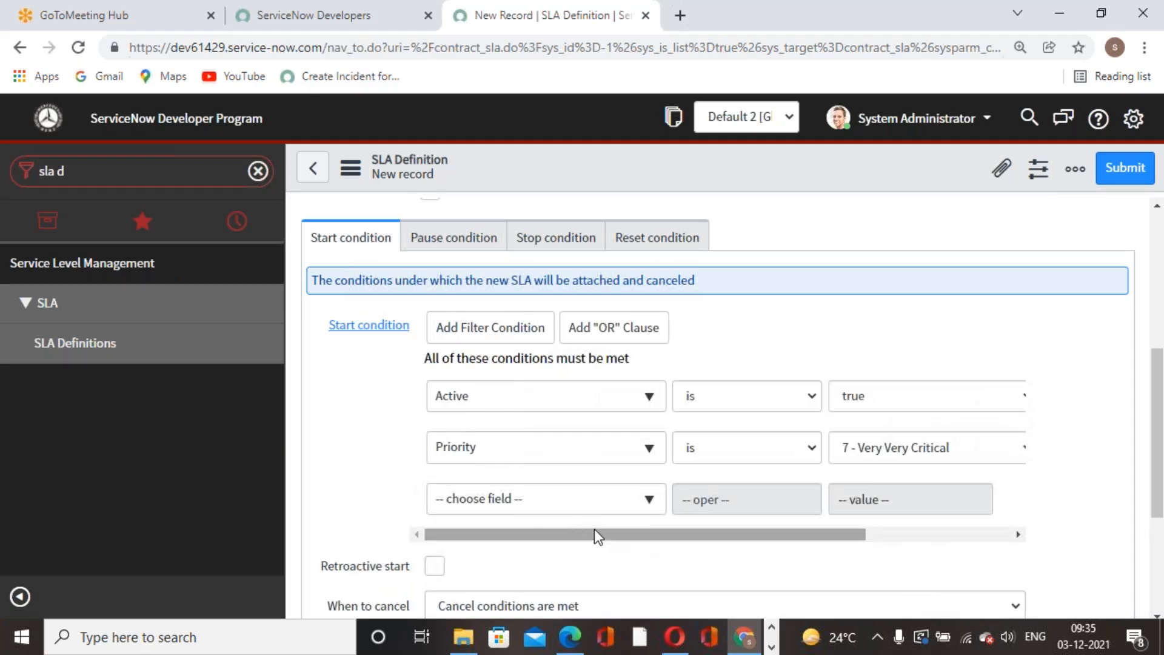
{"action": "left_click", "coordinate": [557, 500]}
{"action": "type", "text": "ass"}
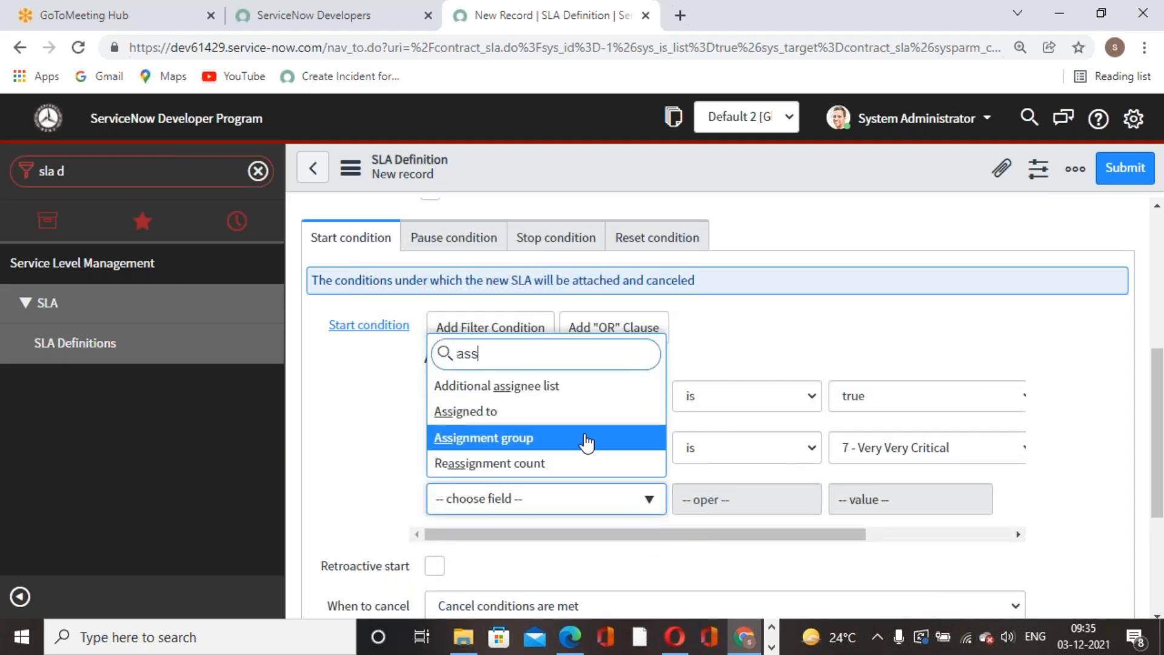
{"action": "key", "text": "Return"}
{"action": "left_click", "coordinate": [812, 503]}
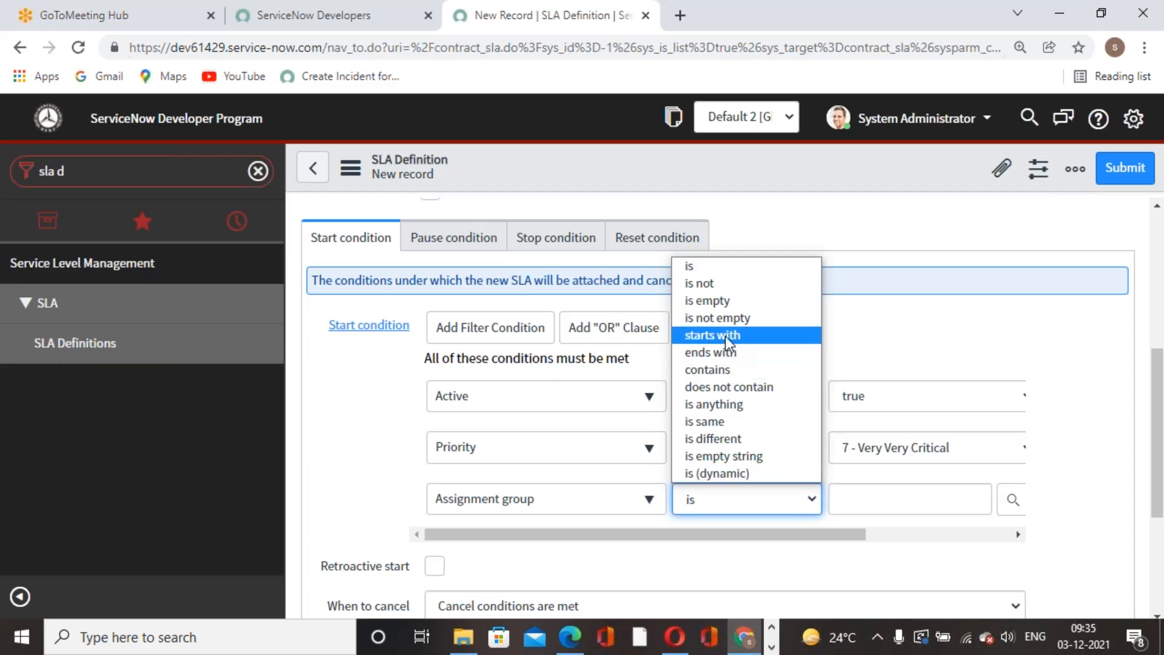
{"action": "left_click", "coordinate": [725, 319]}
Enable retroactive start set to Created, and have the SLA cancel when Start conditions are not met
{"action": "scroll", "coordinate": [878, 543], "scroll_direction": "down", "scroll_amount": 4}
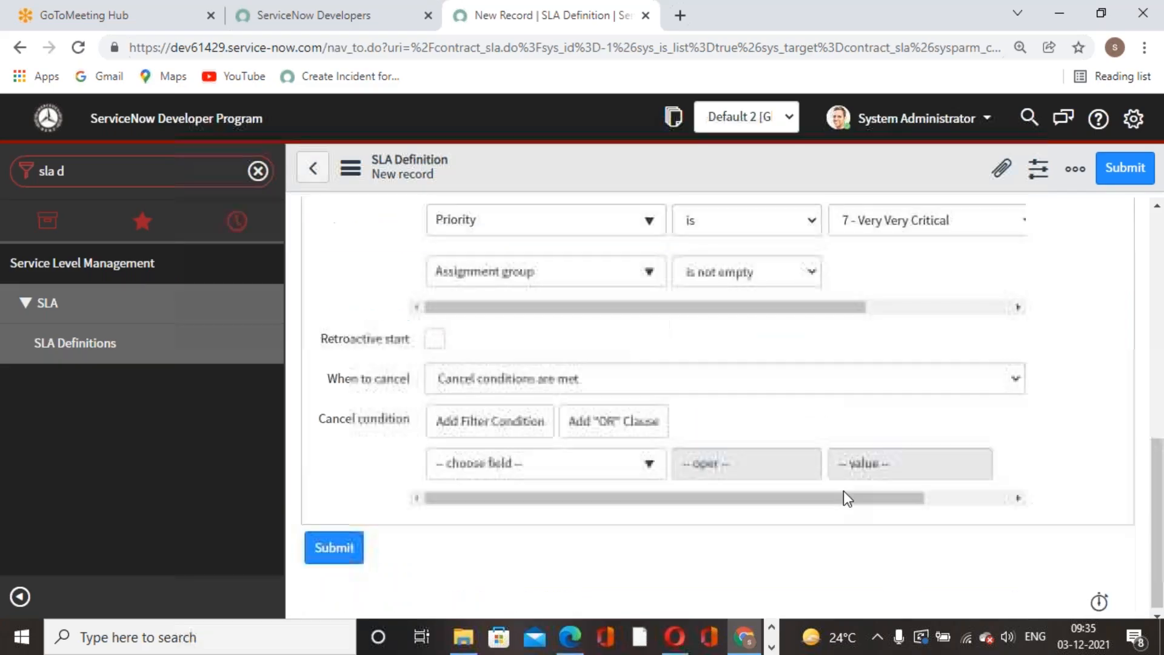
{"action": "left_click", "coordinate": [435, 335]}
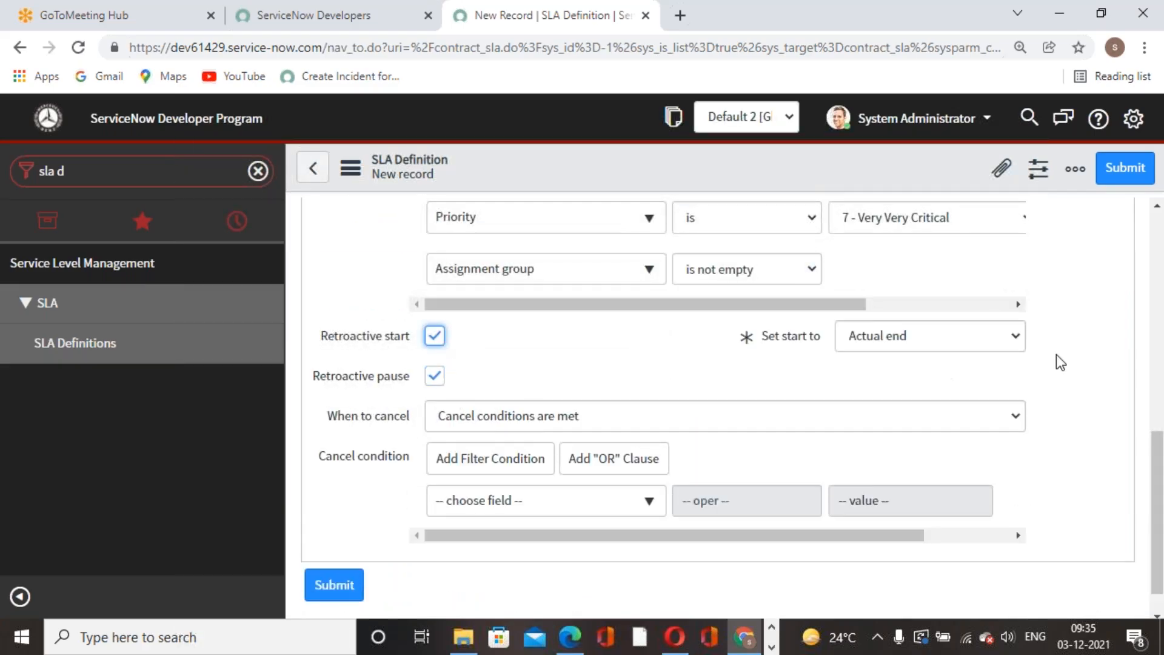
{"action": "left_click", "coordinate": [1003, 337]}
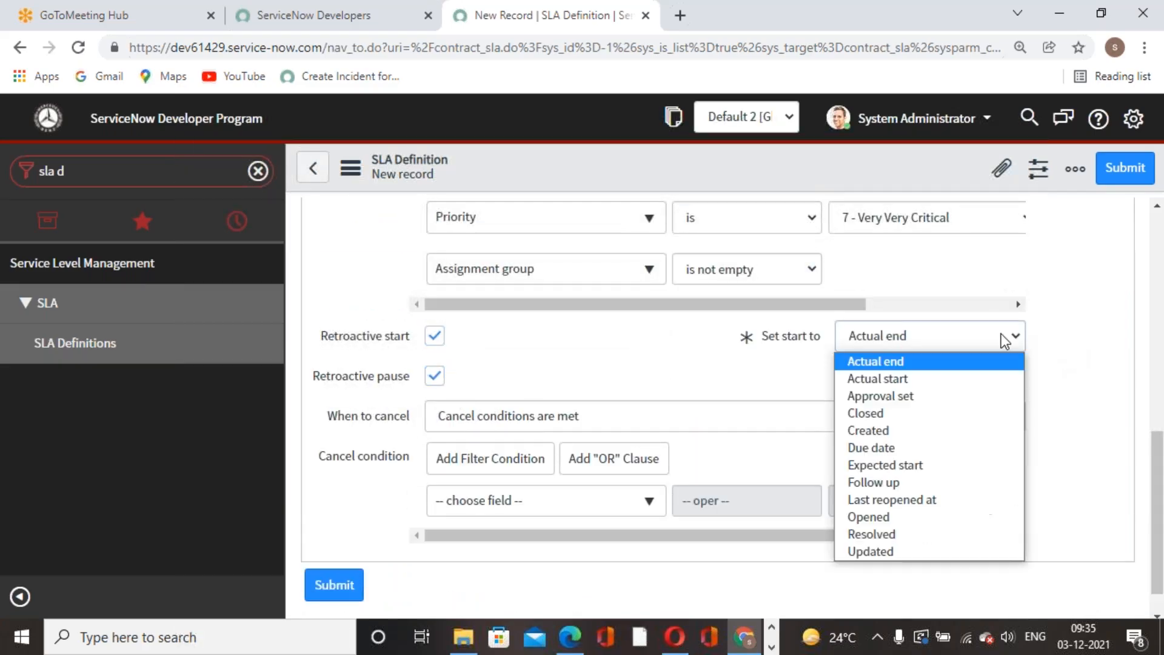
{"action": "left_click", "coordinate": [891, 432]}
{"action": "left_click", "coordinate": [863, 419]}
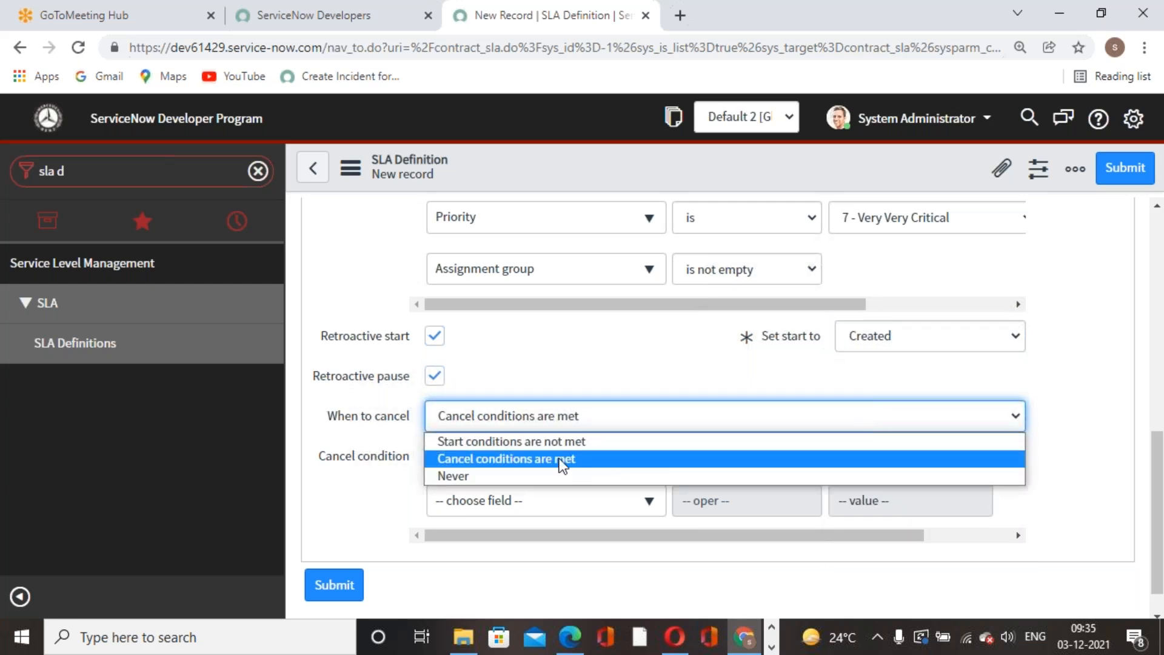
{"action": "left_click", "coordinate": [549, 442]}
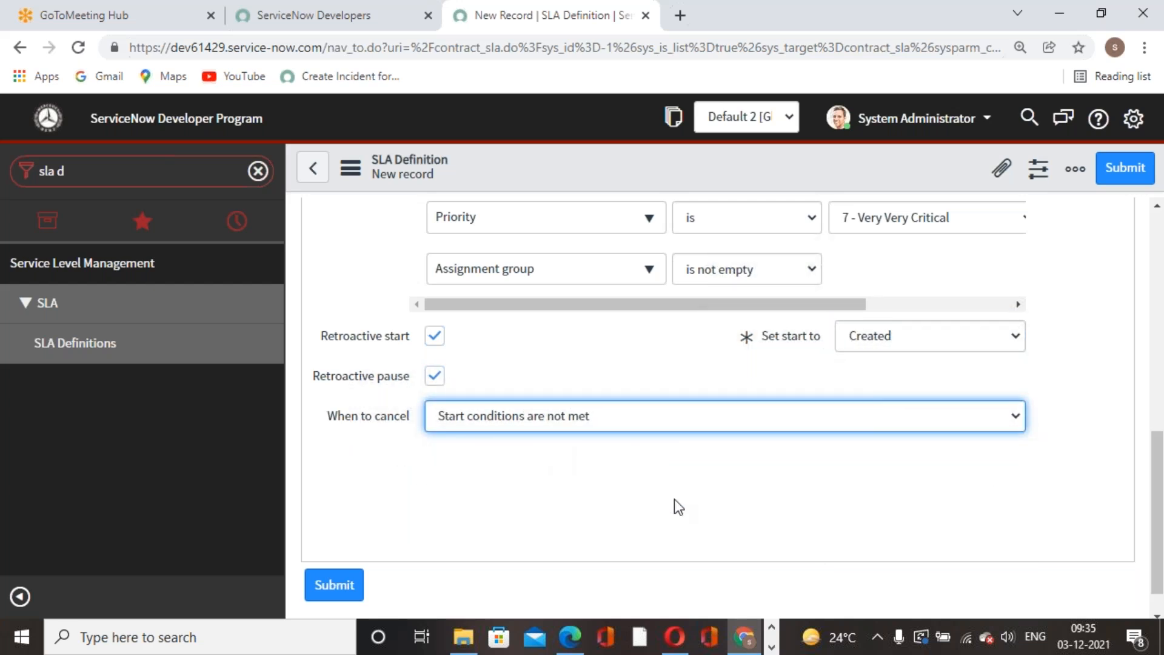
Set the SLA definition's stop condition to State is not New
{"action": "scroll", "coordinate": [674, 499], "scroll_direction": "up", "scroll_amount": 2}
{"action": "scroll", "coordinate": [672, 477], "scroll_direction": "up", "scroll_amount": 4}
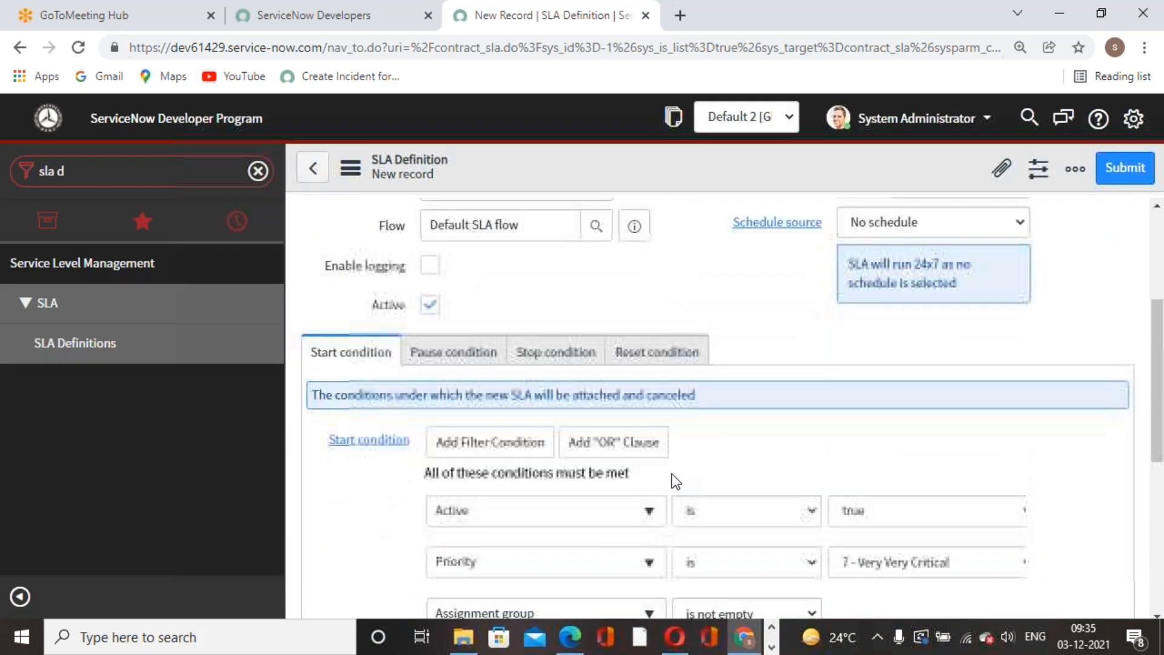
{"action": "left_click", "coordinate": [475, 371]}
{"action": "left_click", "coordinate": [521, 372]}
{"action": "scroll", "coordinate": [744, 481], "scroll_direction": "down", "scroll_amount": 1}
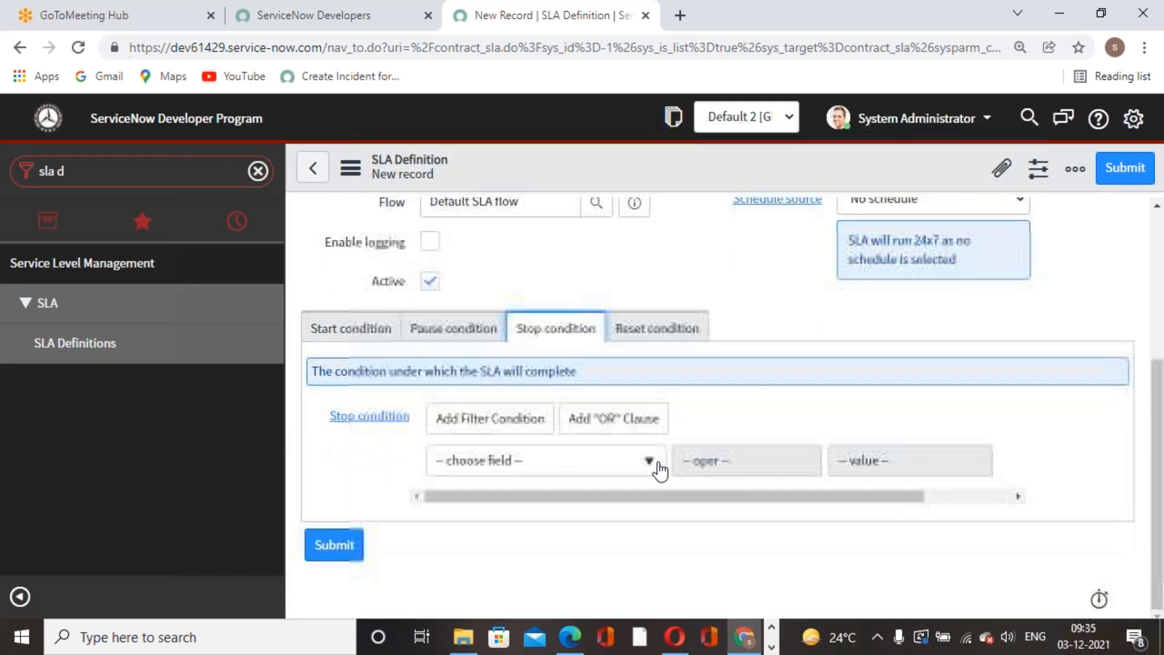
{"action": "left_click", "coordinate": [546, 460]}
{"action": "type", "text": "s"}
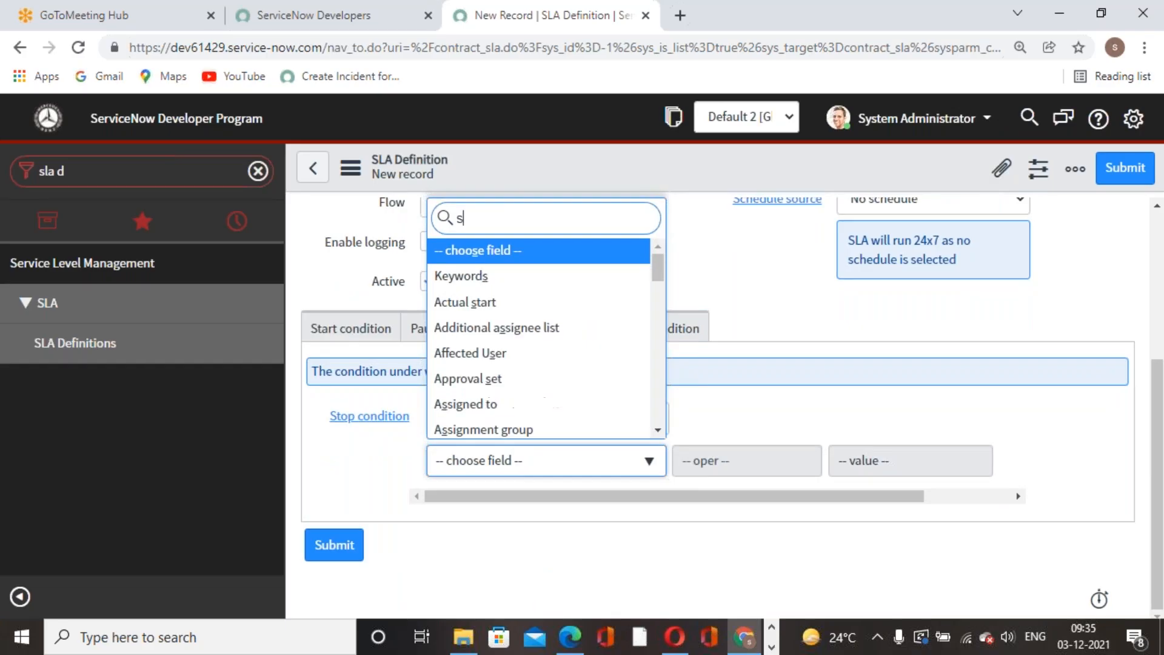
{"action": "type", "text": "ta"}
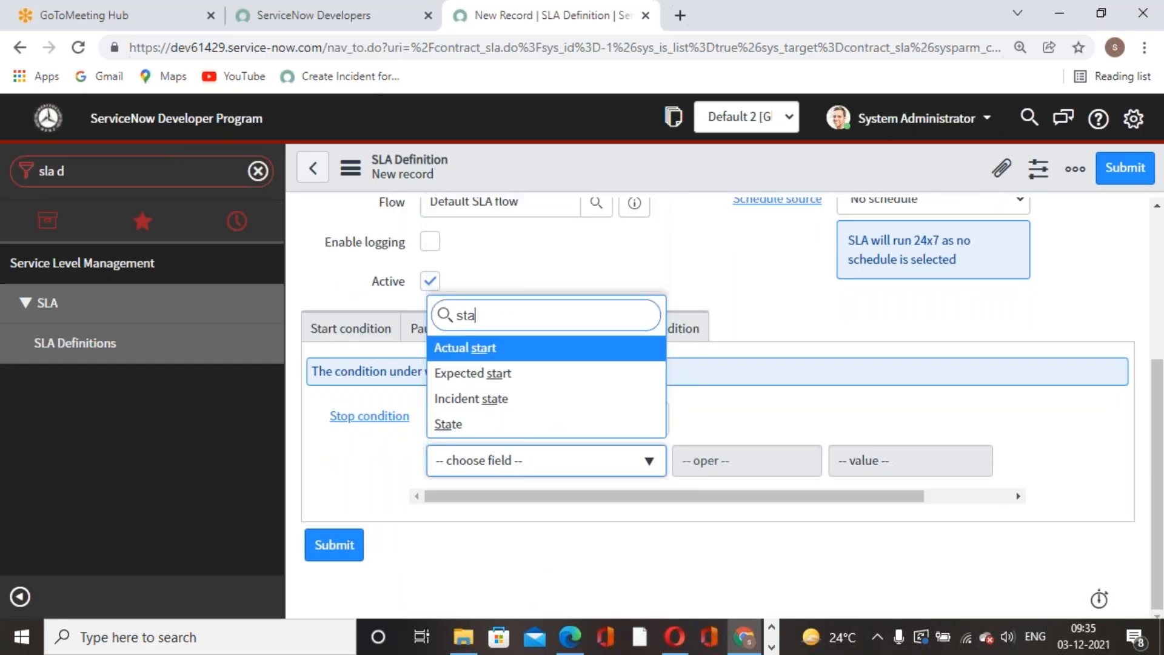
{"action": "left_click", "coordinate": [488, 424]}
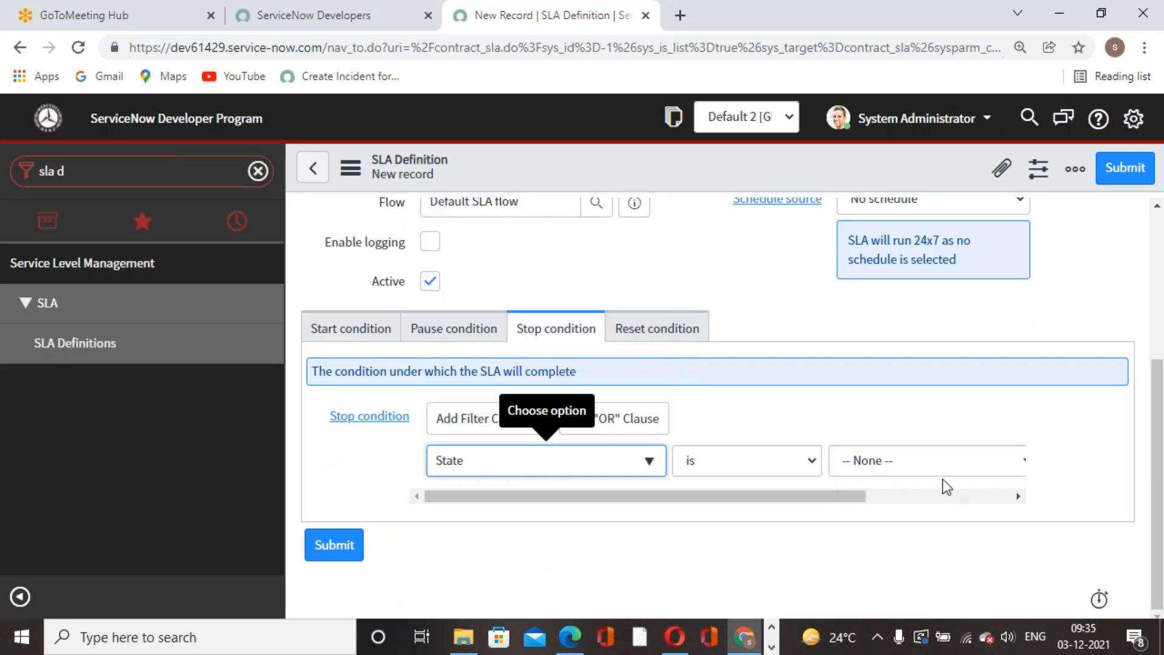
{"action": "left_click", "coordinate": [951, 461]}
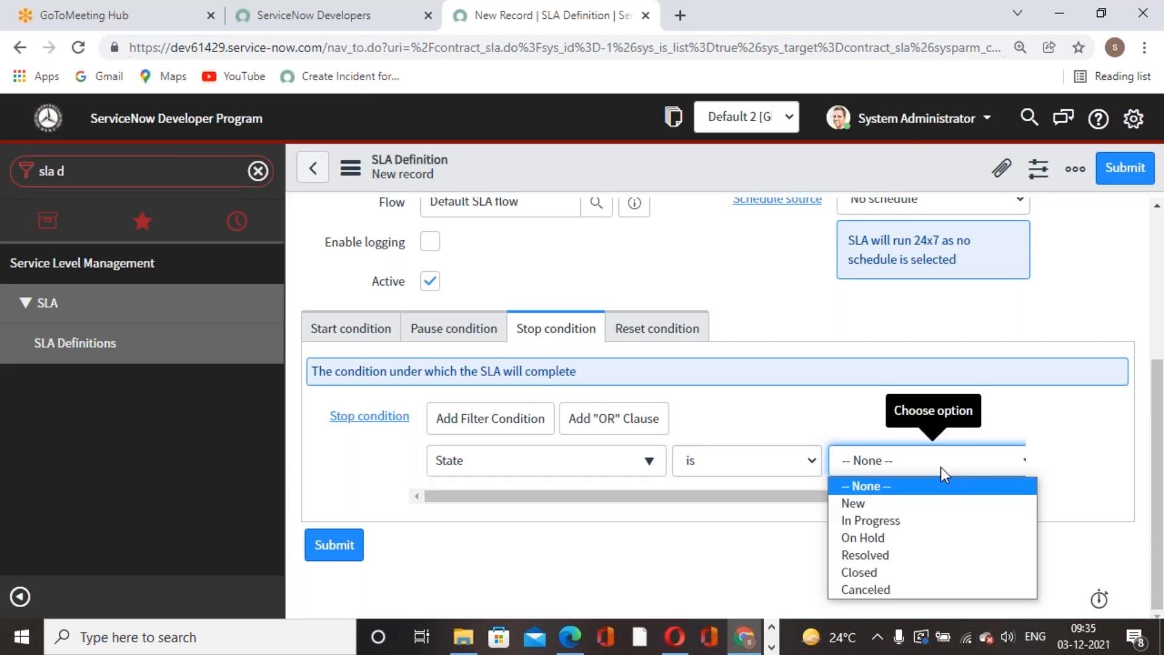
{"action": "left_click", "coordinate": [860, 503]}
{"action": "left_click", "coordinate": [768, 461]}
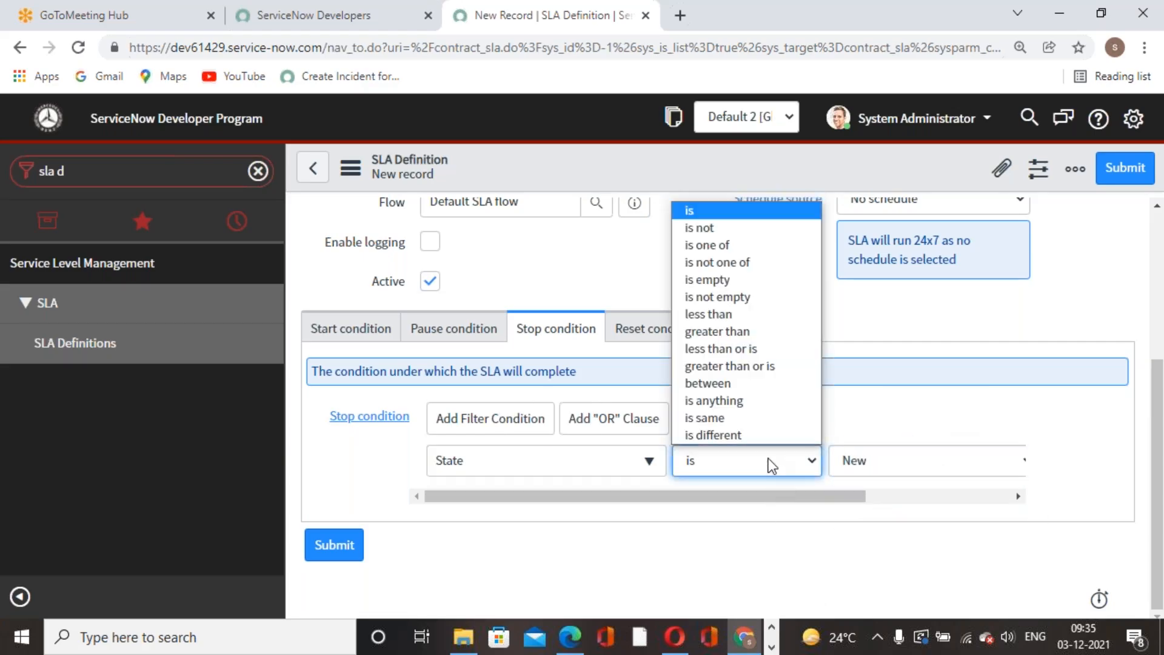
{"action": "left_click", "coordinate": [722, 229]}
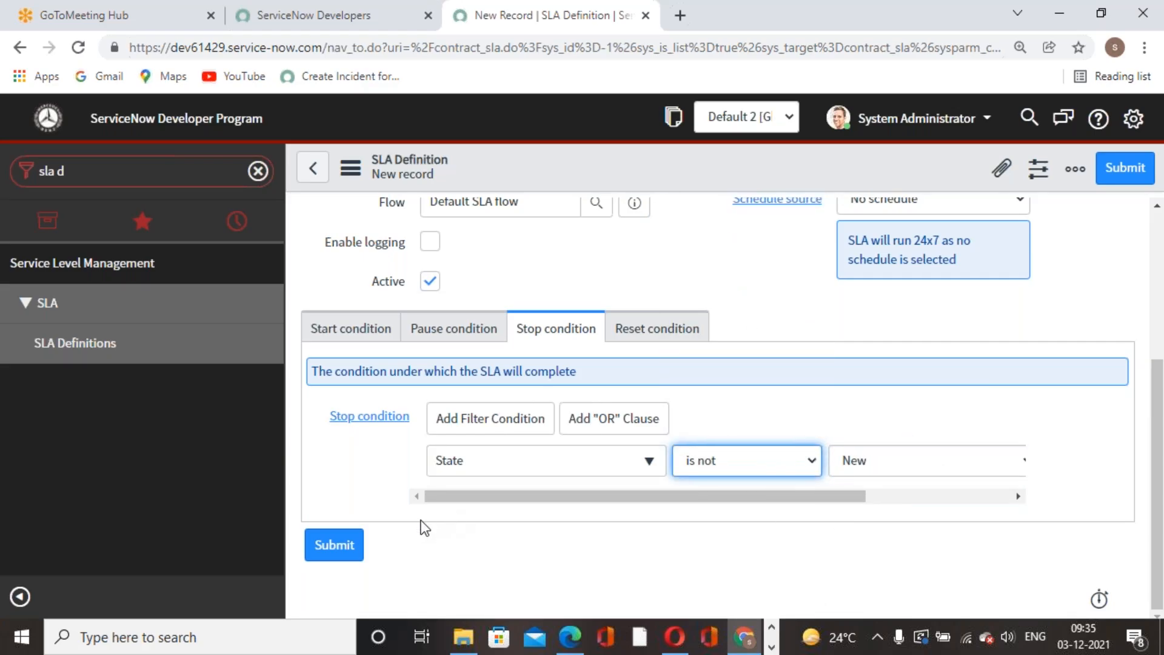
Submit the completed 5-minute response SLA definition
{"action": "left_click_drag", "start_coordinate": [605, 498], "coordinate": [656, 496]}
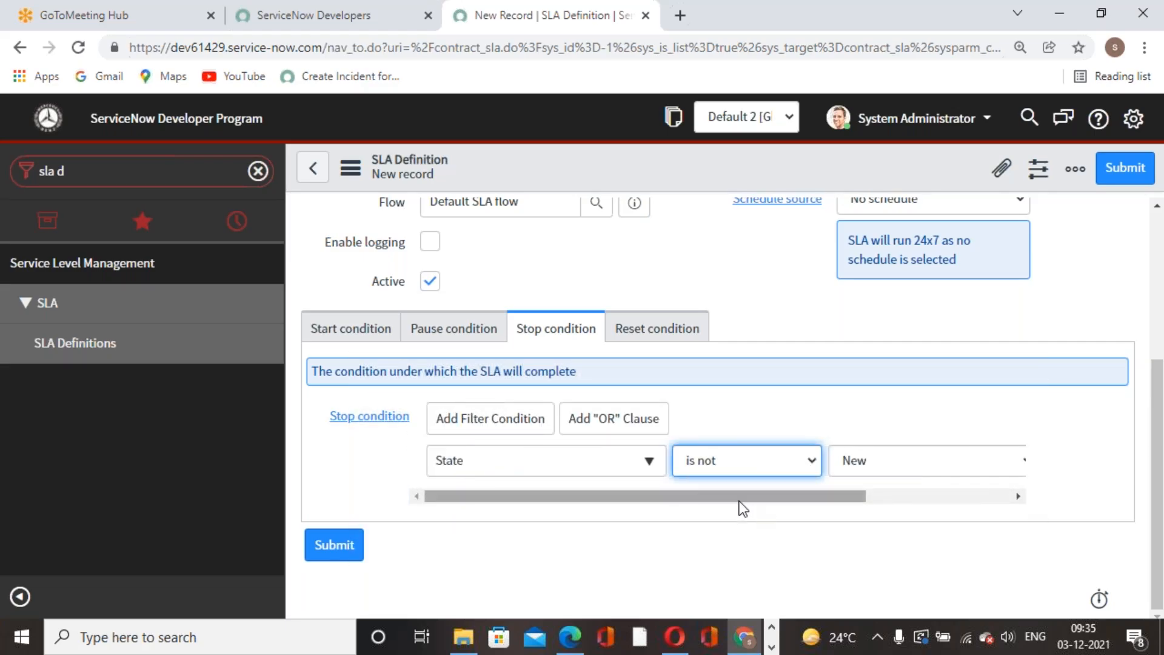
{"action": "left_click_drag", "start_coordinate": [741, 504], "coordinate": [661, 504]}
{"action": "scroll", "coordinate": [685, 548], "scroll_direction": "up", "scroll_amount": 4}
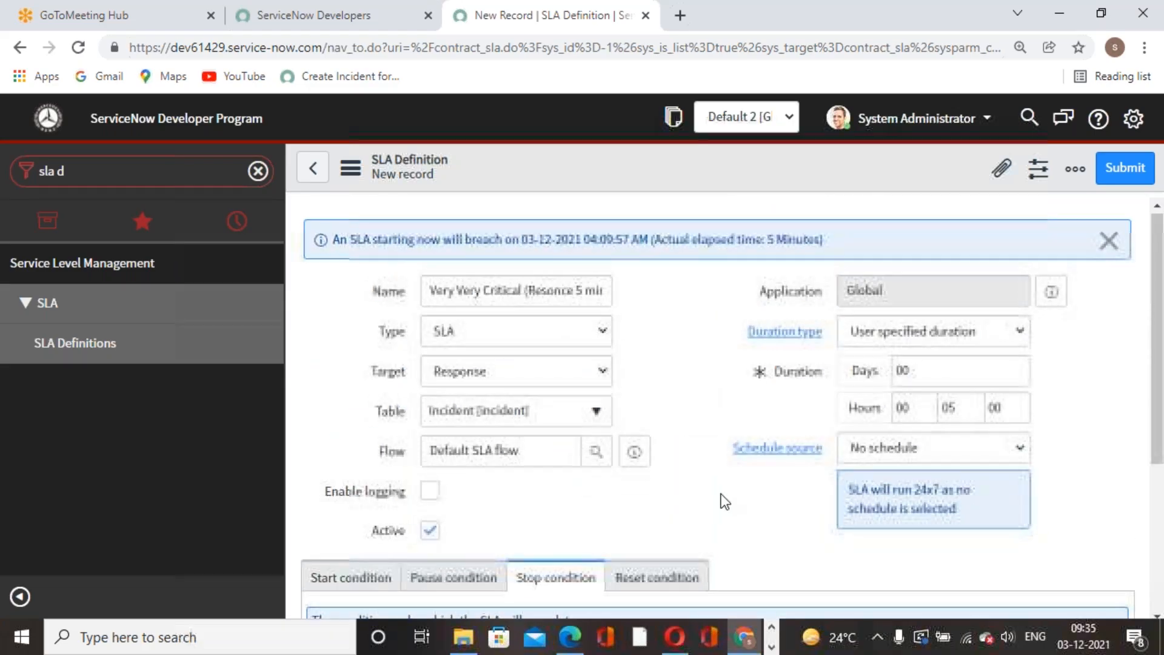
{"action": "left_click", "coordinate": [1125, 168]}
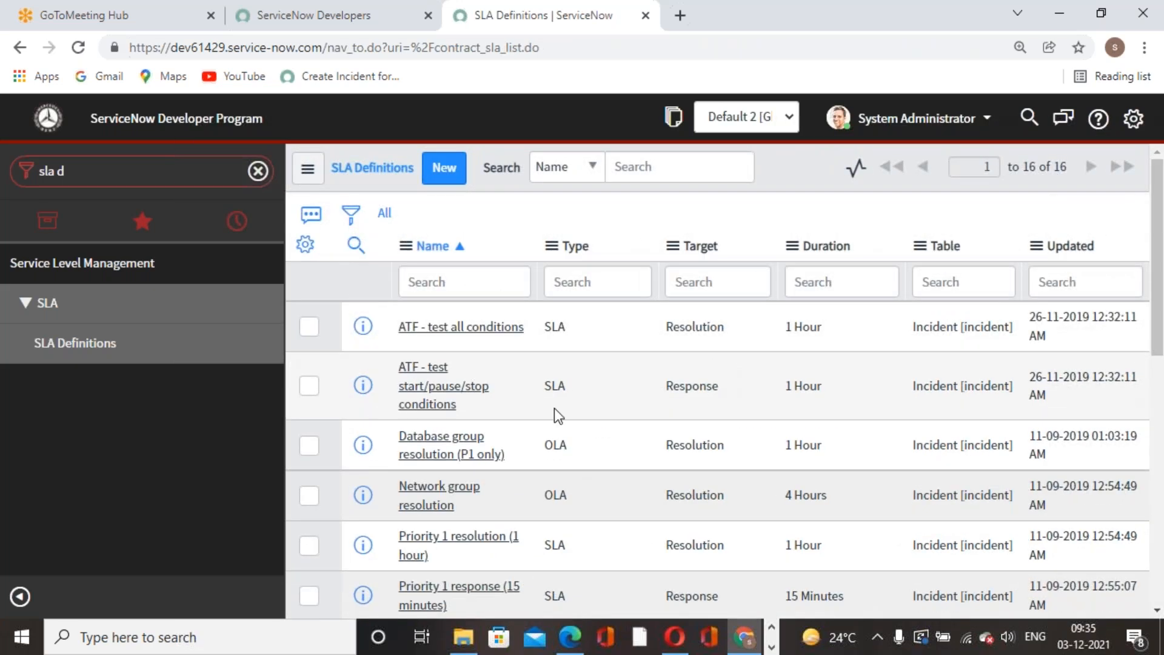
Find the incident module and start a new incident record
{"action": "left_click", "coordinate": [152, 175]}
{"action": "type", "text": "inci"}
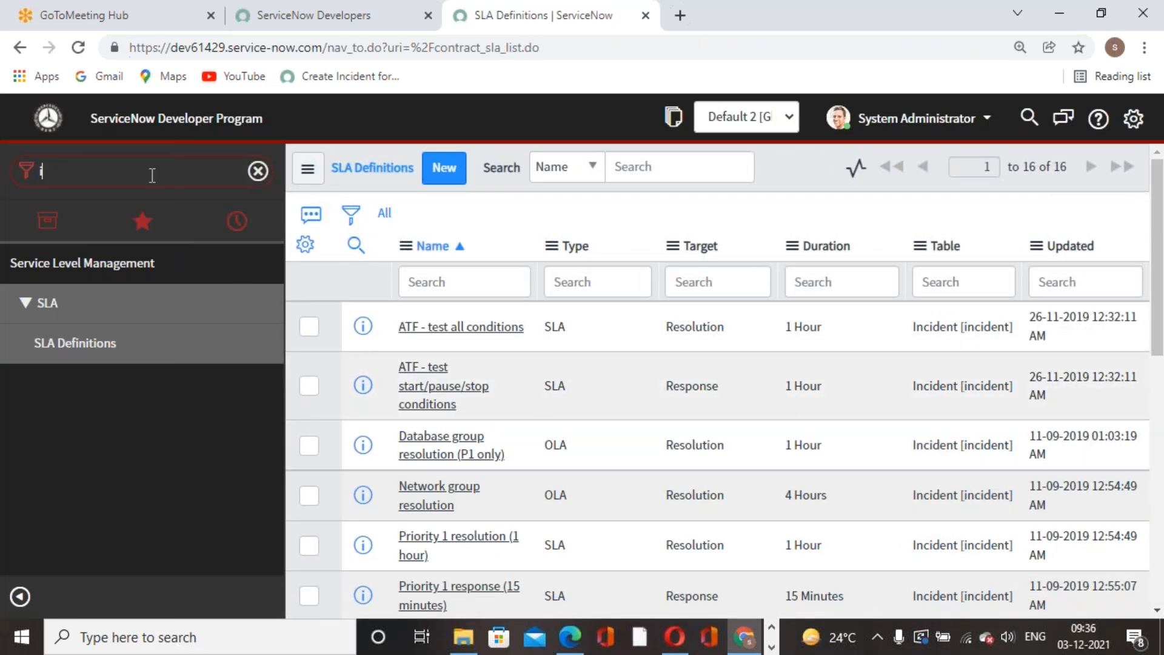
{"action": "type", "text": "dent"}
{"action": "scroll", "coordinate": [121, 424], "scroll_direction": "down", "scroll_amount": 1}
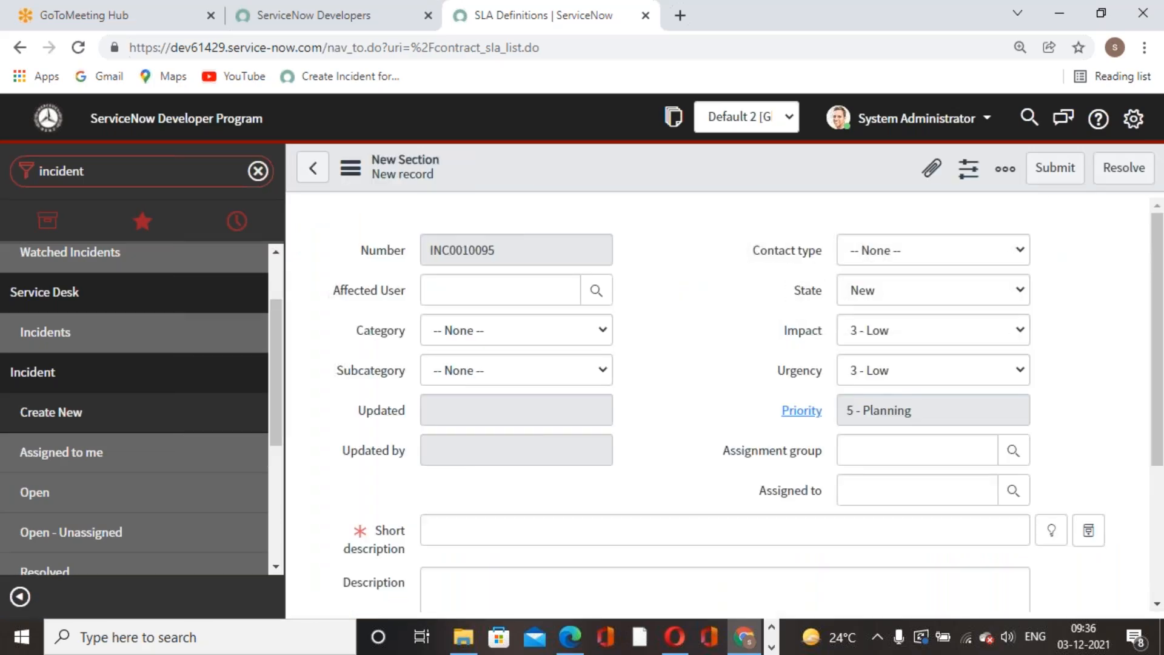
Fill in the new incident's Affected User by picking a person from the user lookup list
{"action": "left_click", "coordinate": [606, 332]}
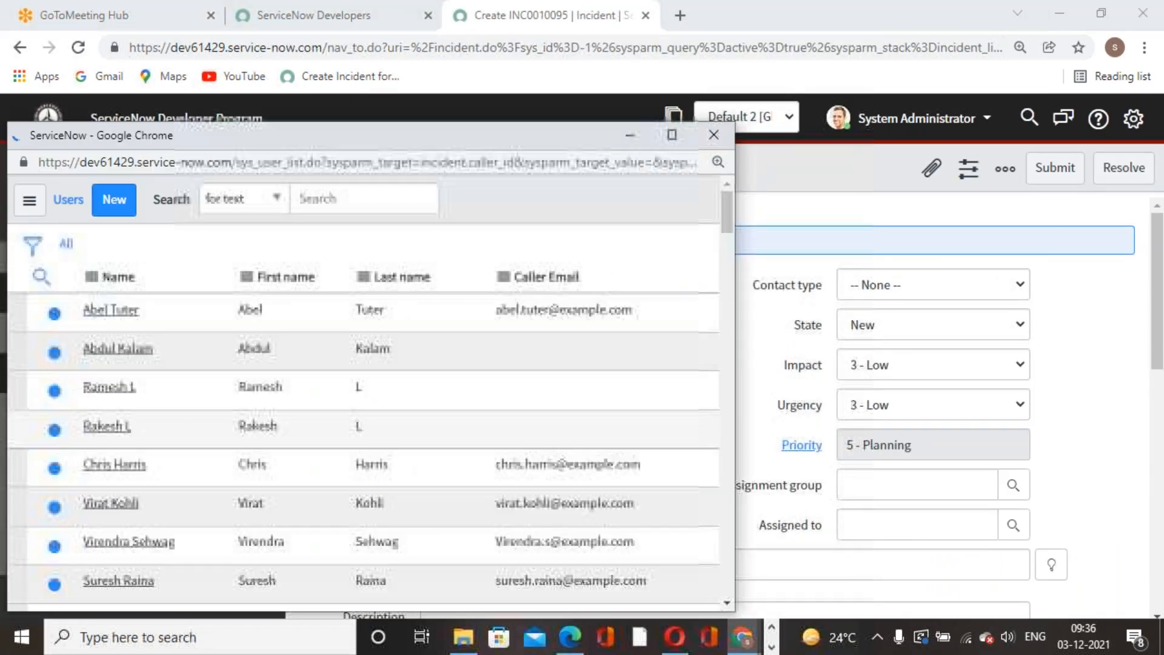
{"action": "scroll", "coordinate": [124, 451], "scroll_direction": "down", "scroll_amount": 5}
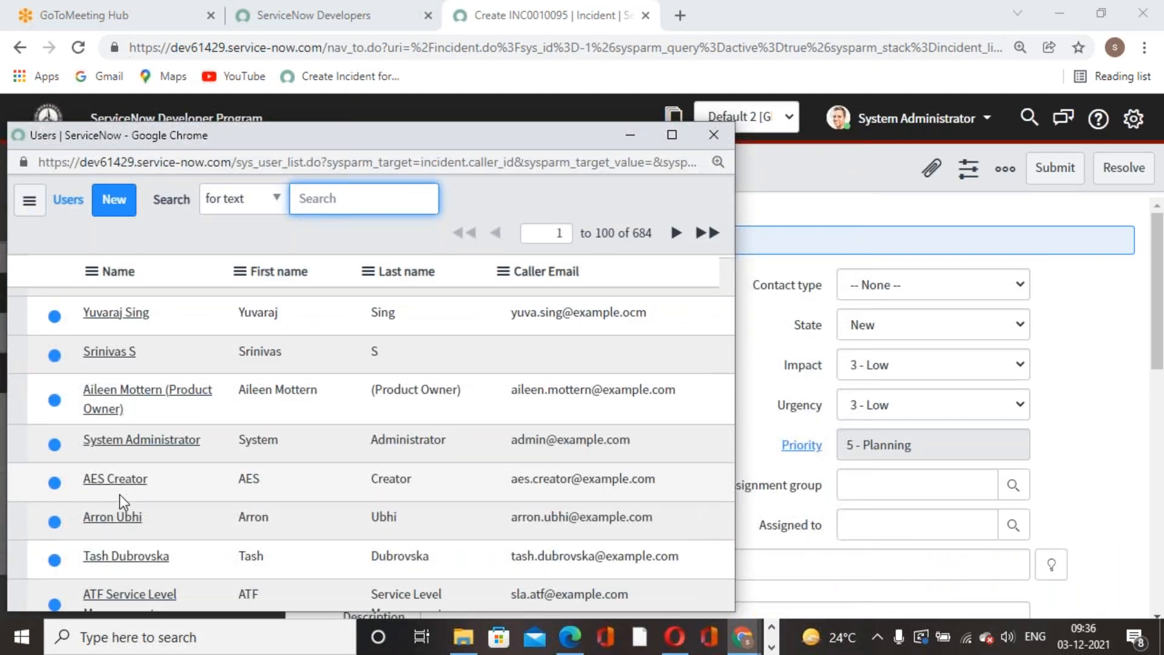
{"action": "scroll", "coordinate": [119, 489], "scroll_direction": "down", "scroll_amount": 5}
{"action": "left_click", "coordinate": [116, 494]}
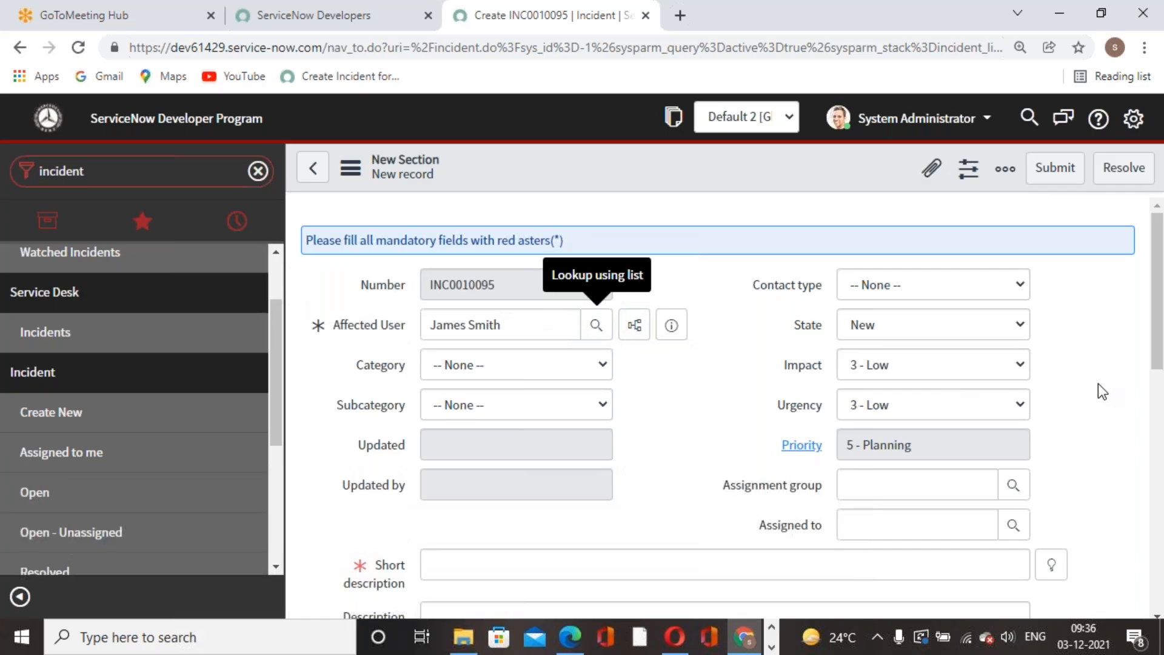
Enter Network Issue as the incident's short description and save the record without leaving it
{"action": "left_click", "coordinate": [966, 330]}
{"action": "left_click", "coordinate": [1092, 375]}
{"action": "scroll", "coordinate": [558, 491], "scroll_direction": "down", "scroll_amount": 3}
{"action": "left_click", "coordinate": [559, 384]}
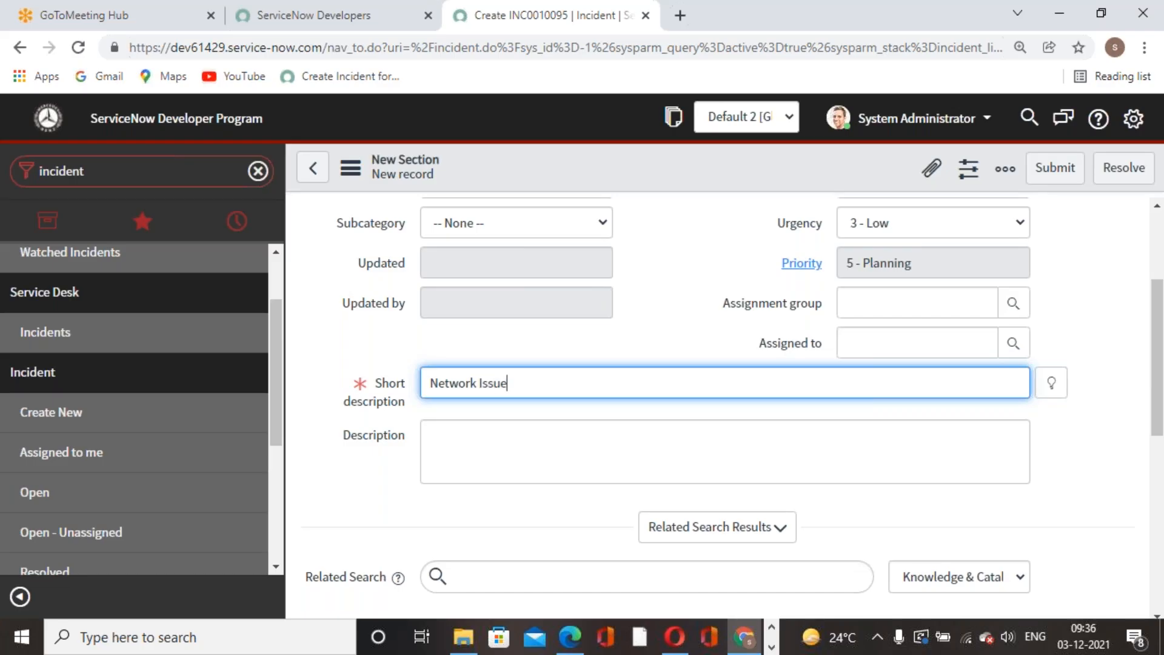
{"action": "right_click", "coordinate": [657, 164]}
{"action": "left_click", "coordinate": [707, 179]}
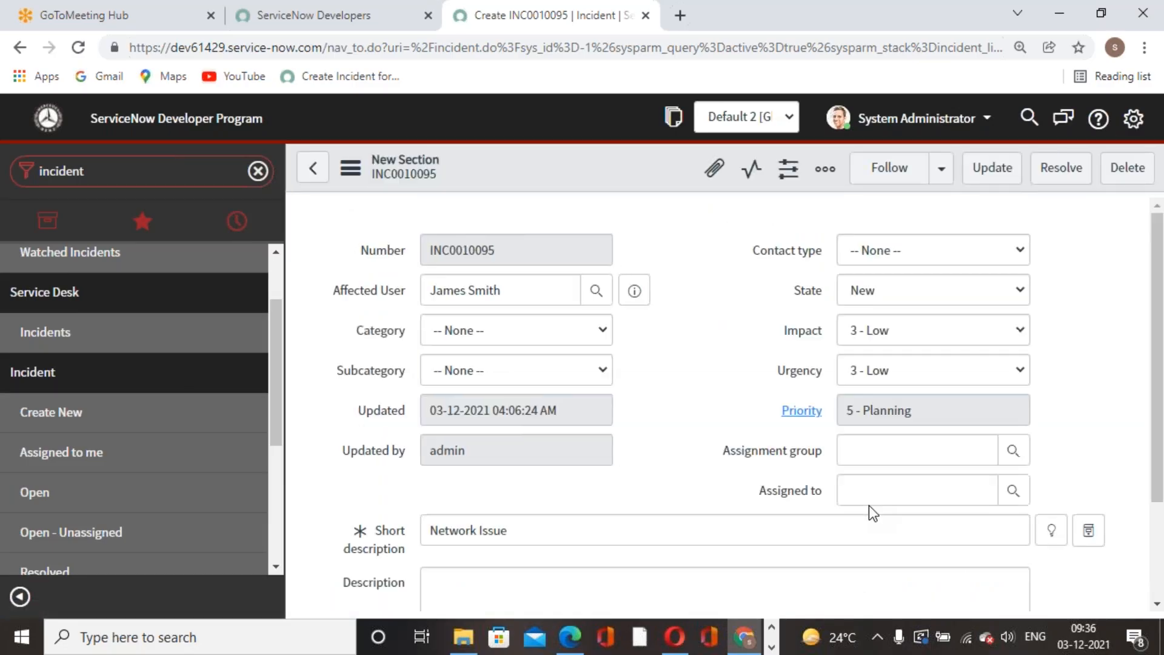
Check the saved incident's Task SLAs, and set both Impact and Urgency to 5 - Very Very High
{"action": "scroll", "coordinate": [740, 373], "scroll_direction": "down", "scroll_amount": 5}
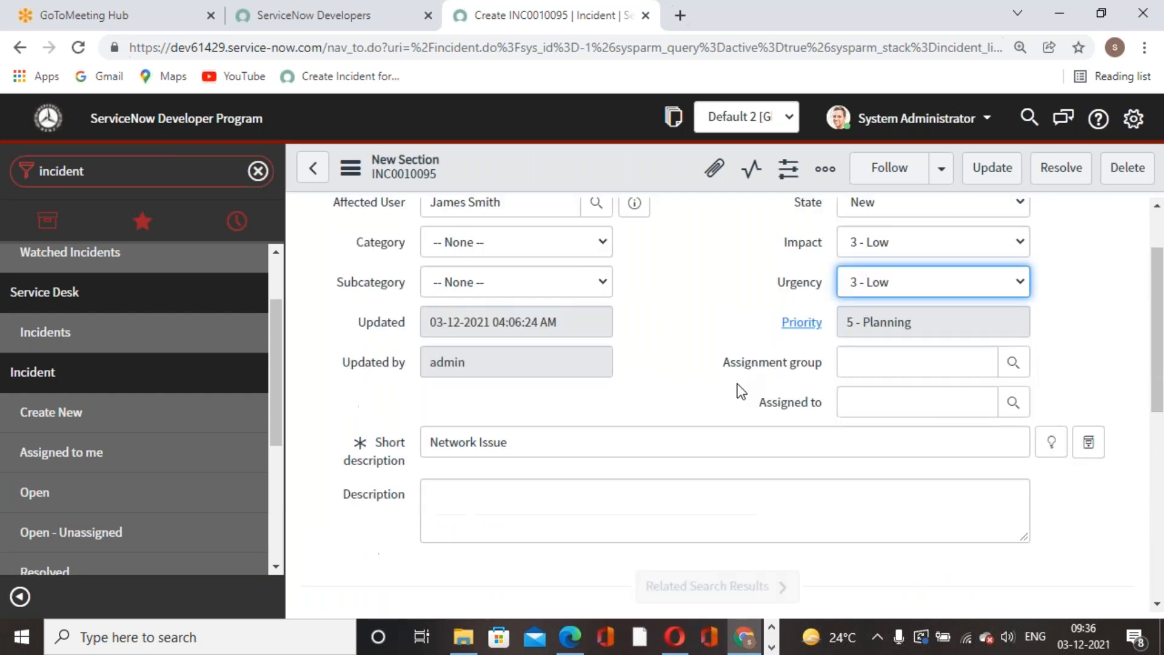
{"action": "scroll", "coordinate": [737, 385], "scroll_direction": "down", "scroll_amount": 10}
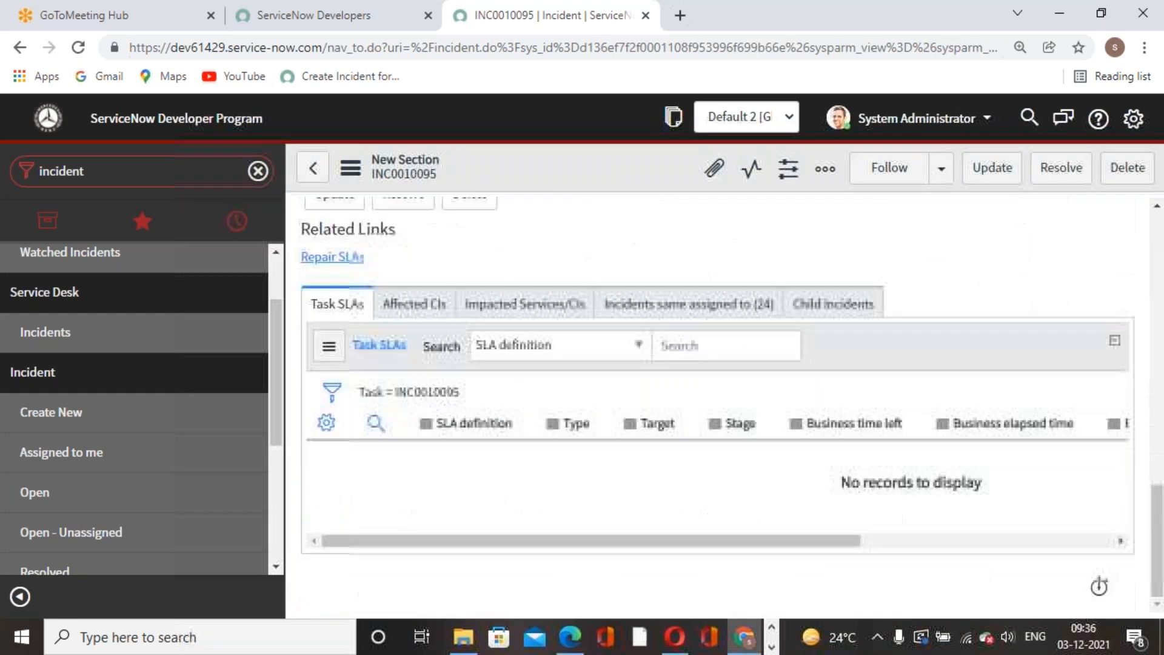
{"action": "scroll", "coordinate": [728, 400], "scroll_direction": "up", "scroll_amount": 15}
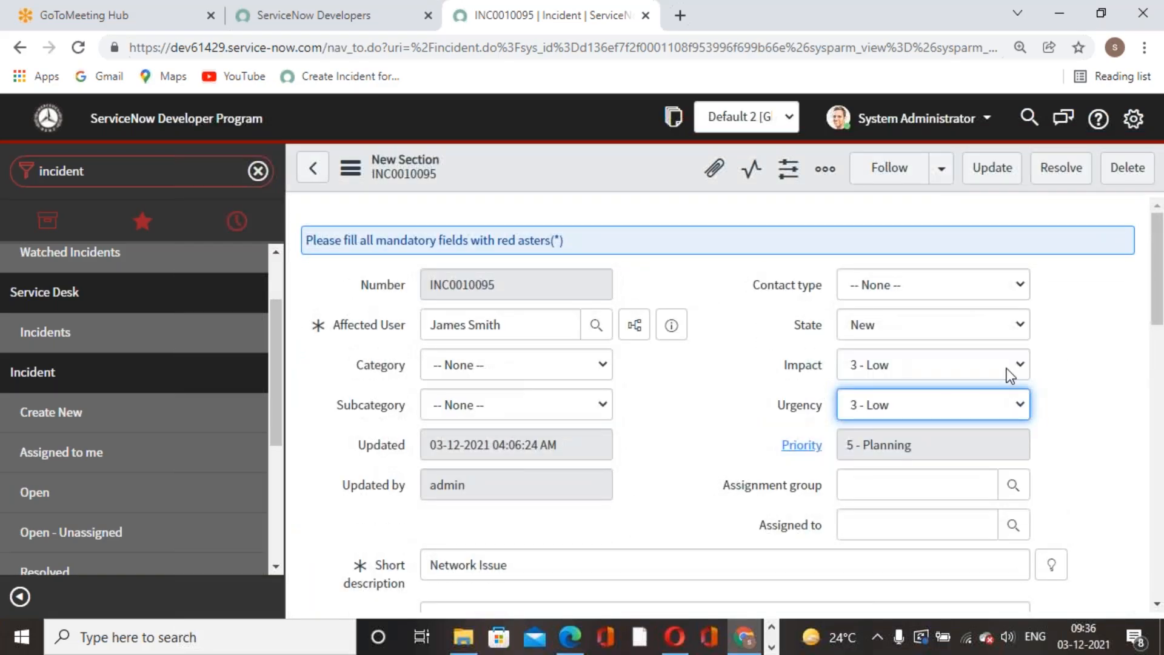
{"action": "left_click", "coordinate": [1008, 366]}
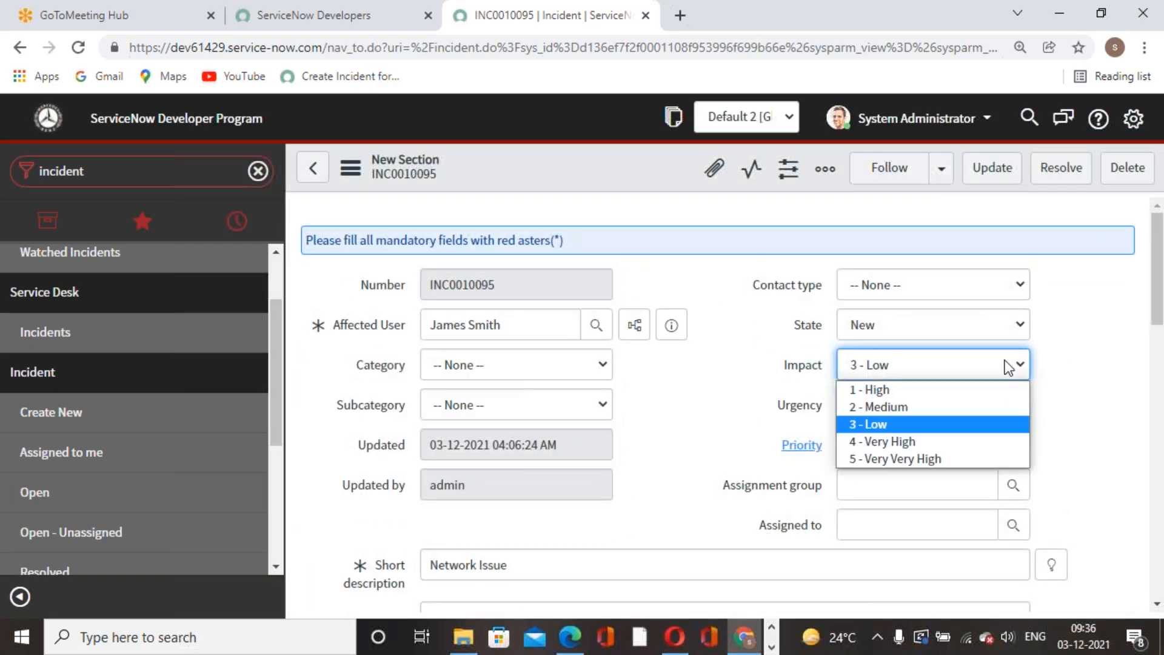
{"action": "left_click", "coordinate": [910, 460]}
{"action": "left_click", "coordinate": [913, 406]}
{"action": "left_click", "coordinate": [910, 494]}
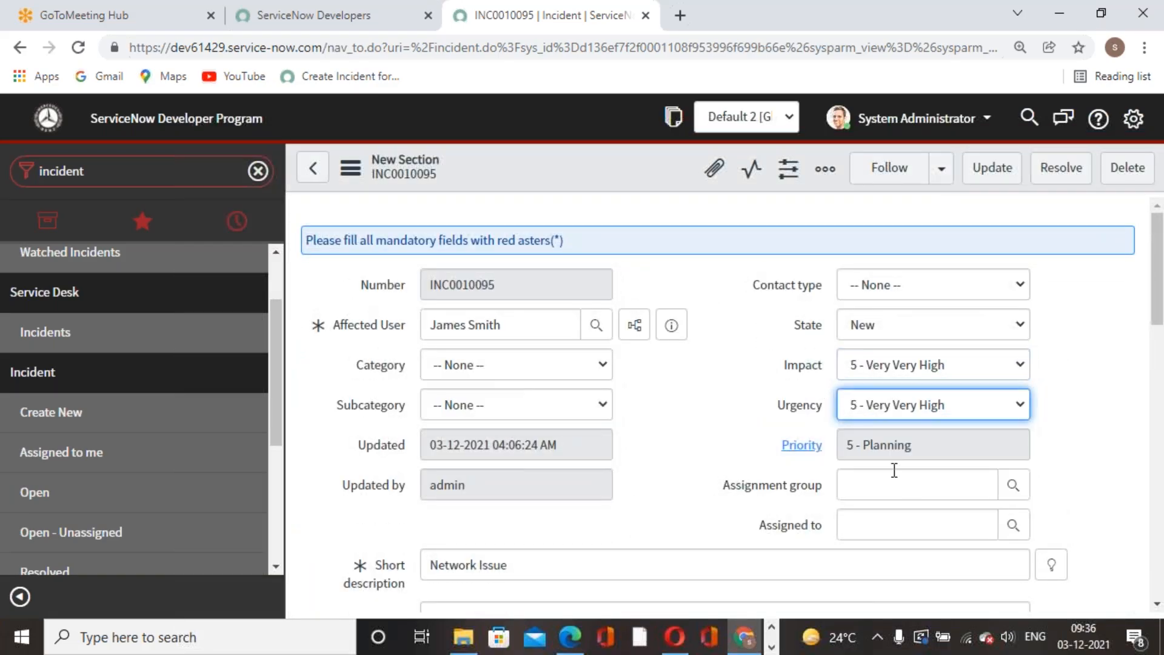
Enter the mandatory work note Changes and save the incident with its new impact and urgency
{"action": "right_click", "coordinate": [580, 169]}
{"action": "left_click", "coordinate": [593, 175]}
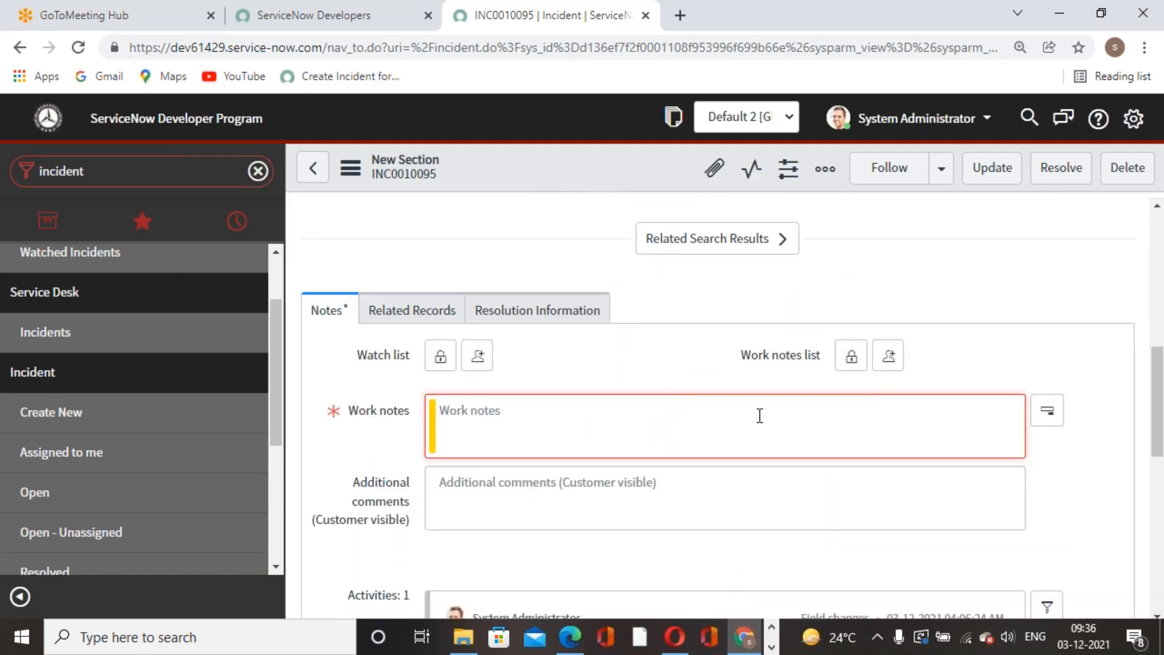
{"action": "type", "text": "Char"}
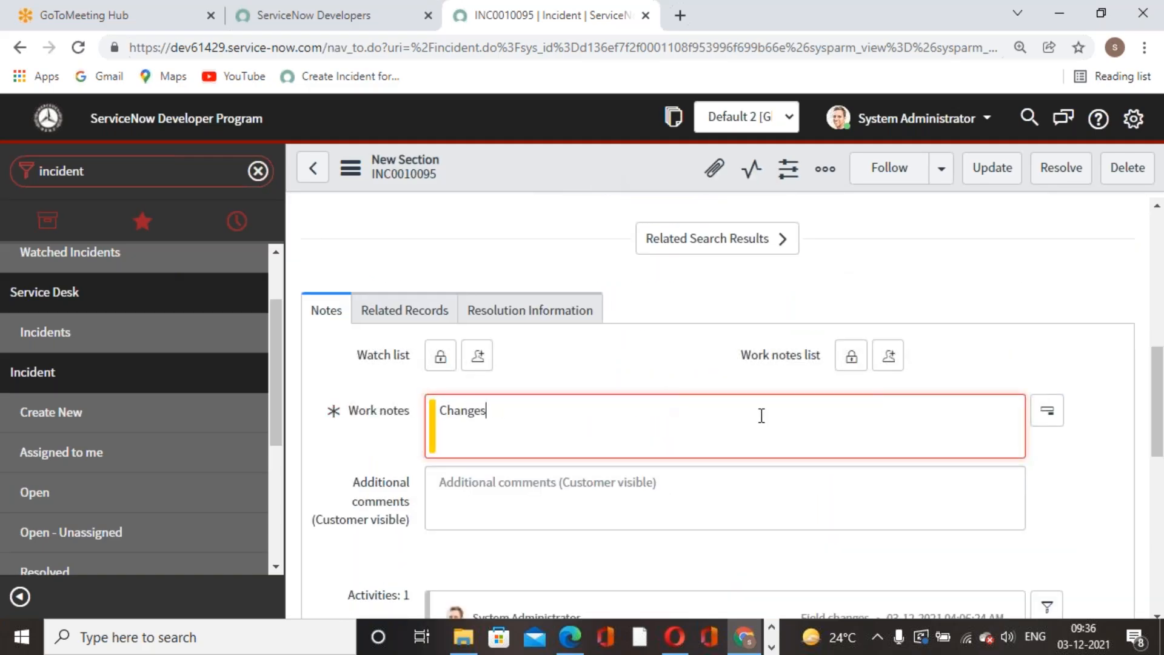
{"action": "right_click", "coordinate": [632, 162]}
{"action": "left_click", "coordinate": [650, 177]}
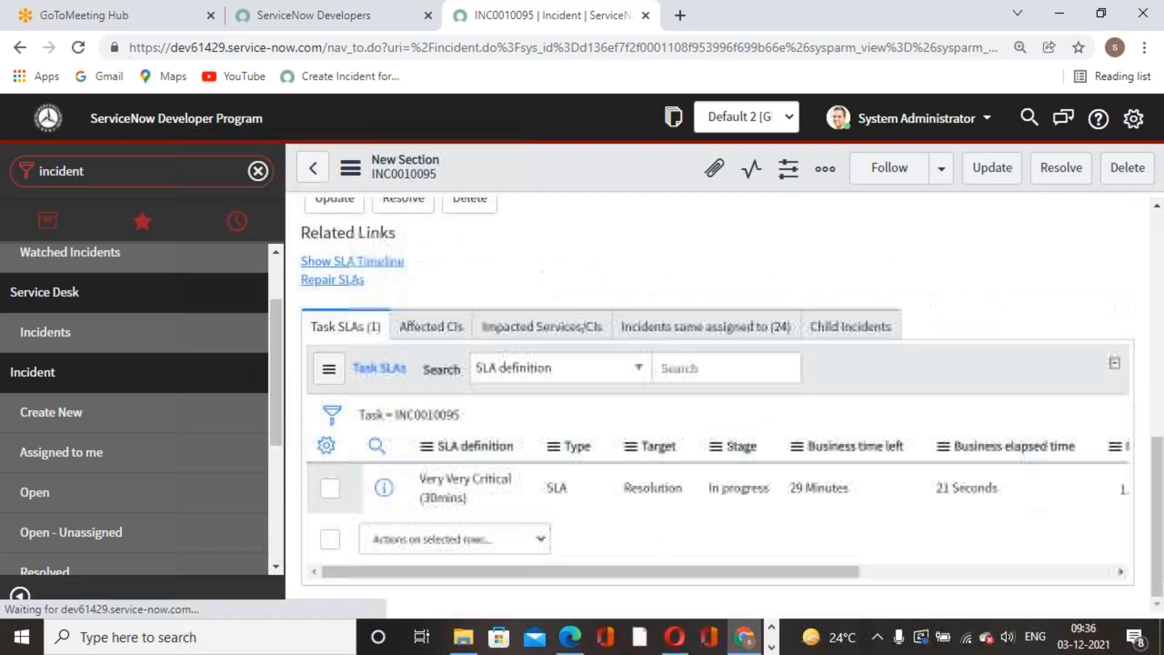
Save the incident with Help Desk as its assignment group and check the Task SLAs attached to it
{"action": "scroll", "coordinate": [696, 437], "scroll_direction": "down", "scroll_amount": 15}
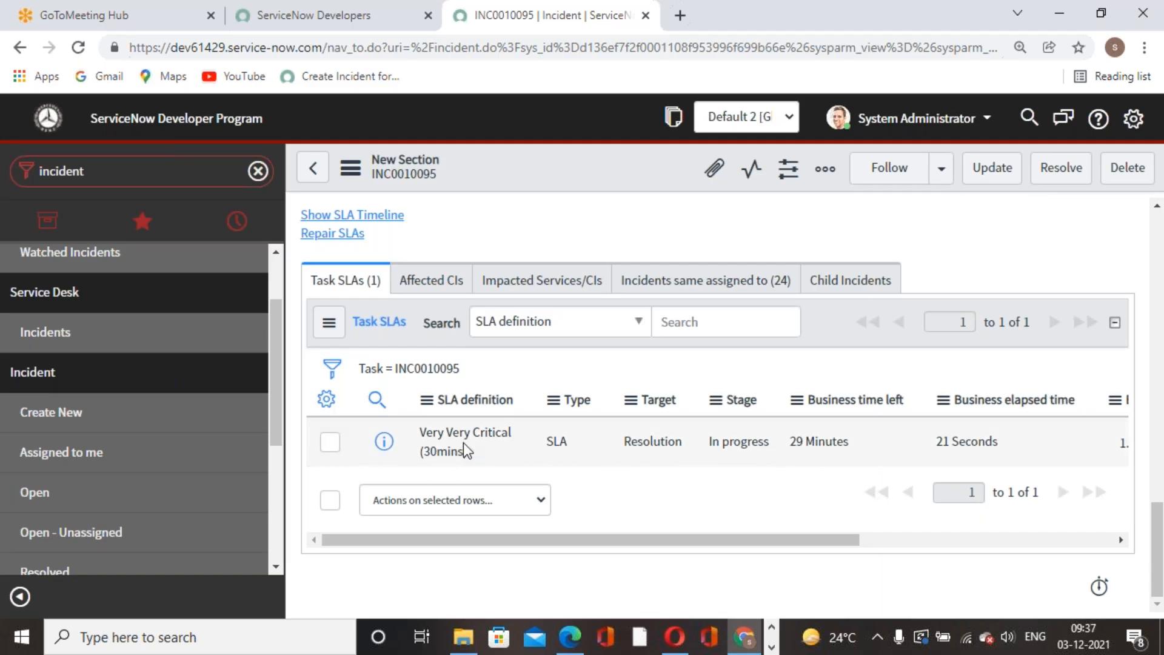
{"action": "scroll", "coordinate": [762, 492], "scroll_direction": "up", "scroll_amount": 15}
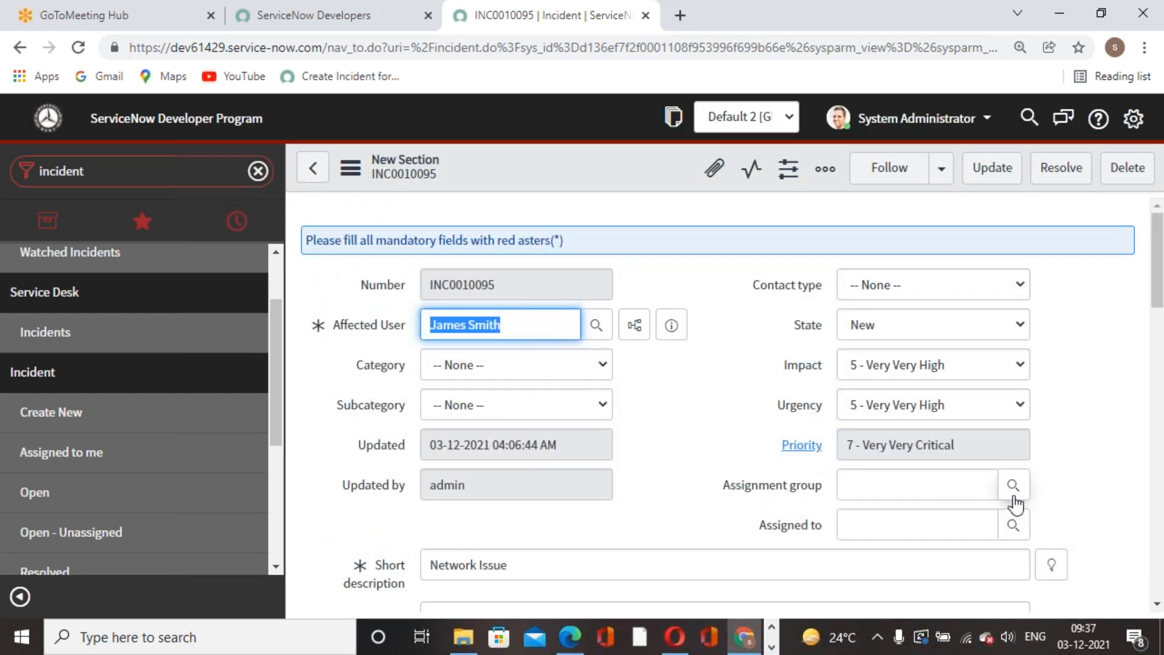
{"action": "left_click", "coordinate": [1016, 496]}
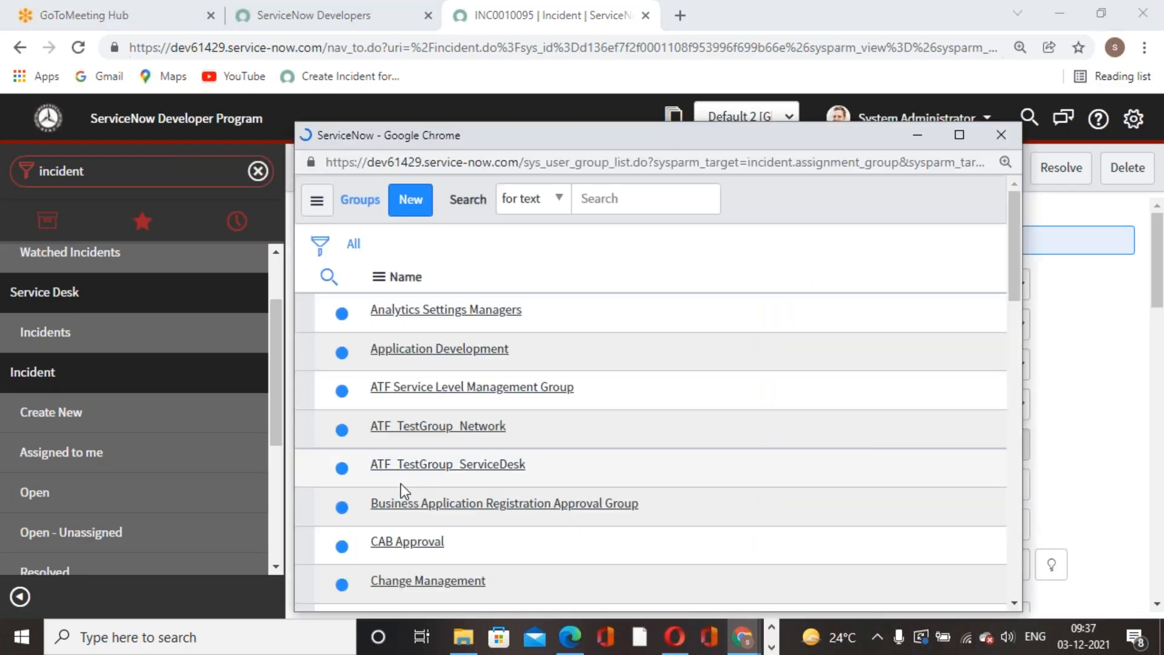
{"action": "scroll", "coordinate": [403, 490], "scroll_direction": "down", "scroll_amount": 4}
{"action": "left_click", "coordinate": [409, 523]}
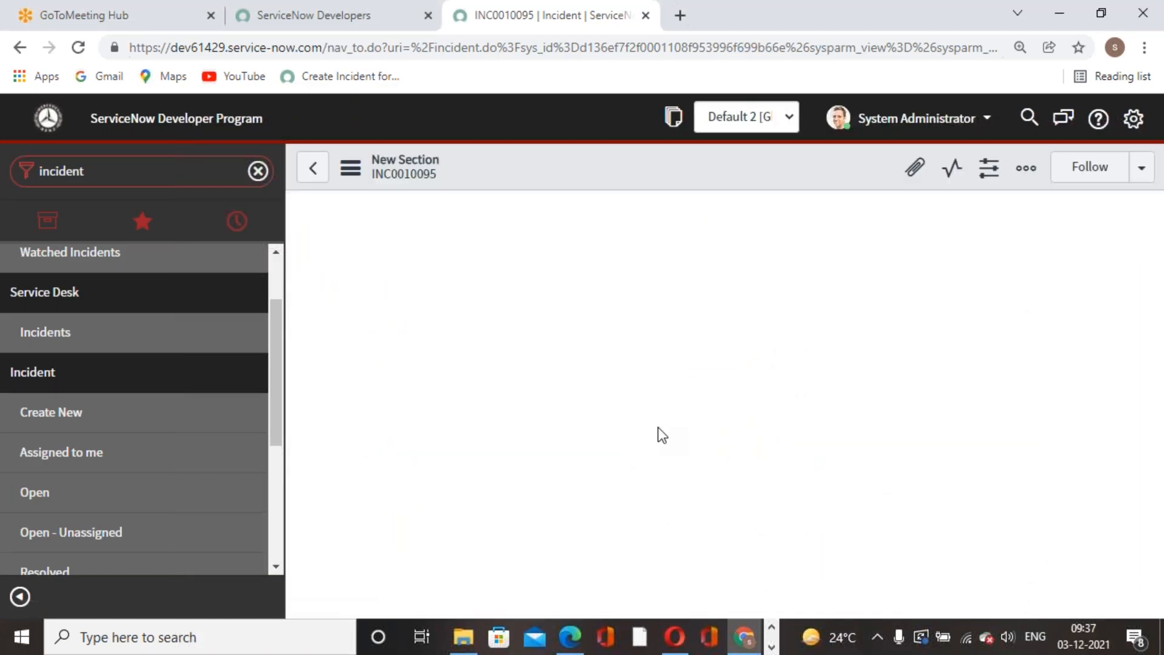
{"action": "scroll", "coordinate": [658, 428], "scroll_direction": "down", "scroll_amount": 12}
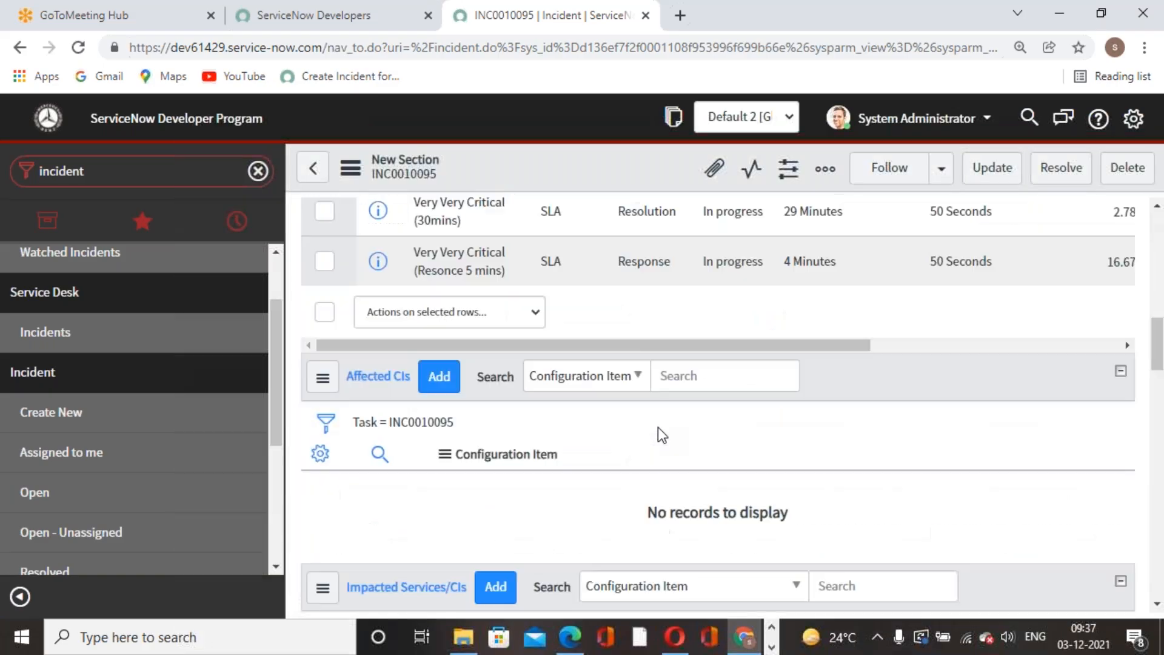
{"action": "scroll", "coordinate": [473, 418], "scroll_direction": "down", "scroll_amount": 9}
{"action": "scroll", "coordinate": [606, 419], "scroll_direction": "down", "scroll_amount": 10}
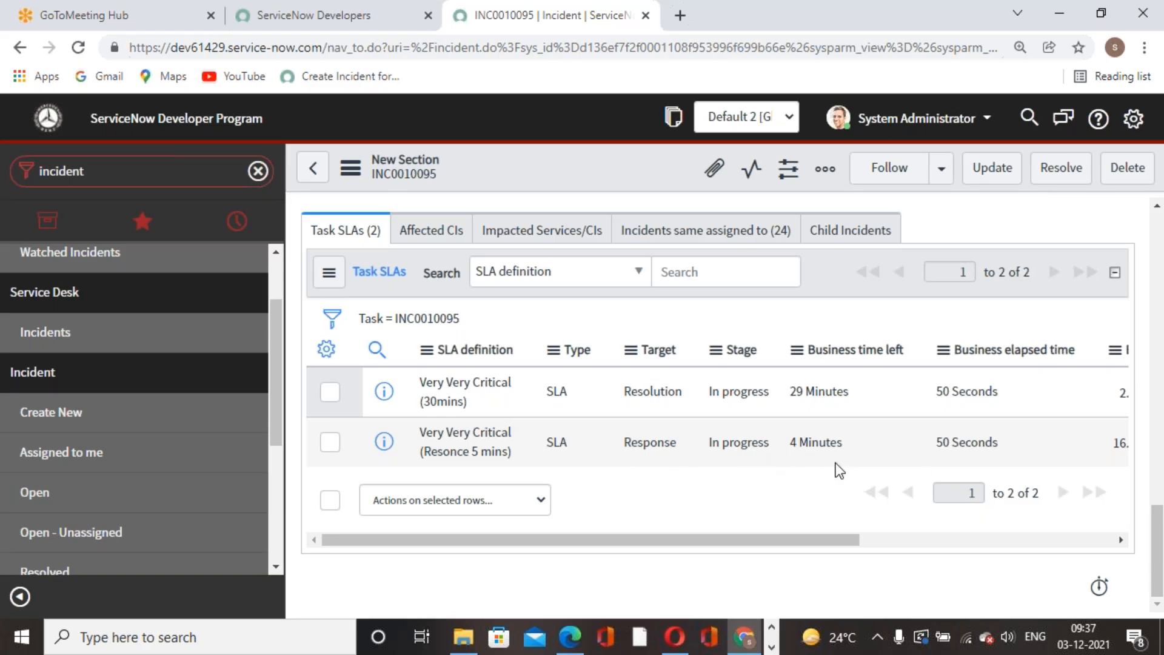
{"action": "scroll", "coordinate": [838, 469], "scroll_direction": "up", "scroll_amount": 15}
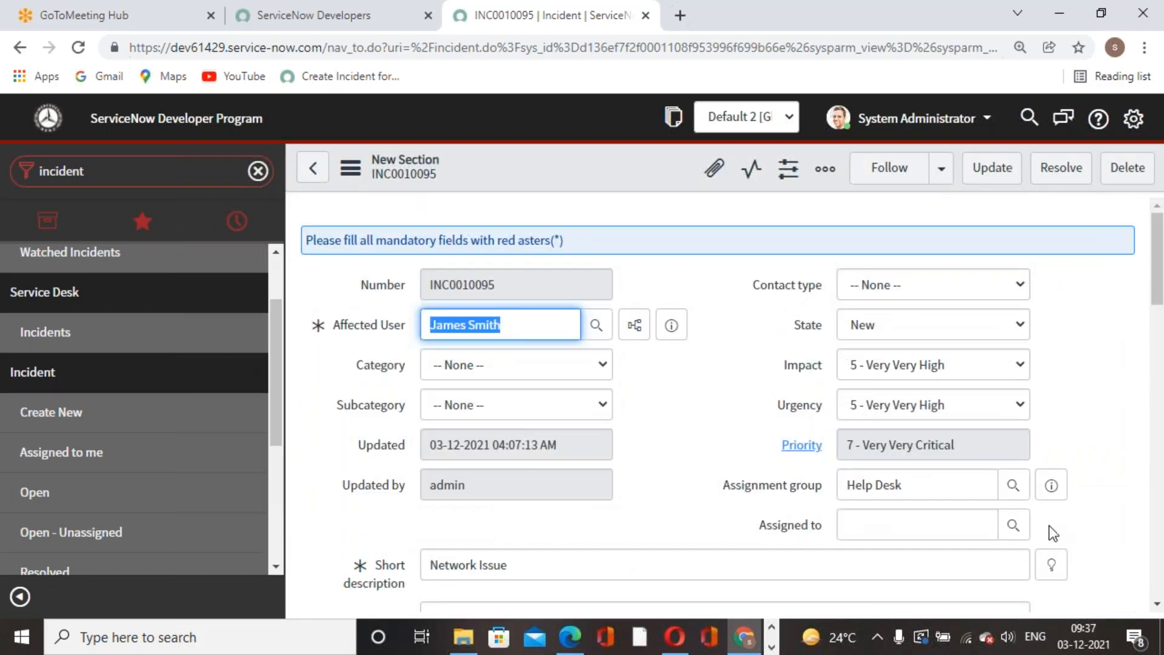
{"action": "left_click", "coordinate": [1011, 528]}
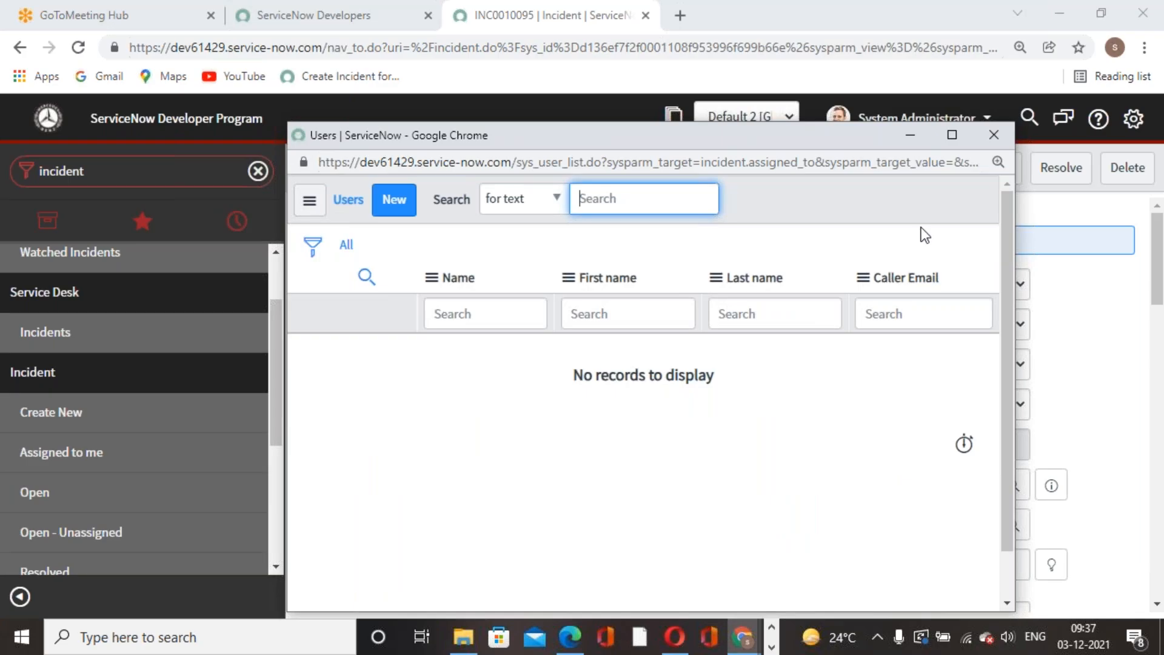
{"action": "left_click", "coordinate": [1001, 141]}
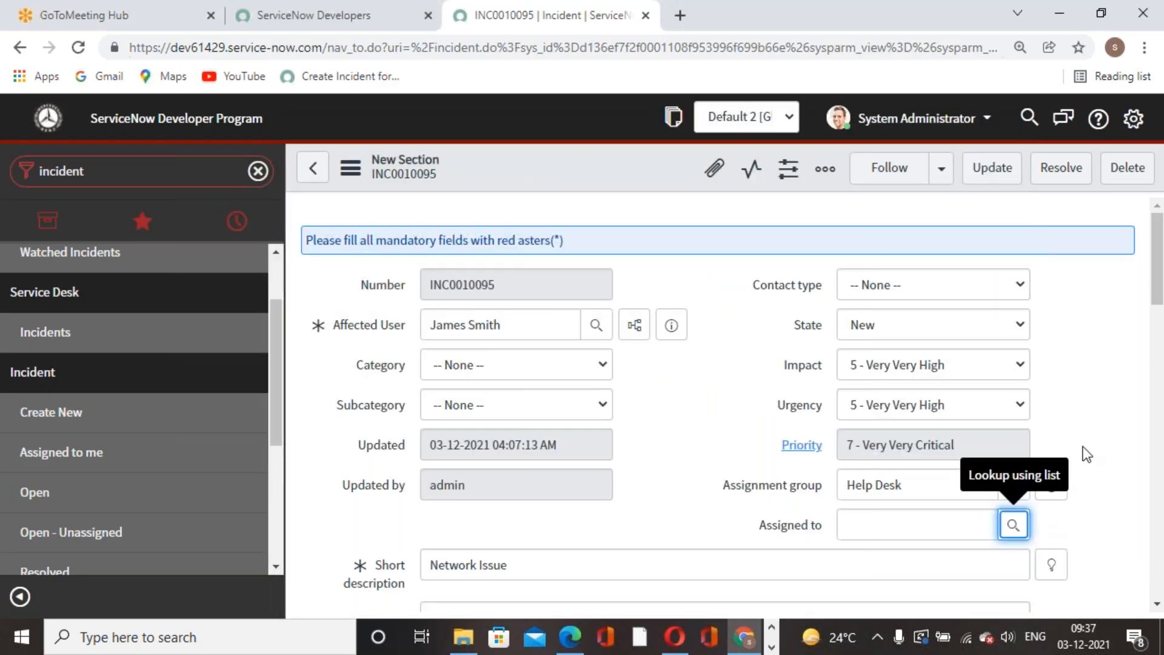
Change the incident's assignment group to Hardware, assign it to a group member, and save the record without leaving it
{"action": "left_click", "coordinate": [1012, 485]}
{"action": "scroll", "coordinate": [640, 394], "scroll_direction": "down", "scroll_amount": 6}
{"action": "left_click", "coordinate": [410, 313]}
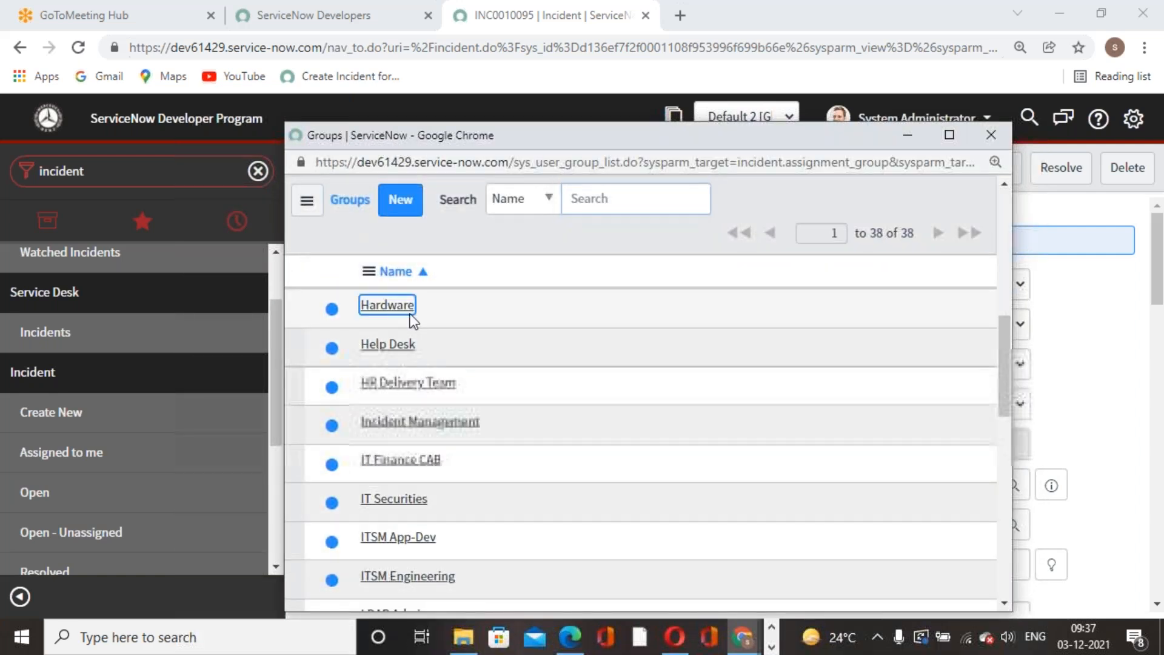
{"action": "left_click", "coordinate": [1011, 524]}
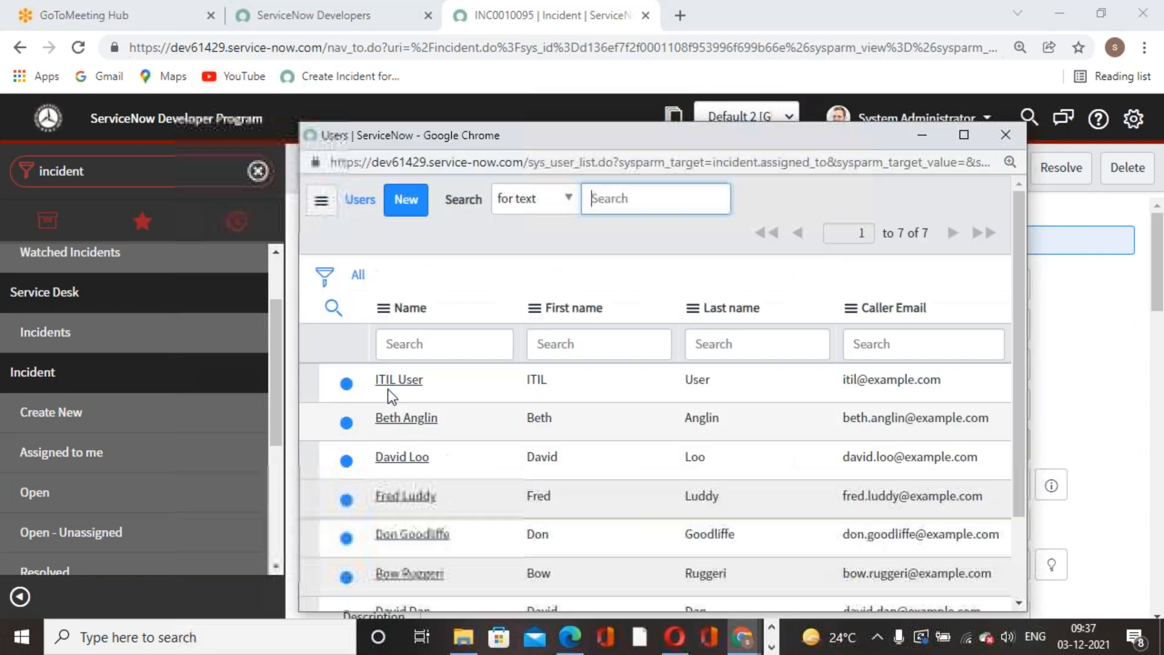
{"action": "left_click", "coordinate": [406, 419]}
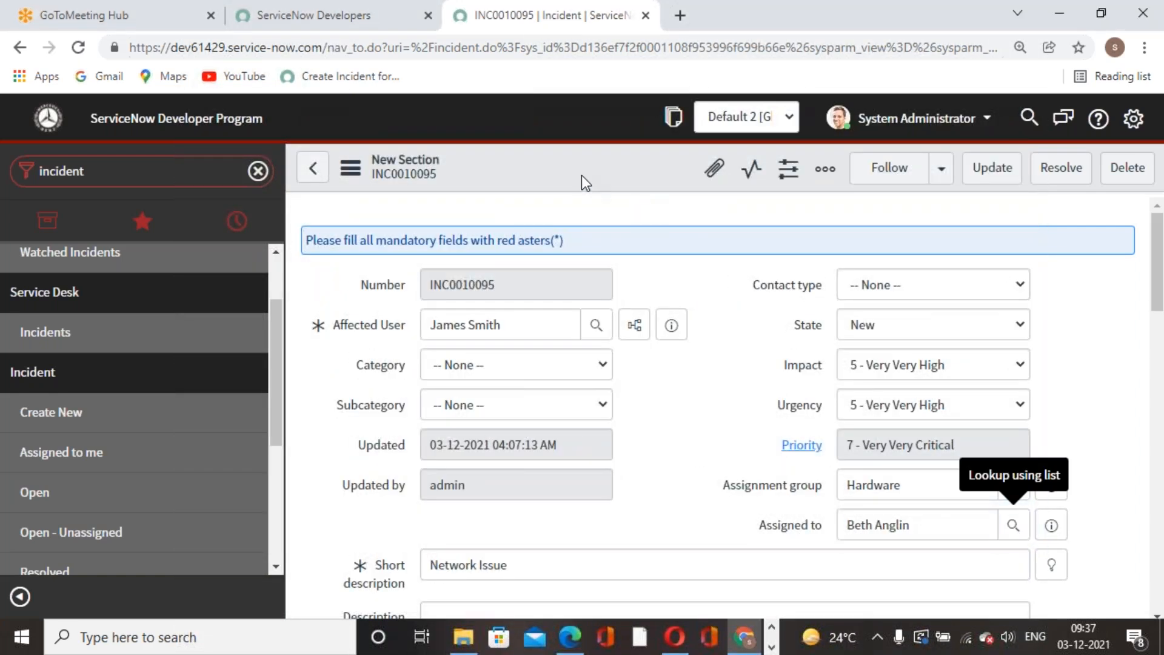
{"action": "right_click", "coordinate": [581, 176]}
{"action": "left_click", "coordinate": [608, 194]}
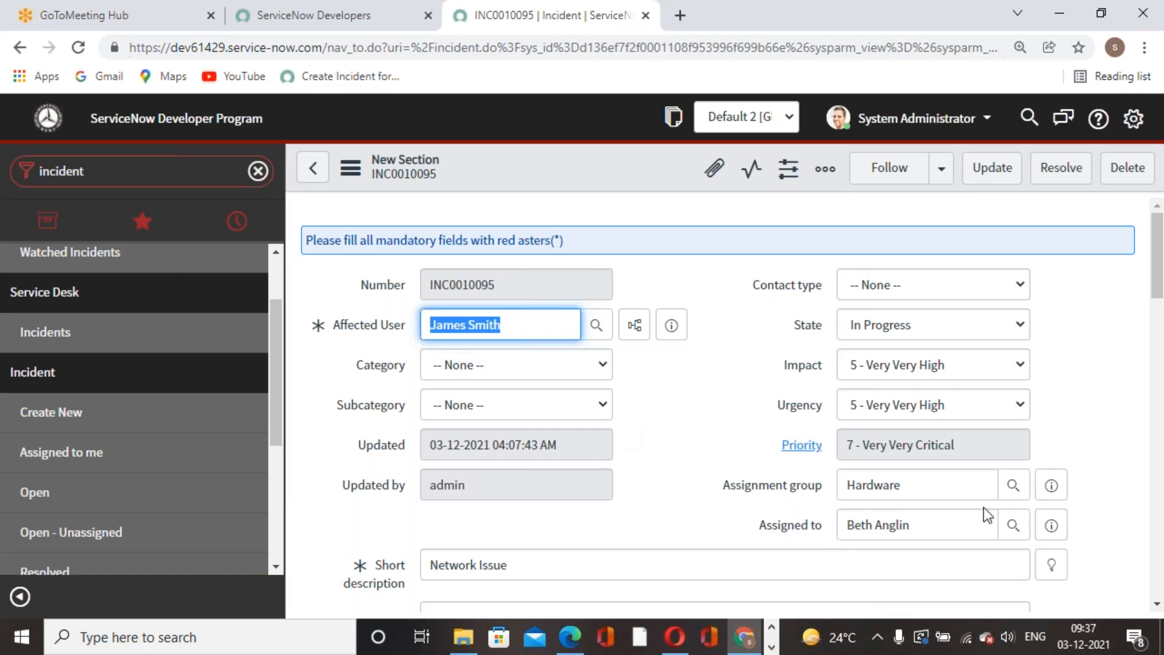
Check the stages of the incident's resolution and response Task SLAs, and return to the active incidents list
{"action": "scroll", "coordinate": [624, 450], "scroll_direction": "down", "scroll_amount": 10}
{"action": "scroll", "coordinate": [694, 409], "scroll_direction": "up", "scroll_amount": 10}
{"action": "scroll", "coordinate": [702, 482], "scroll_direction": "down", "scroll_amount": 15}
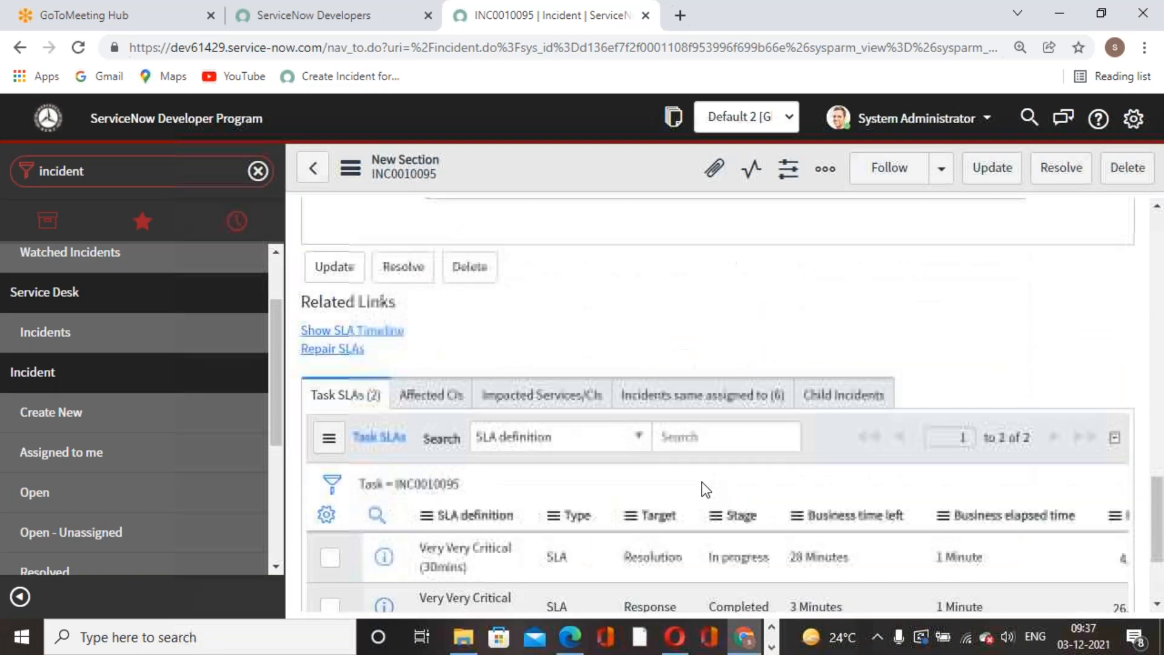
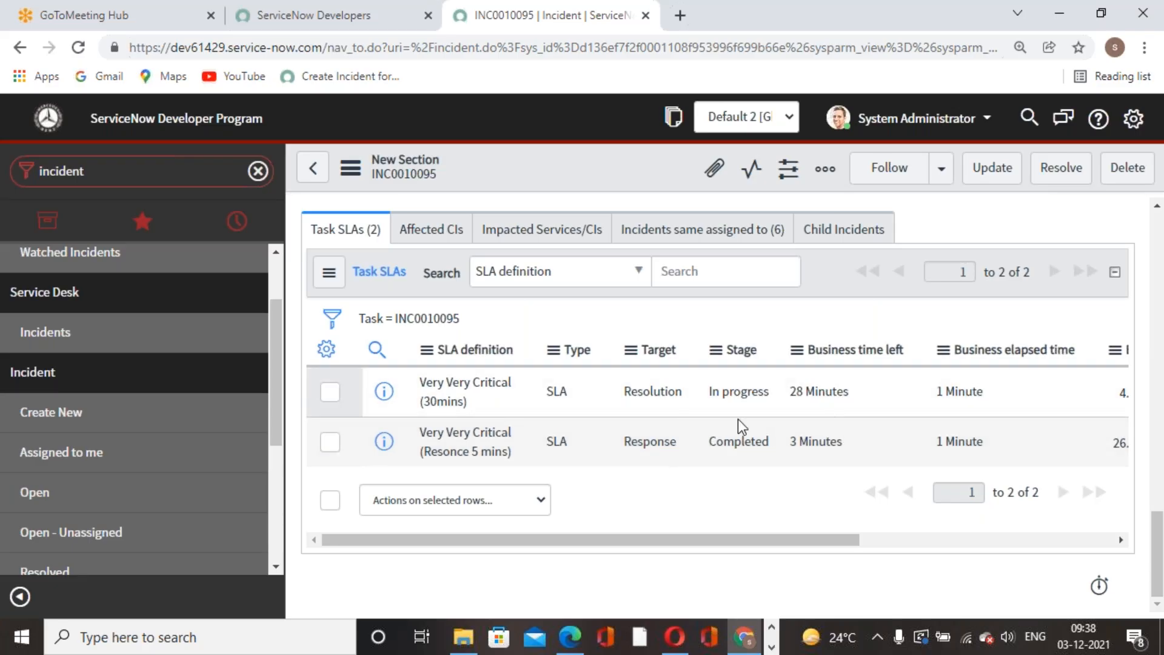
{"action": "scroll", "coordinate": [737, 419], "scroll_direction": "up", "scroll_amount": 5}
{"action": "left_click", "coordinate": [313, 168]}
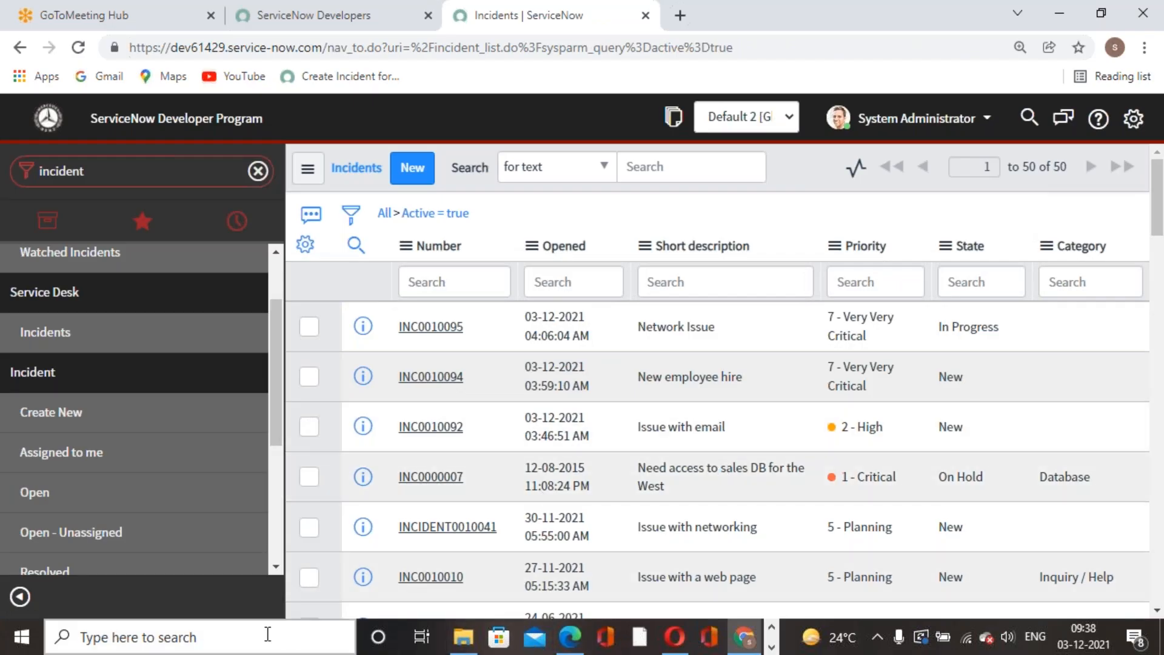
Switch to a new blank Notepad document and leave its first line empty
{"action": "left_click", "coordinate": [152, 636]}
{"action": "type", "text": "note"}
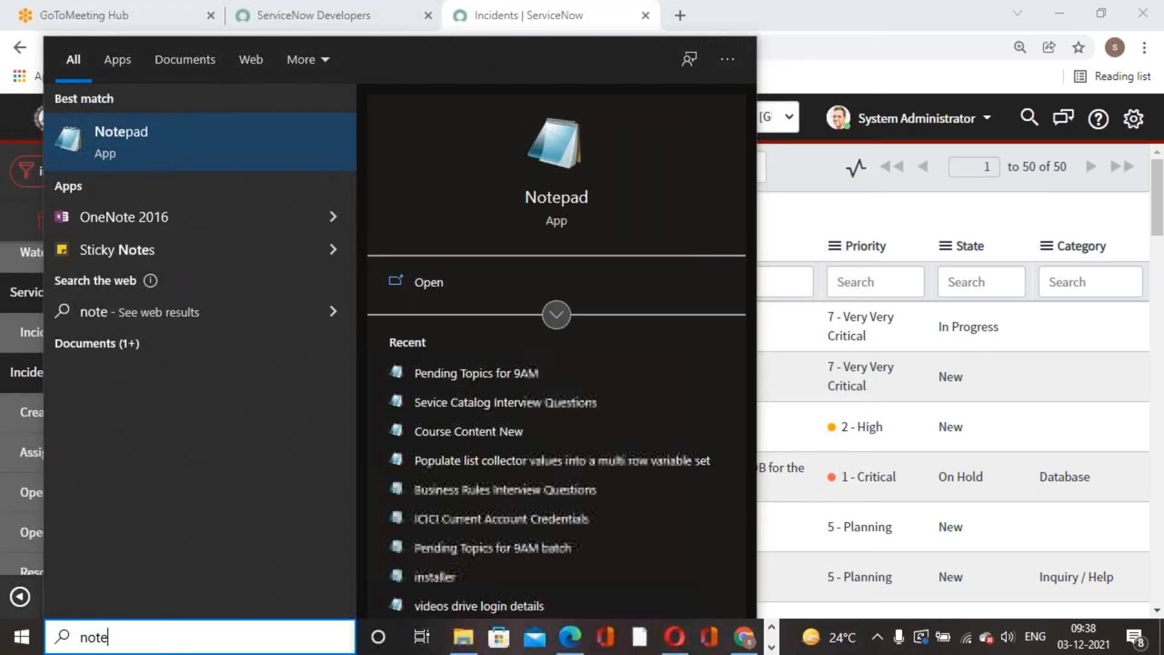
{"action": "left_click", "coordinate": [133, 137]}
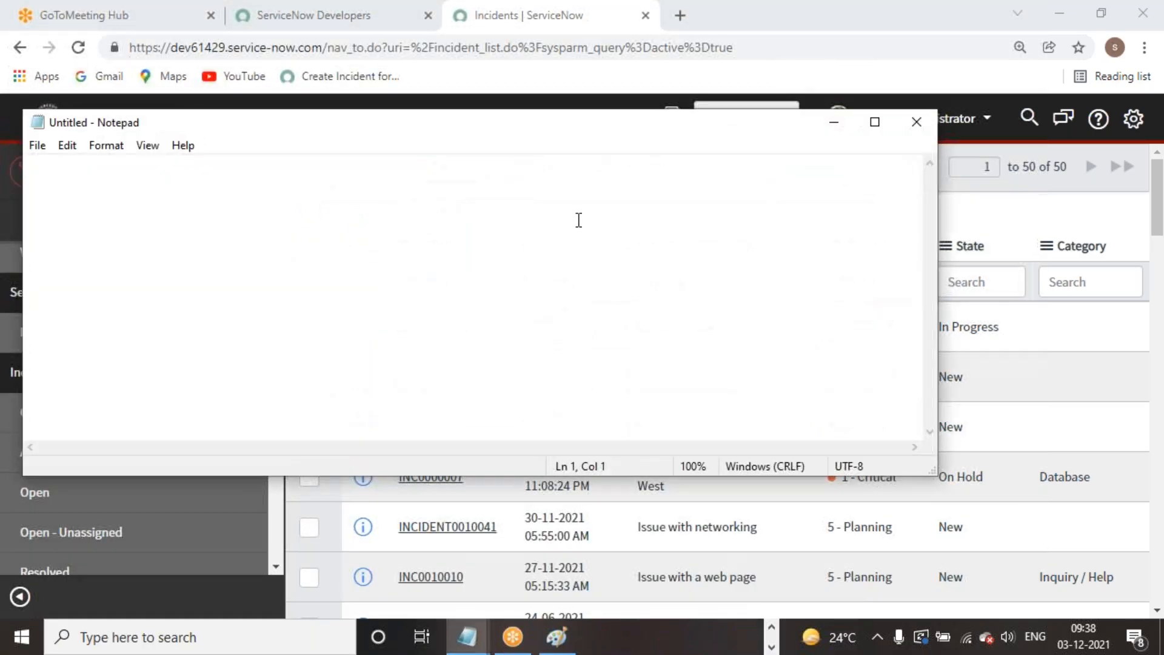
{"action": "key", "text": "Return"}
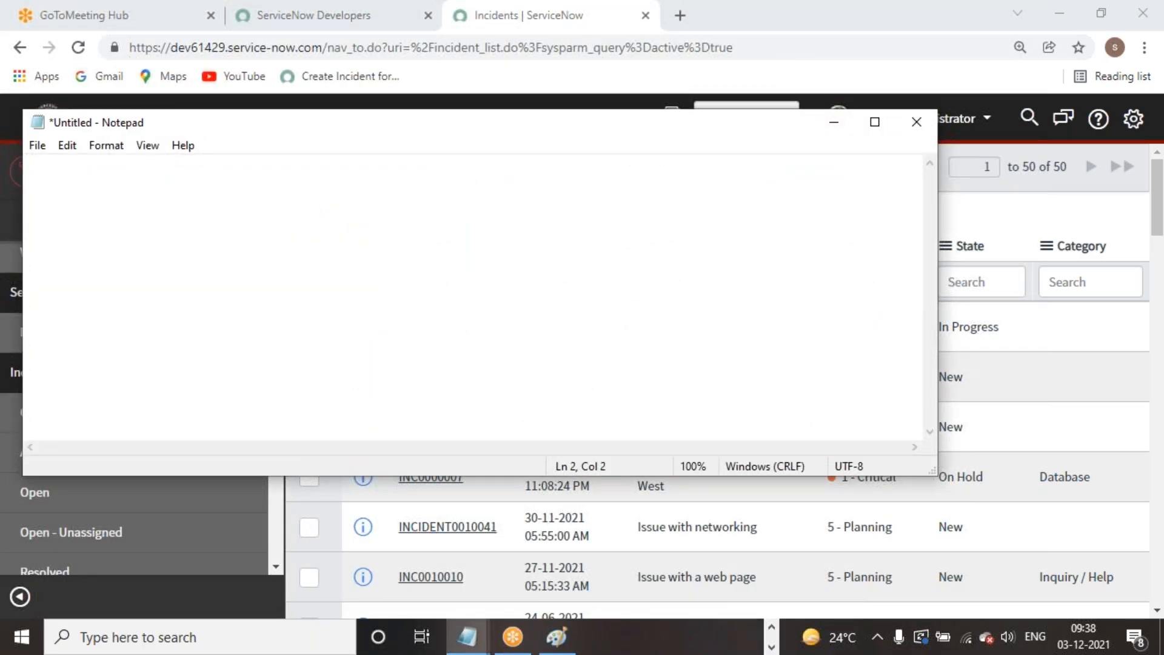
Write the example line "9AM---------10AM -------p1(1houre)\" in the Notepad document, followed by a blank line
{"action": "type", "text": "9AM---------"}
{"action": "key", "text": "BackSpace"}
{"action": "type", "text": "10AM"}
{"action": "key", "text": "Return"}
{"action": "key", "text": "Return"}
{"action": "left_click", "coordinate": [254, 179]}
{"action": "type", "text": "-------p1("}
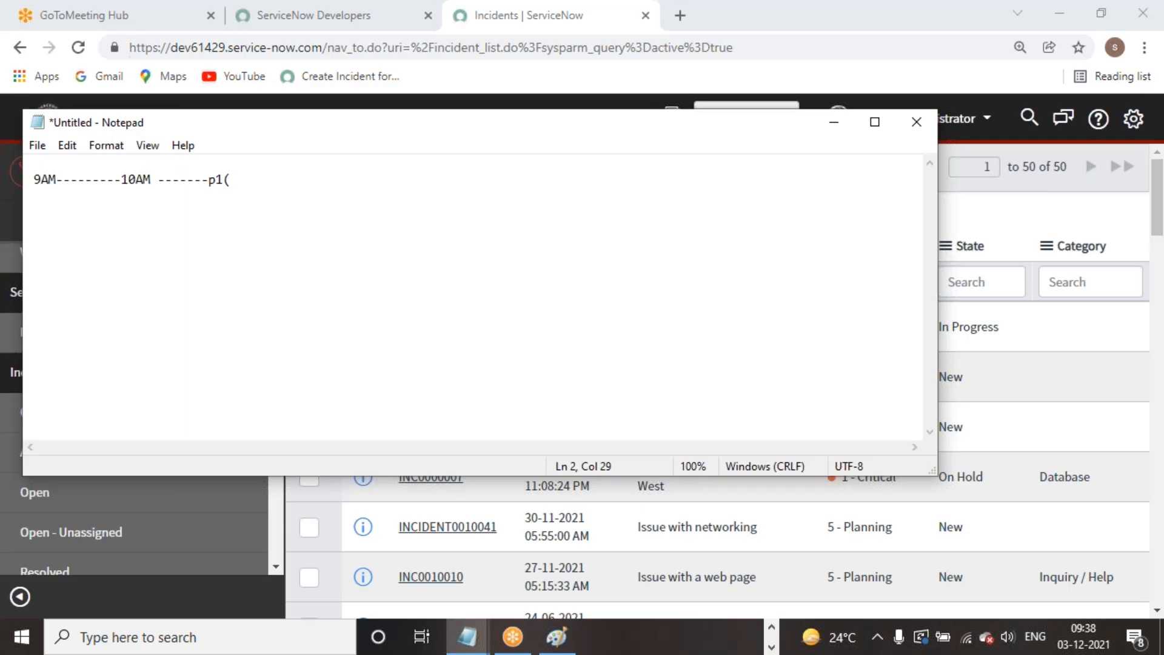
{"action": "type", "text": "1"}
{"action": "type", "text": ")"}
{"action": "key", "text": "BackSpace"}
{"action": "type", "text": "houre)\\"}
{"action": "key", "text": "Return"}
{"action": "key", "text": "Return"}
Add the second example line "9:30 AM ------ 92------8(hours)" below it, followed by a blank line
{"action": "type", "text": "9:30 AM "}
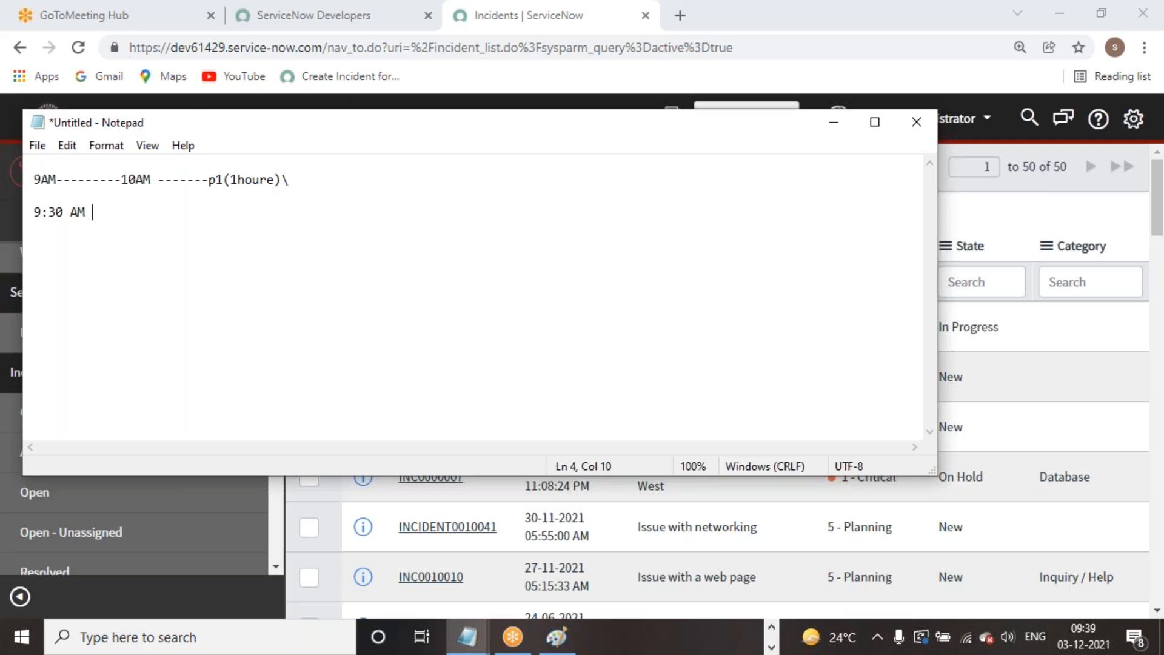
{"action": "type", "text": "-------92------8(hours)"}
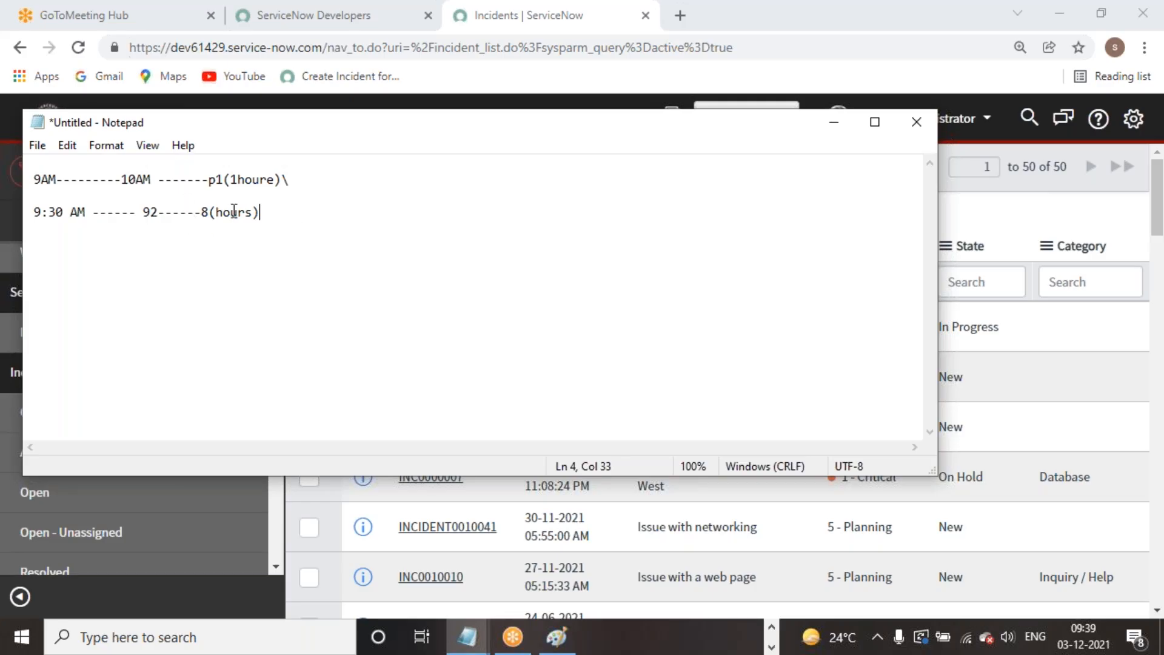
{"action": "key", "text": "Return"}
{"action": "key", "text": "Return"}
Highlight the 9AM to 10AM line and the 92 in the second line to compare the two examples
{"action": "left_click", "coordinate": [34, 180]}
{"action": "left_click_drag", "start_coordinate": [34, 180], "coordinate": [297, 182]}
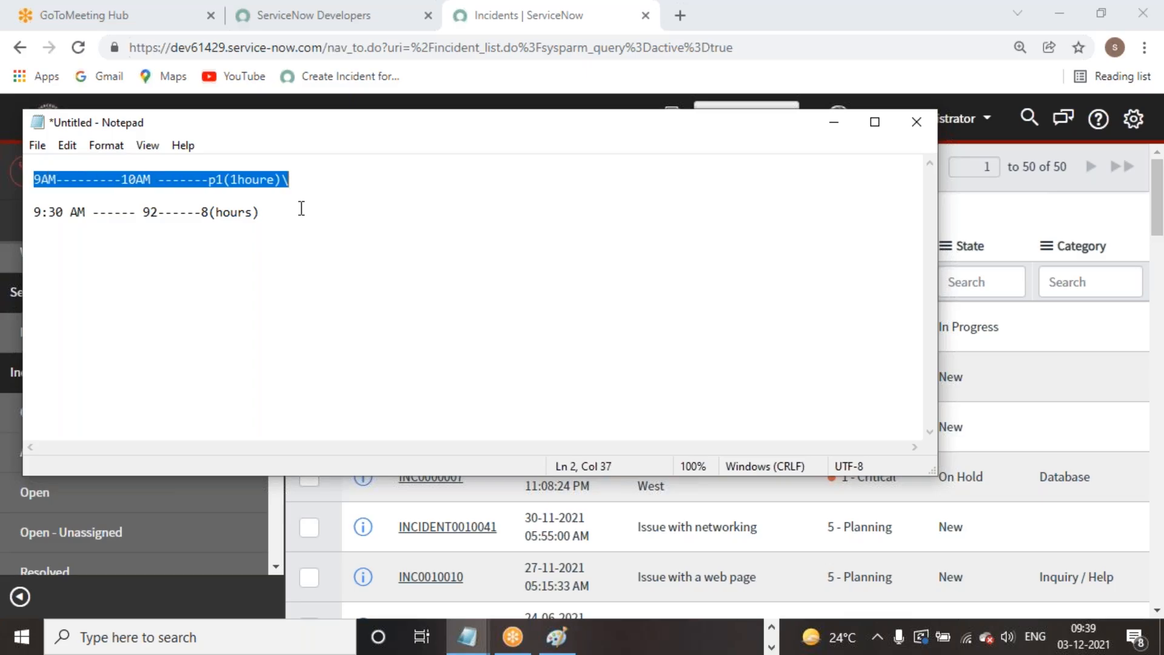
{"action": "left_click", "coordinate": [302, 208]}
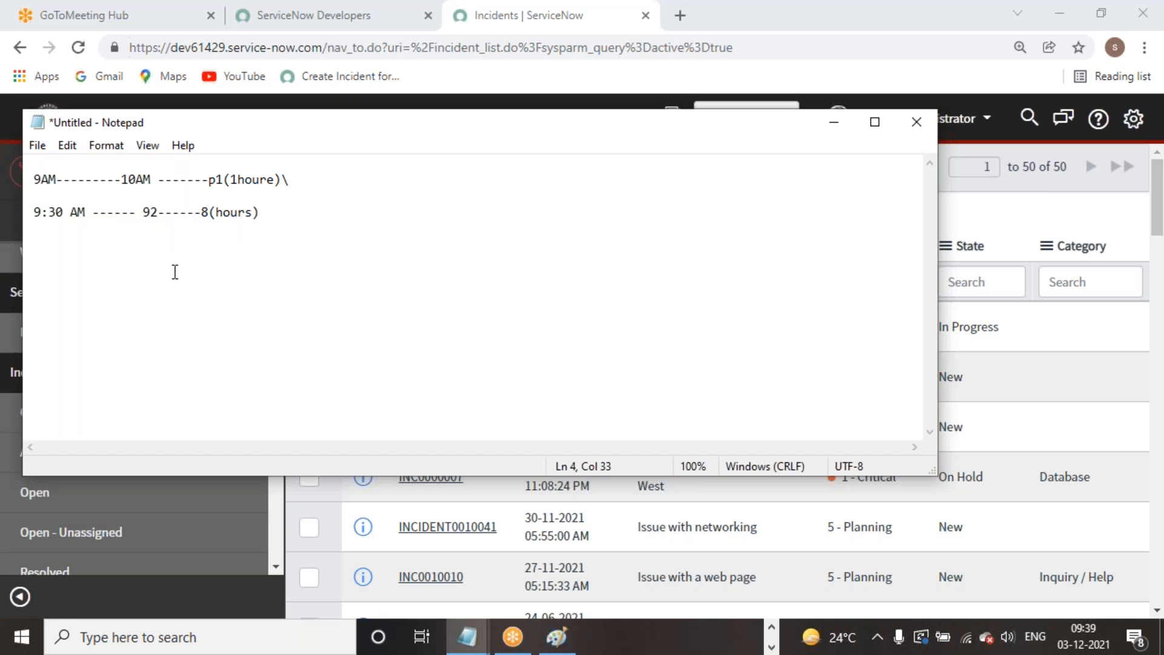
{"action": "left_click_drag", "start_coordinate": [143, 213], "coordinate": [160, 217]}
{"action": "left_click", "coordinate": [242, 267]}
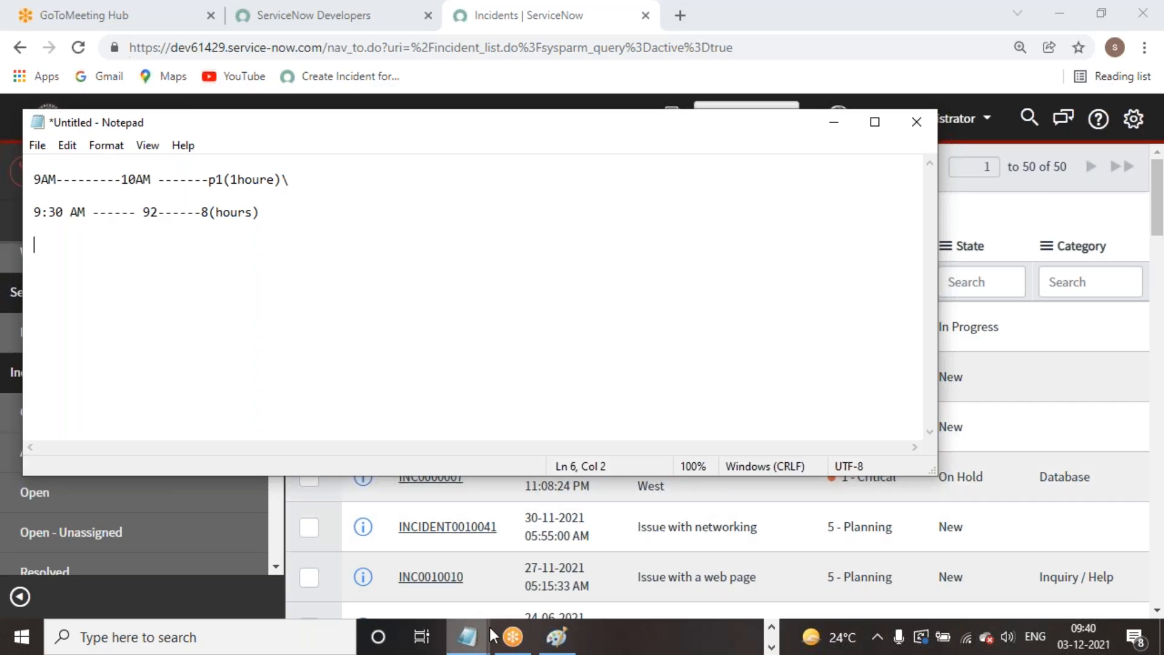
Switch back to ServiceNow in Chrome and open a blank form for a new incident
{"action": "mouse_move", "coordinate": [469, 648]}
{"action": "left_click", "coordinate": [470, 644]}
{"action": "left_click", "coordinate": [640, 561]}
{"action": "left_click", "coordinate": [772, 646]}
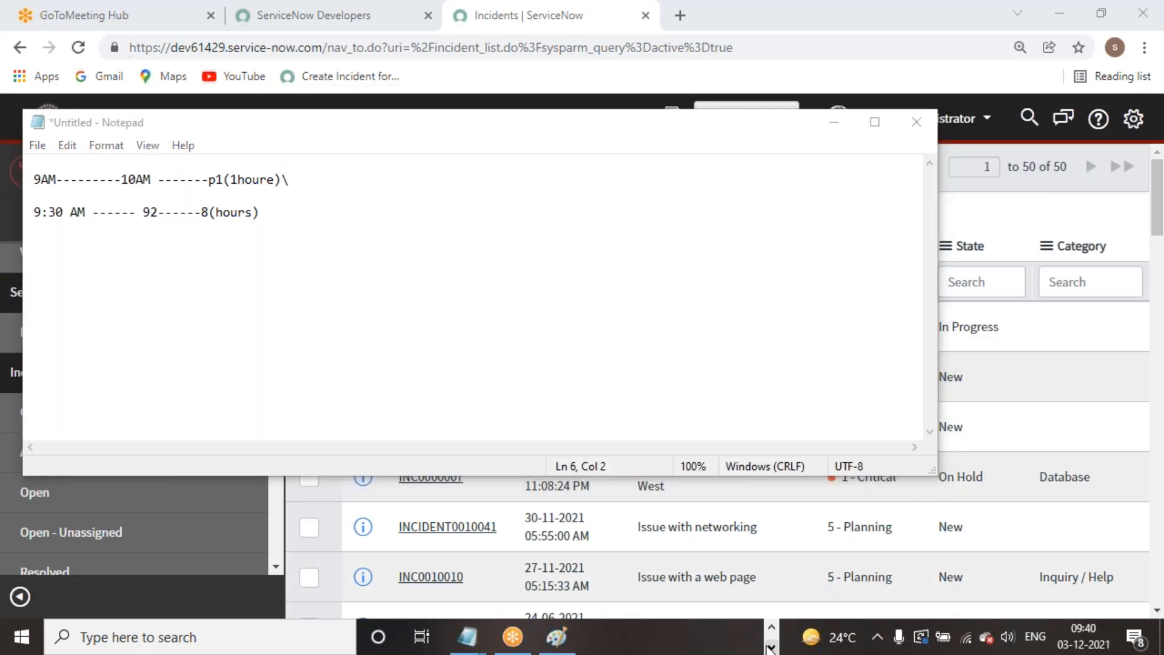
{"action": "left_click", "coordinate": [771, 626]}
{"action": "left_click", "coordinate": [745, 636]}
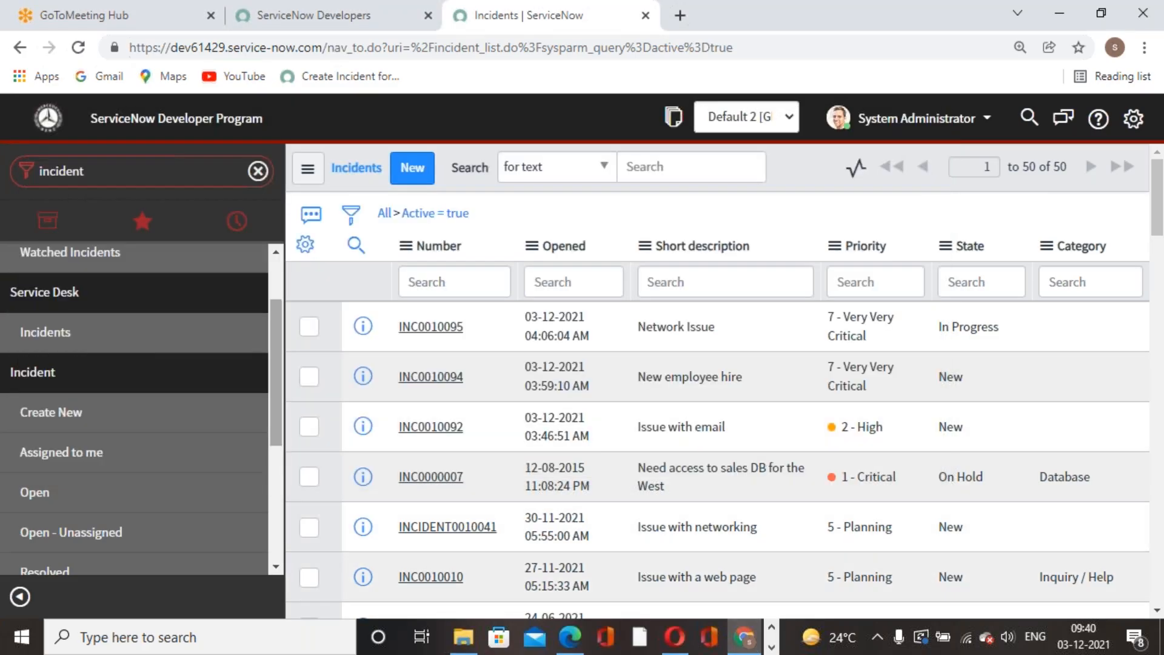
{"action": "scroll", "coordinate": [152, 304], "scroll_direction": "up", "scroll_amount": 2}
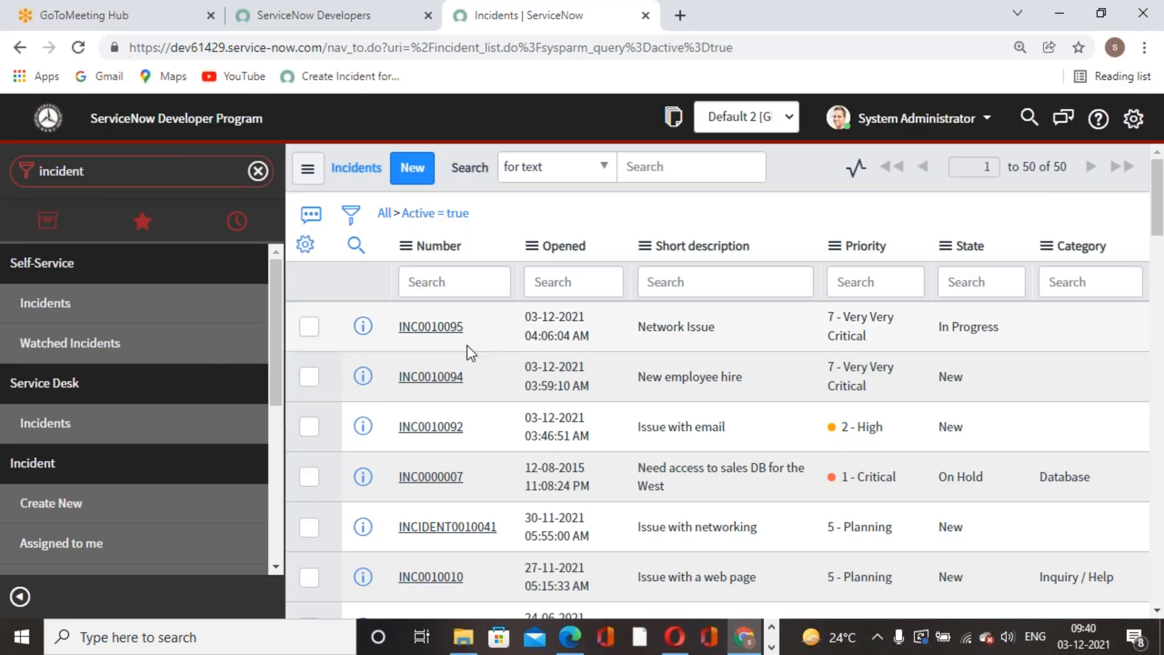
{"action": "left_click", "coordinate": [61, 502]}
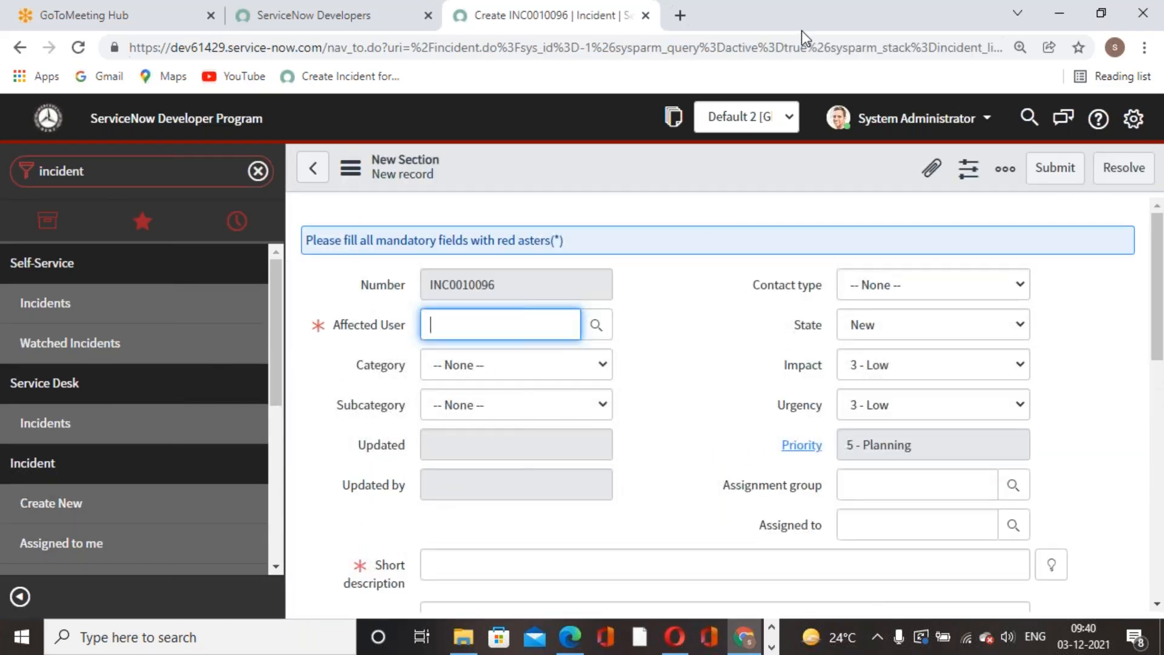
{"action": "left_click", "coordinate": [801, 30]}
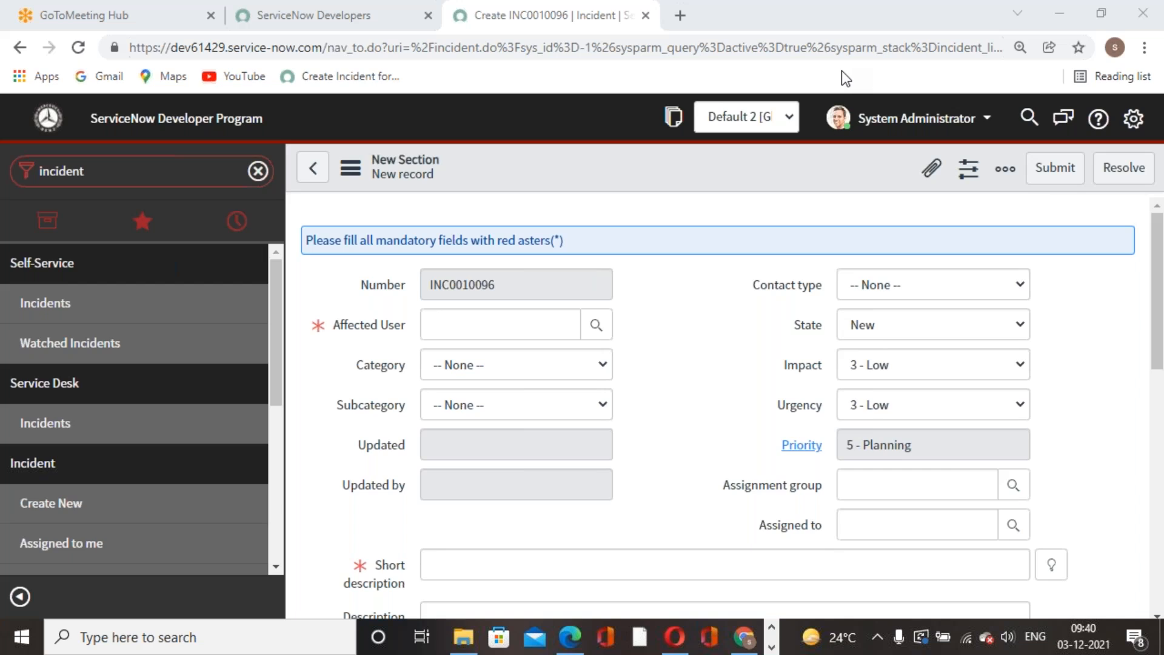
{"action": "left_click", "coordinate": [682, 364]}
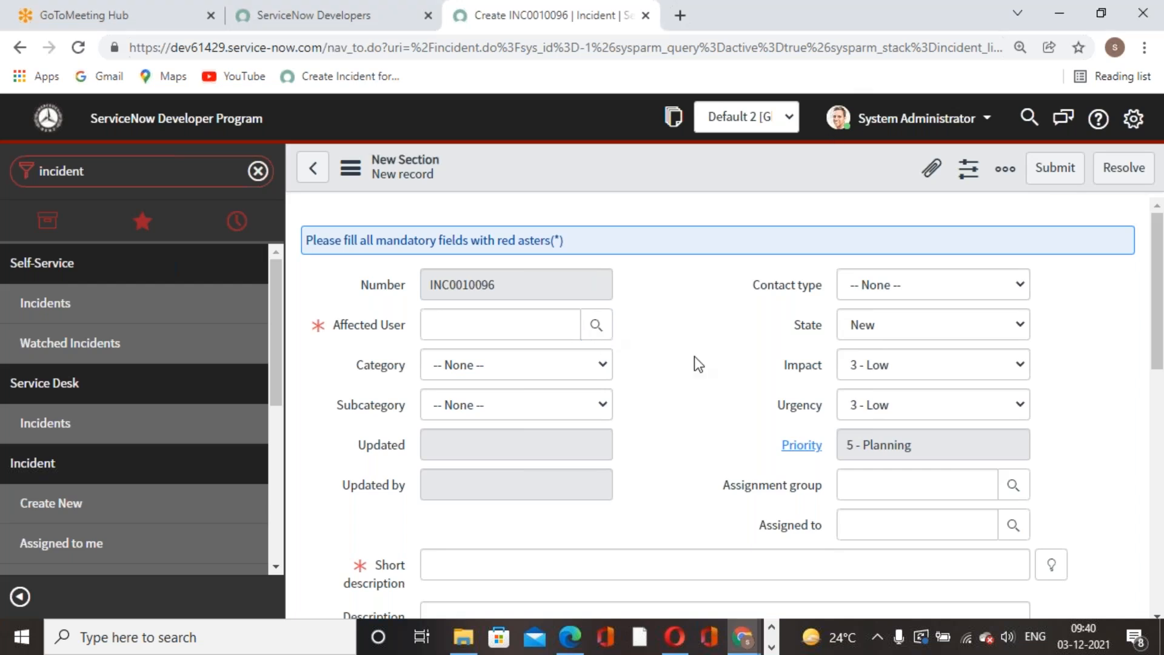
Choose an affected user for the new incident and pick the suggested short description Issue with networking
{"action": "left_click", "coordinate": [597, 326]}
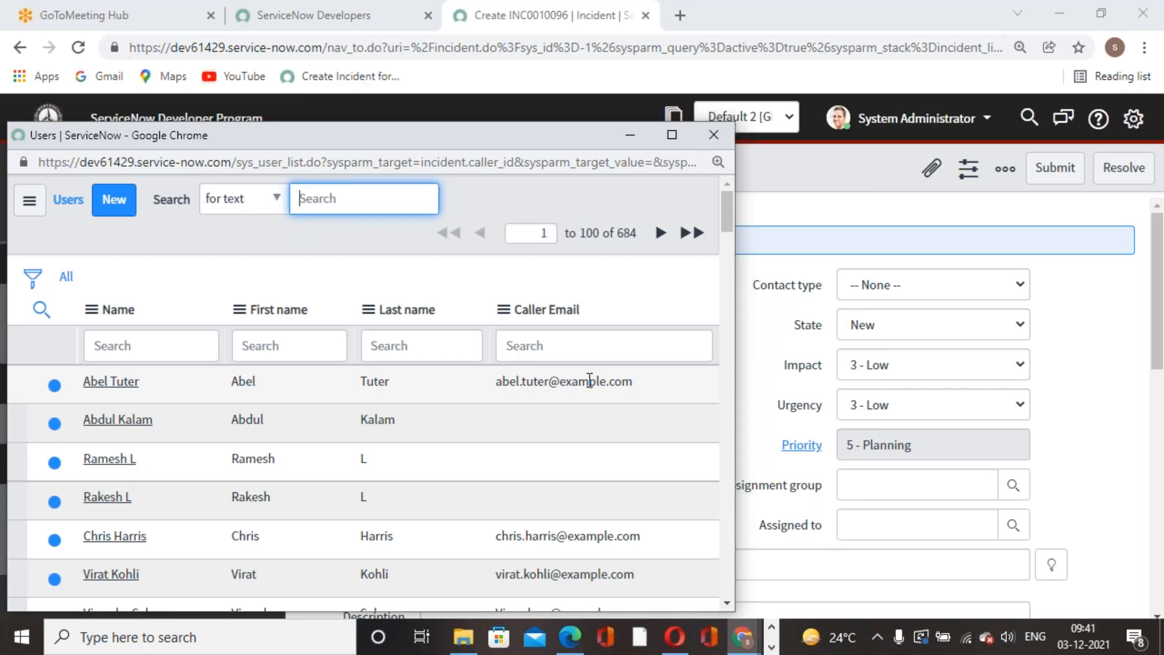
{"action": "left_click", "coordinate": [109, 426]}
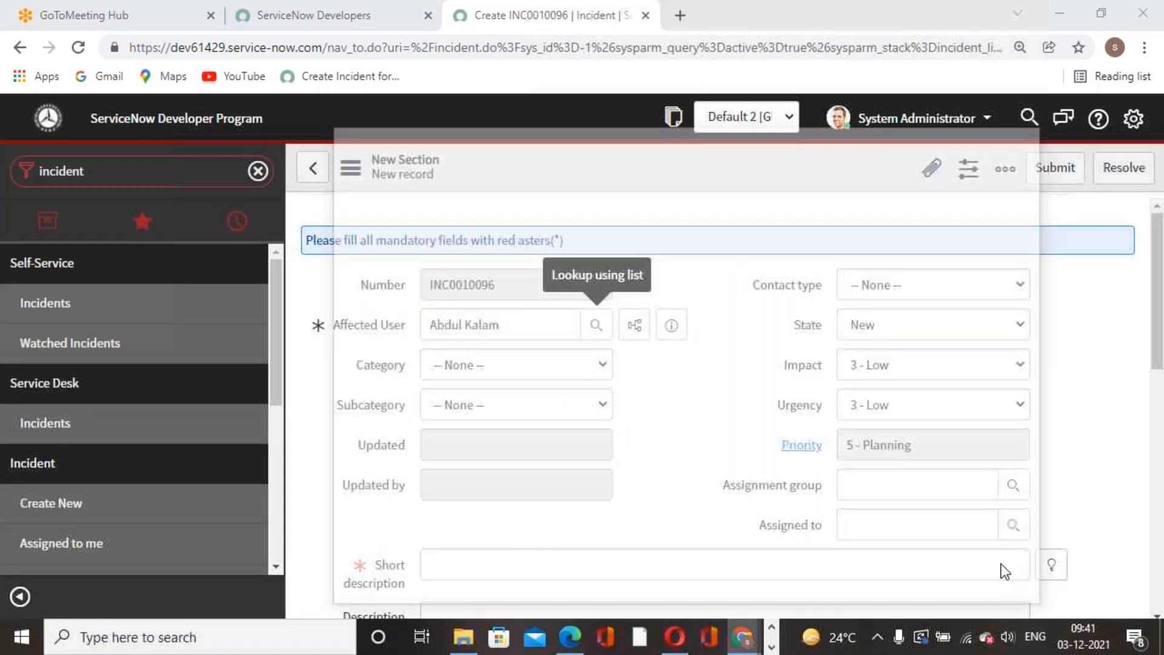
{"action": "left_click", "coordinate": [1052, 564]}
{"action": "left_click", "coordinate": [452, 345]}
{"action": "left_click", "coordinate": [1085, 352]}
Set both Impact and Urgency of the new incident to 5 - Very Very High
{"action": "left_click", "coordinate": [1009, 368]}
{"action": "left_click", "coordinate": [948, 460]}
{"action": "left_click", "coordinate": [966, 405]}
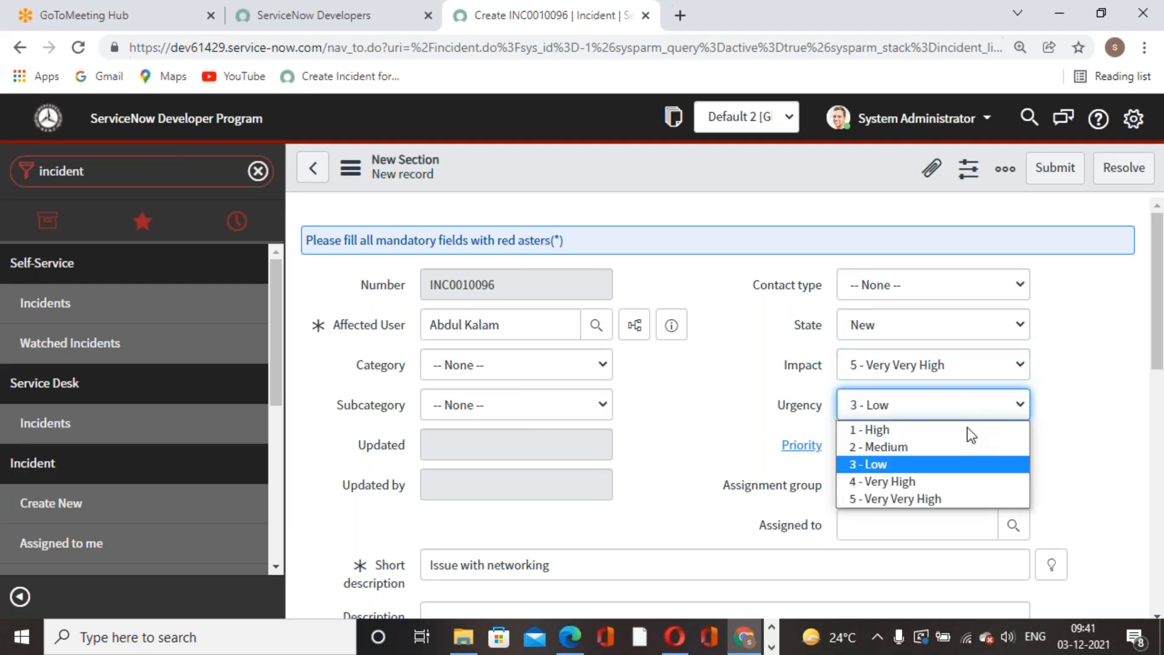
{"action": "left_click", "coordinate": [945, 499]}
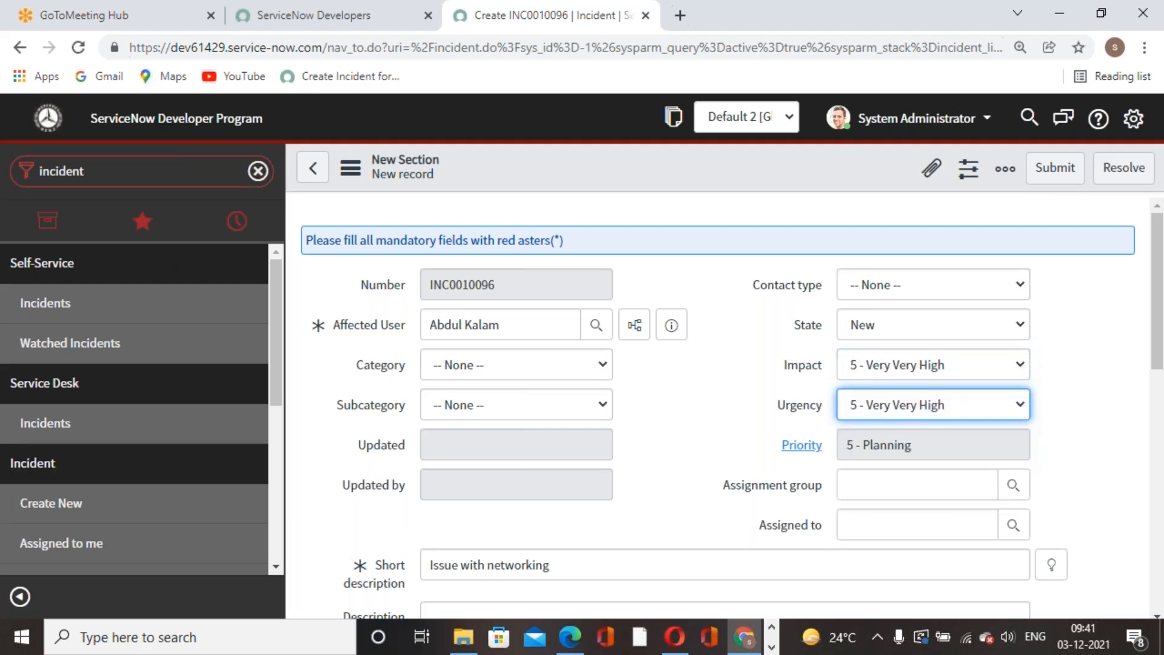
Save the new incident without leaving it and check the Task SLAs attached to it
{"action": "right_click", "coordinate": [610, 158]}
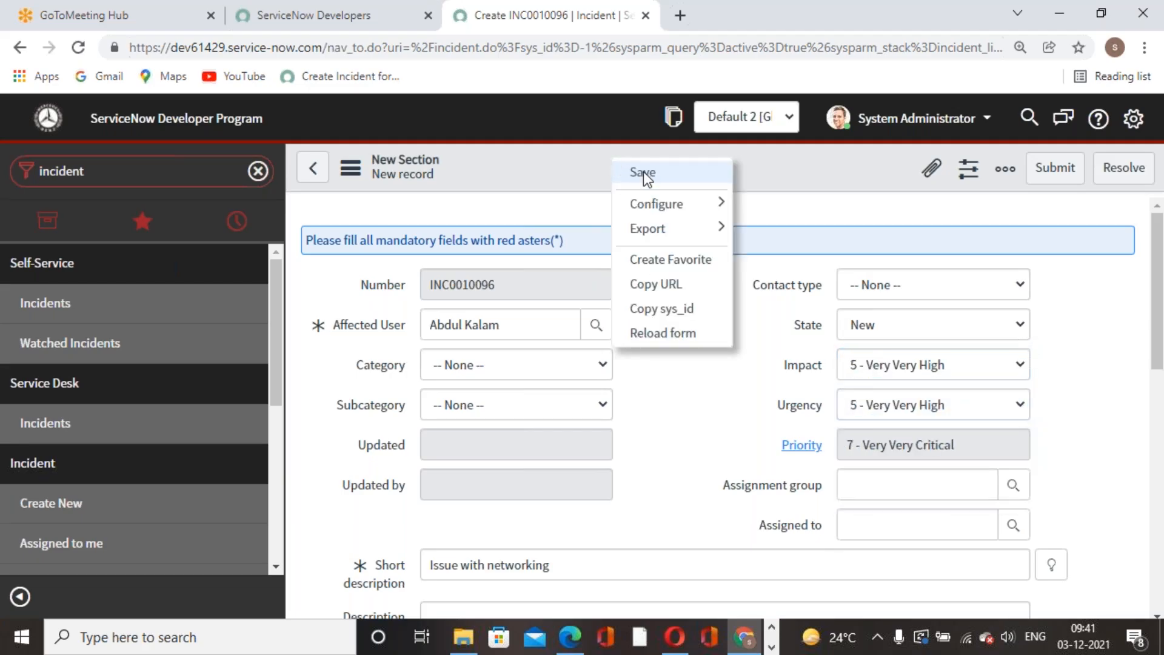
{"action": "left_click", "coordinate": [653, 177]}
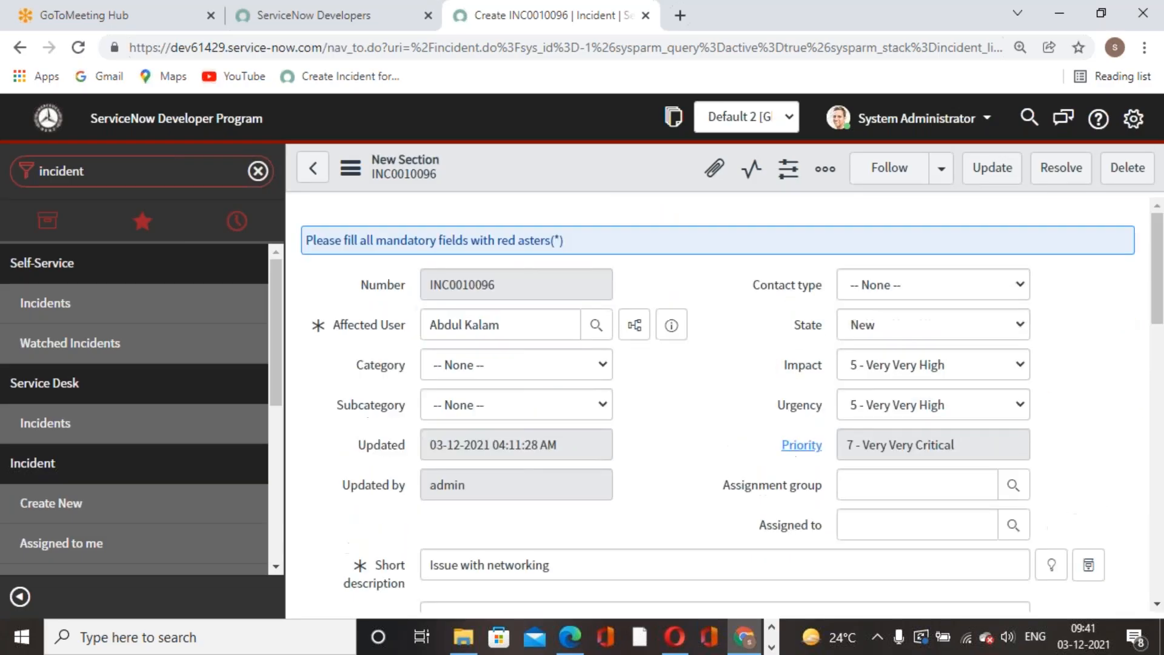
{"action": "scroll", "coordinate": [1057, 330], "scroll_direction": "down", "scroll_amount": 15}
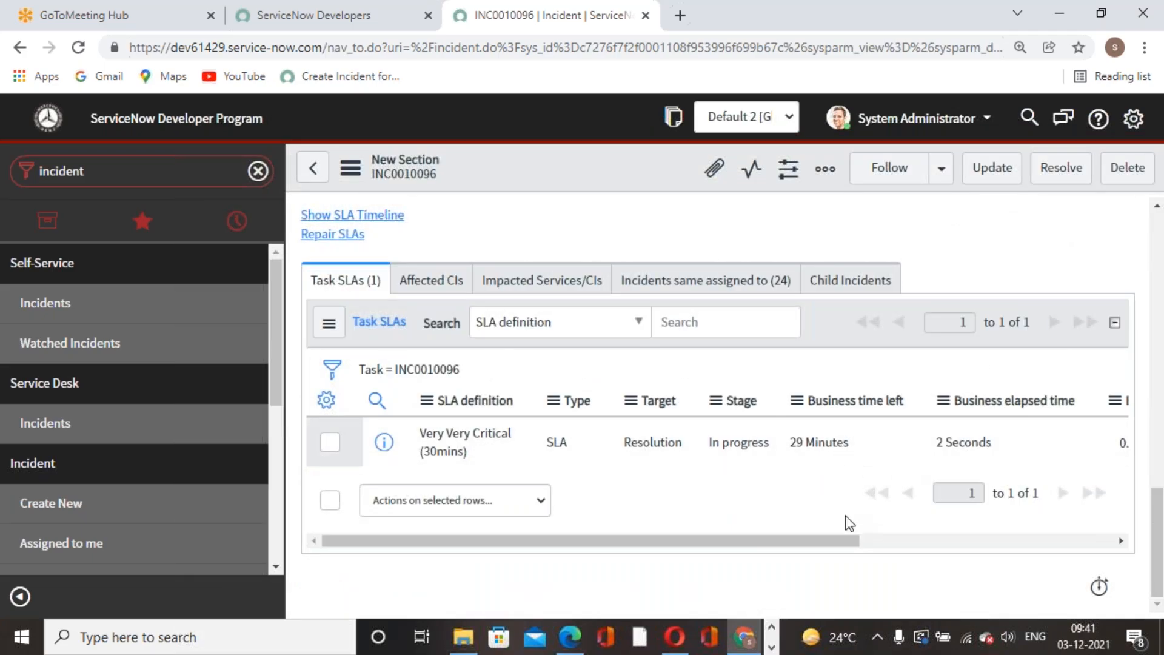
{"action": "scroll", "coordinate": [843, 516], "scroll_direction": "up", "scroll_amount": 1}
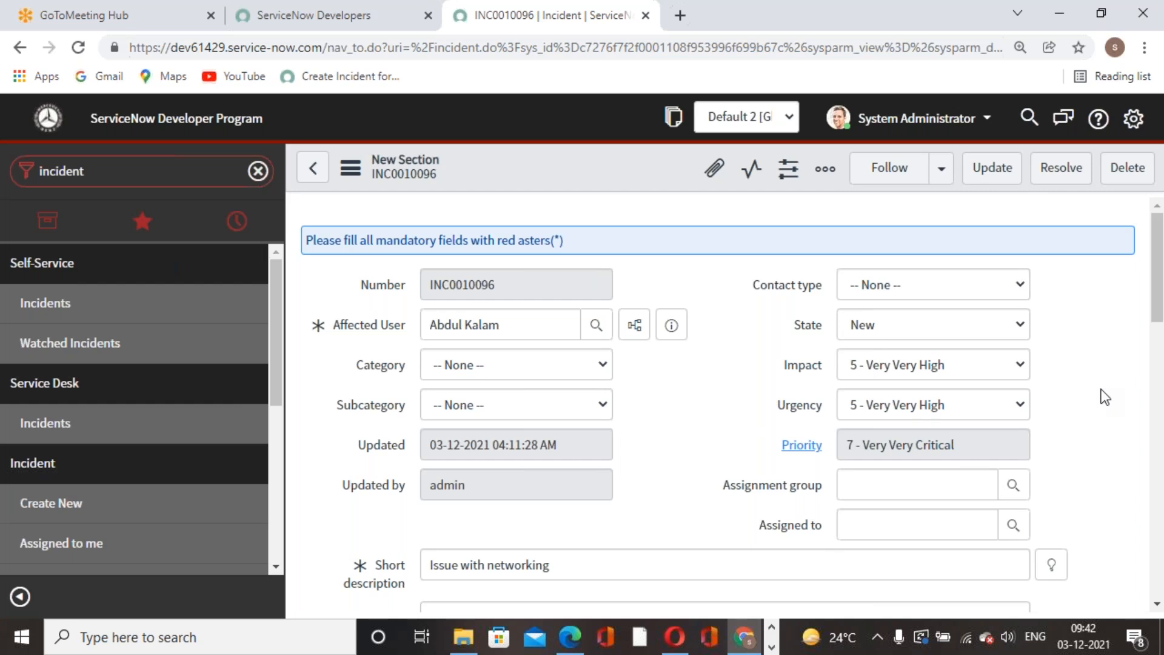
Lower both Impact and Urgency of the saved incident to 1 - High
{"action": "left_click", "coordinate": [947, 366]}
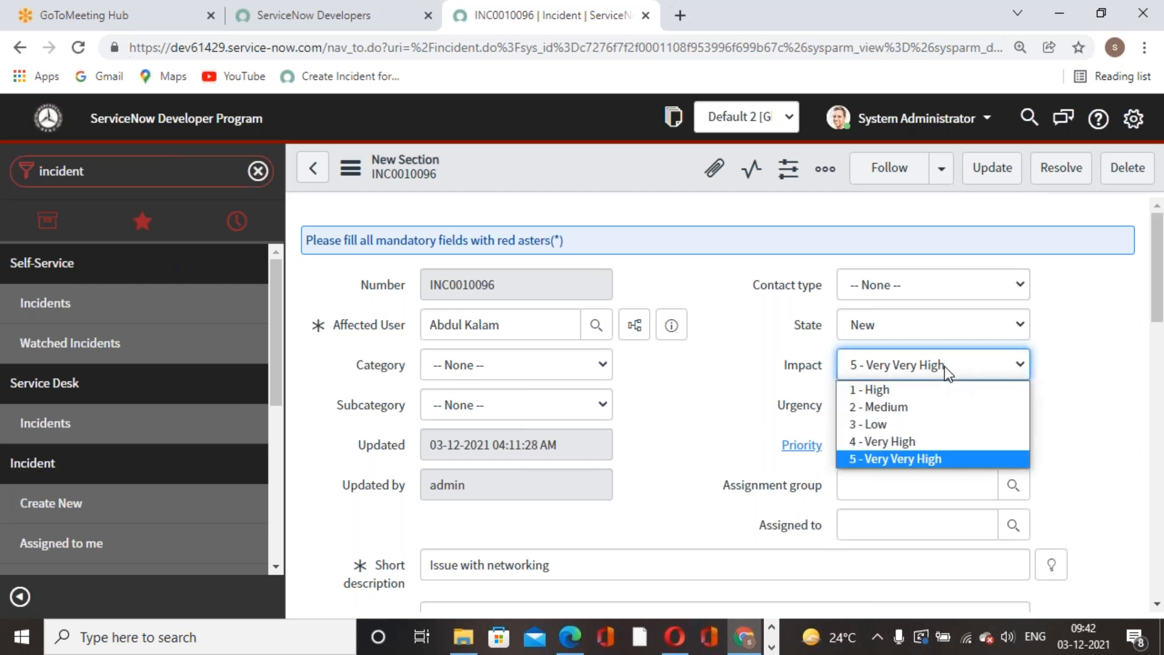
{"action": "left_click", "coordinate": [927, 390]}
{"action": "left_click", "coordinate": [939, 407]}
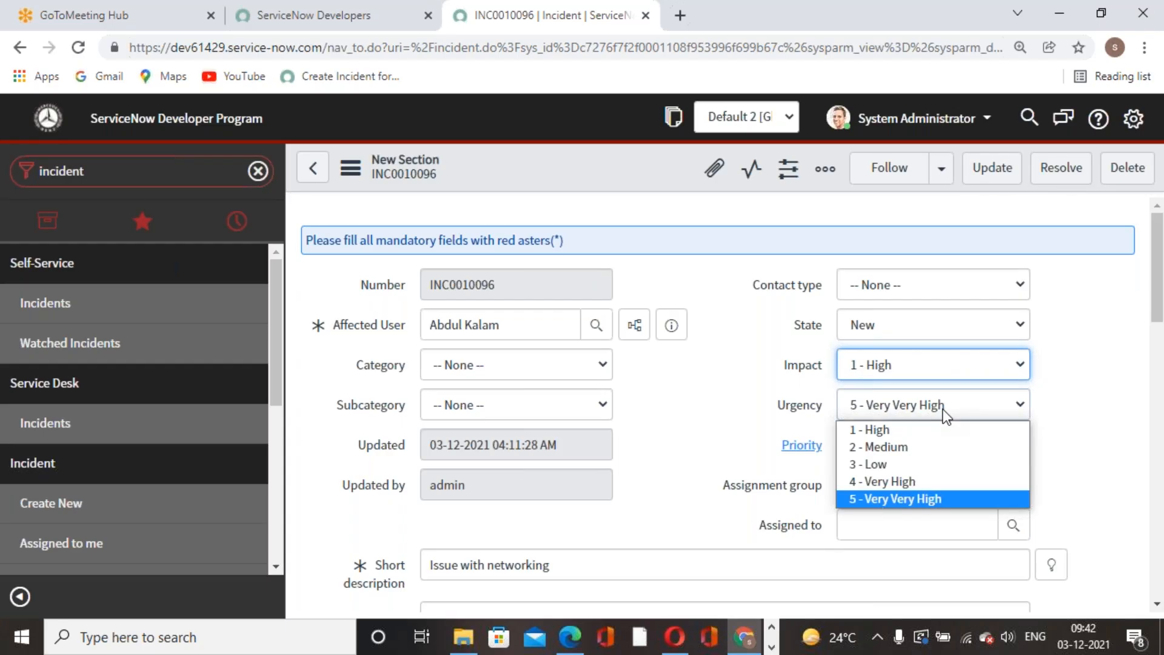
{"action": "left_click", "coordinate": [937, 429]}
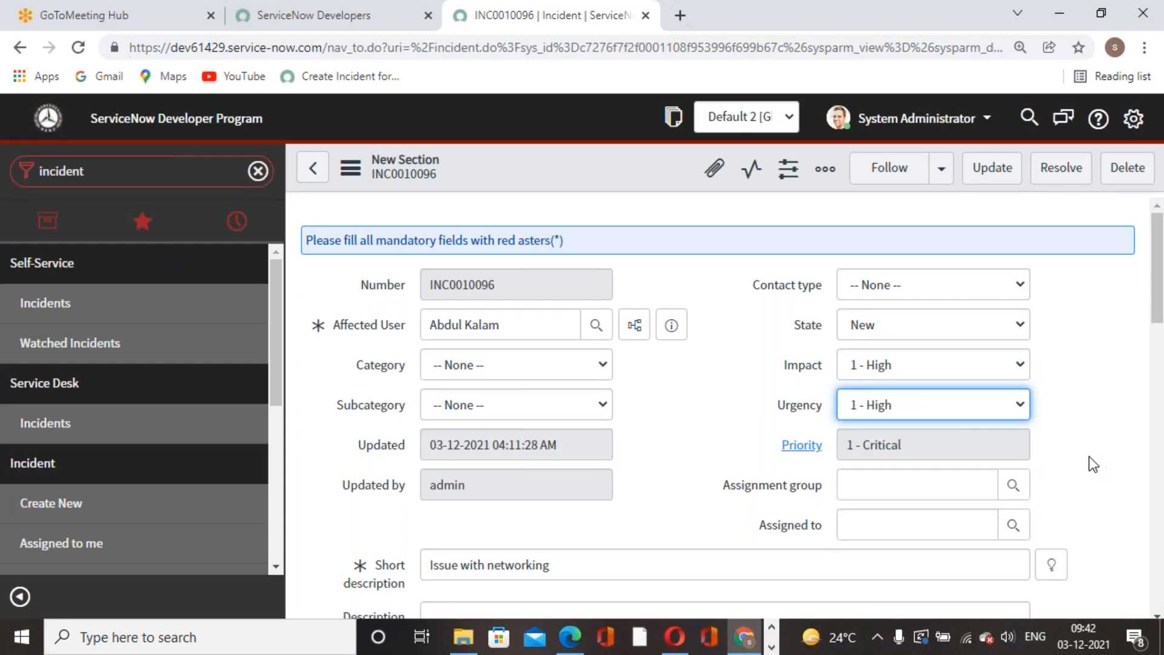
Save the lowered incident priority with the work note Updating, staying on the record, and check its Task SLAs
{"action": "right_click", "coordinate": [586, 170]}
{"action": "left_click", "coordinate": [639, 184]}
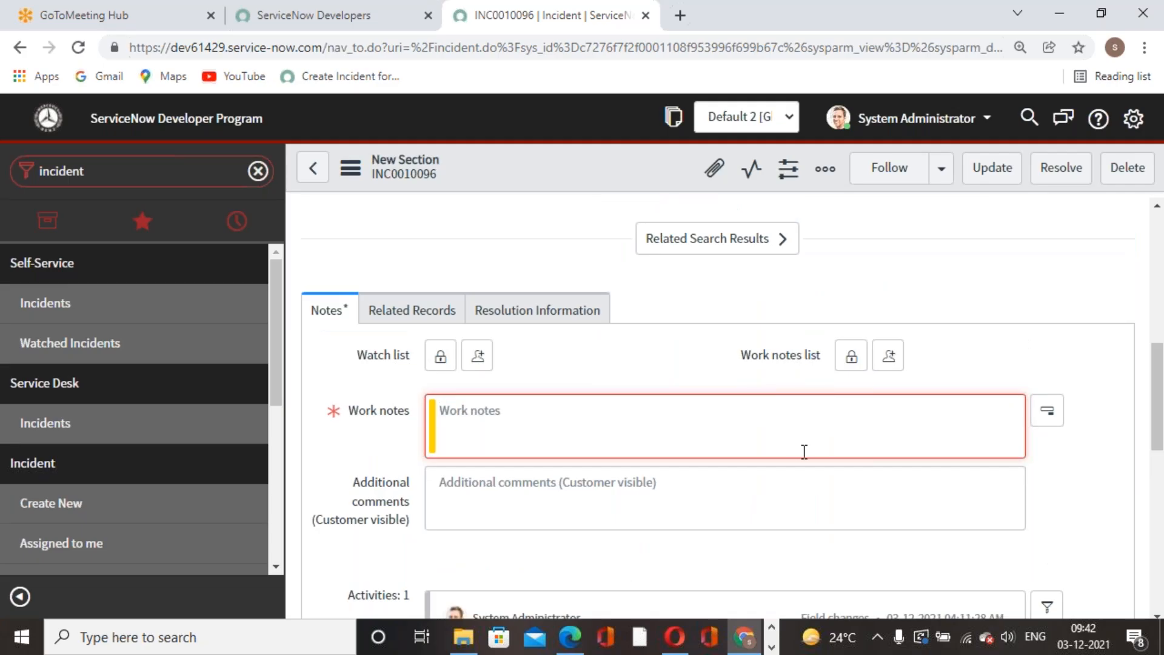
{"action": "type", "text": "Updating"}
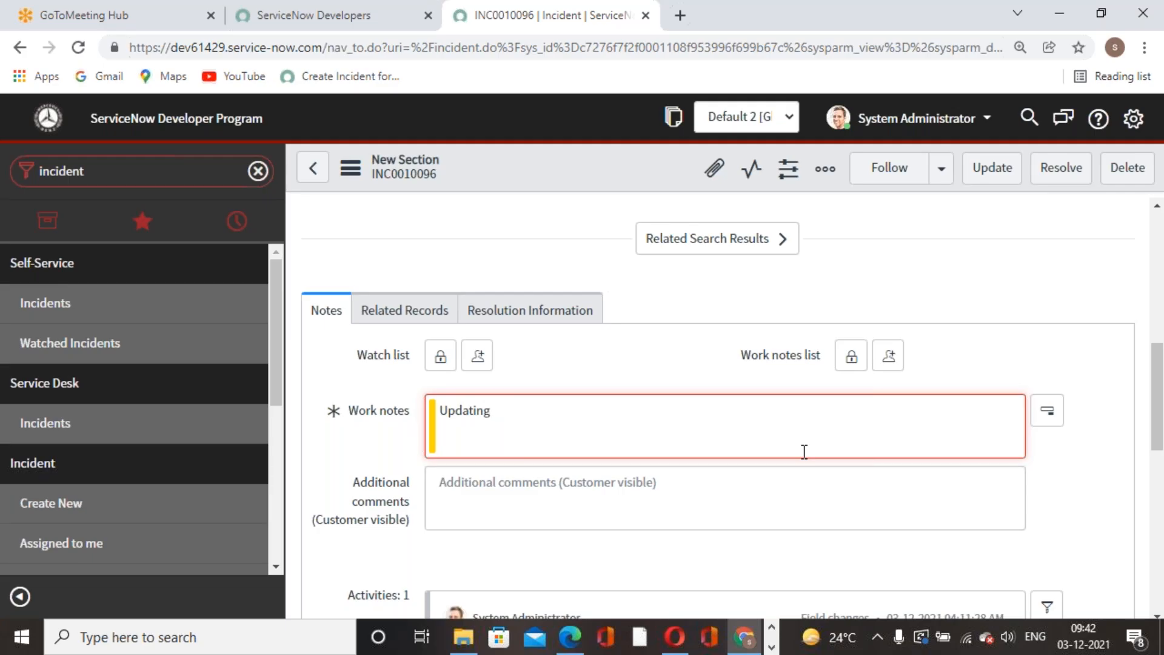
{"action": "right_click", "coordinate": [503, 173]}
{"action": "left_click", "coordinate": [521, 181]}
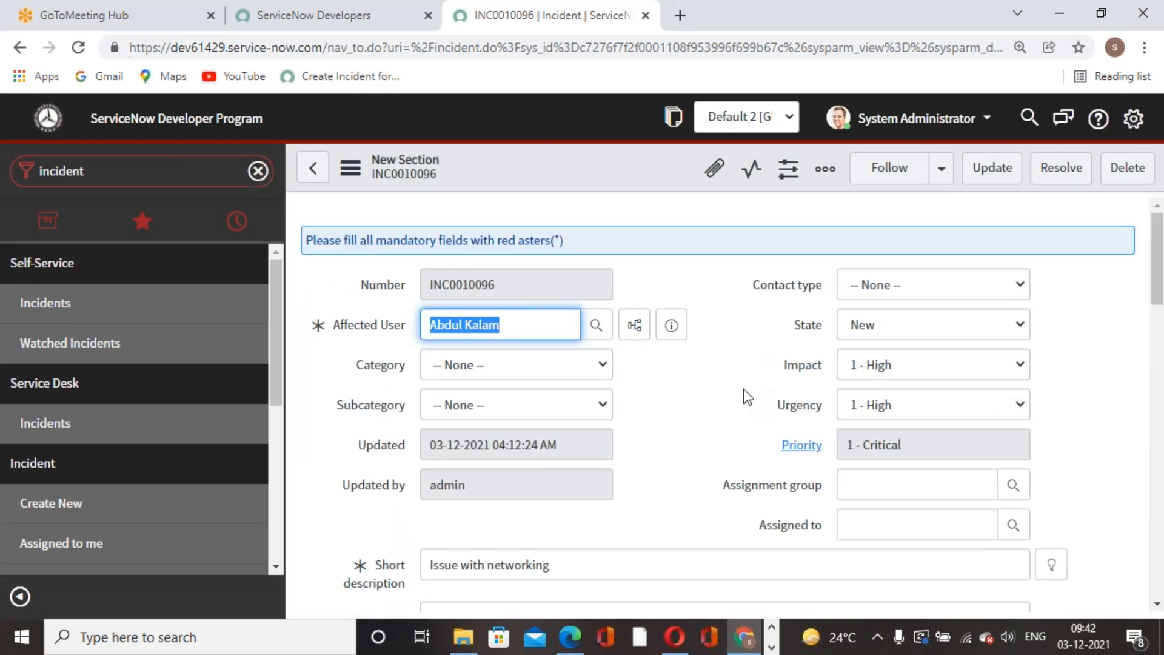
{"action": "scroll", "coordinate": [743, 388], "scroll_direction": "down", "scroll_amount": 4}
{"action": "scroll", "coordinate": [743, 388], "scroll_direction": "down", "scroll_amount": 12}
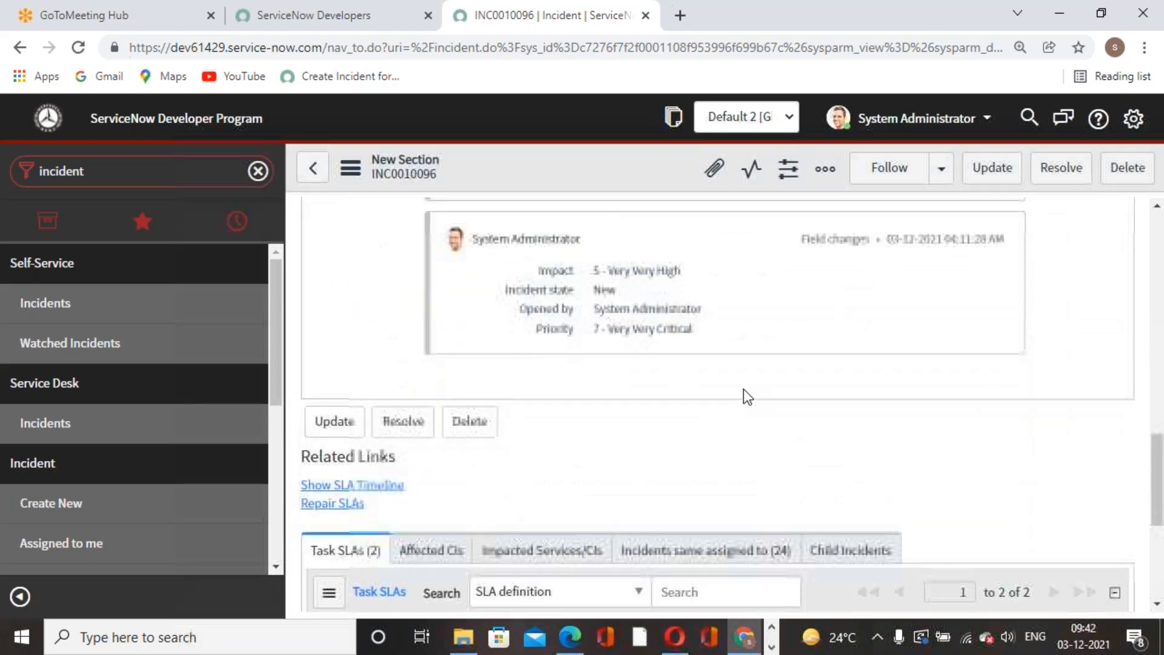
{"action": "scroll", "coordinate": [743, 388], "scroll_direction": "down", "scroll_amount": 3}
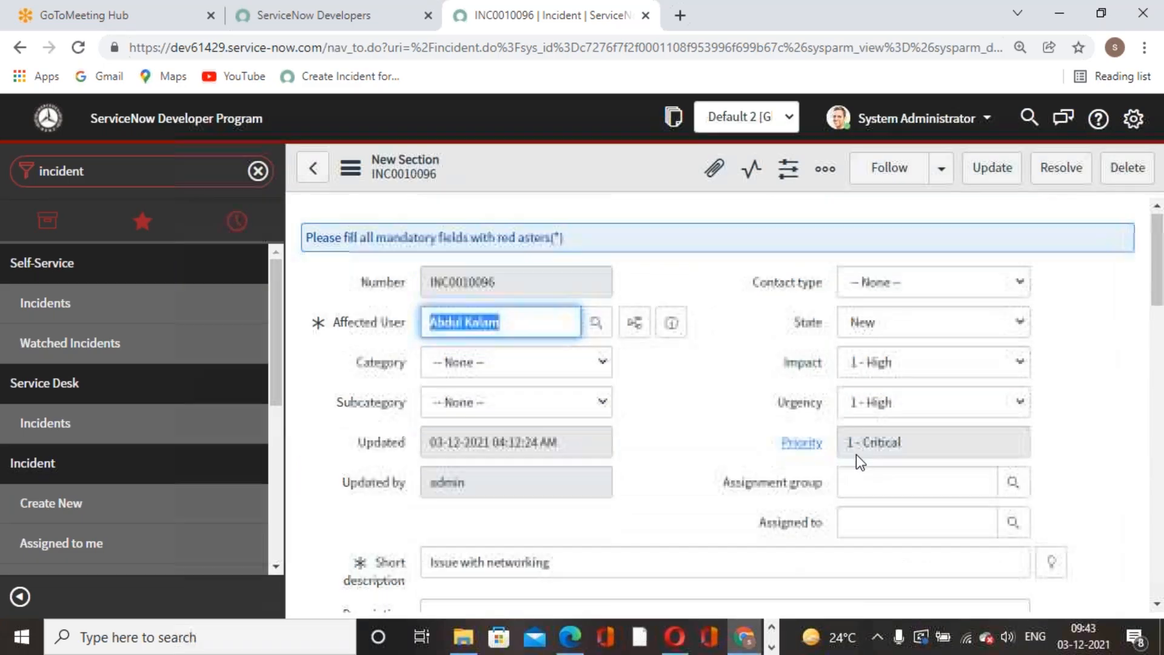
{"action": "scroll", "coordinate": [856, 453], "scroll_direction": "down", "scroll_amount": 15}
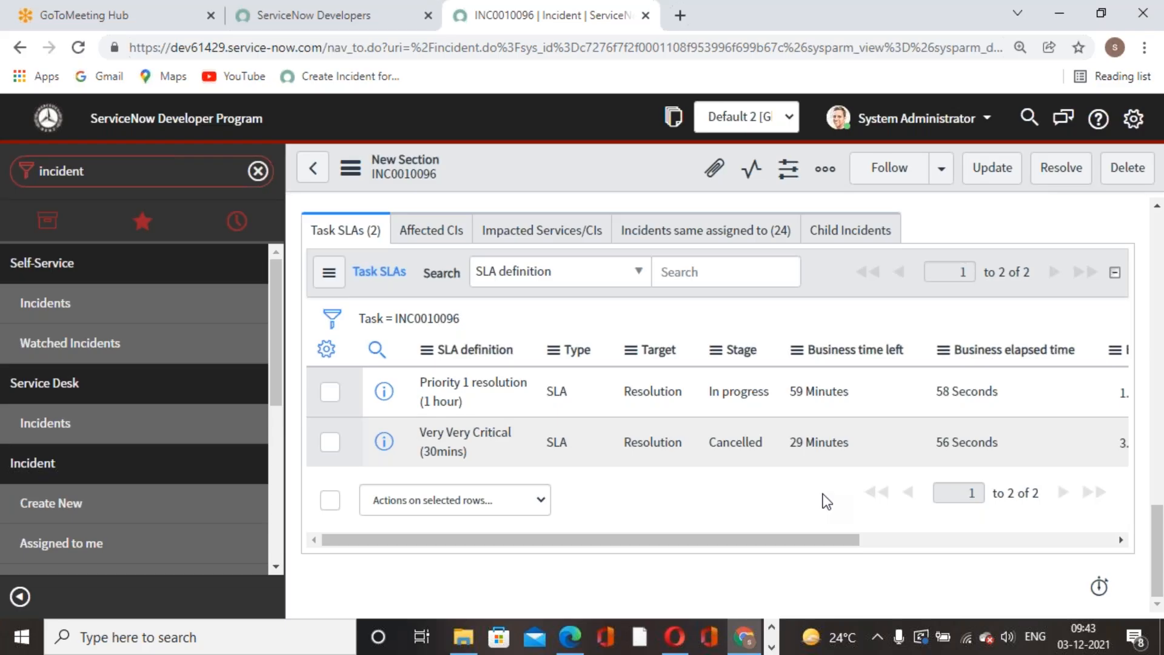
{"action": "scroll", "coordinate": [826, 501], "scroll_direction": "up", "scroll_amount": 10}
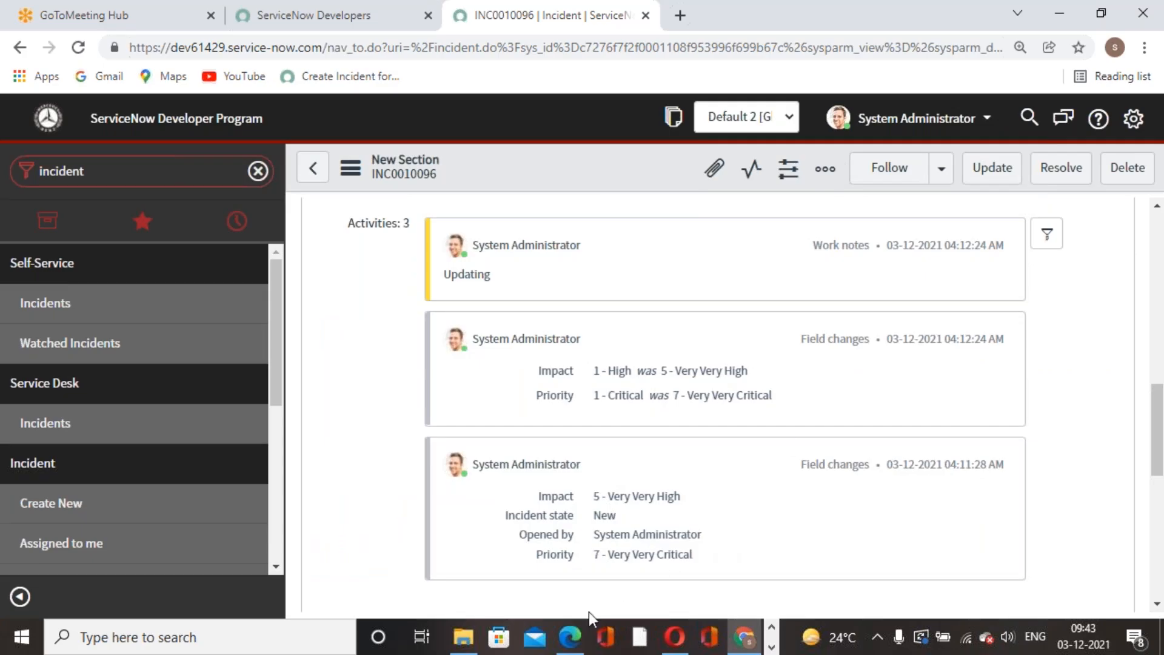
{"action": "mouse_move", "coordinate": [570, 637]}
{"action": "left_click", "coordinate": [558, 546]}
{"action": "scroll", "coordinate": [797, 455], "scroll_direction": "down", "scroll_amount": 4}
{"action": "left_click", "coordinate": [744, 636]}
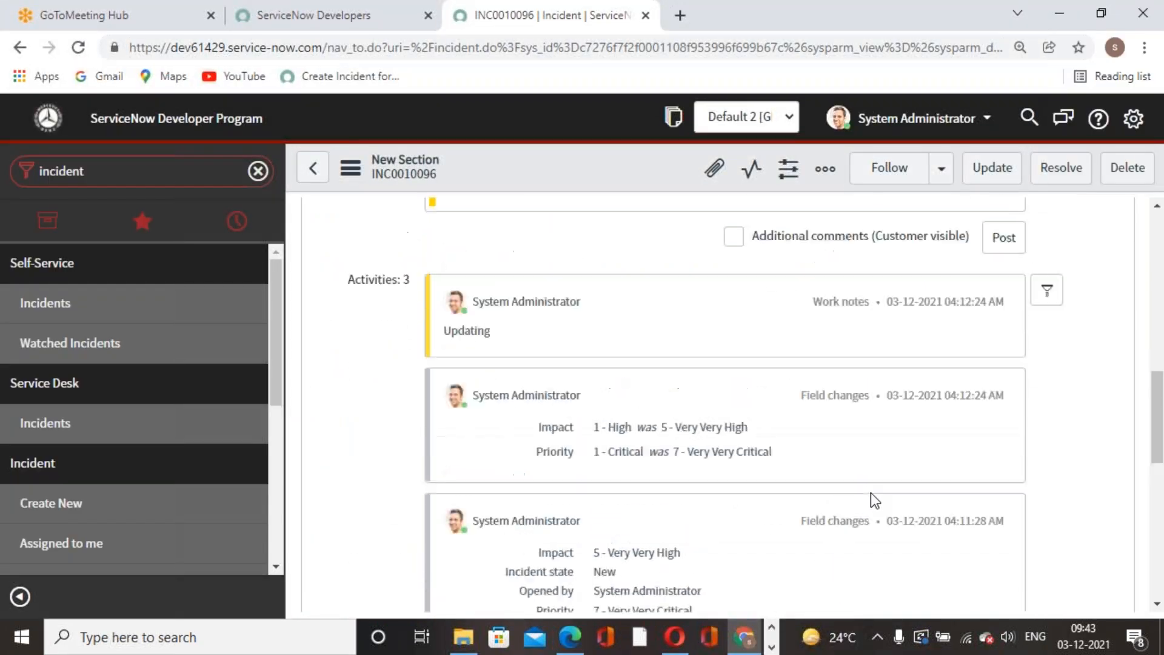
{"action": "scroll", "coordinate": [870, 492], "scroll_direction": "up", "scroll_amount": 11}
{"action": "left_click", "coordinate": [731, 333]}
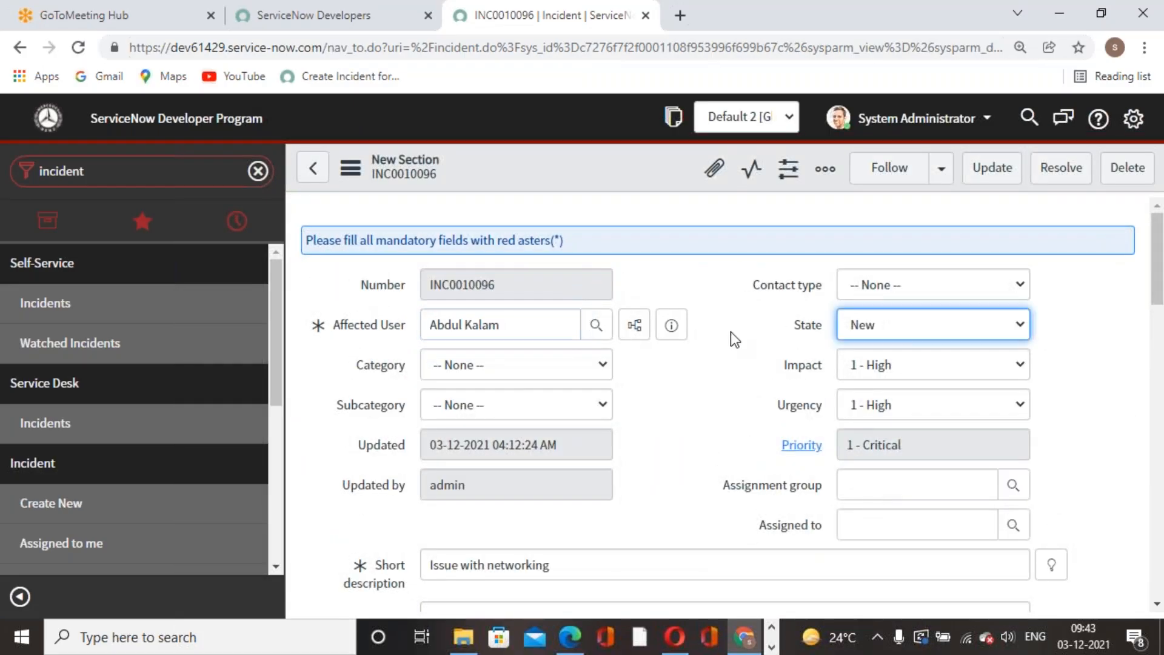
{"action": "left_click", "coordinate": [797, 27]}
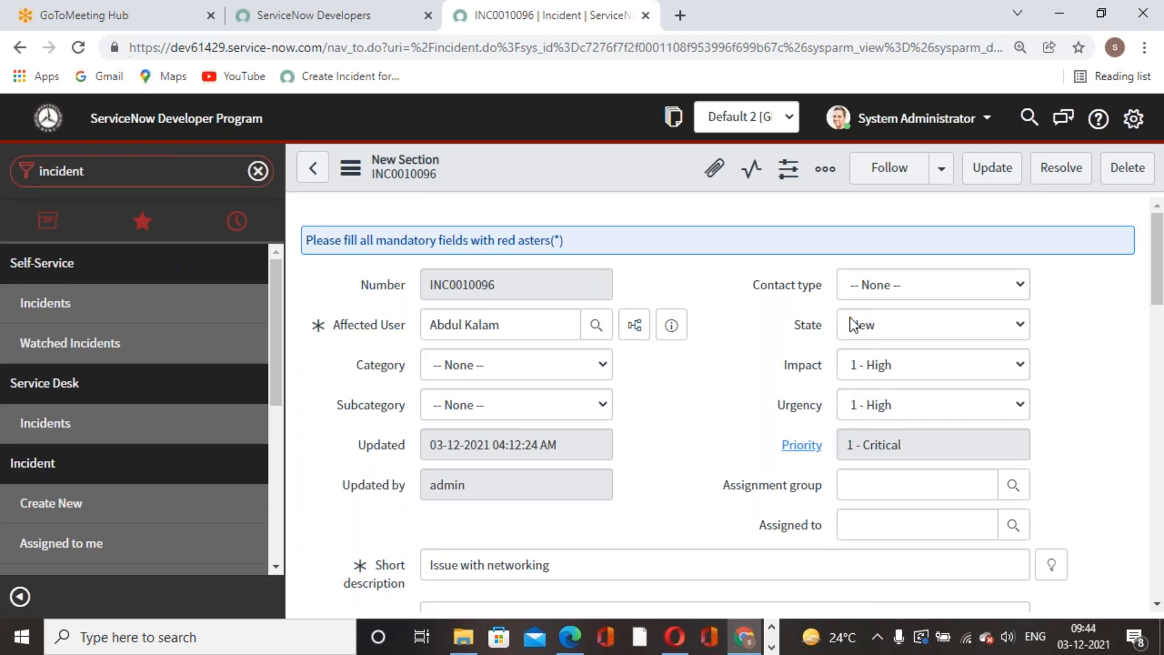
Compare the incident's priority with the stages of the Task SLAs attached to it
{"action": "scroll", "coordinate": [848, 427], "scroll_direction": "down", "scroll_amount": 10}
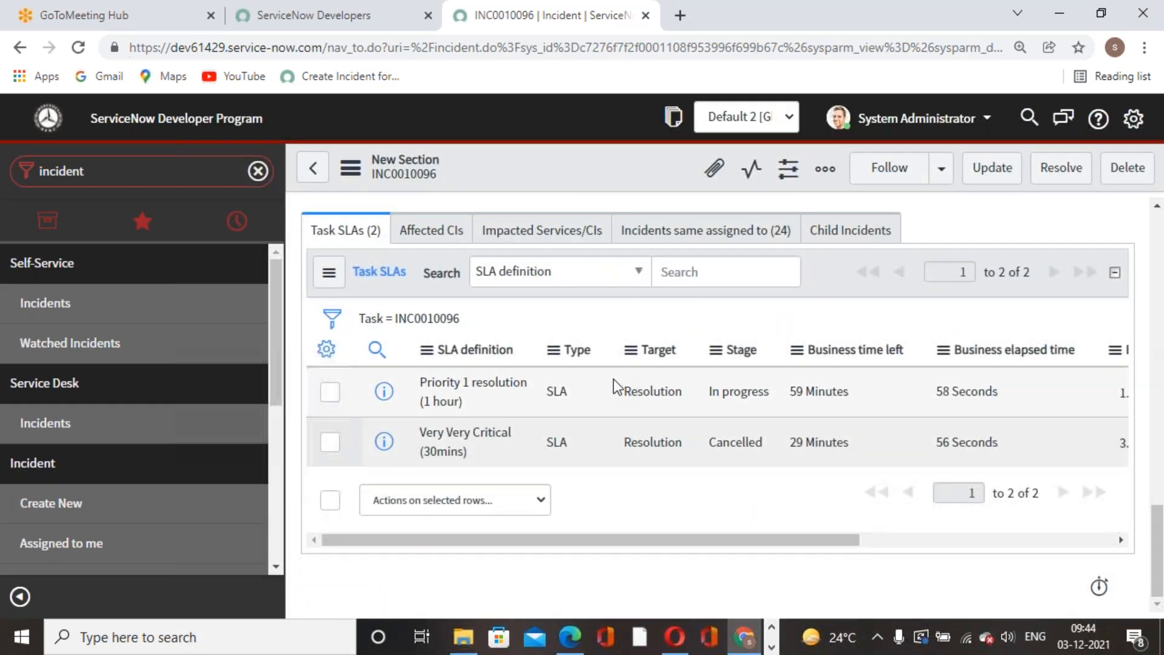
{"action": "scroll", "coordinate": [613, 377], "scroll_direction": "up", "scroll_amount": 10}
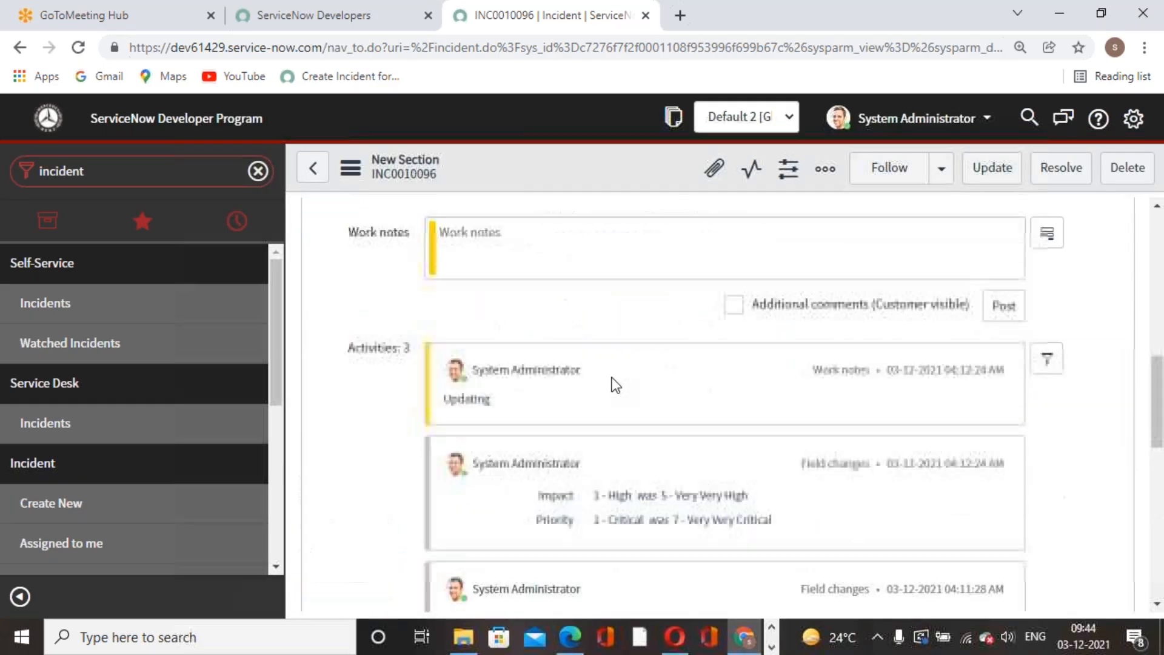
{"action": "scroll", "coordinate": [995, 373], "scroll_direction": "down", "scroll_amount": 10}
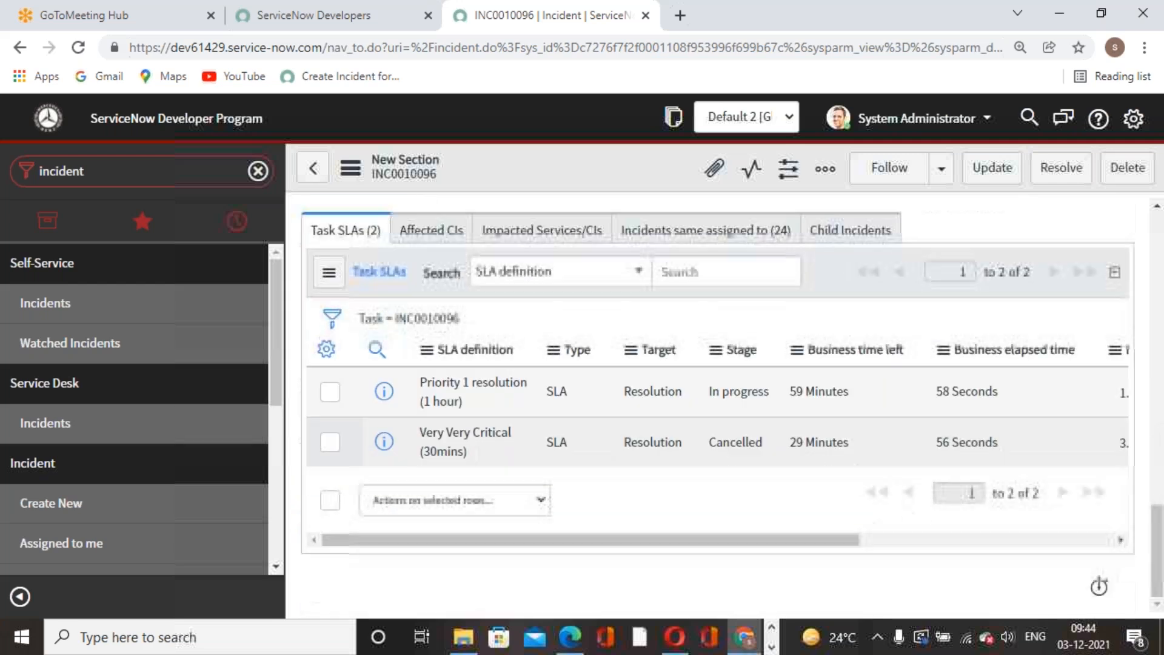
{"action": "scroll", "coordinate": [744, 461], "scroll_direction": "up", "scroll_amount": 10}
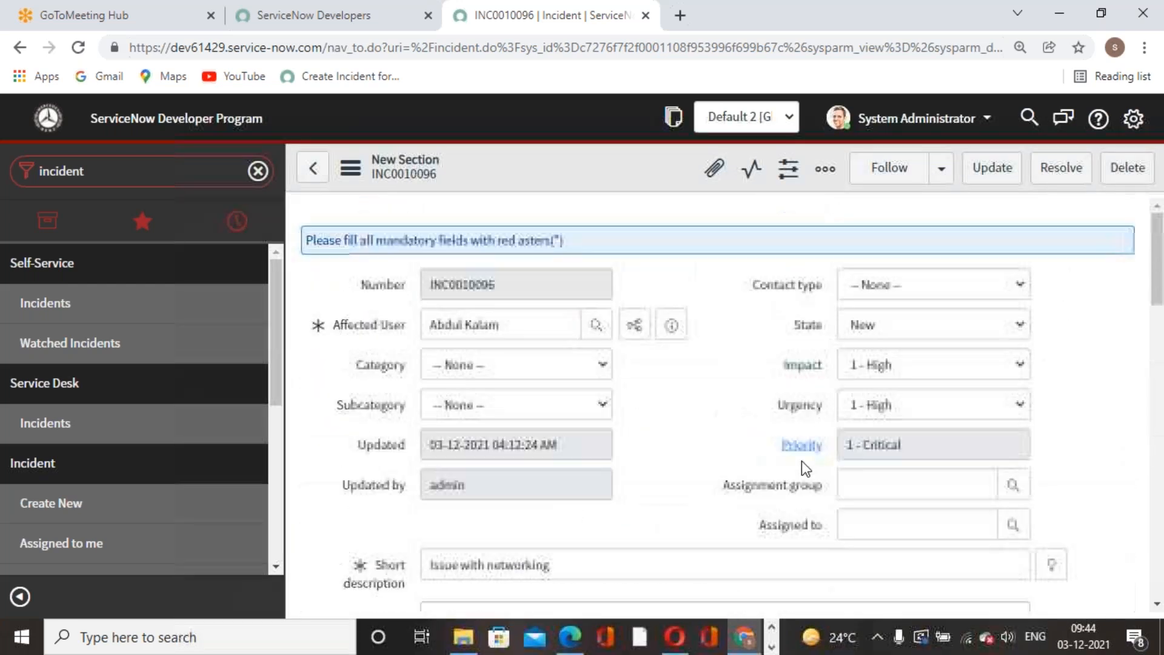
{"action": "scroll", "coordinate": [953, 424], "scroll_direction": "down", "scroll_amount": 10}
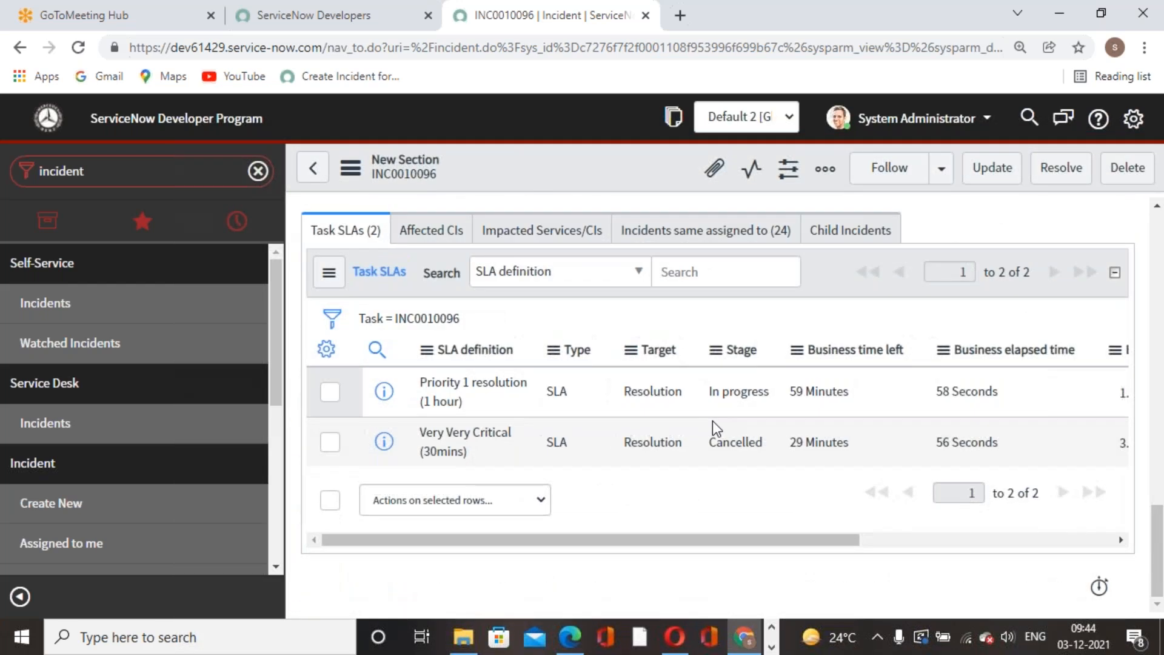
{"action": "scroll", "coordinate": [712, 421], "scroll_direction": "up", "scroll_amount": 10}
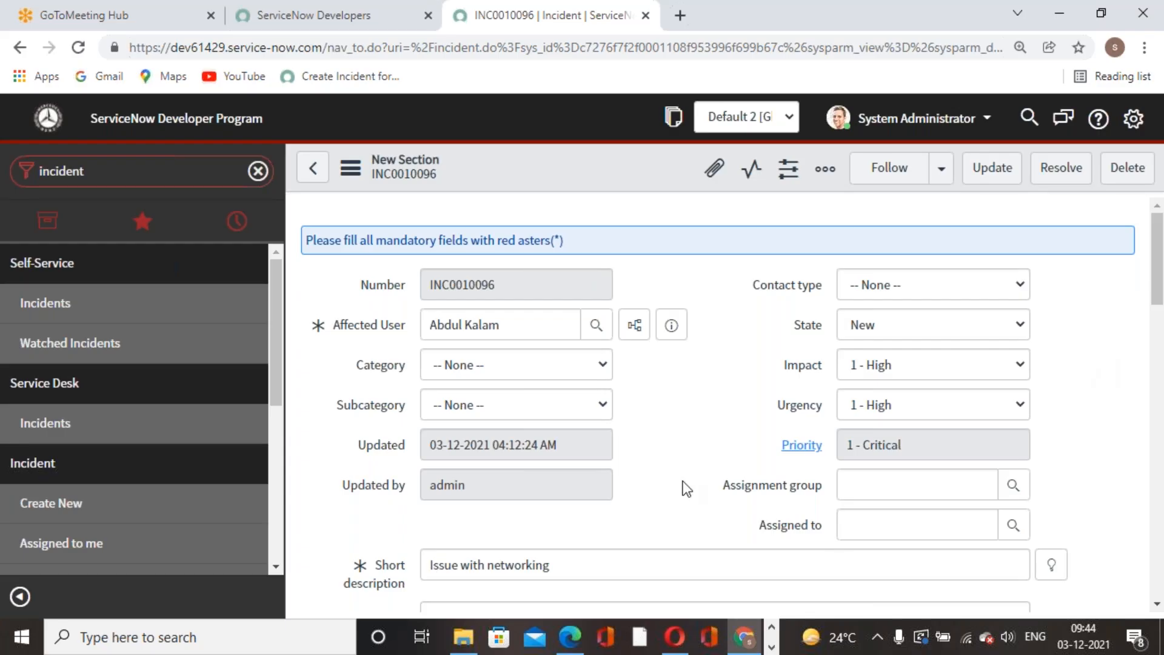
{"action": "left_click", "coordinate": [569, 637]}
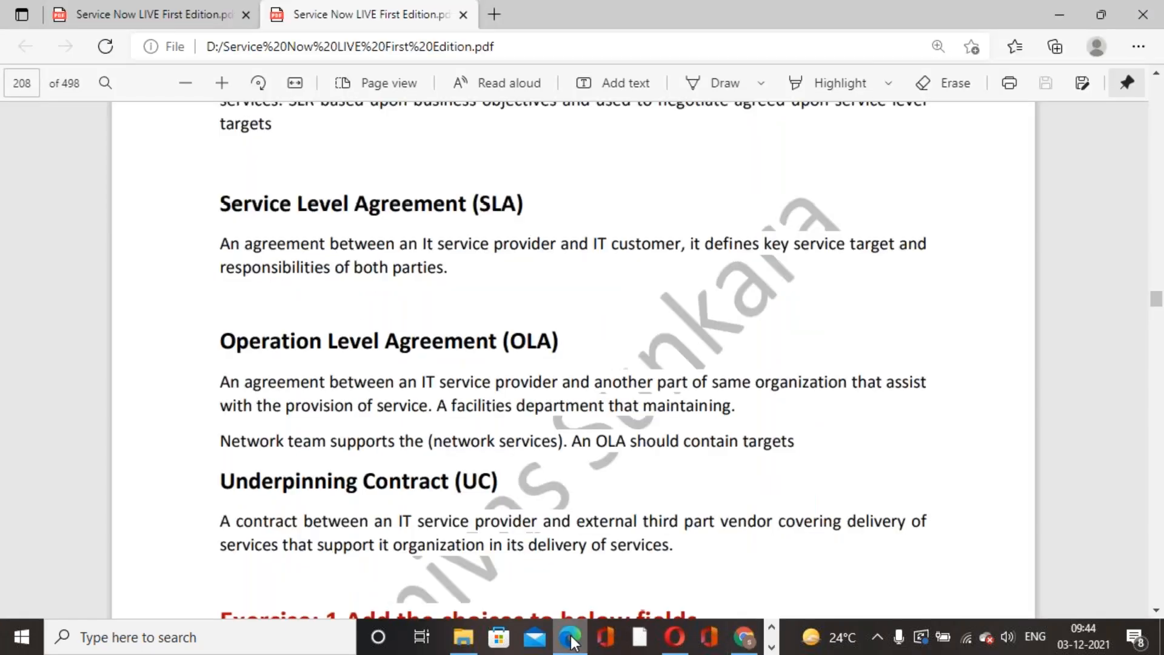
{"action": "left_click", "coordinate": [570, 638]}
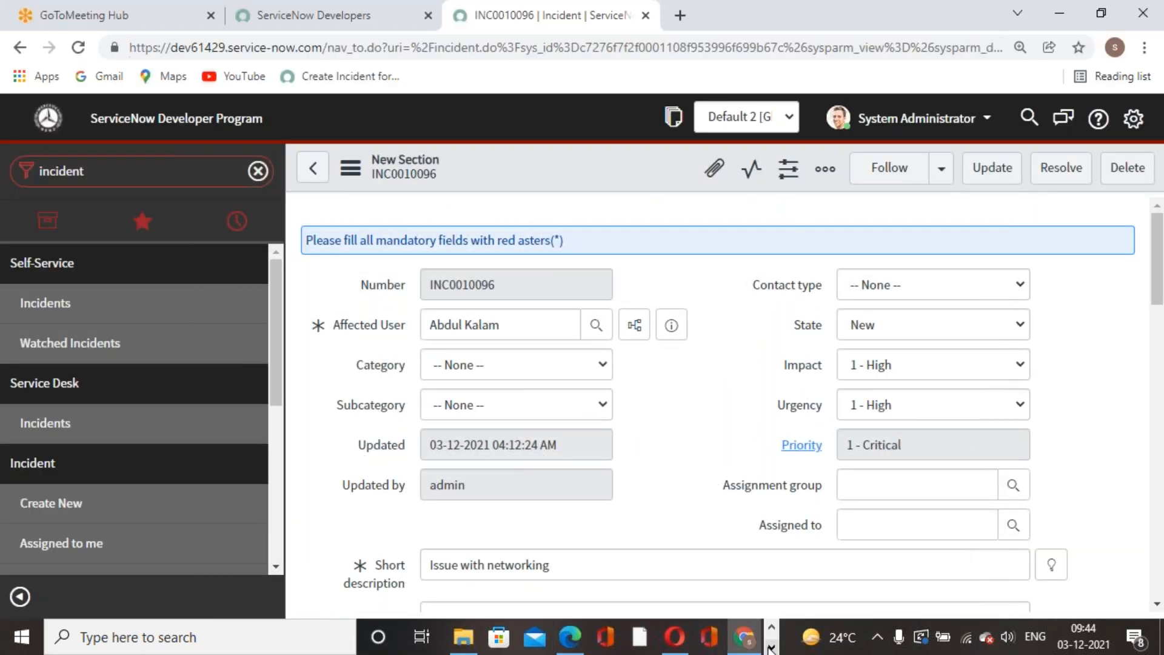
{"action": "left_click", "coordinate": [771, 648]}
{"action": "left_click", "coordinate": [772, 627]}
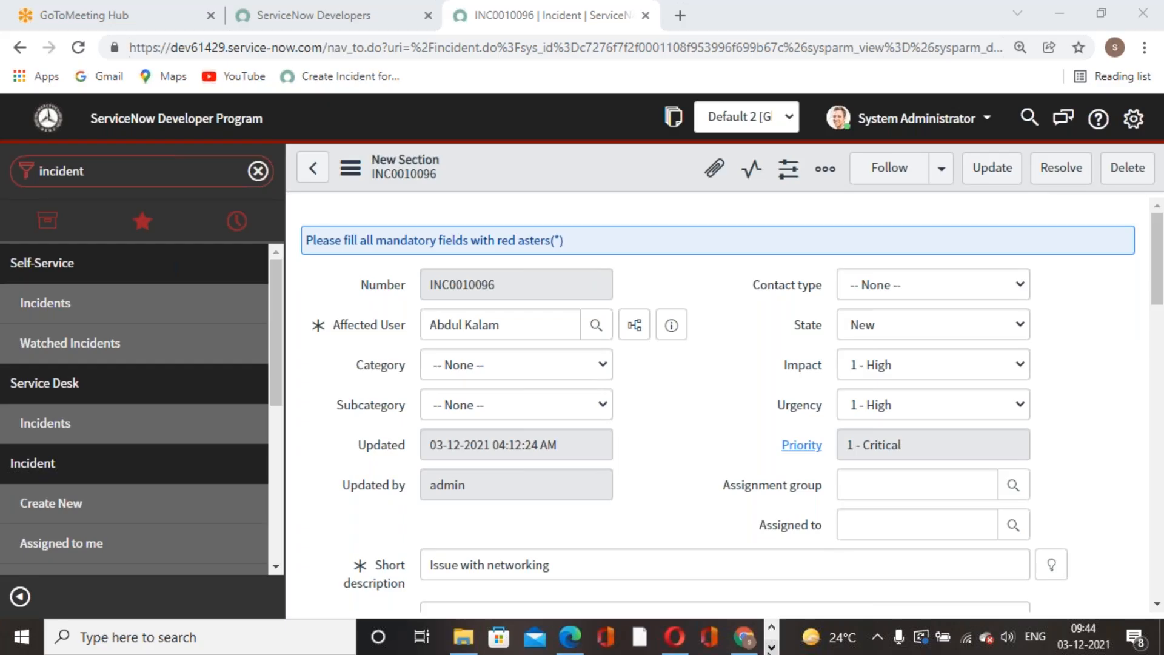
{"action": "left_click", "coordinate": [771, 648]}
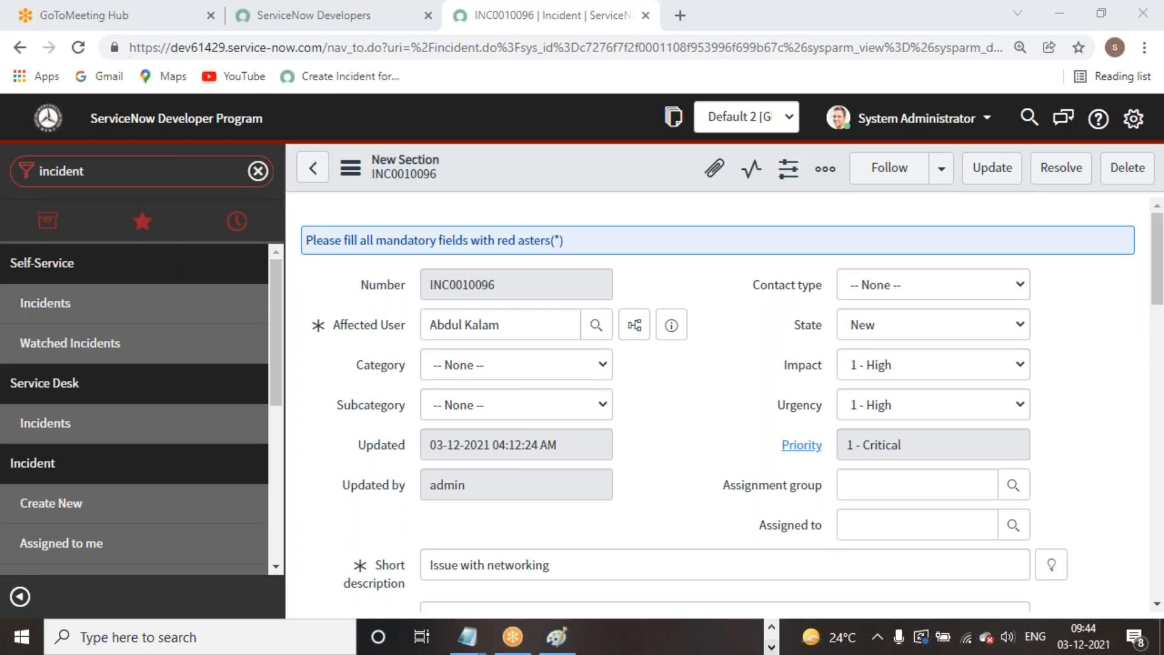
{"action": "mouse_move", "coordinate": [467, 636]}
{"action": "left_click", "coordinate": [663, 559]}
{"action": "left_click", "coordinate": [833, 129]}
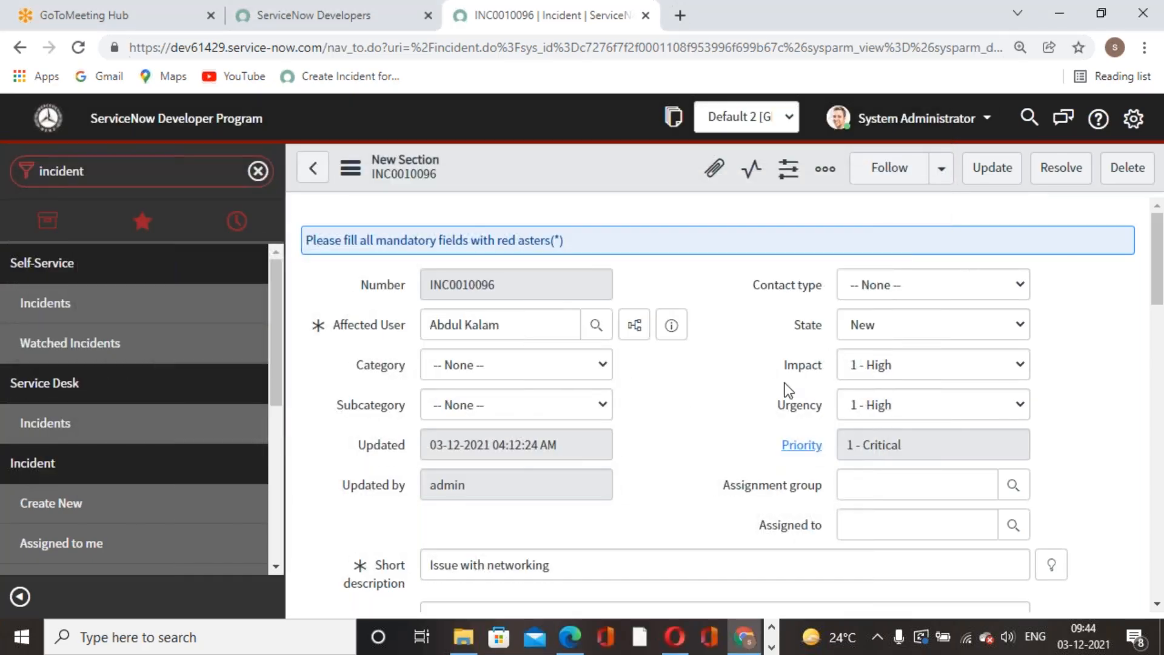
{"action": "left_click", "coordinate": [719, 407]}
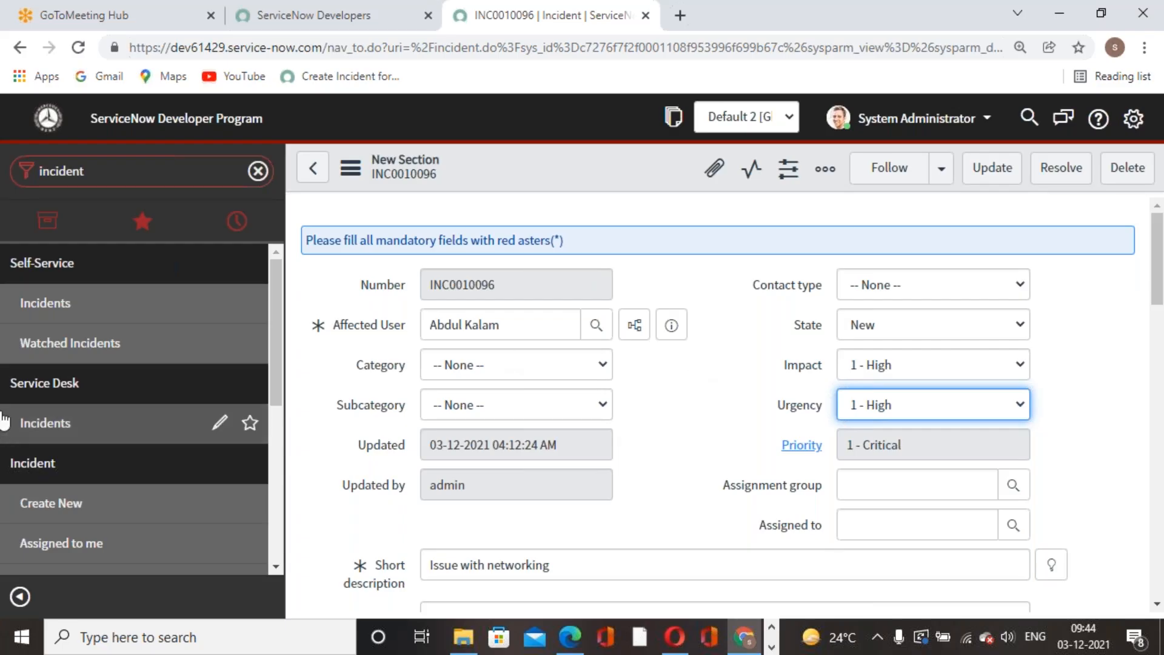
Find the SLA Definitions list, open the Network group resolution definition and dismiss its breach-time message
{"action": "left_click", "coordinate": [198, 177]}
{"action": "type", "text": "sla d"}
{"action": "left_click", "coordinate": [85, 343]}
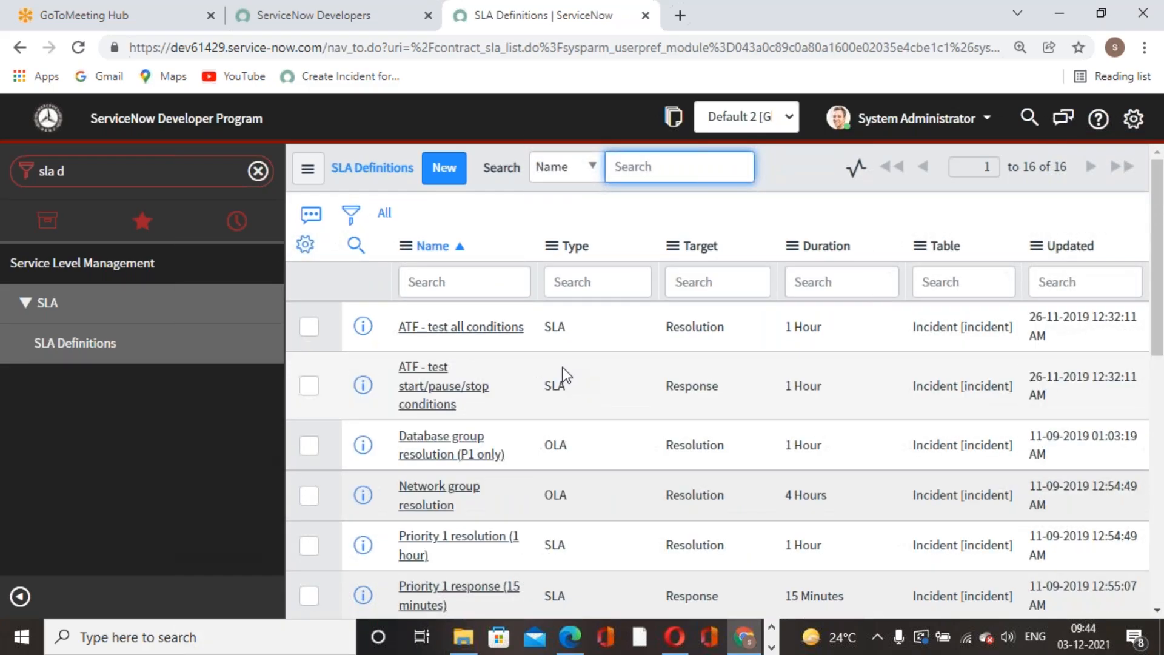
{"action": "scroll", "coordinate": [562, 366], "scroll_direction": "down", "scroll_amount": 4}
{"action": "scroll", "coordinate": [572, 404], "scroll_direction": "up", "scroll_amount": 3}
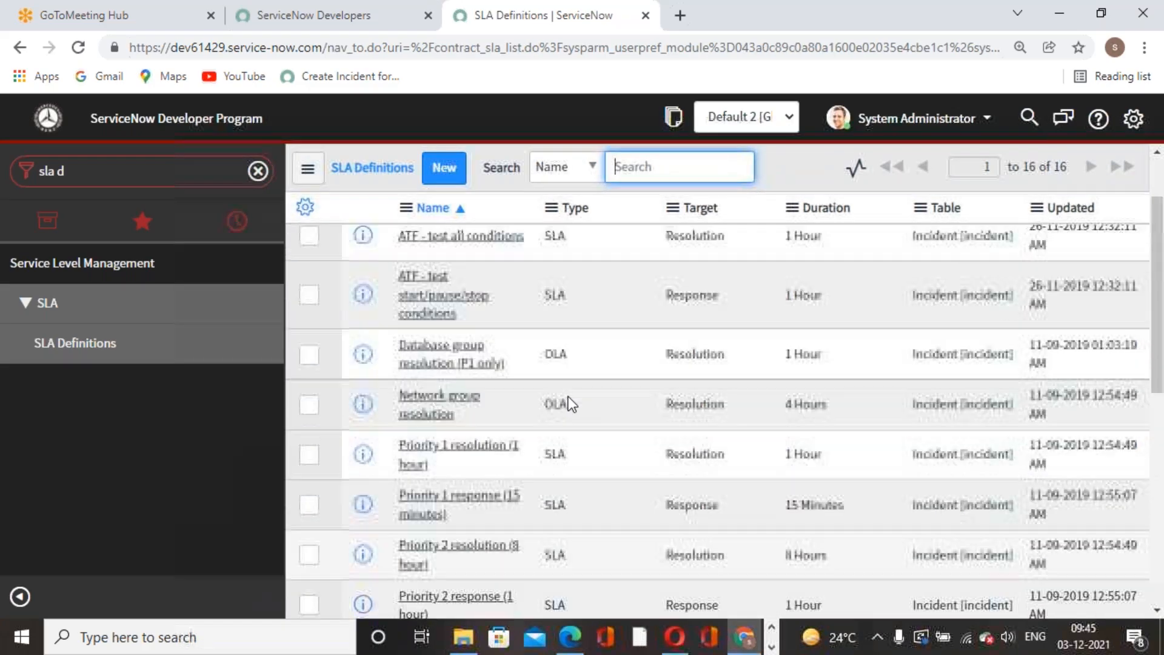
{"action": "left_click", "coordinate": [423, 405]}
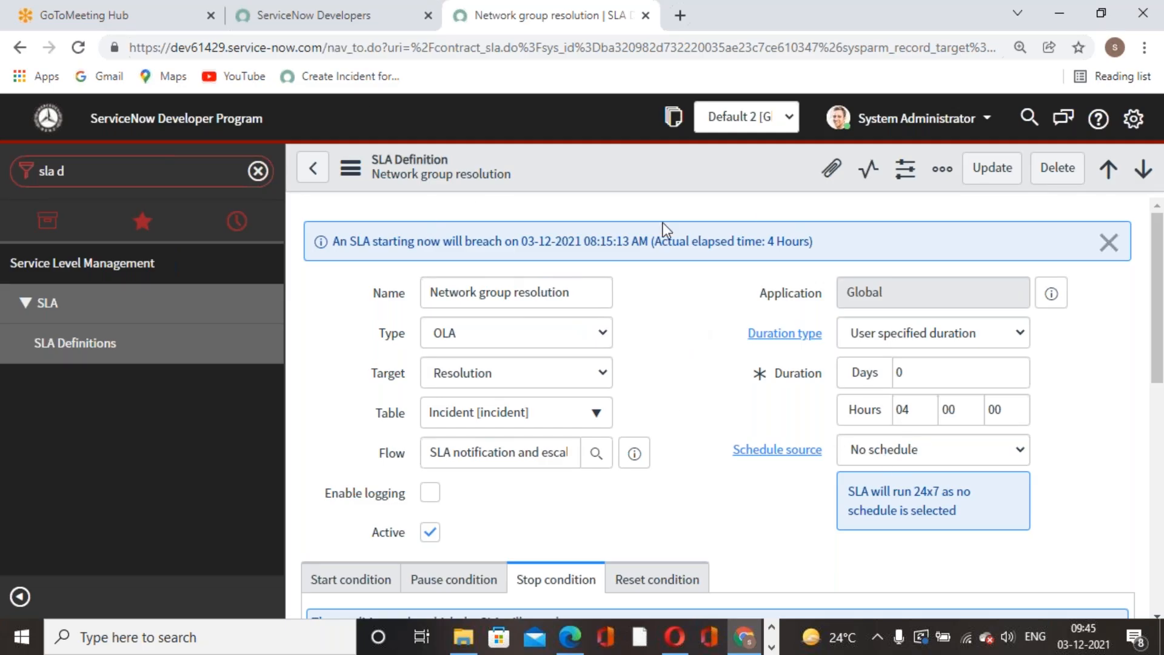
{"action": "left_click", "coordinate": [1108, 242]}
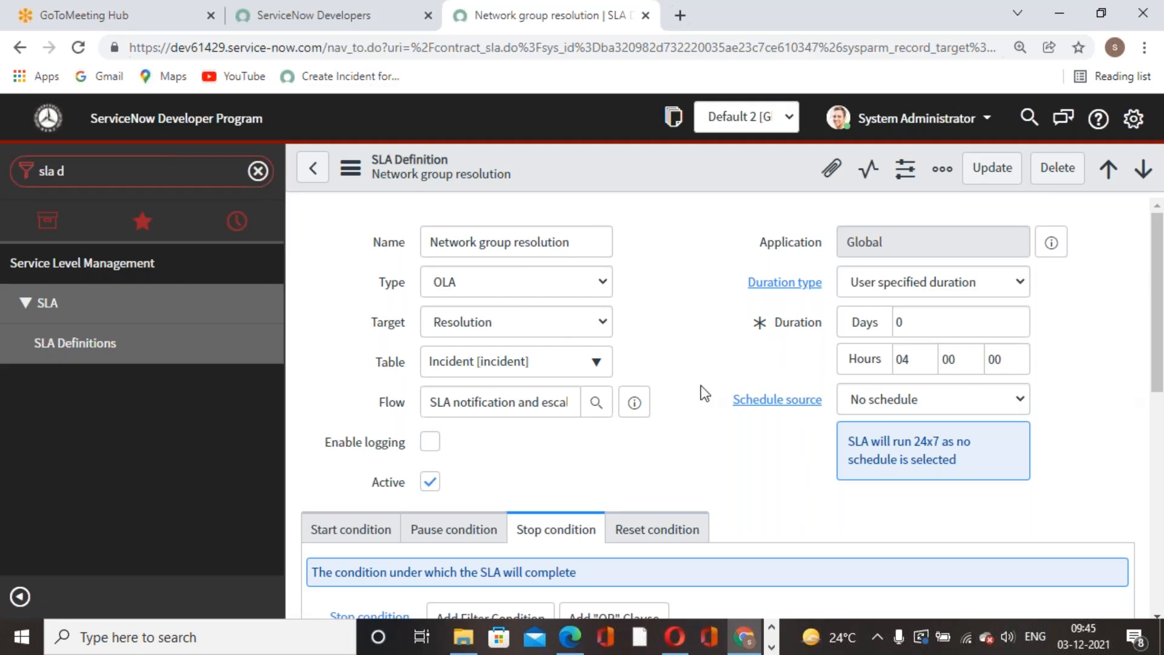
Examine the start, pause, stop and reset conditions of the Network group resolution OLA
{"action": "scroll", "coordinate": [687, 388], "scroll_direction": "down", "scroll_amount": 5}
{"action": "scroll", "coordinate": [606, 437], "scroll_direction": "up", "scroll_amount": 5}
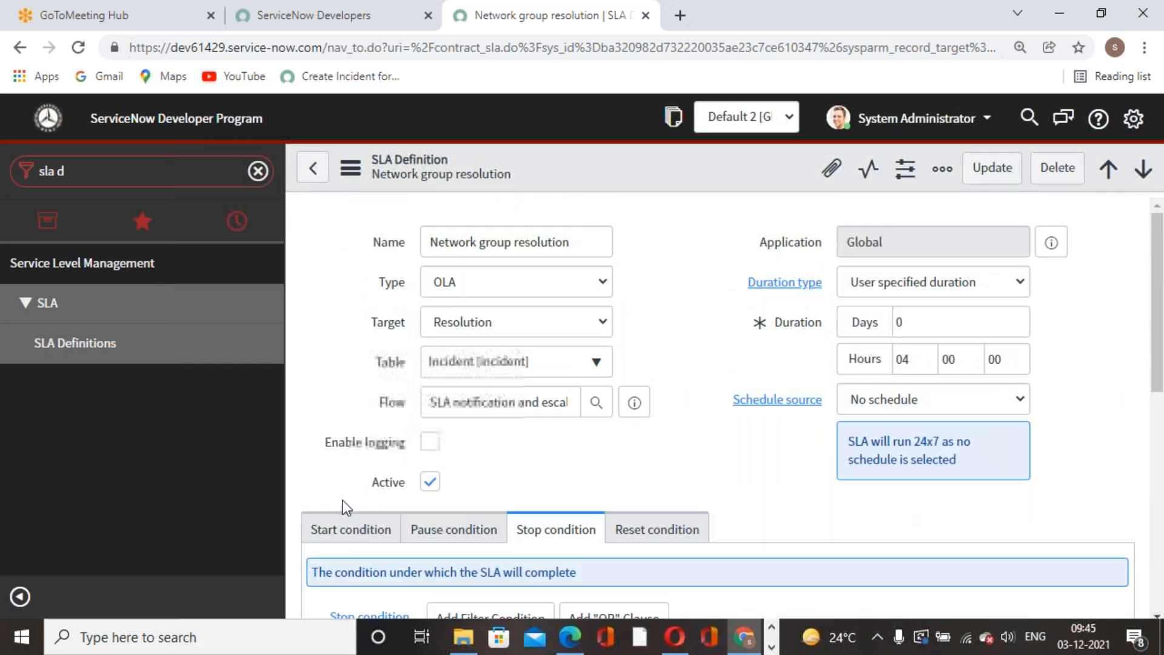
{"action": "left_click", "coordinate": [347, 533]}
{"action": "left_click", "coordinate": [458, 531]}
{"action": "left_click", "coordinate": [636, 537]}
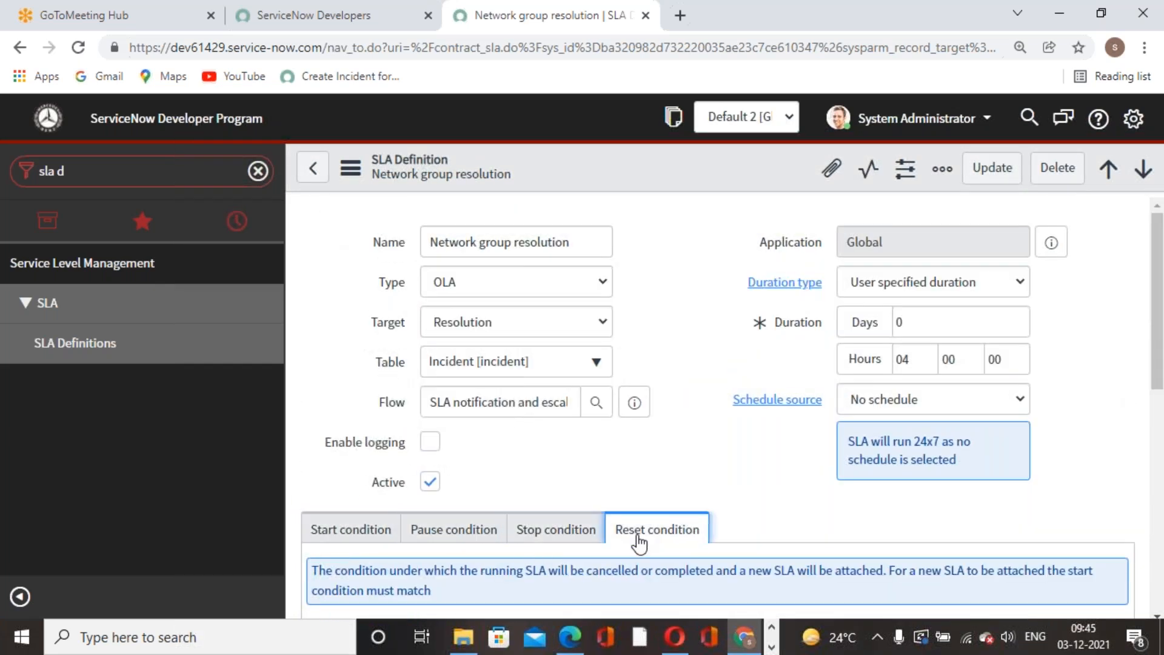
{"action": "left_click", "coordinate": [366, 537]}
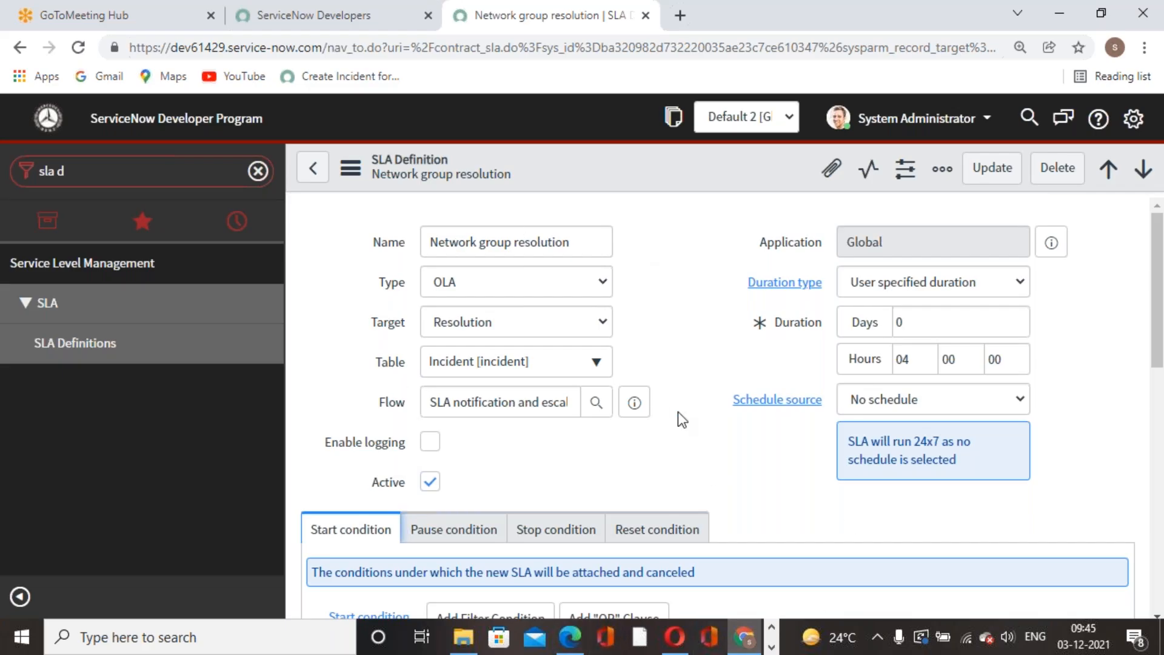
{"action": "scroll", "coordinate": [678, 413], "scroll_direction": "down", "scroll_amount": 5}
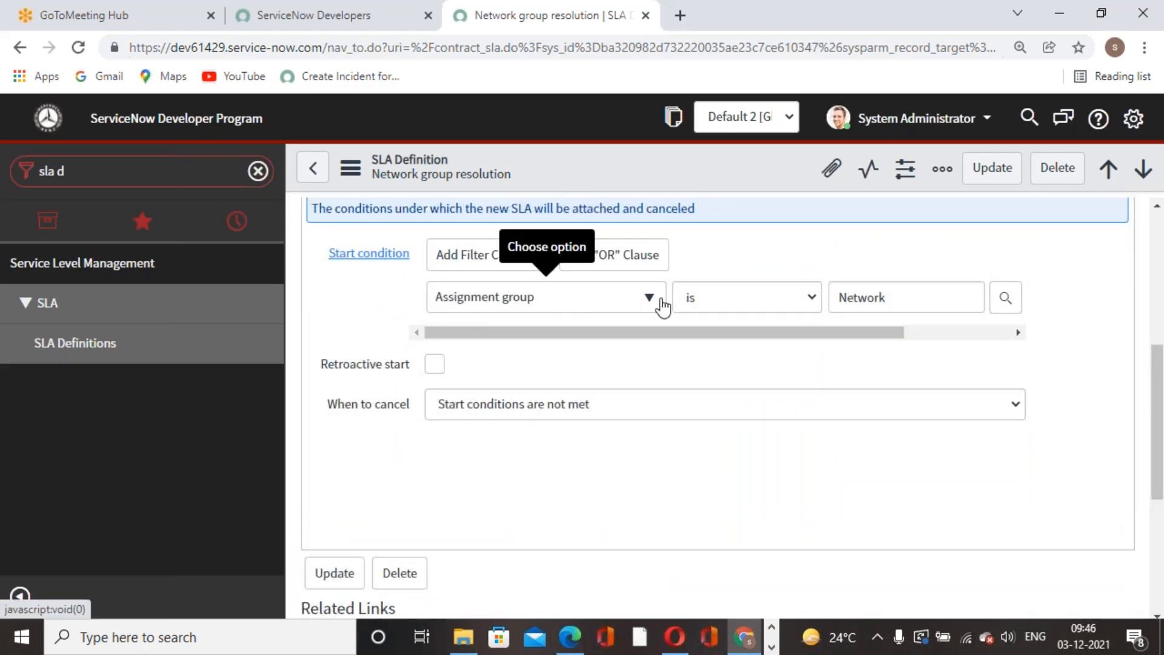
{"action": "scroll", "coordinate": [829, 454], "scroll_direction": "up", "scroll_amount": 5}
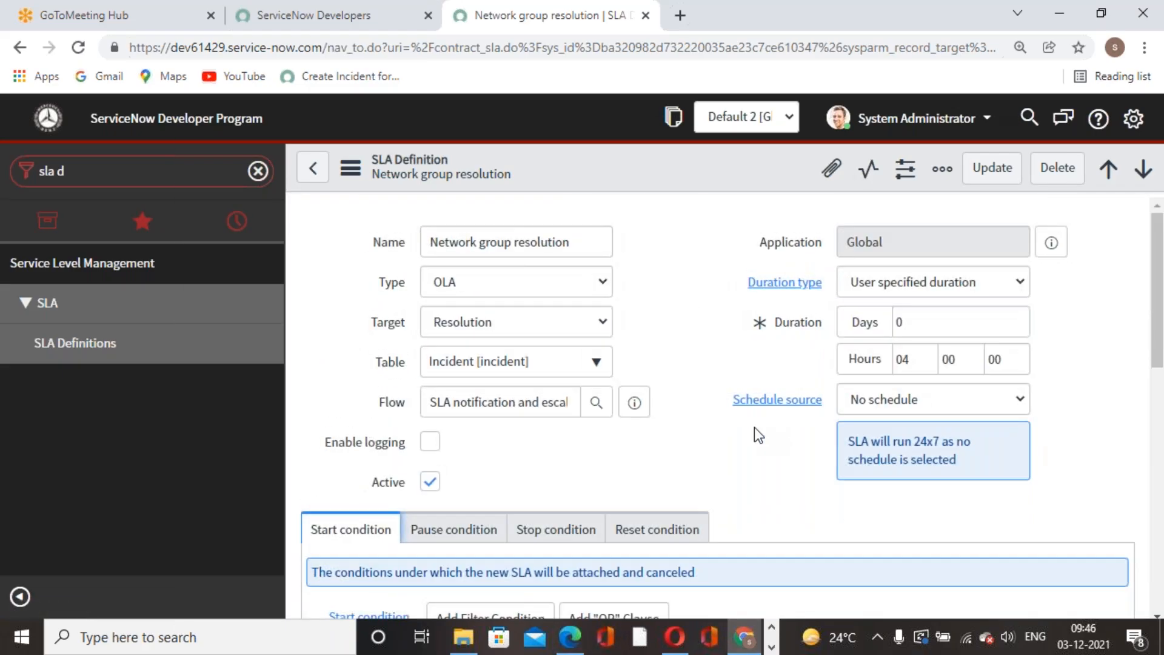
{"action": "scroll", "coordinate": [754, 427], "scroll_direction": "down", "scroll_amount": 4}
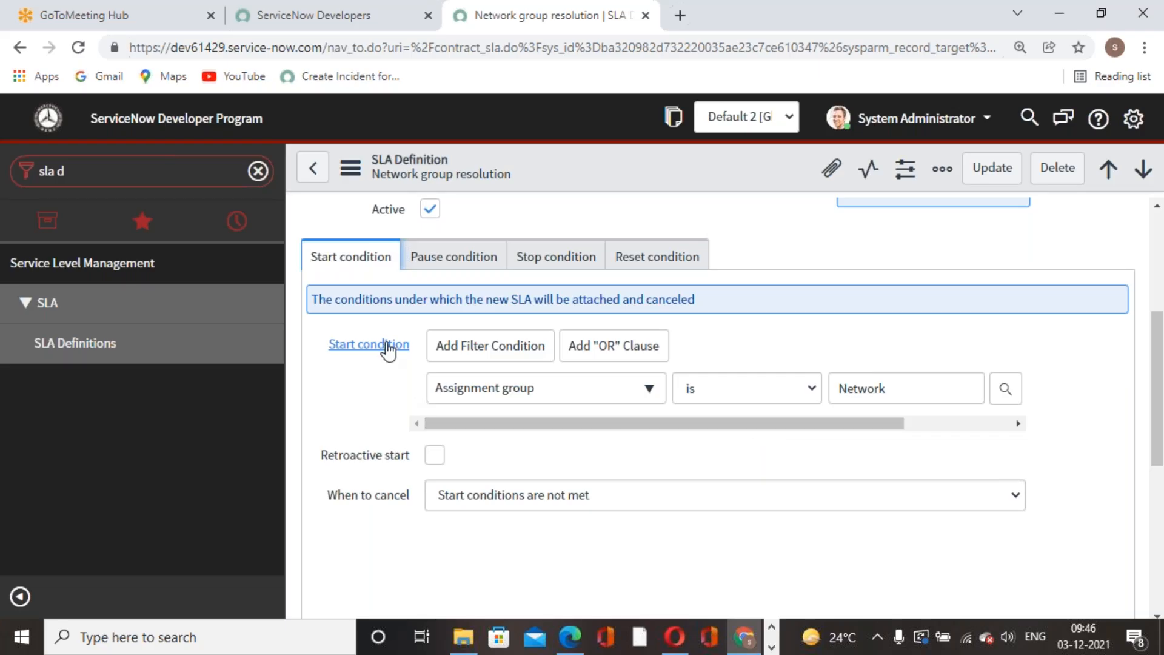
{"action": "left_click", "coordinate": [444, 265]}
{"action": "left_click", "coordinate": [552, 267]}
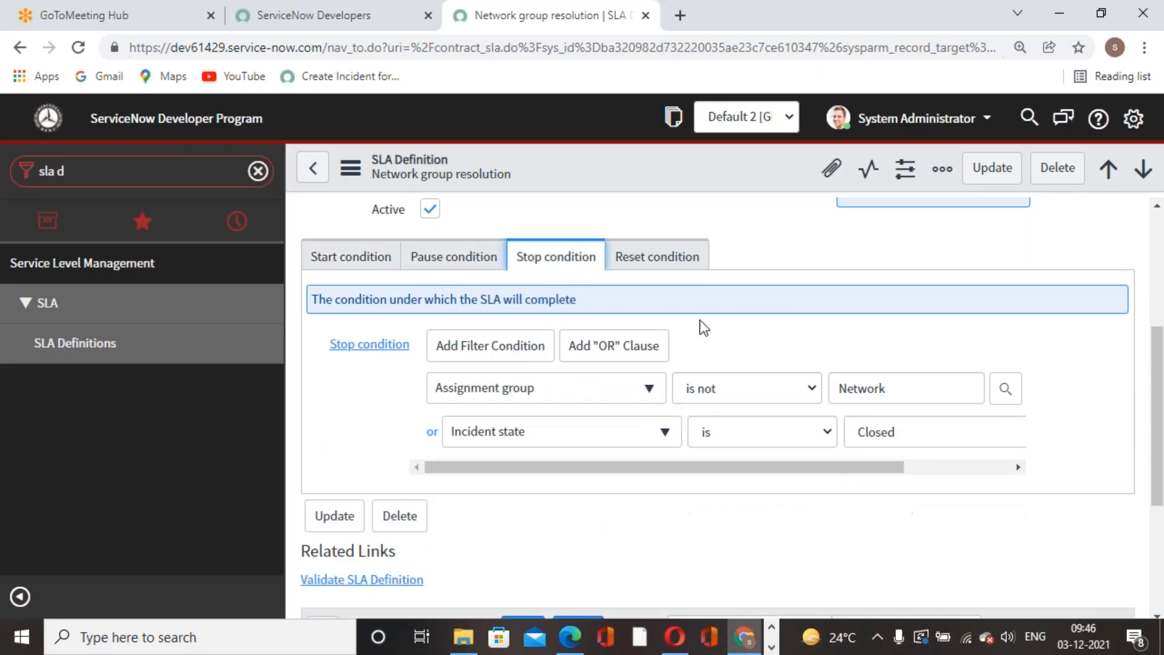
{"action": "scroll", "coordinate": [750, 508], "scroll_direction": "up", "scroll_amount": 3}
{"action": "scroll", "coordinate": [748, 507], "scroll_direction": "down", "scroll_amount": 3}
{"action": "scroll", "coordinate": [641, 473], "scroll_direction": "up", "scroll_amount": 5}
Find the Incident modules in the navigator and open a form for creating a new incident
{"action": "left_click", "coordinate": [137, 170]}
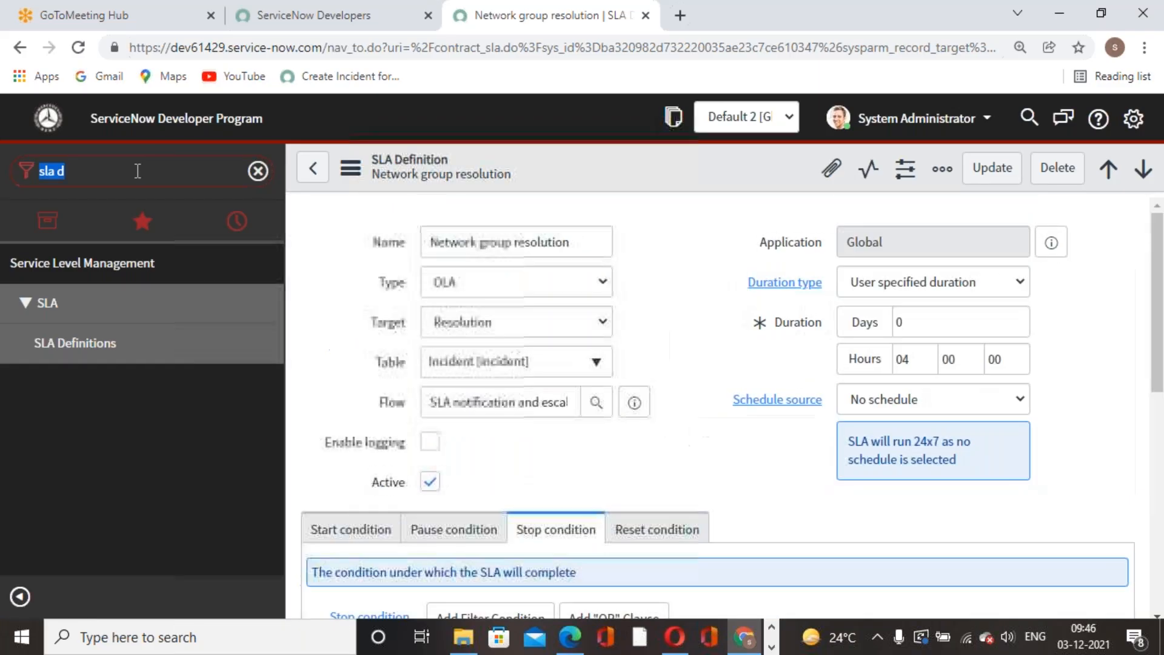
{"action": "type", "text": "incident"}
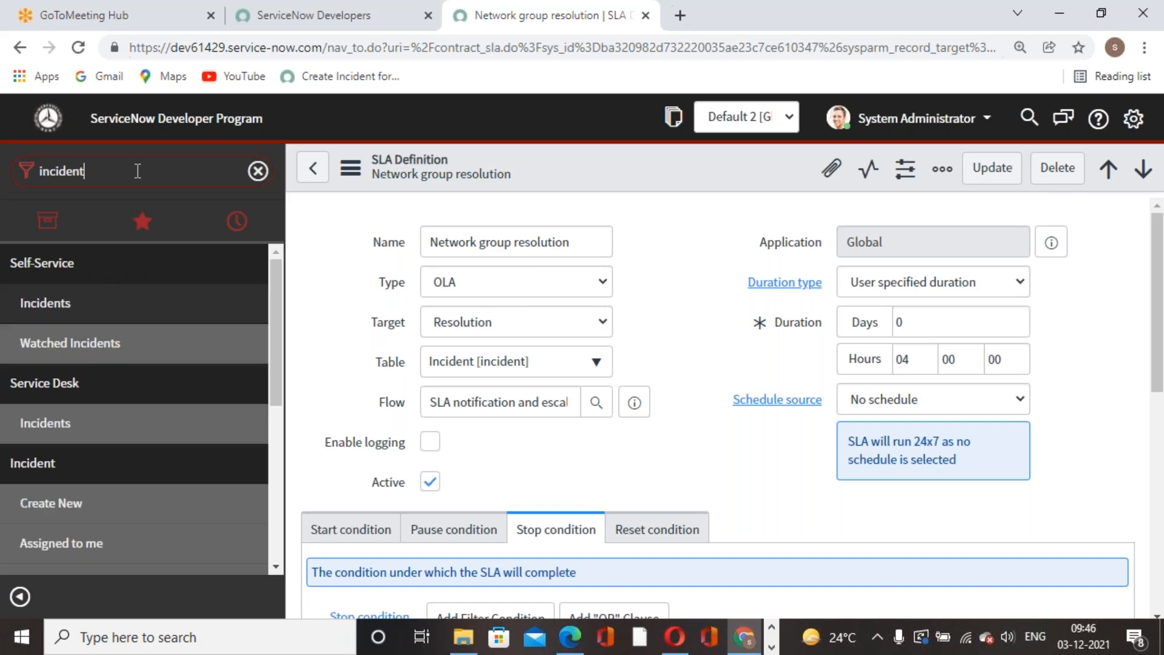
{"action": "scroll", "coordinate": [89, 455], "scroll_direction": "down", "scroll_amount": 3}
{"action": "left_click", "coordinate": [73, 321]}
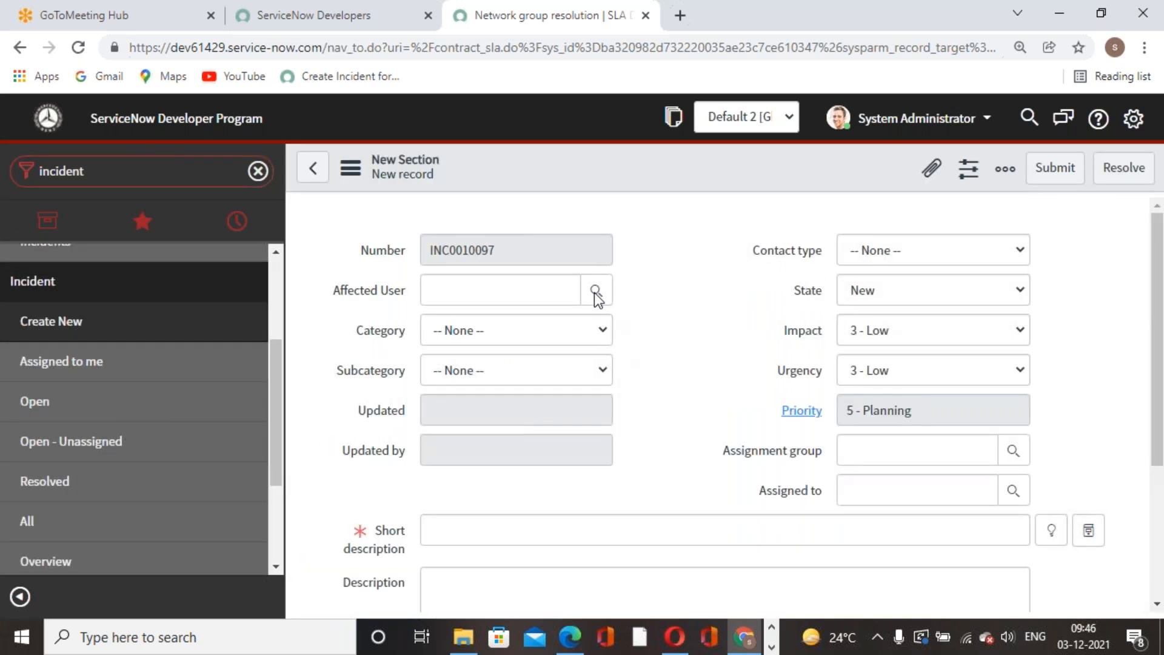
Choose an affected user for the new incident and set its short description to Request for a Blackberry
{"action": "left_click", "coordinate": [596, 328]}
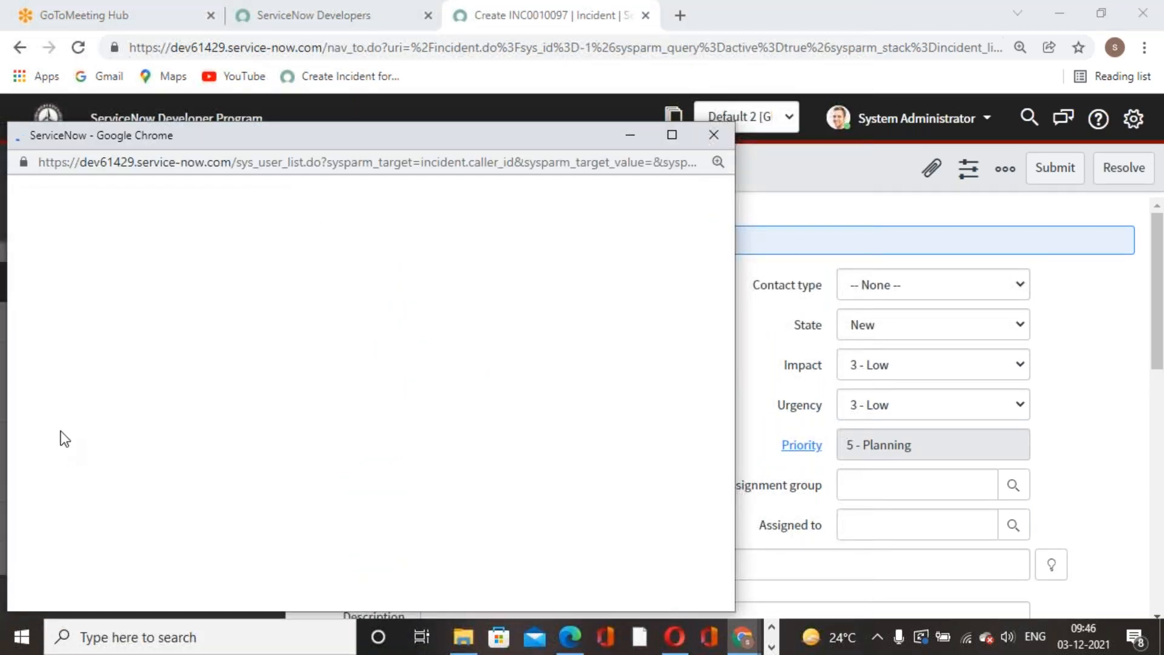
{"action": "left_click", "coordinate": [118, 419]}
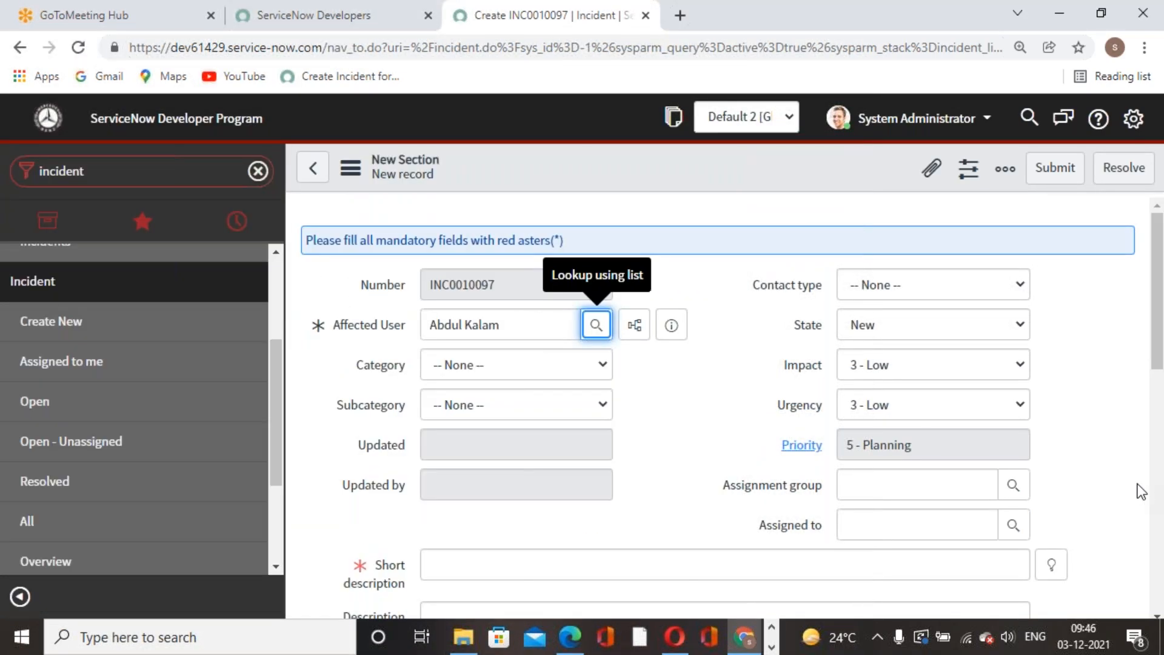
{"action": "left_click", "coordinate": [1052, 565]}
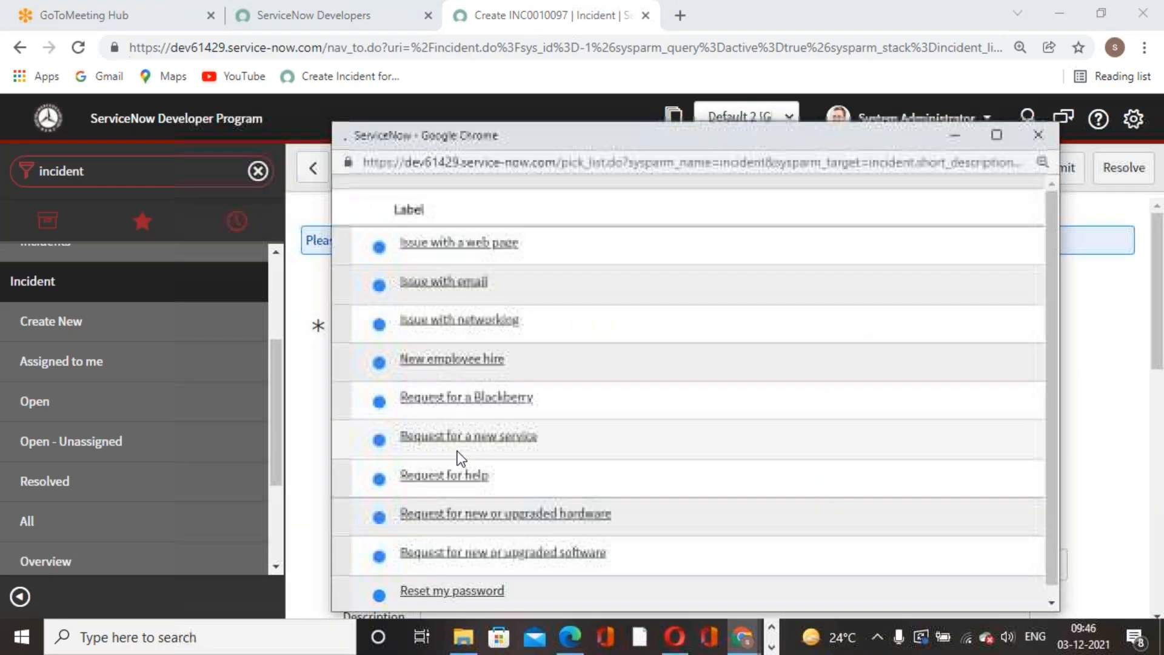
{"action": "left_click", "coordinate": [464, 429]}
Save the new incident, staying on the record, and check its Task SLAs list
{"action": "right_click", "coordinate": [701, 177]}
{"action": "left_click", "coordinate": [703, 184]}
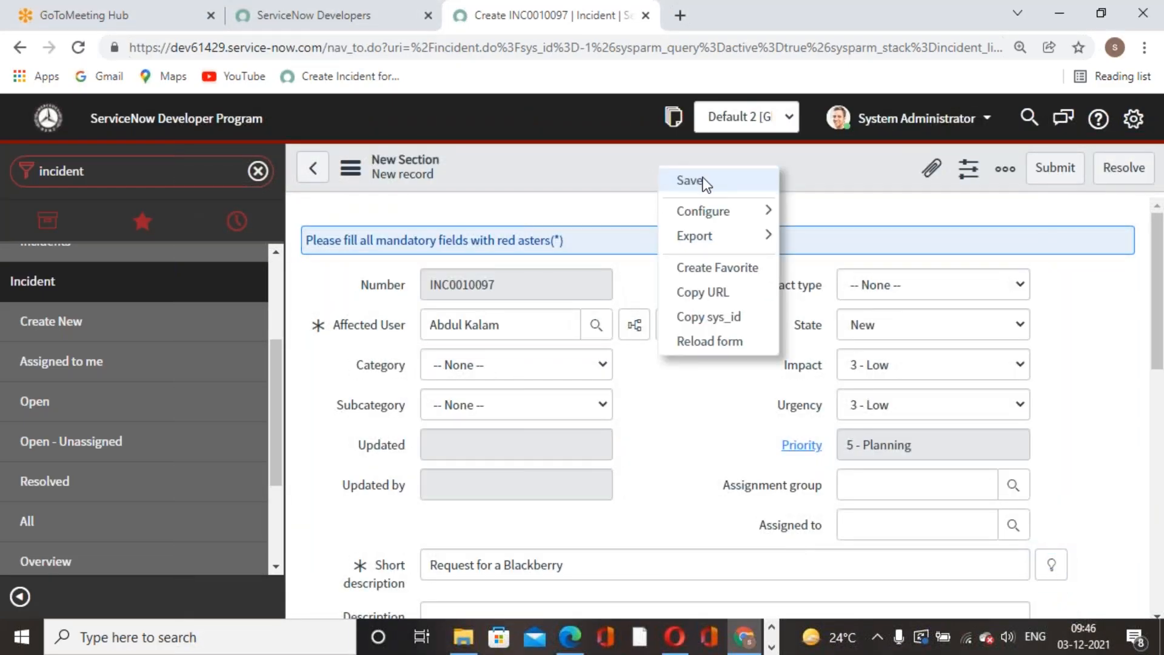
{"action": "mouse_move", "coordinate": [811, 447]}
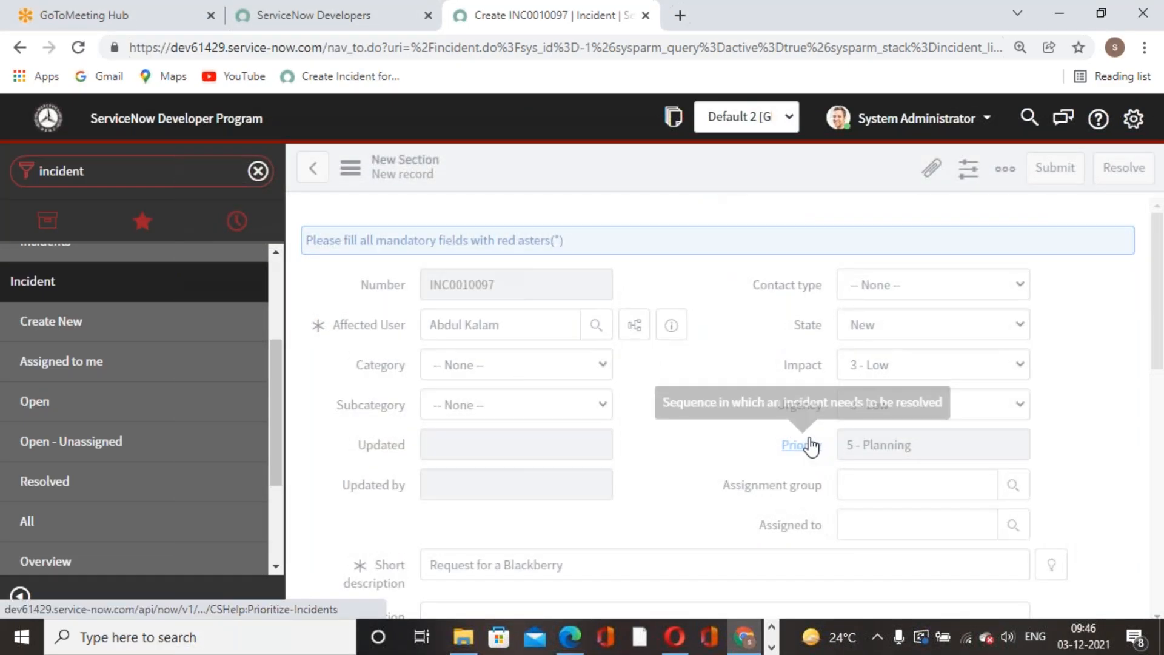
{"action": "scroll", "coordinate": [652, 409], "scroll_direction": "down", "scroll_amount": 5}
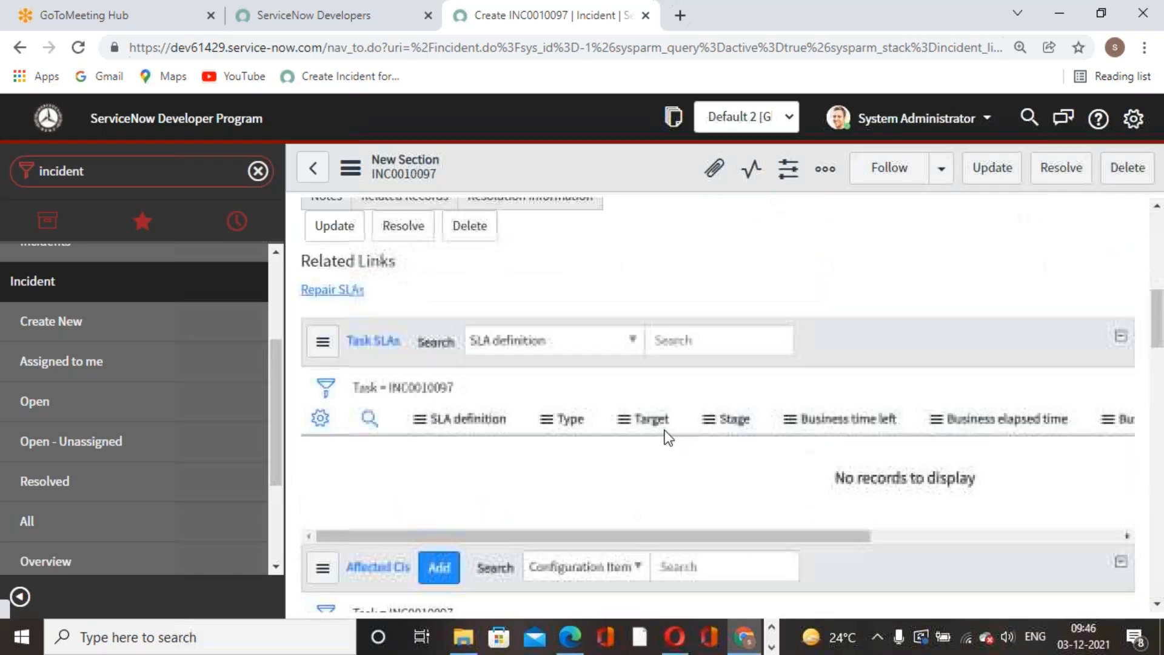
{"action": "scroll", "coordinate": [655, 416], "scroll_direction": "down", "scroll_amount": 5}
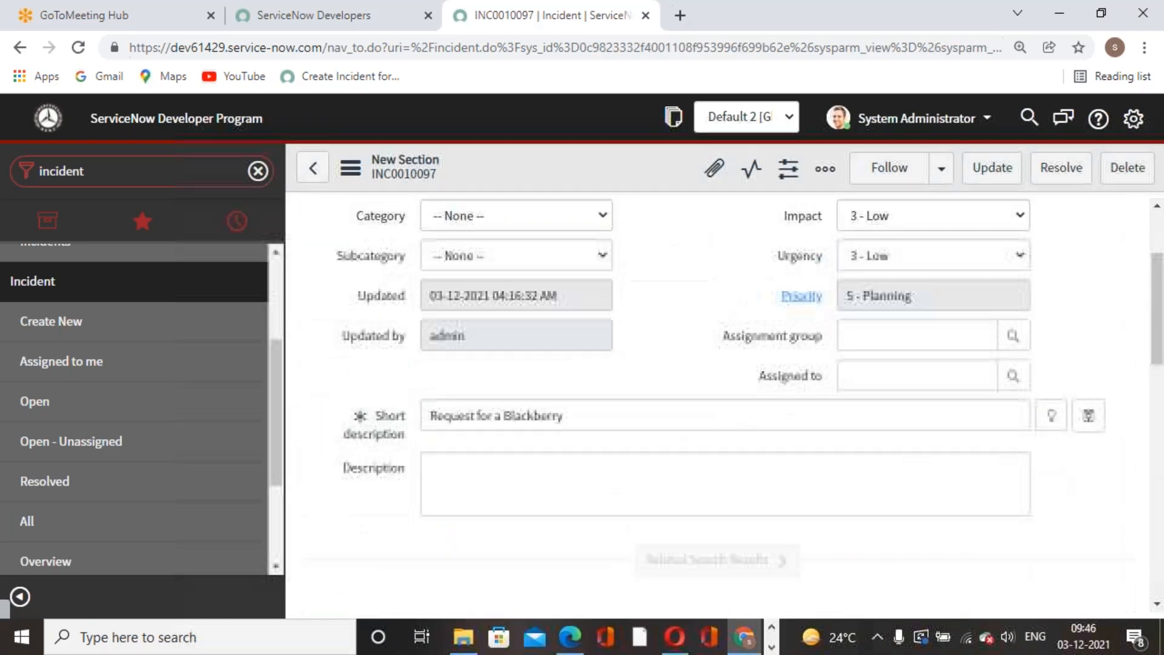
Set the incident's assignment group to Network from the group lookup list
{"action": "left_click", "coordinate": [1013, 485]}
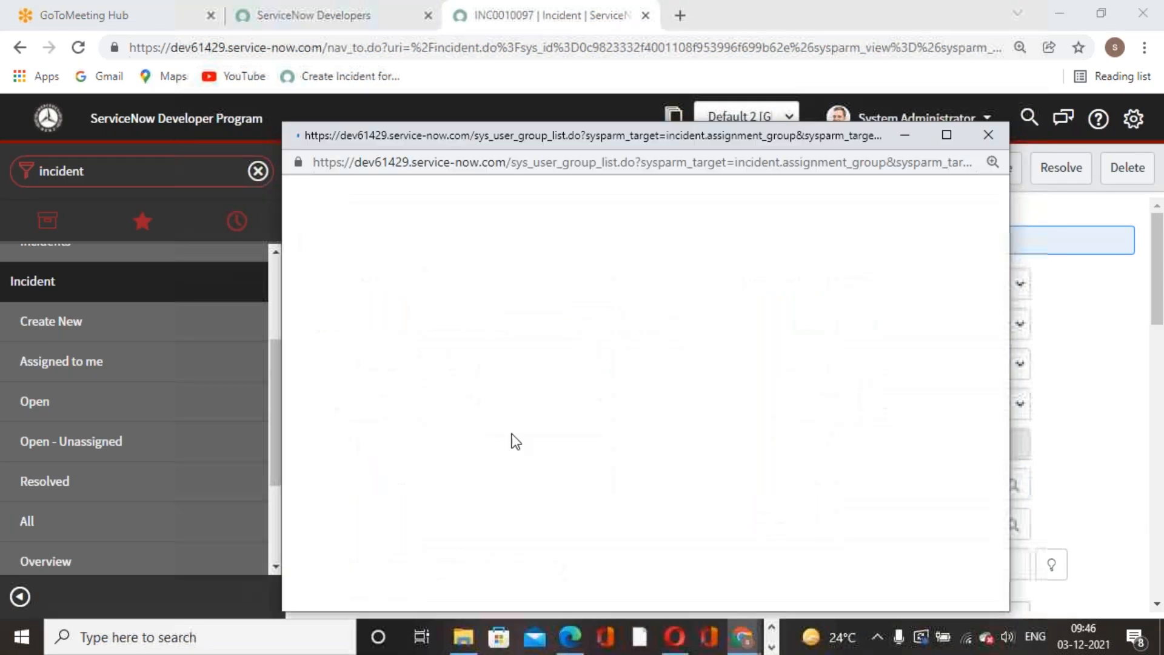
{"action": "scroll", "coordinate": [447, 475], "scroll_direction": "down", "scroll_amount": 3}
{"action": "type", "text": "netw"}
{"action": "key", "text": "Return"}
{"action": "scroll", "coordinate": [496, 449], "scroll_direction": "down", "scroll_amount": 2}
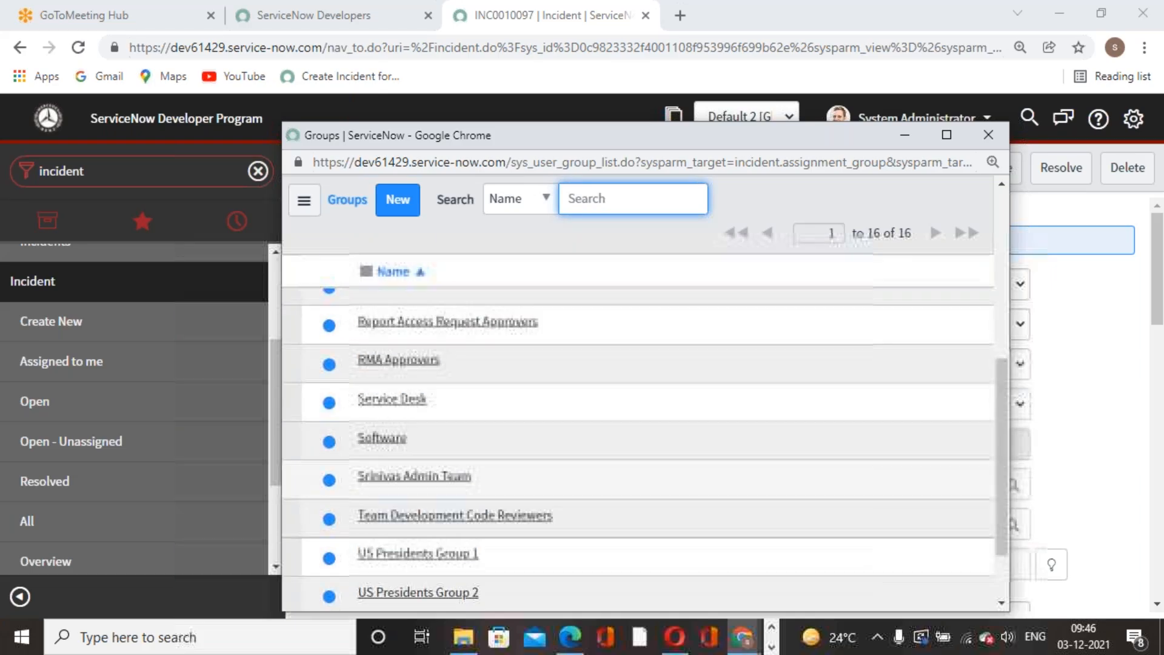
{"action": "scroll", "coordinate": [406, 371], "scroll_direction": "down", "scroll_amount": 2}
{"action": "scroll", "coordinate": [406, 371], "scroll_direction": "up", "scroll_amount": 6}
{"action": "left_click", "coordinate": [403, 379]}
Save the assignment group change, staying on the record, and review the Task SLAs attached to the incident
{"action": "right_click", "coordinate": [609, 165]}
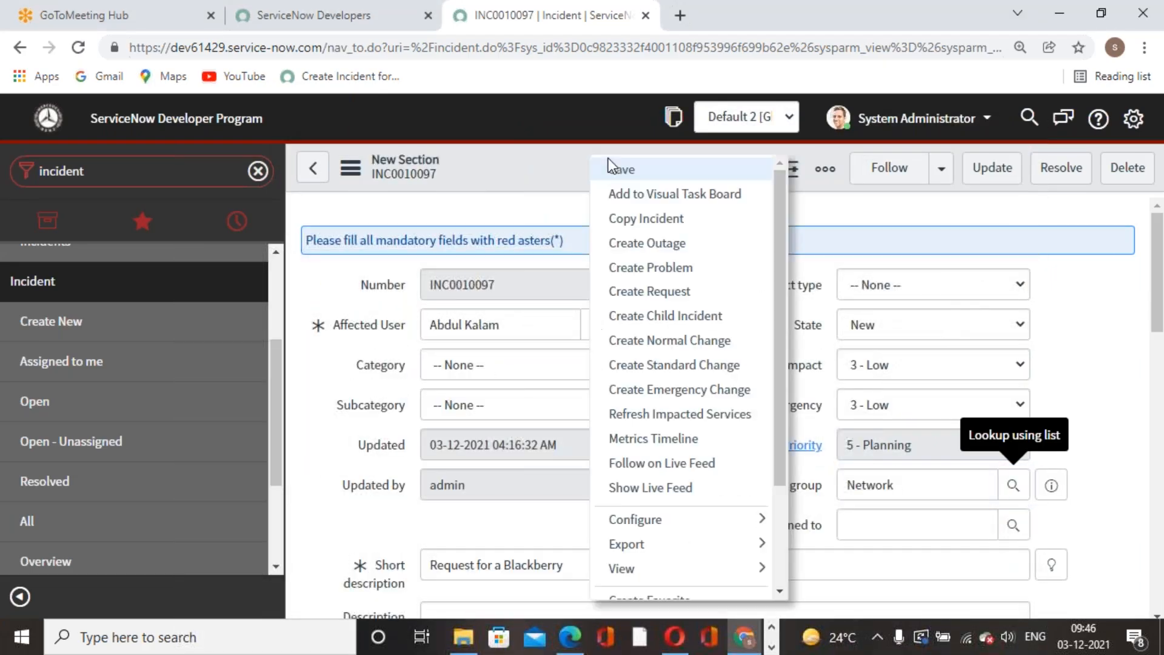
{"action": "left_click", "coordinate": [645, 164]}
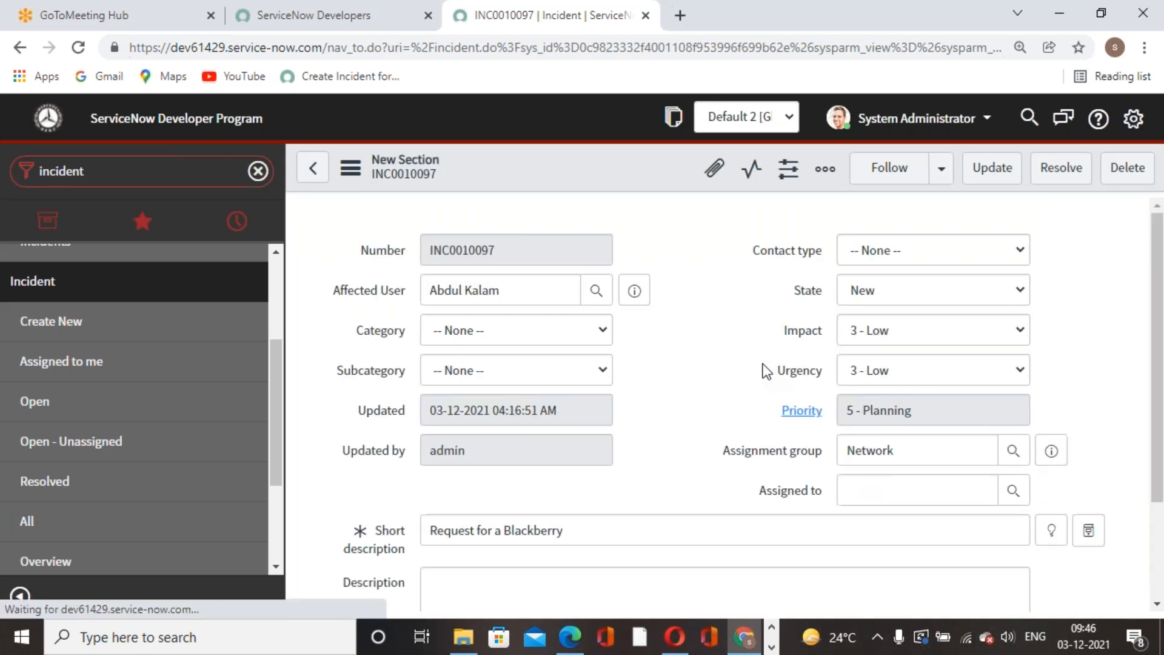
{"action": "scroll", "coordinate": [751, 429], "scroll_direction": "down", "scroll_amount": 15}
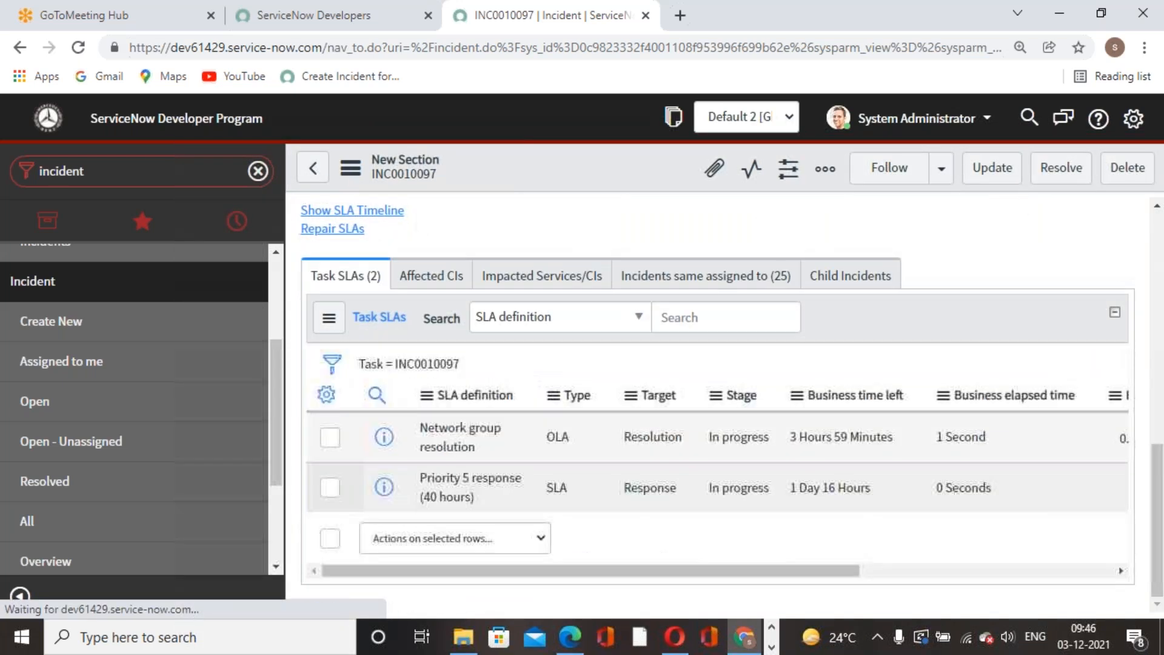
{"action": "scroll", "coordinate": [751, 429], "scroll_direction": "down", "scroll_amount": 7}
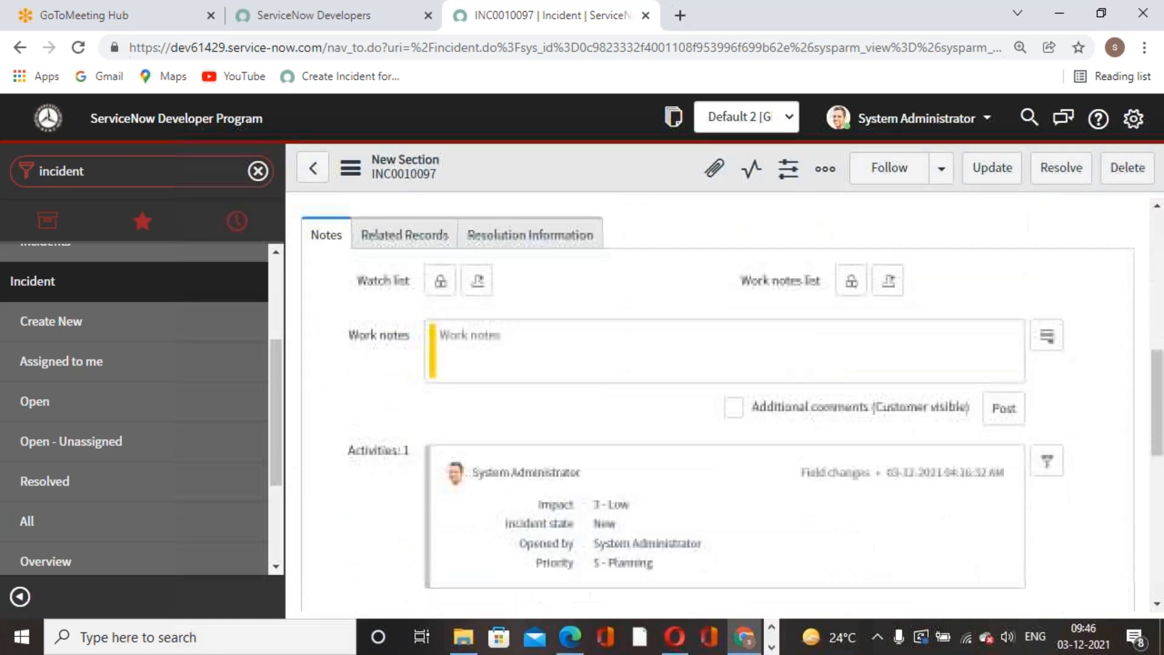
{"action": "scroll", "coordinate": [776, 442], "scroll_direction": "down", "scroll_amount": 10}
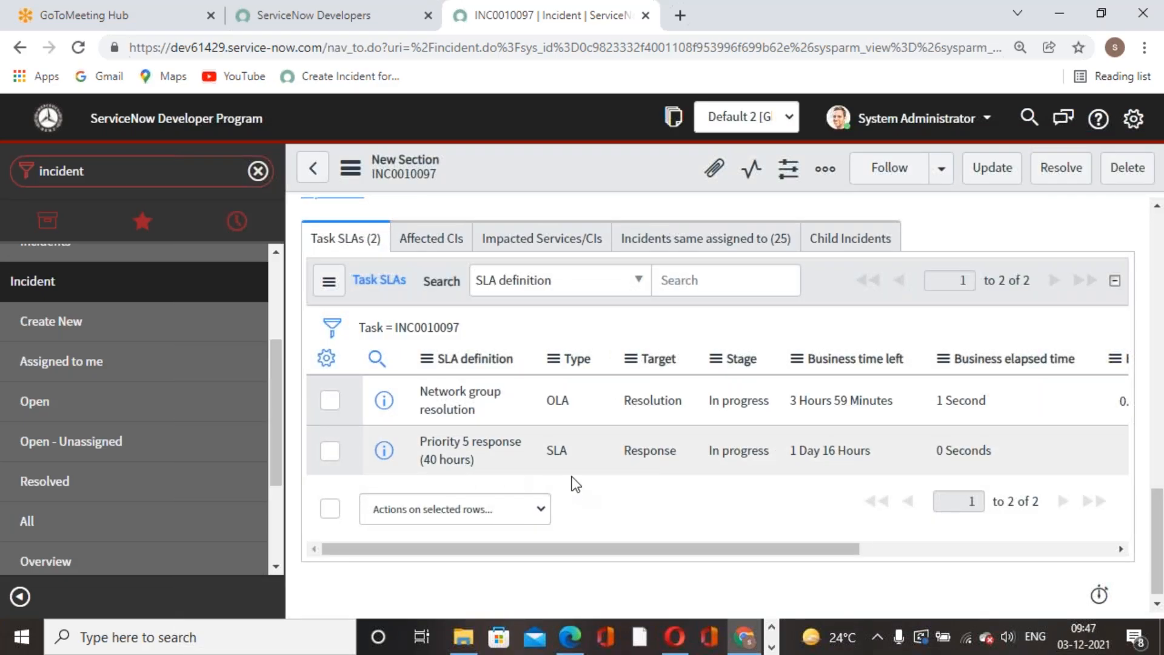
Examine the business time left on the Network group resolution OLA and compare the attached Task SLAs with the incident's priority and assignment group
{"action": "left_click_drag", "start_coordinate": [789, 401], "coordinate": [900, 403]}
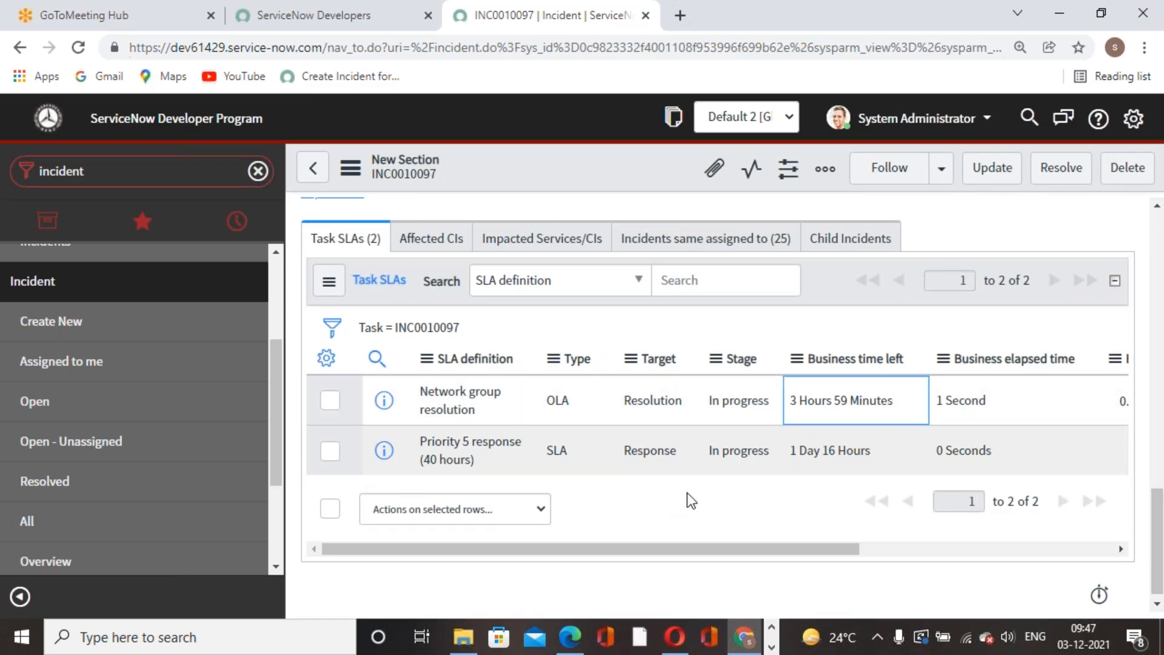
{"action": "scroll", "coordinate": [686, 492], "scroll_direction": "up", "scroll_amount": 15}
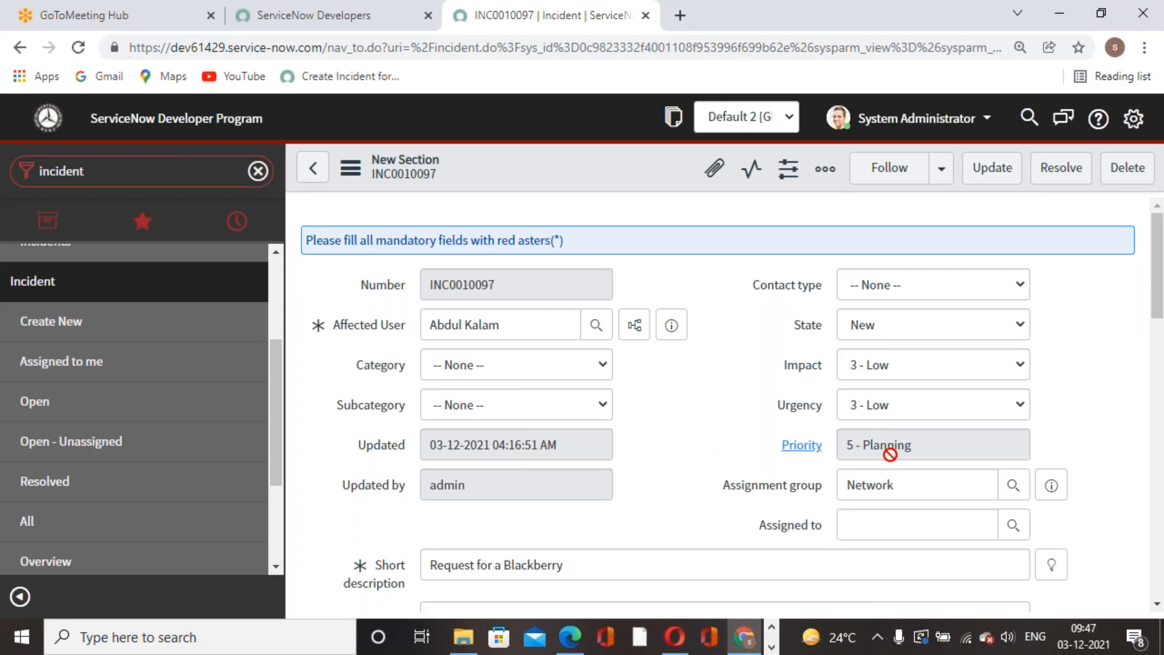
{"action": "scroll", "coordinate": [695, 422], "scroll_direction": "down", "scroll_amount": 15}
{"action": "scroll", "coordinate": [695, 422], "scroll_direction": "down", "scroll_amount": 2}
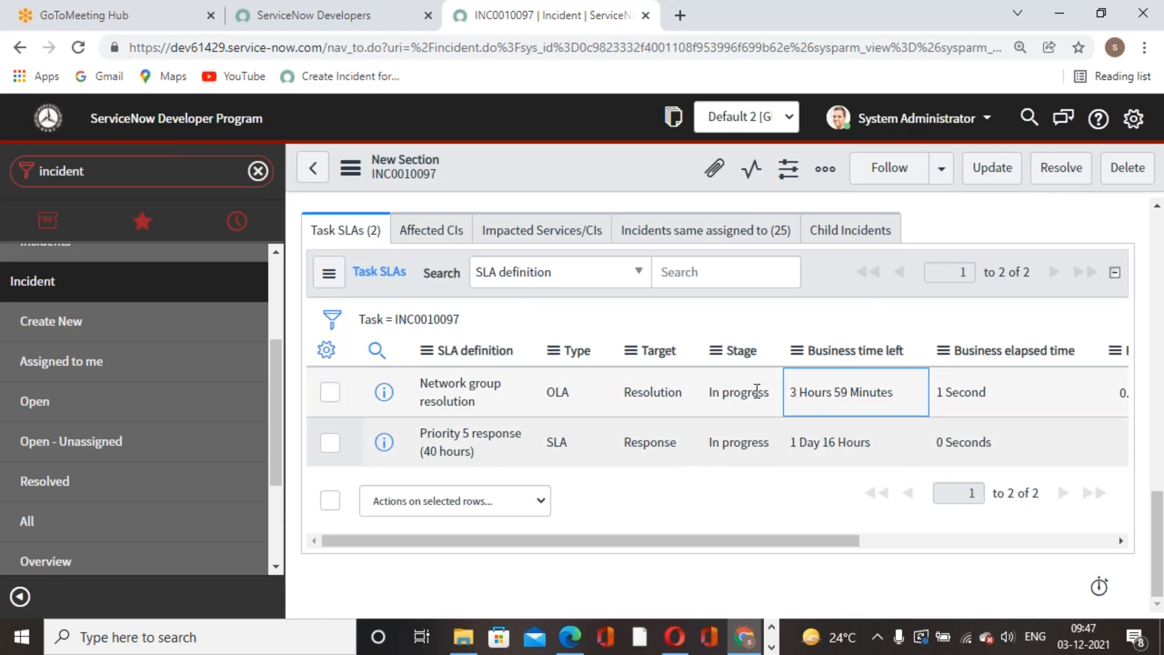
{"action": "left_click_drag", "start_coordinate": [791, 389], "coordinate": [896, 392]}
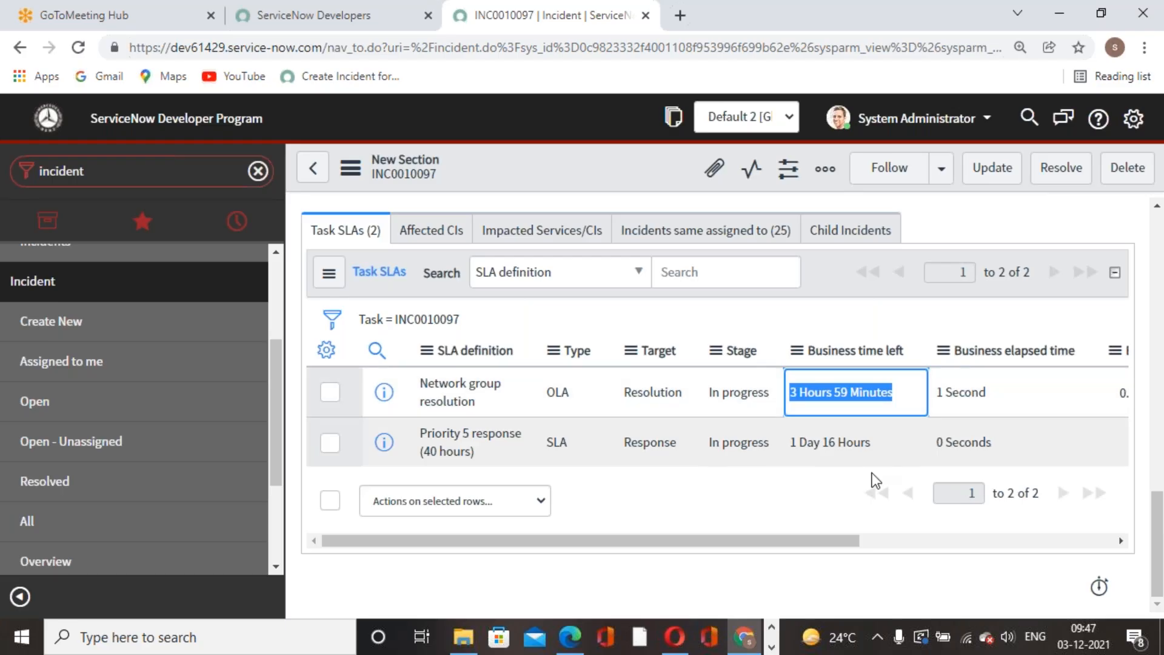
{"action": "scroll", "coordinate": [875, 479], "scroll_direction": "up", "scroll_amount": 2}
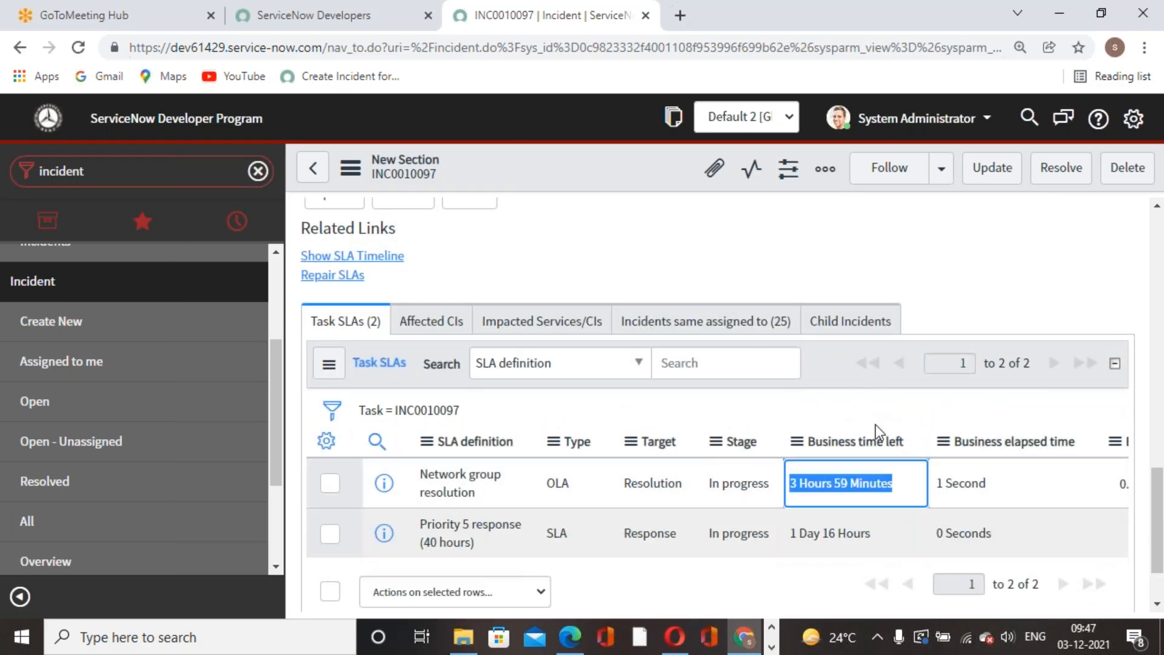
{"action": "scroll", "coordinate": [826, 527], "scroll_direction": "down", "scroll_amount": 1}
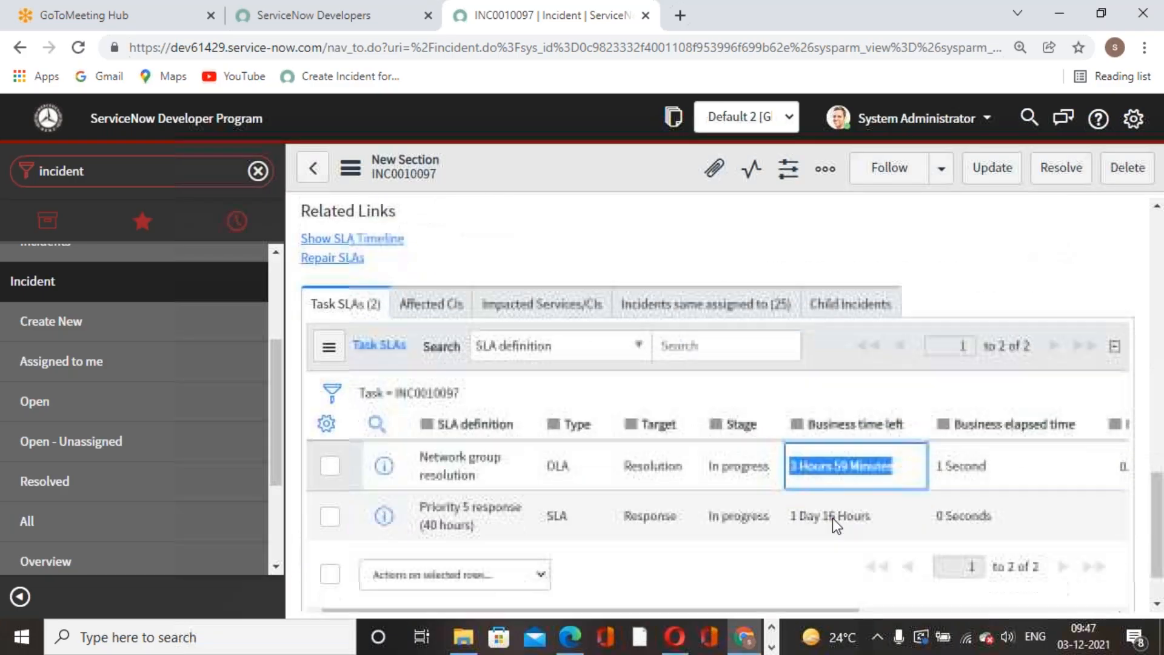
{"action": "scroll", "coordinate": [831, 455], "scroll_direction": "up", "scroll_amount": 10}
{"action": "scroll", "coordinate": [831, 455], "scroll_direction": "down", "scroll_amount": 5}
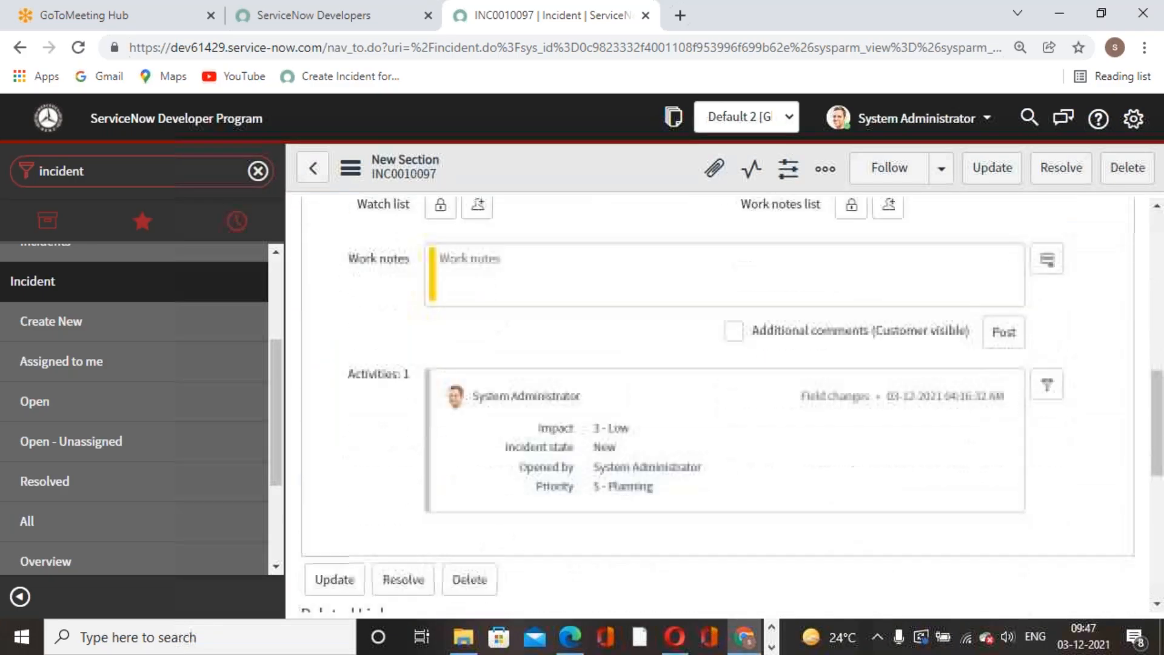
{"action": "scroll", "coordinate": [998, 420], "scroll_direction": "down", "scroll_amount": 8}
{"action": "scroll", "coordinate": [998, 420], "scroll_direction": "up", "scroll_amount": 15}
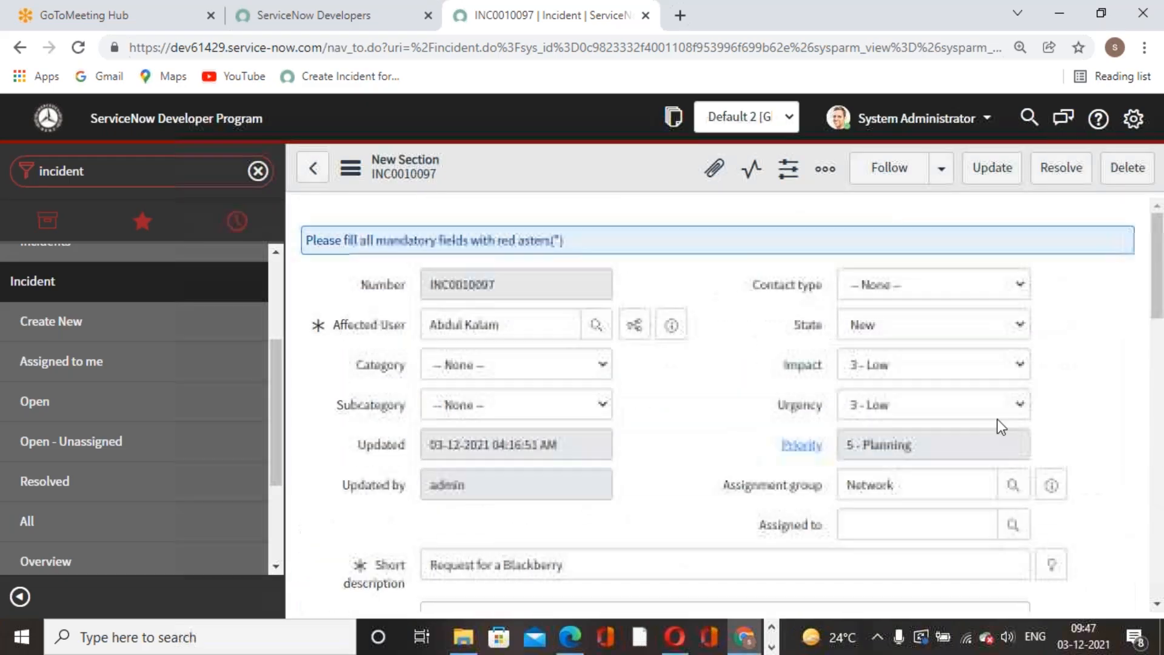
Leave the incident record and open the SLA Definitions list
{"action": "left_click", "coordinate": [314, 169]}
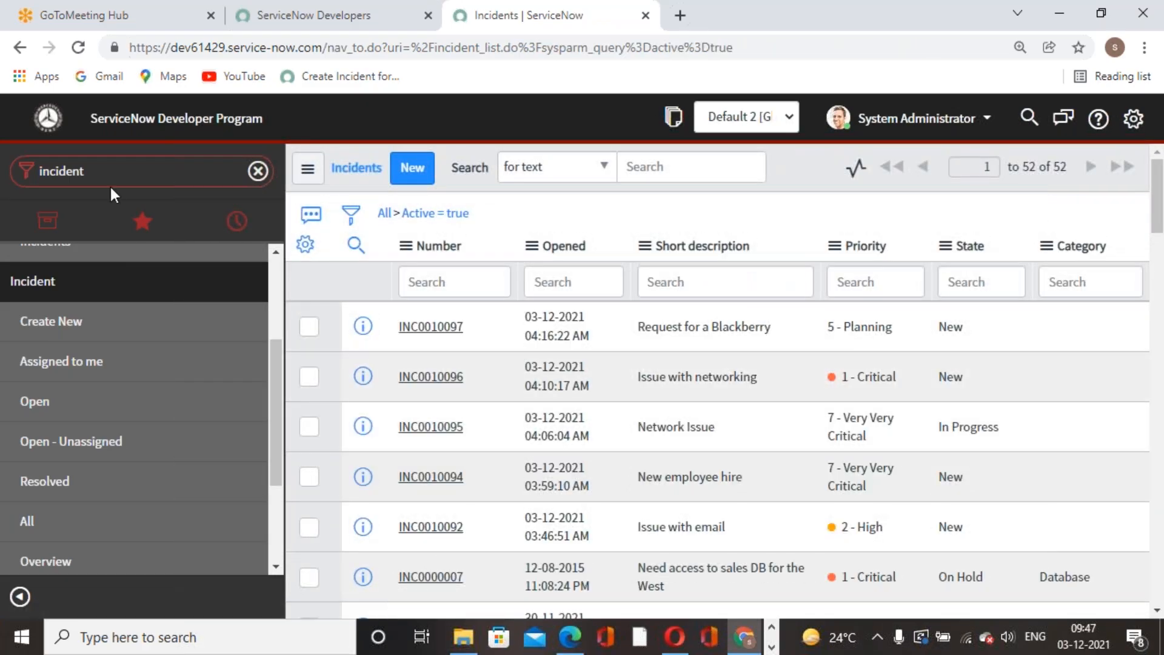
{"action": "double_click", "coordinate": [80, 171]}
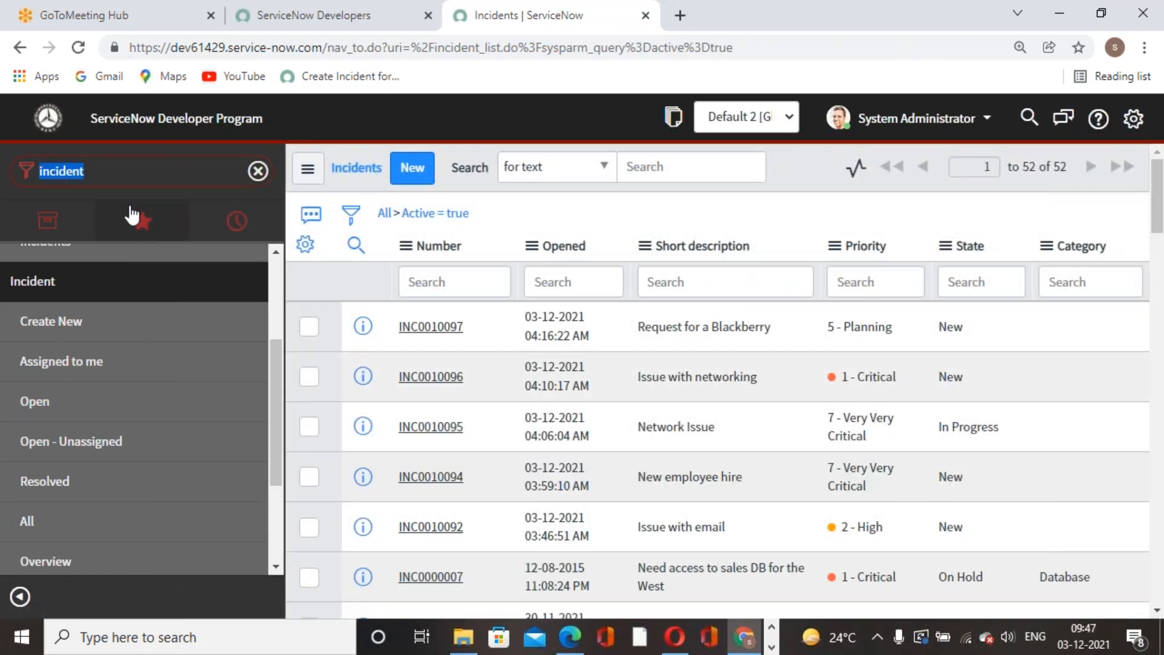
{"action": "type", "text": "sl"}
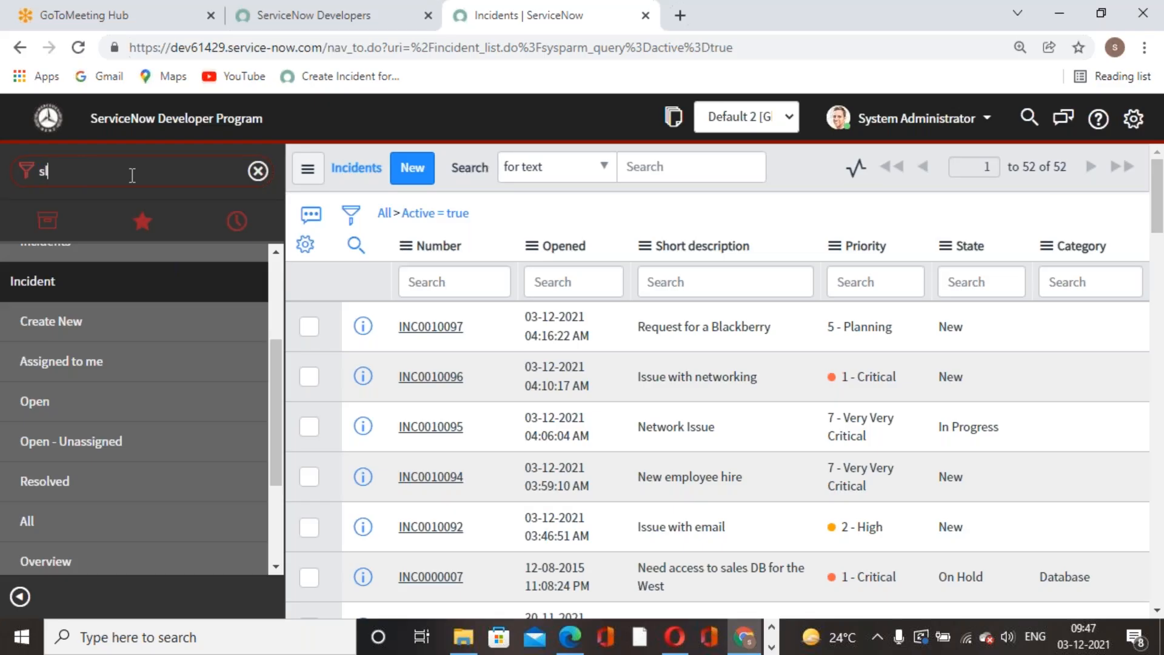
{"action": "type", "text": "a de"}
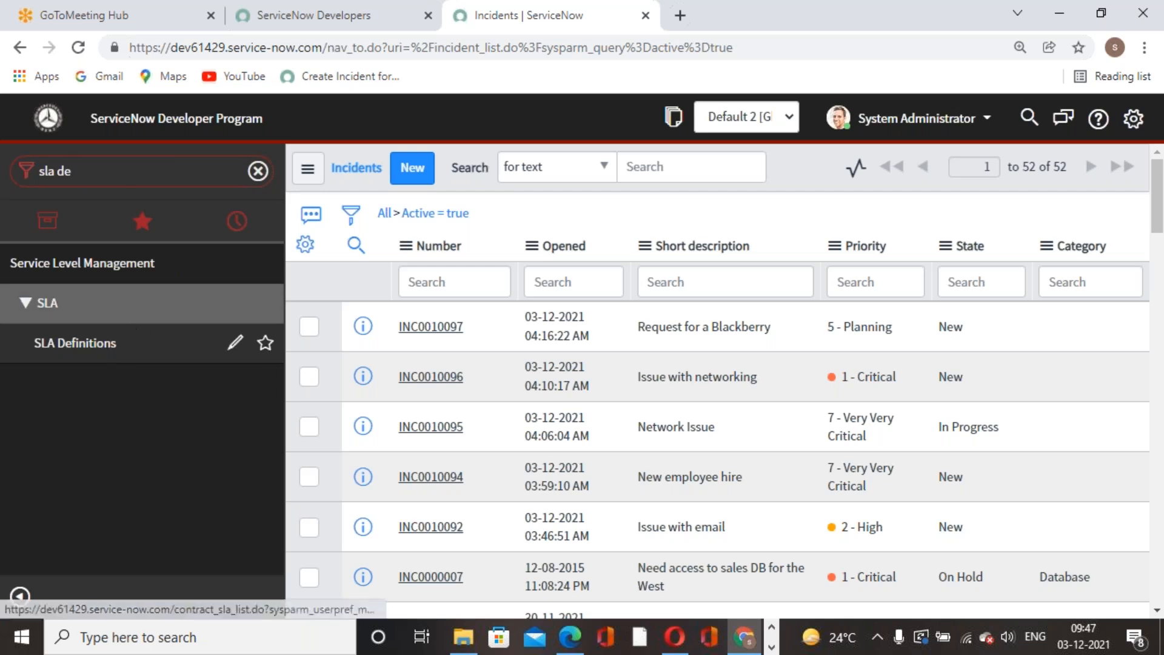
{"action": "left_click", "coordinate": [91, 344]}
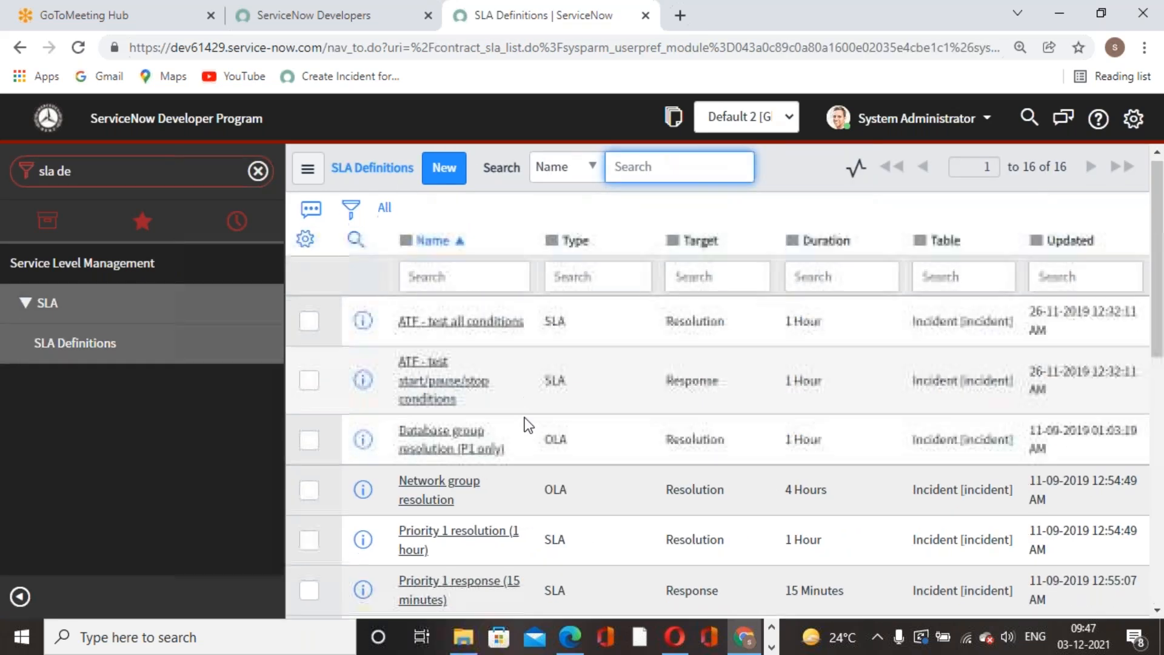
Filter the SLA Definitions list to records whose type is Underpinning contract
{"action": "scroll", "coordinate": [525, 419], "scroll_direction": "down", "scroll_amount": 5}
{"action": "scroll", "coordinate": [549, 448], "scroll_direction": "down", "scroll_amount": 4}
{"action": "right_click", "coordinate": [550, 392]}
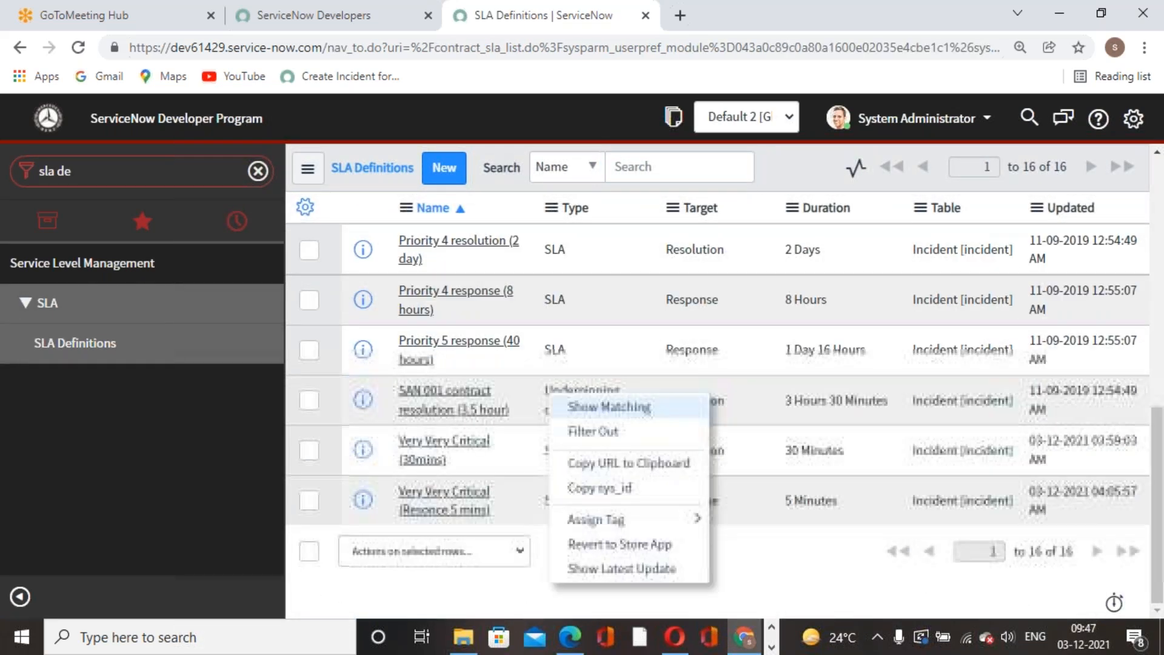
{"action": "left_click", "coordinate": [632, 409]}
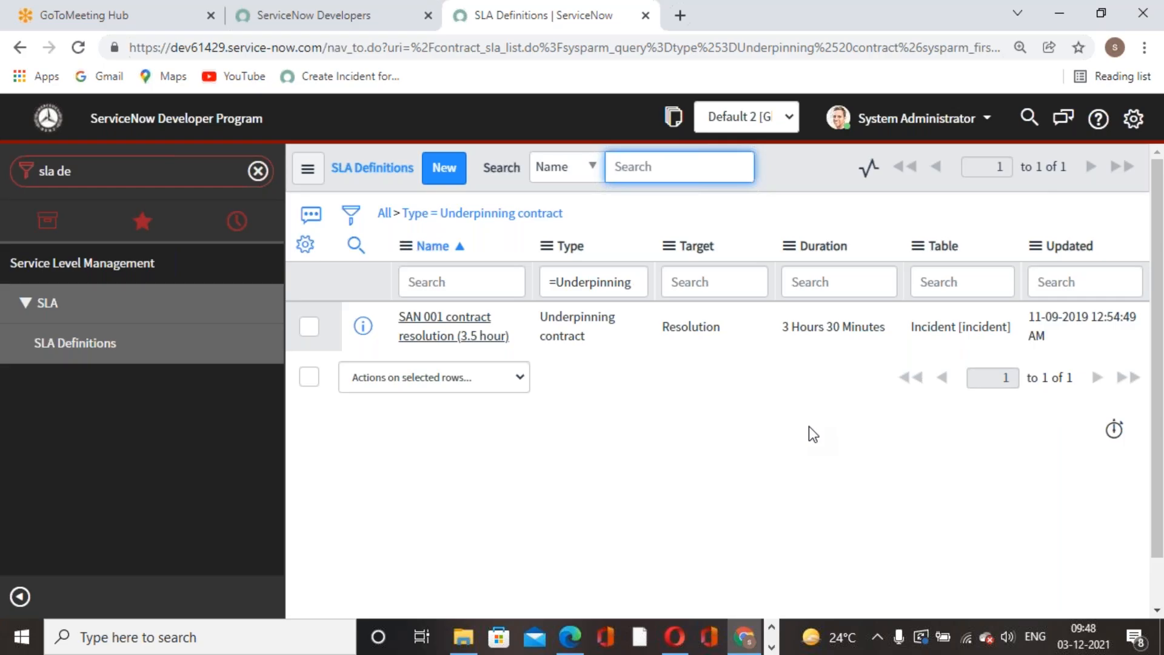
Open the SAN 001 contract resolution (3.5 hour) definition and examine its duration, schedule and stop condition
{"action": "left_click", "coordinate": [100, 180]}
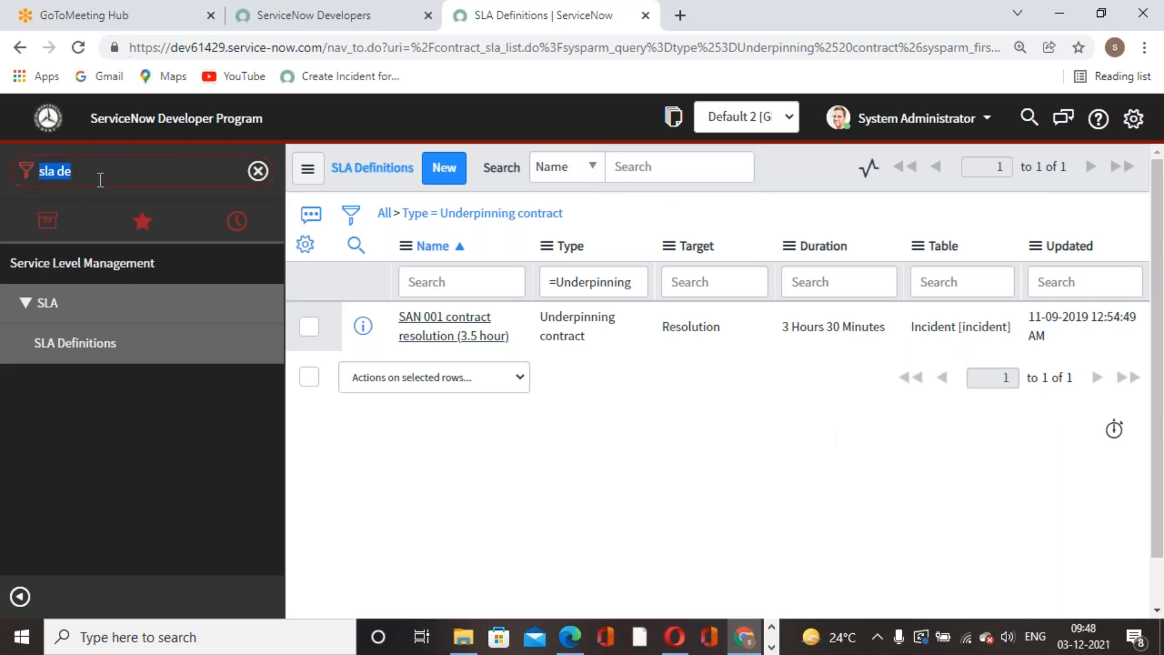
{"action": "left_click", "coordinate": [453, 337]}
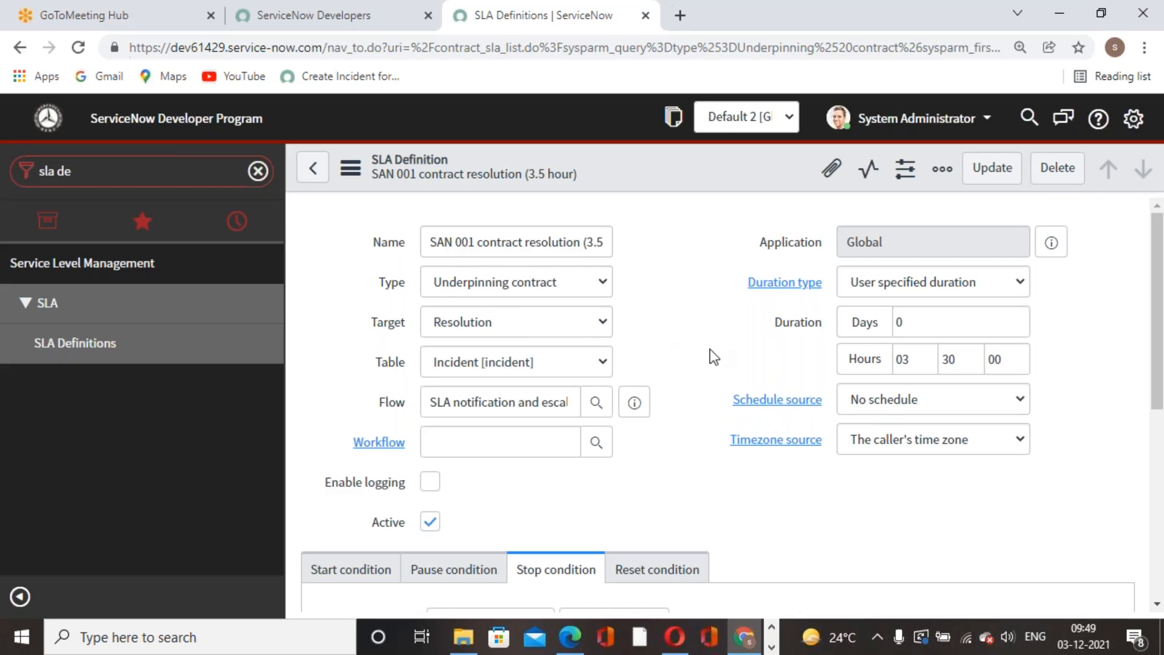
{"action": "scroll", "coordinate": [714, 357], "scroll_direction": "down", "scroll_amount": 1}
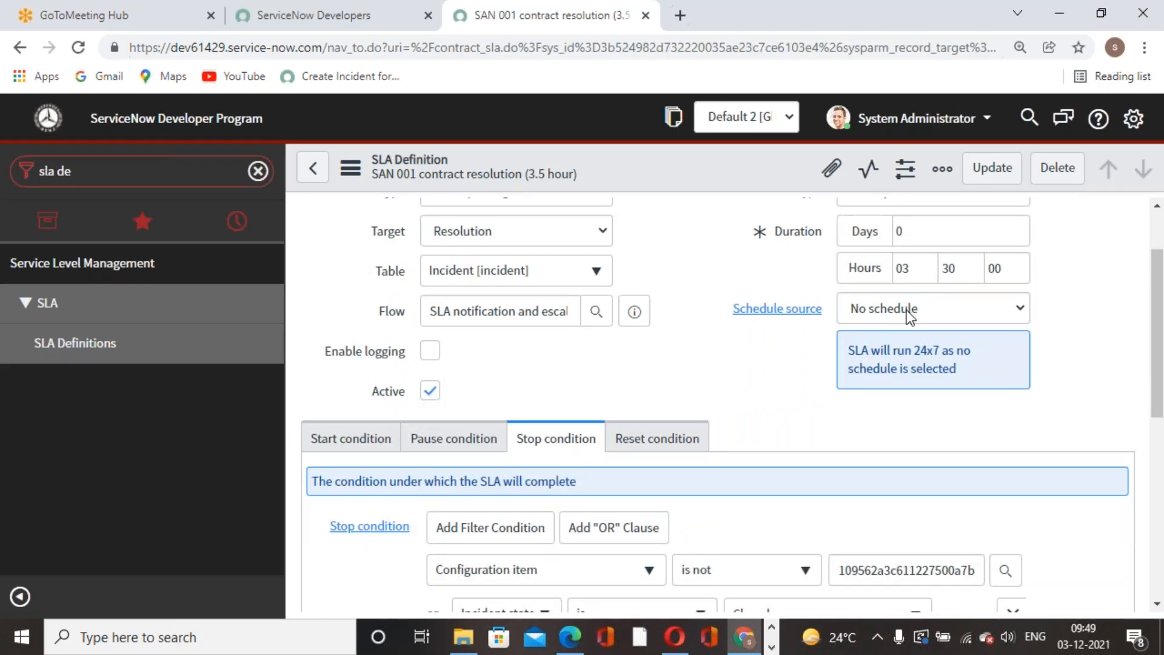
Examine the start condition of the SAN 001 contract definition, including its configuration item and cancellation rule
{"action": "scroll", "coordinate": [879, 315], "scroll_direction": "up", "scroll_amount": 3}
{"action": "scroll", "coordinate": [720, 356], "scroll_direction": "down", "scroll_amount": 6}
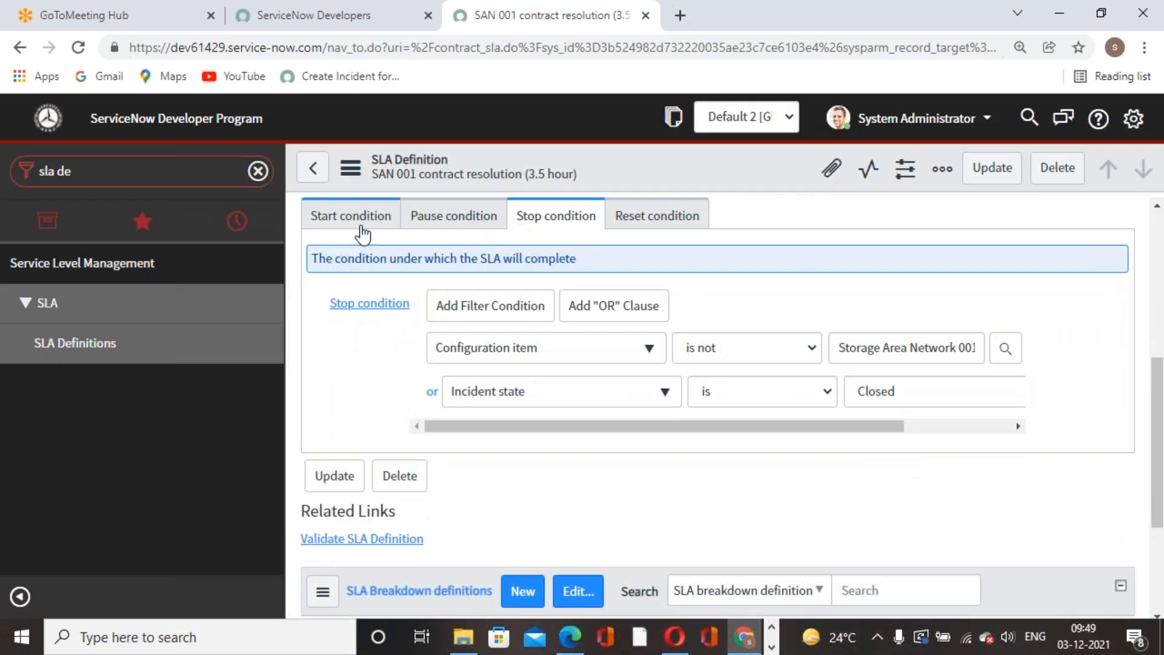
{"action": "left_click", "coordinate": [362, 227]}
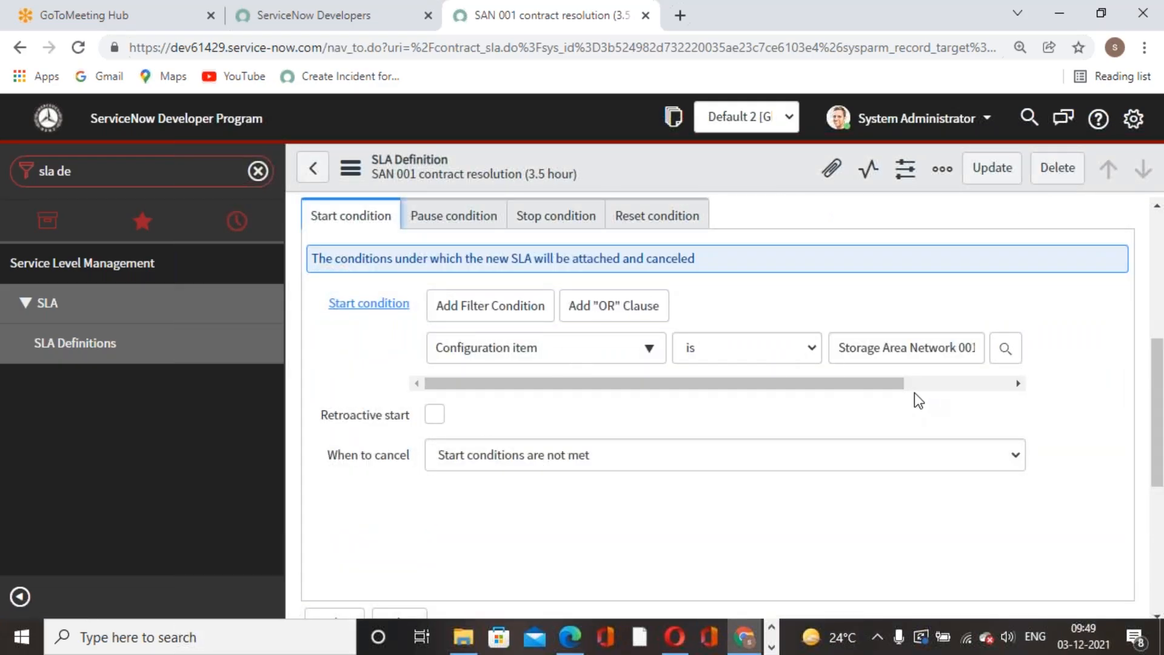
{"action": "scroll", "coordinate": [812, 418], "scroll_direction": "up", "scroll_amount": 3}
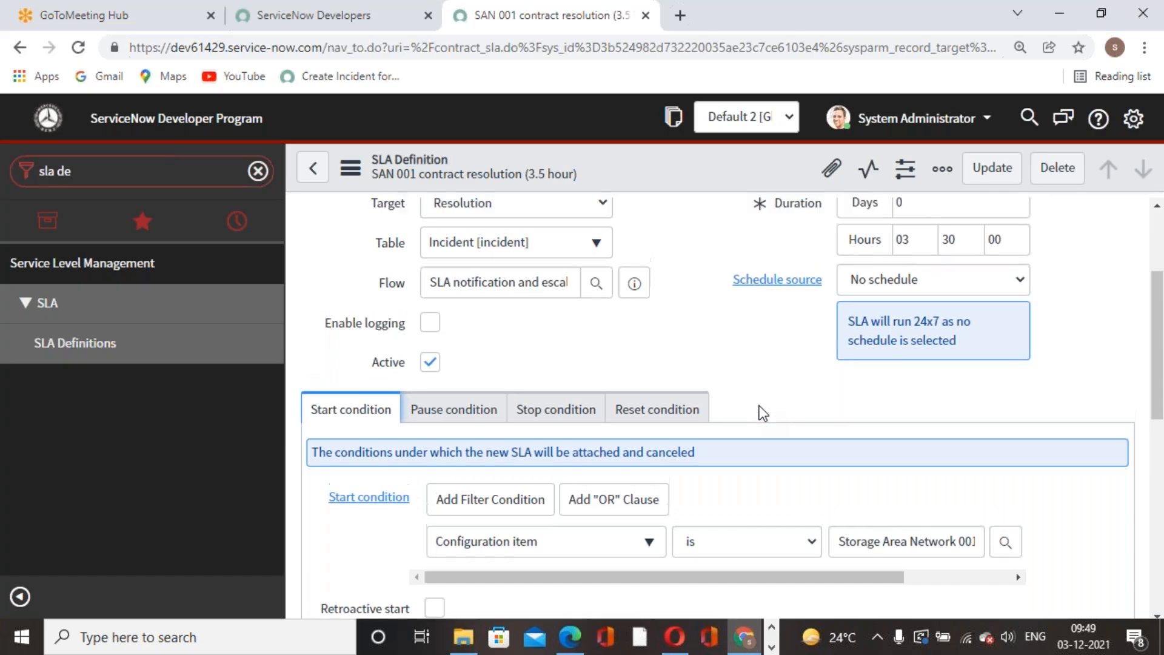
{"action": "scroll", "coordinate": [760, 411], "scroll_direction": "down", "scroll_amount": 2}
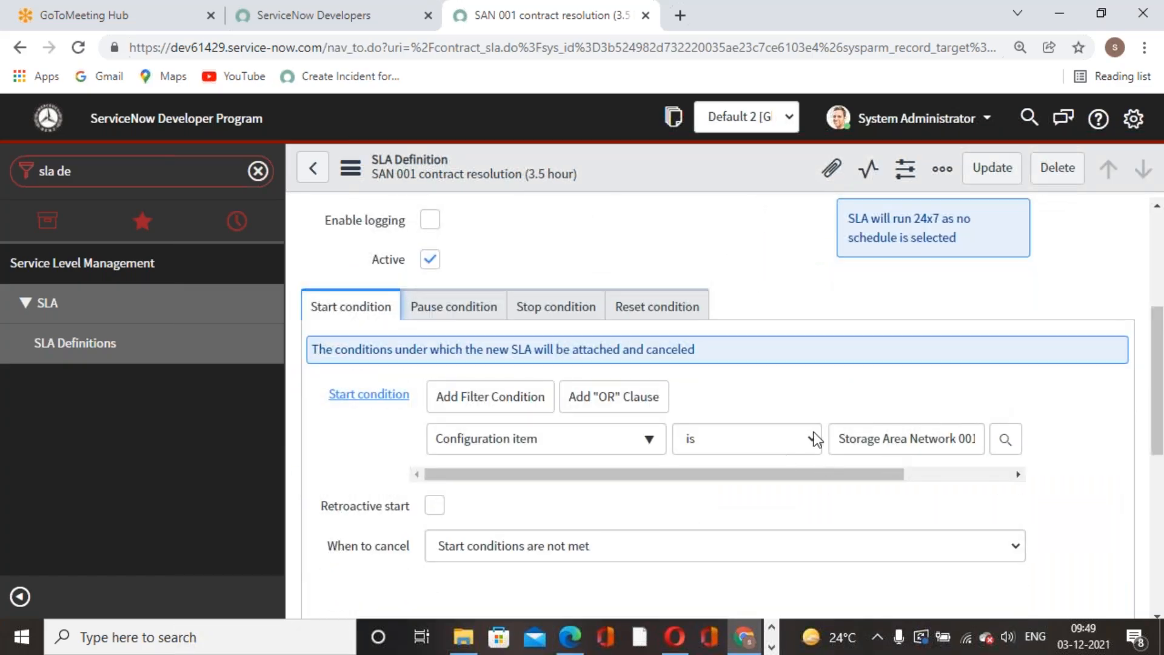
Examine the contract definition's pause condition and its rule for when to resume
{"action": "left_click", "coordinate": [464, 312]}
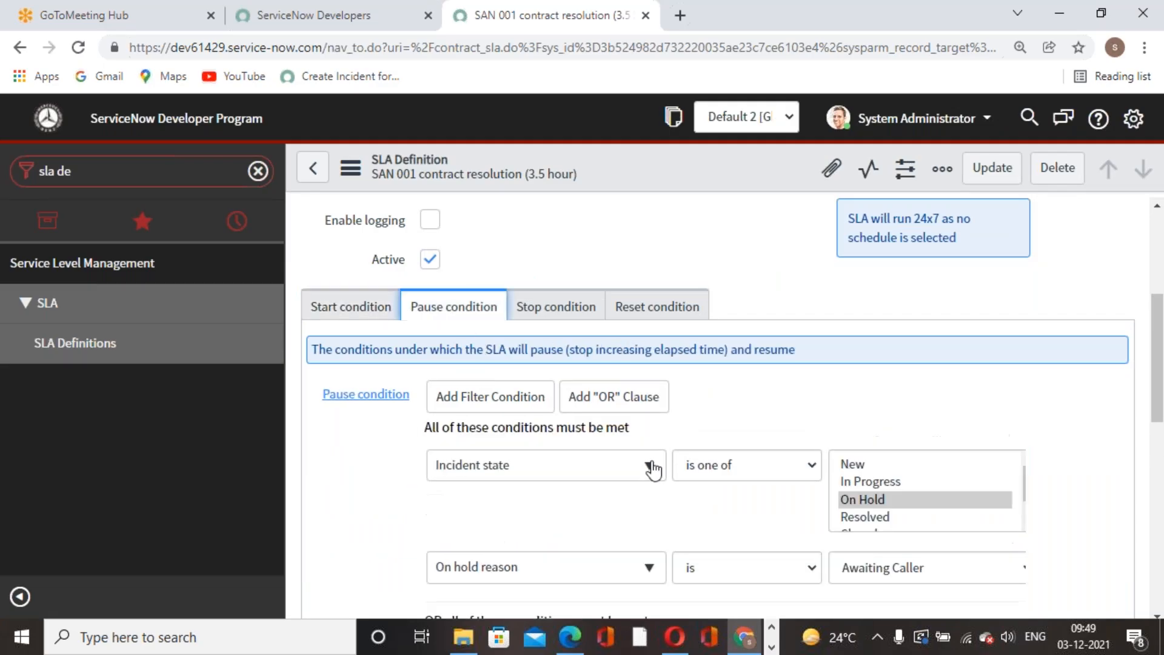
{"action": "scroll", "coordinate": [727, 464], "scroll_direction": "down", "scroll_amount": 3}
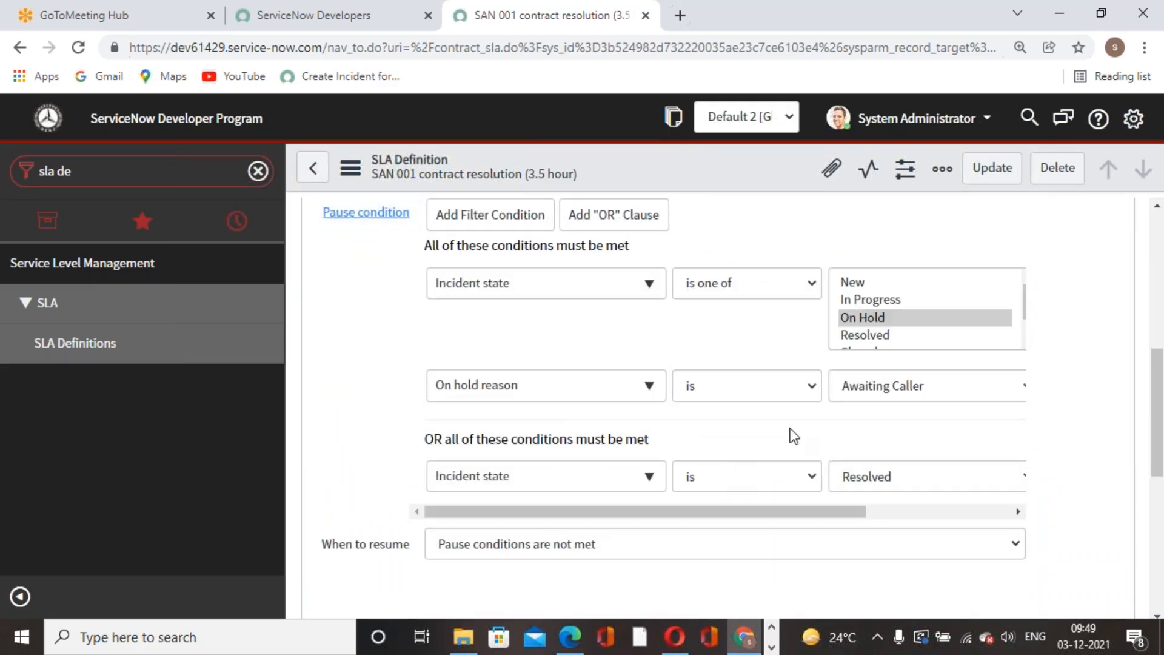
{"action": "scroll", "coordinate": [572, 481], "scroll_direction": "up", "scroll_amount": 8}
{"action": "scroll", "coordinate": [543, 537], "scroll_direction": "down", "scroll_amount": 3}
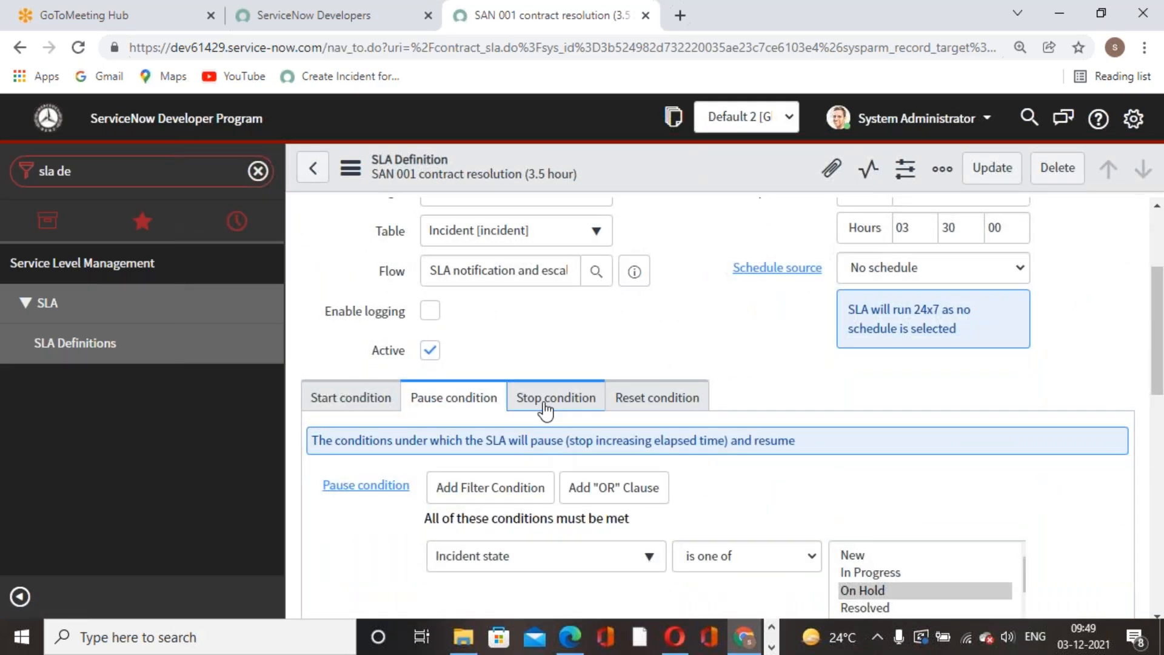
Review the contract definition's stop condition and dismiss the breach time message above the form fields
{"action": "left_click", "coordinate": [545, 406]}
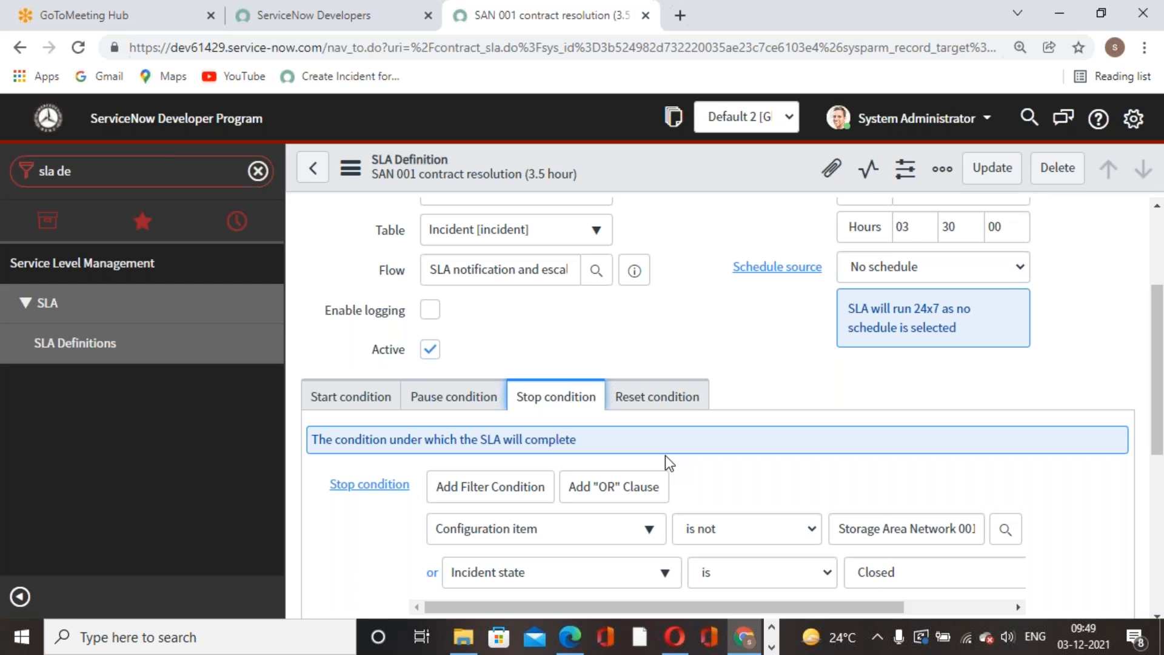
{"action": "scroll", "coordinate": [665, 455], "scroll_direction": "down", "scroll_amount": 3}
{"action": "scroll", "coordinate": [664, 456], "scroll_direction": "up", "scroll_amount": 6}
{"action": "scroll", "coordinate": [665, 456], "scroll_direction": "down", "scroll_amount": 6}
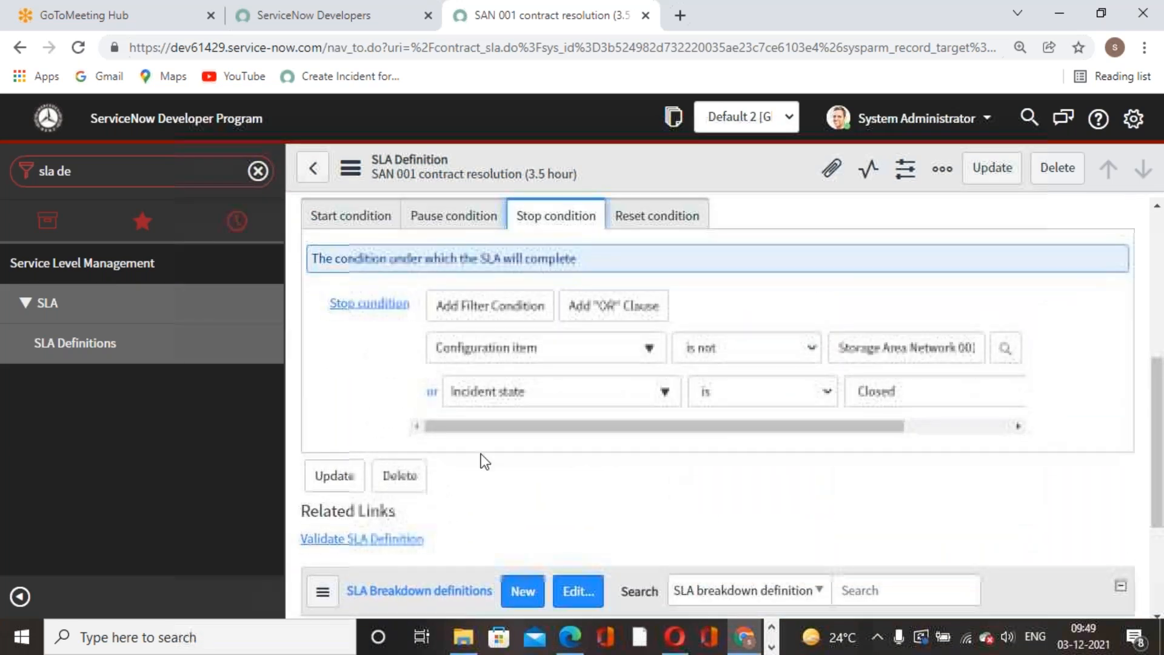
{"action": "scroll", "coordinate": [740, 467], "scroll_direction": "up", "scroll_amount": 6}
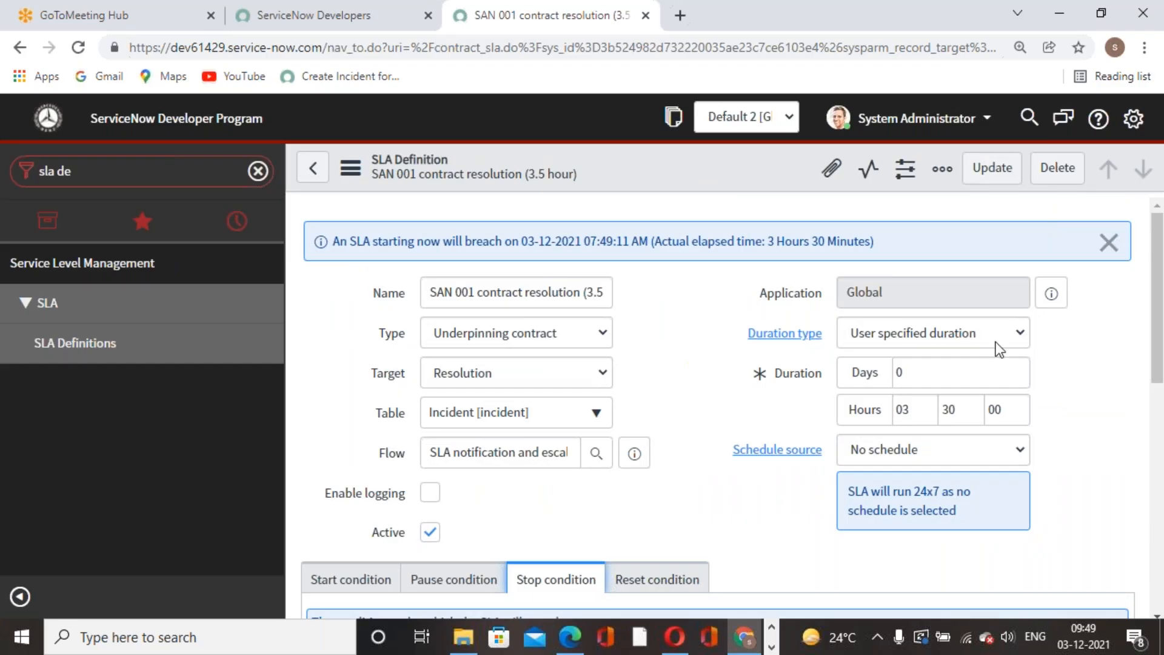
{"action": "left_click", "coordinate": [1108, 243]}
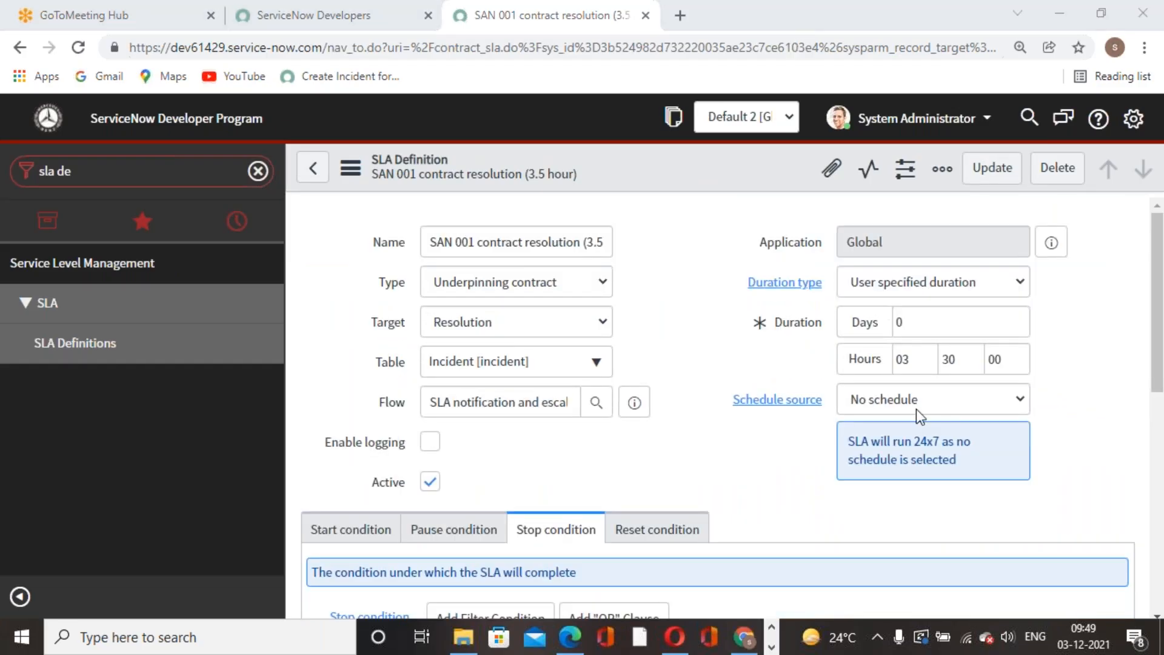
{"action": "mouse_move", "coordinate": [744, 636]}
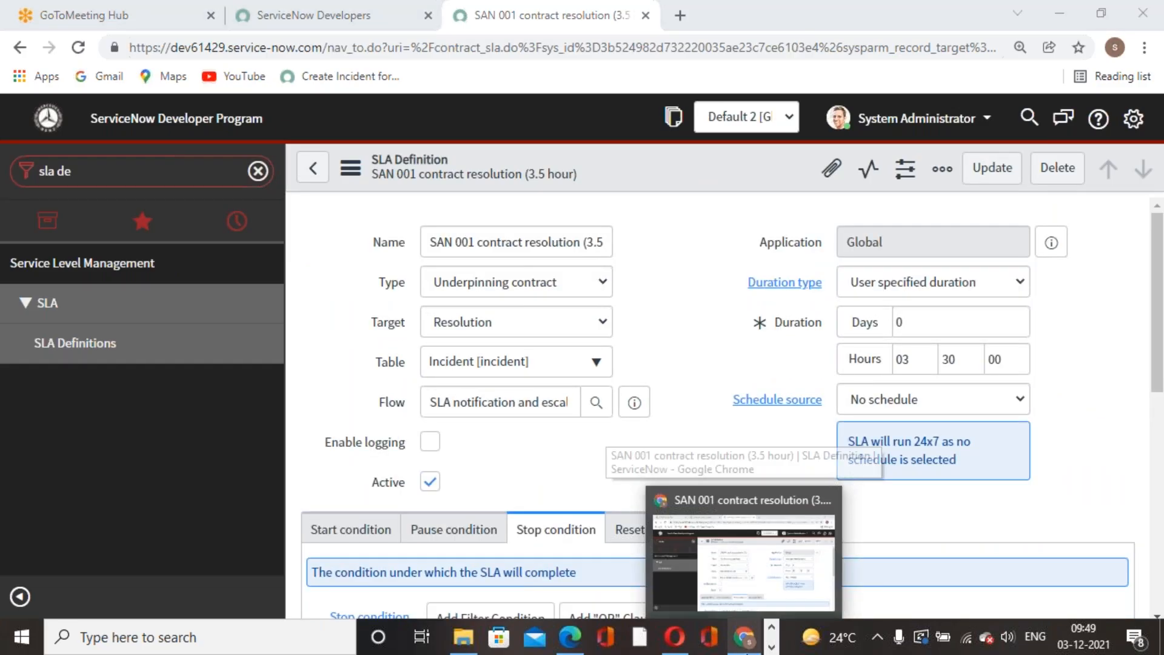